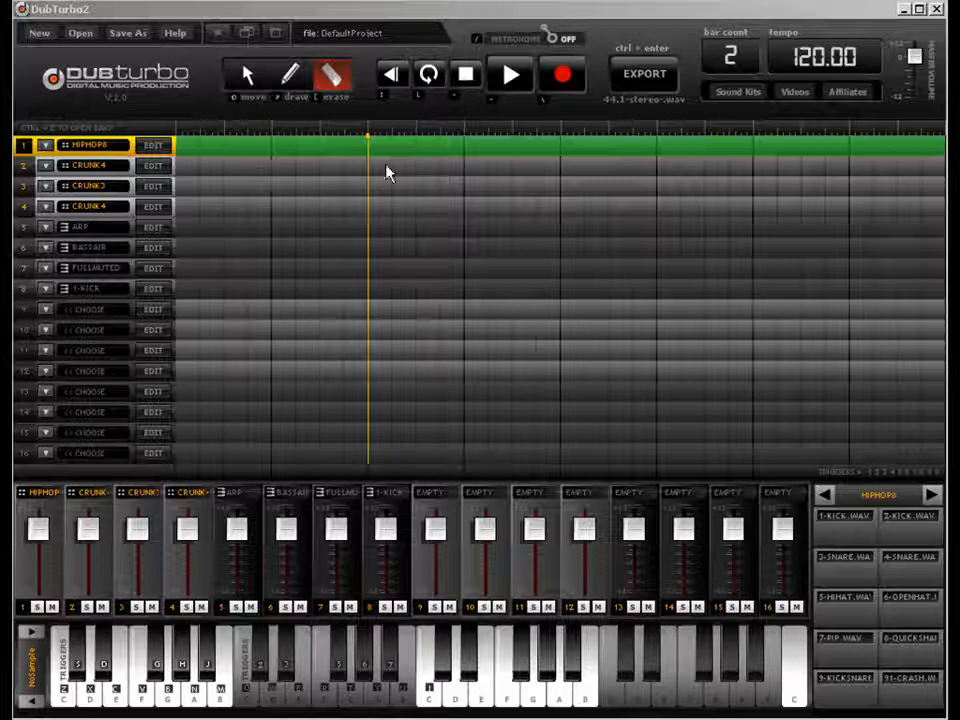
- Set the project tempo to 180
double_click(822, 57)
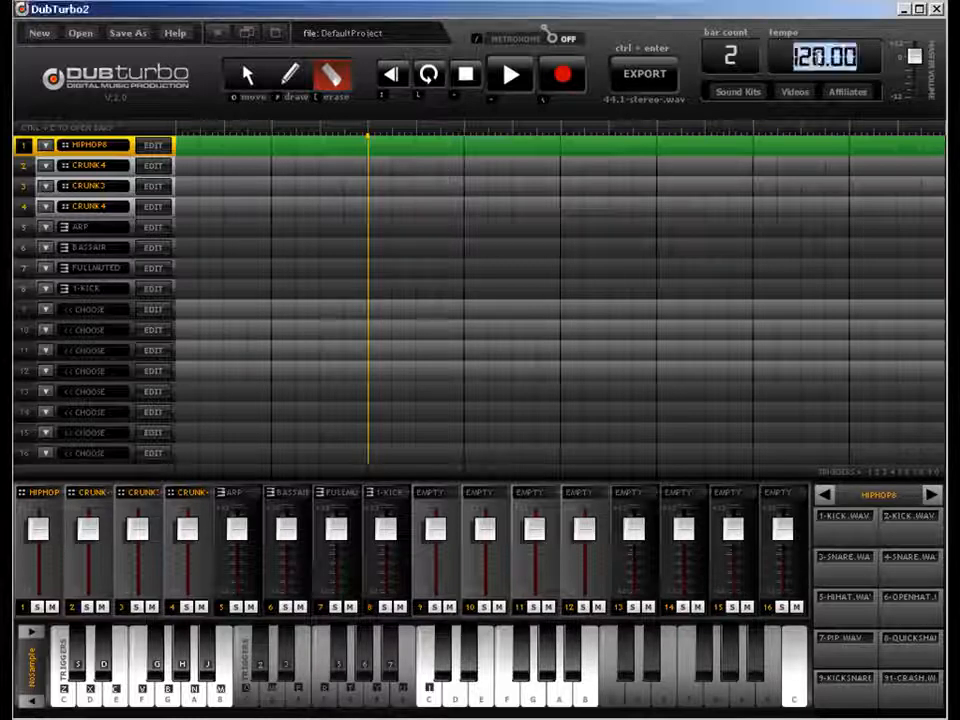
text(90)
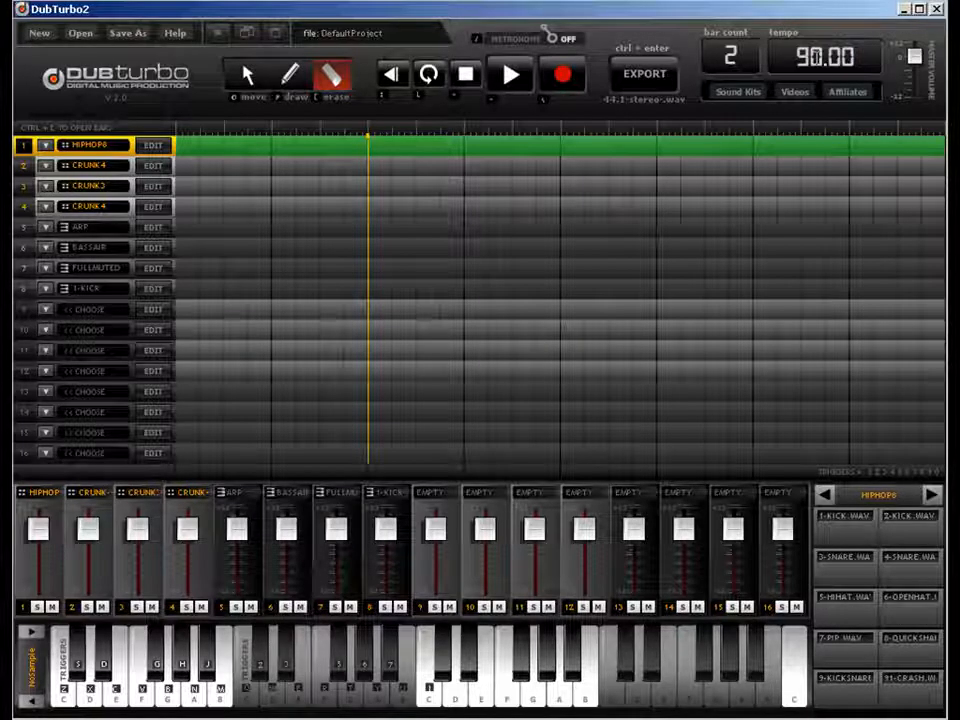
double_click(822, 57)
text(180)
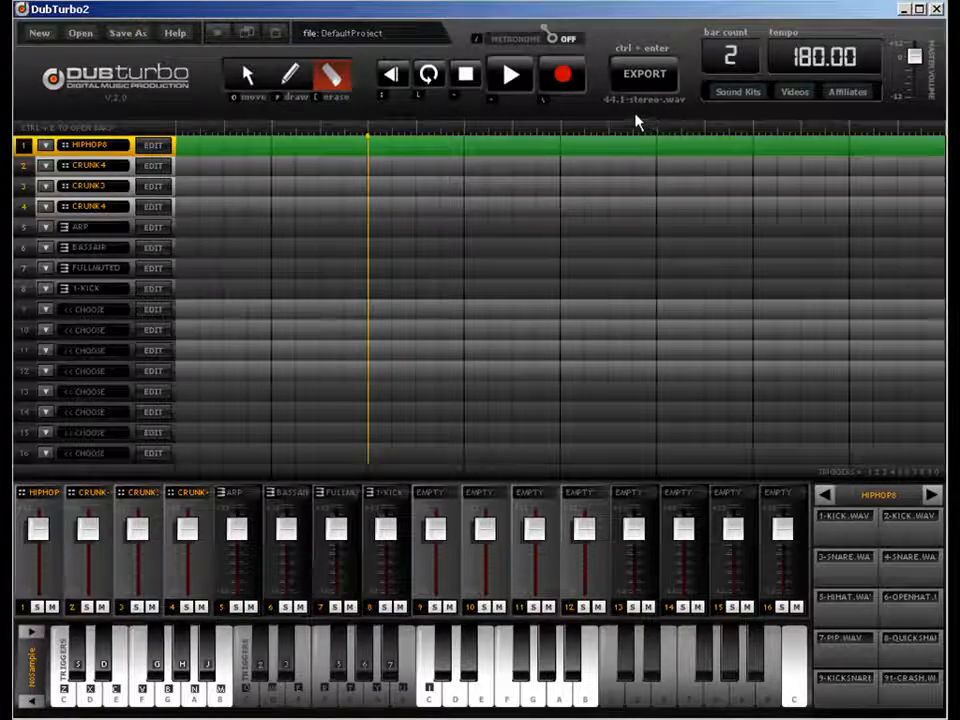
- Draw one two-bar block on track 1 and two consecutive blocks on track 2 from the start of the timeline
click(298, 80)
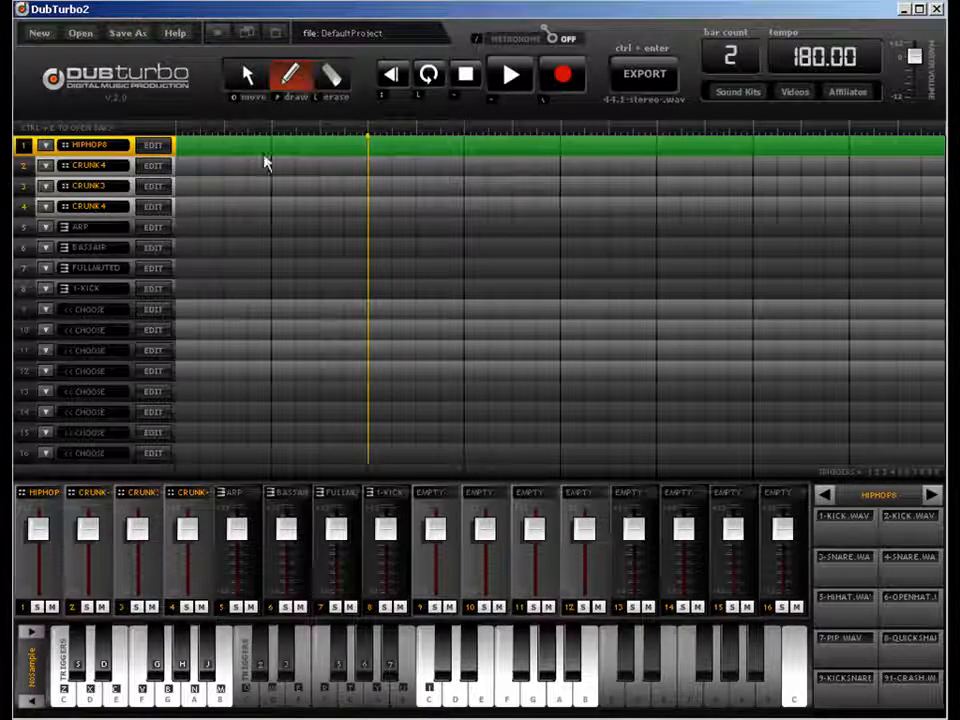
click(390, 150)
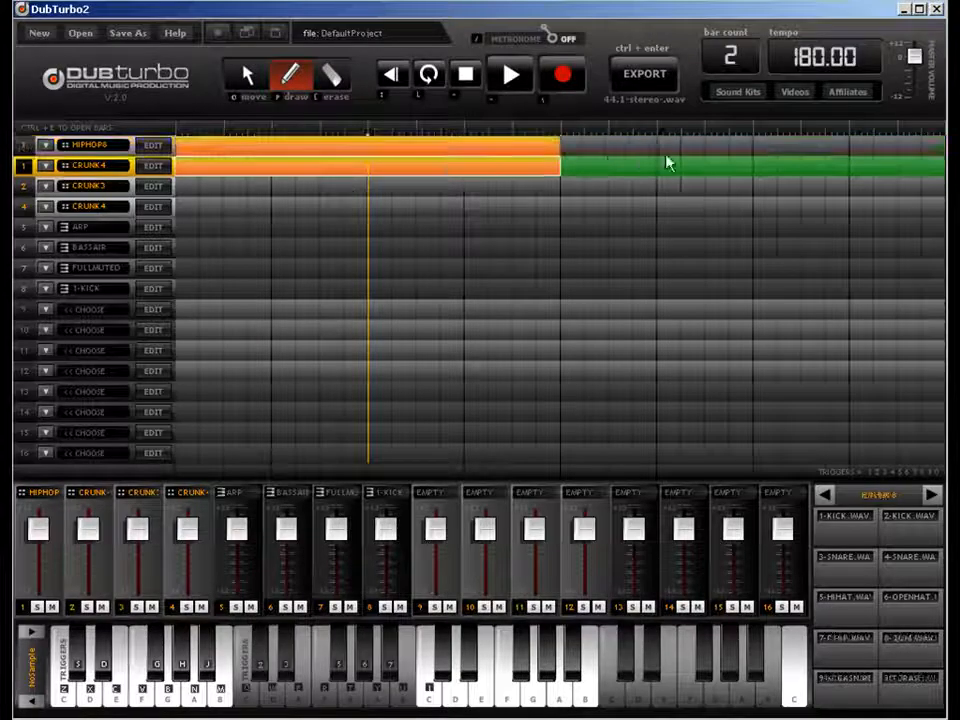
click(669, 163)
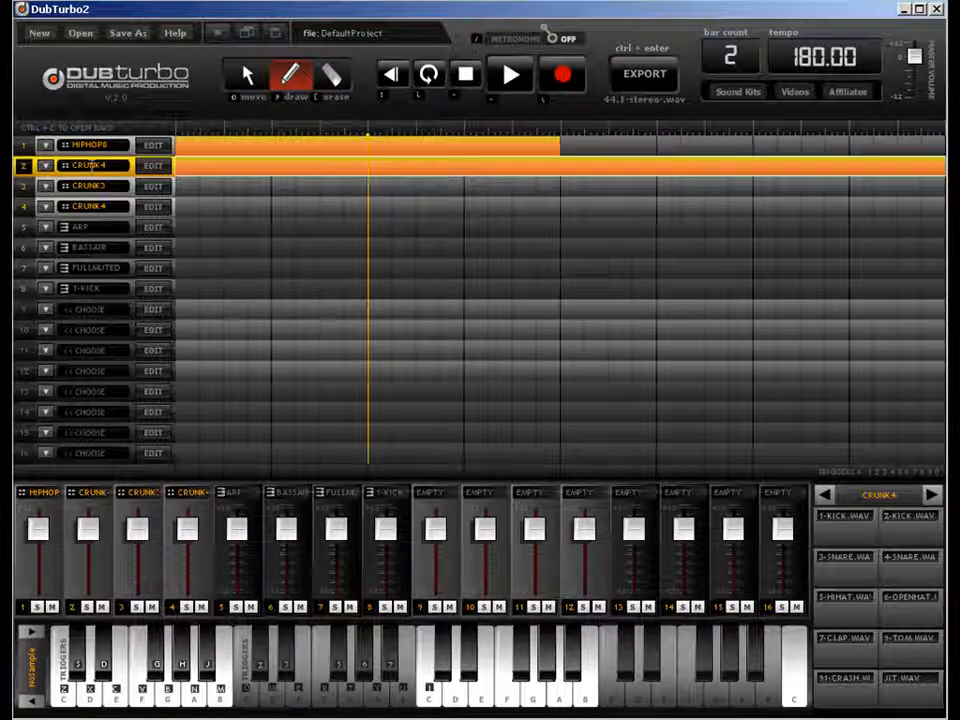
- Change track 2's drum kit to HIPHOP8 in the drum editor and return to the sequencer
click(248, 98)
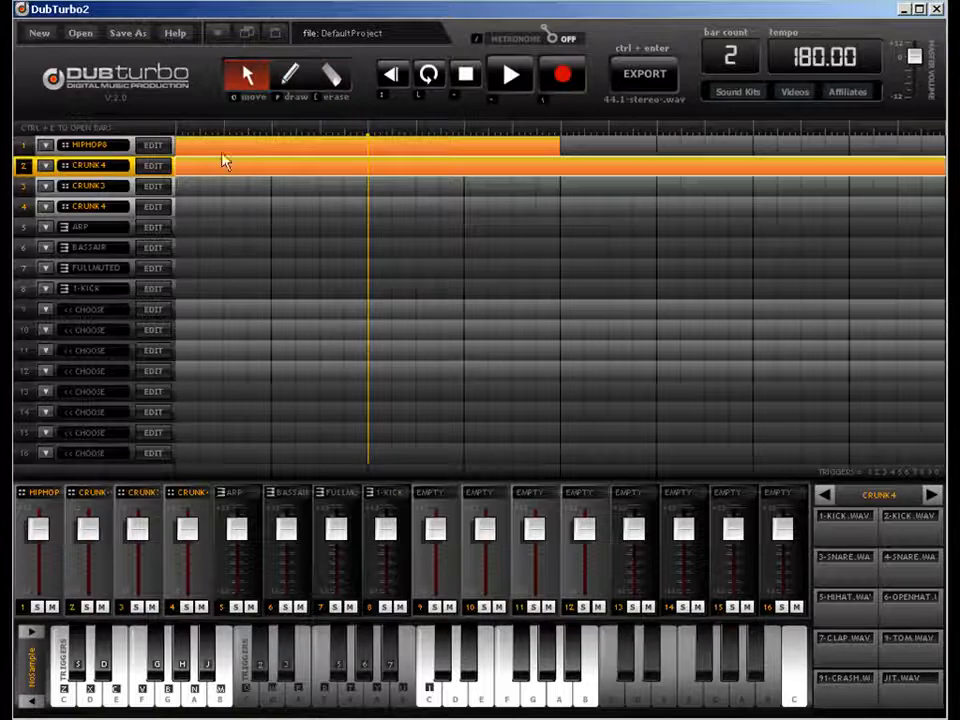
click(153, 167)
drag(170, 216, 170, 230)
click(97, 532)
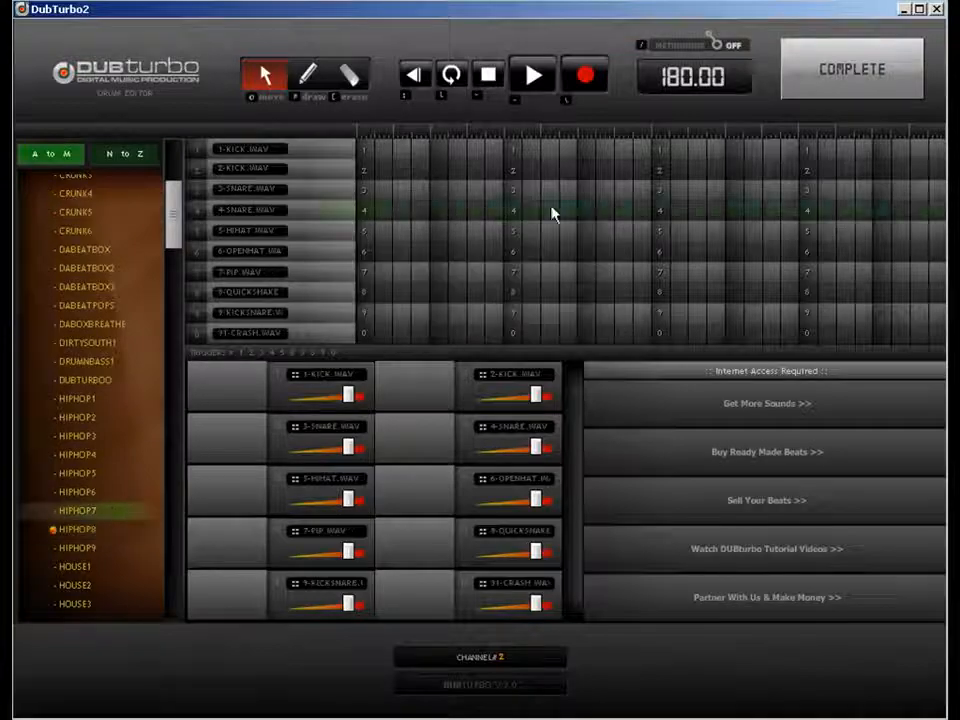
click(825, 64)
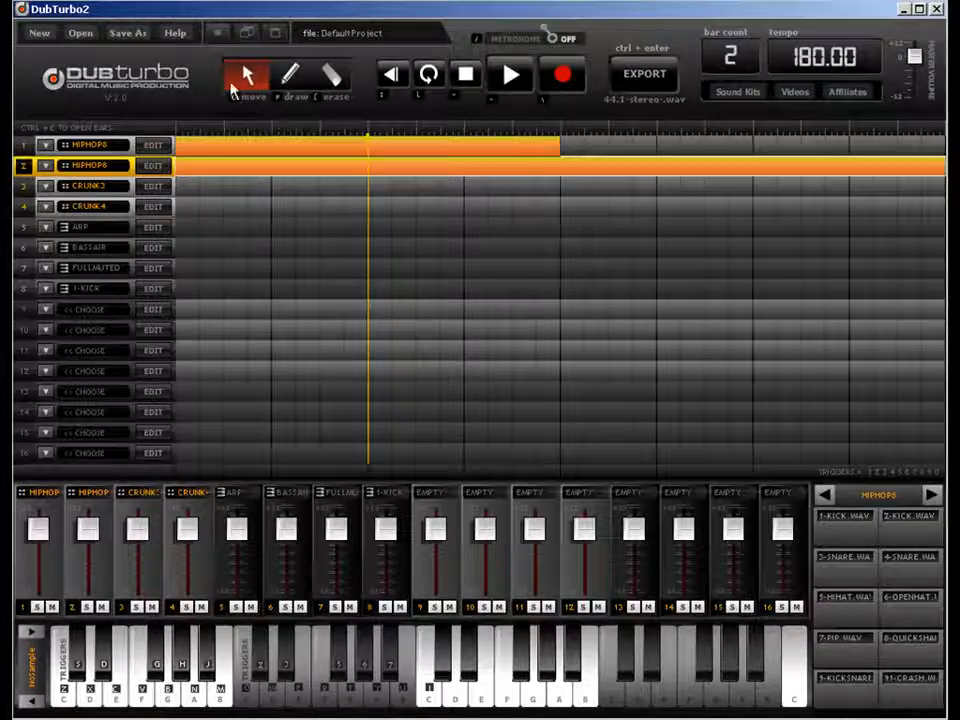
- Loop track 1's block and draw 1-KICK hits on steps 1 and 11 and 4-SNARE hits on steps 5 and 13 in its pattern
click(430, 75)
click(312, 148)
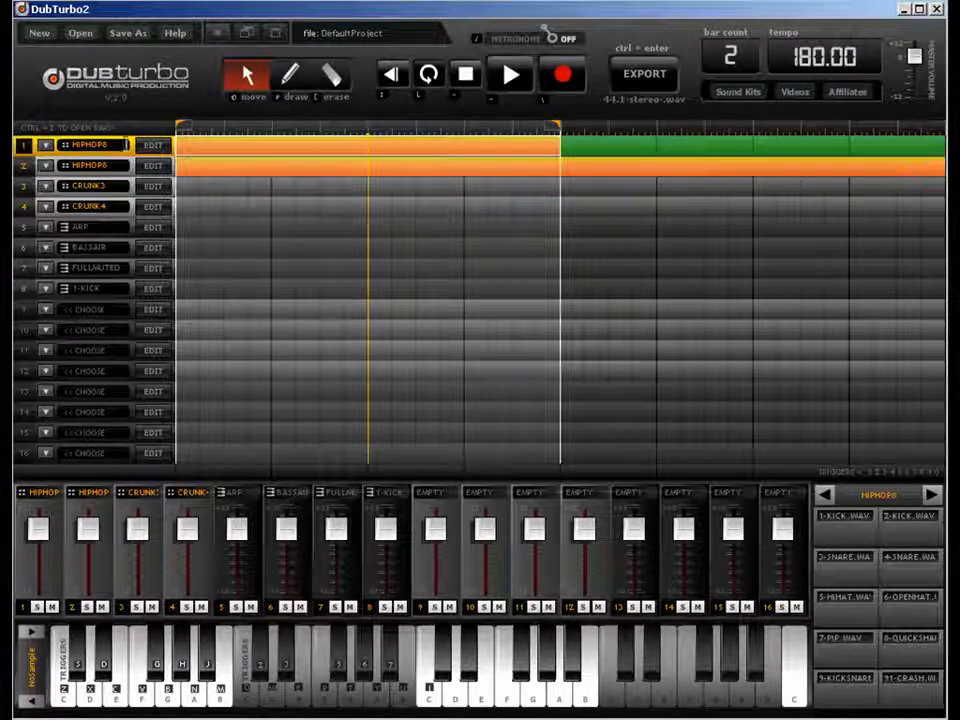
click(144, 147)
click(303, 77)
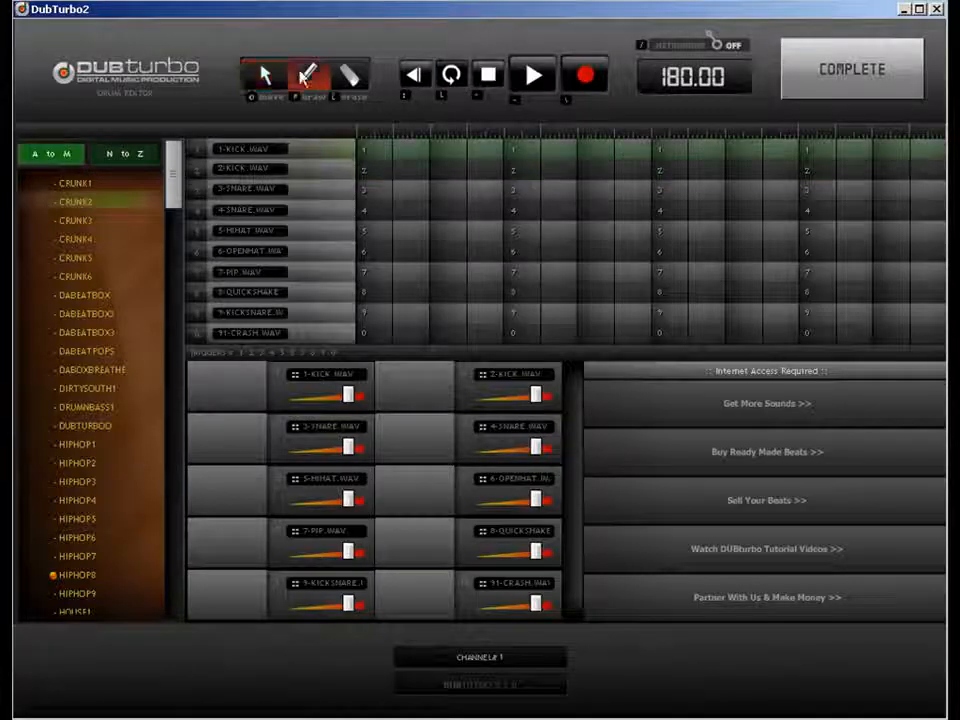
click(376, 150)
click(522, 211)
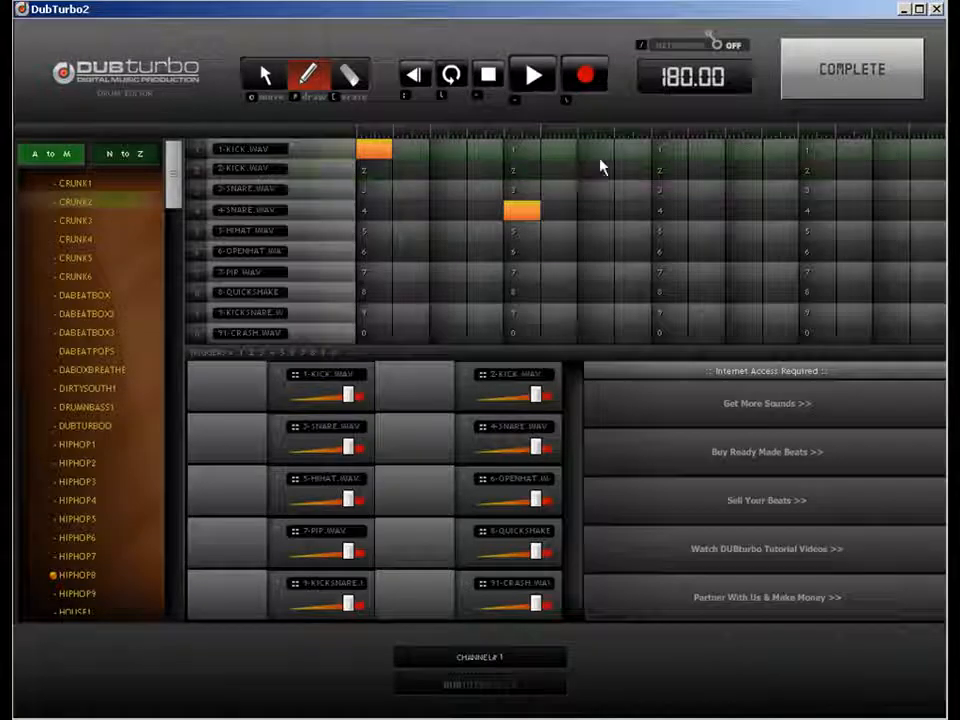
click(818, 210)
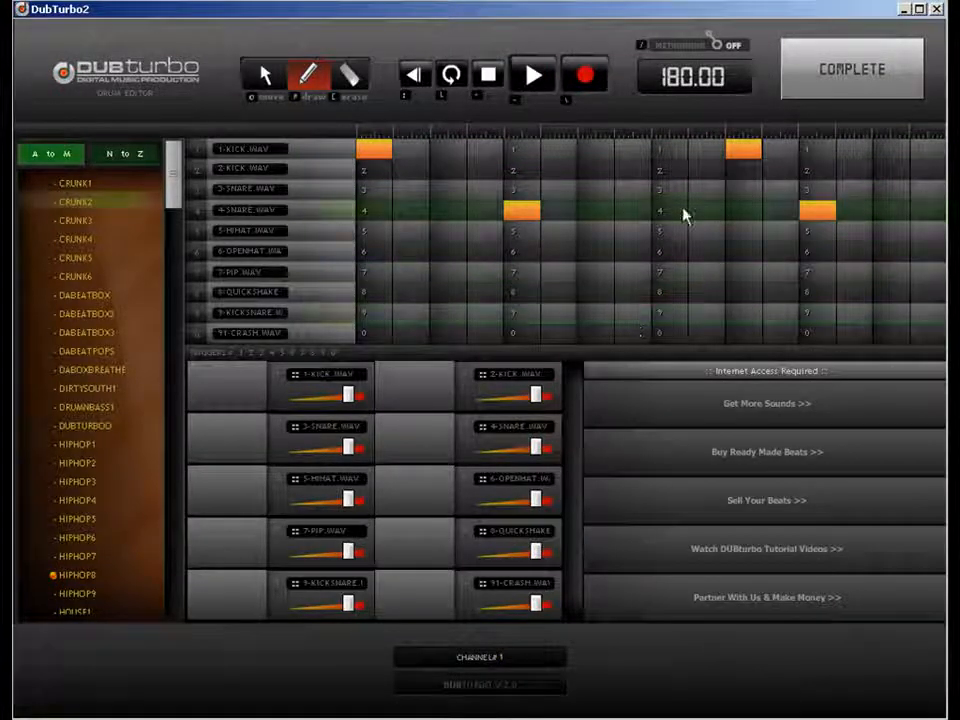
- Set the tempo to 90 in the drum editor
click(685, 80)
text(90)
key(Return)
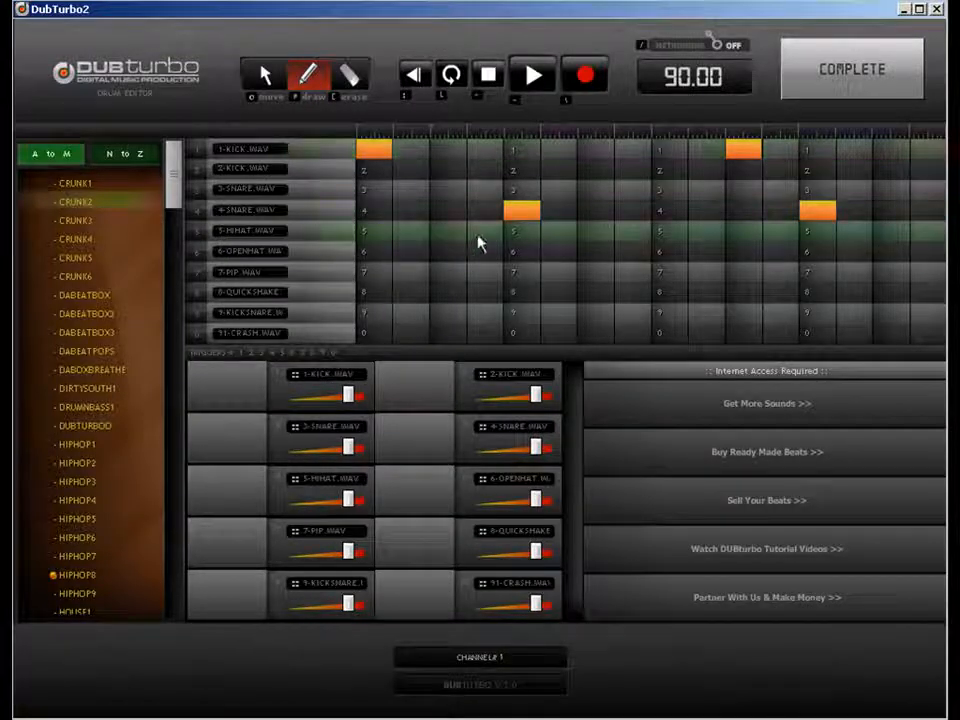
- Add 5-HIHAT hits on steps 3, 7, 11, 15 and 16 of track 1's pattern and complete the edit
click(448, 234)
click(594, 238)
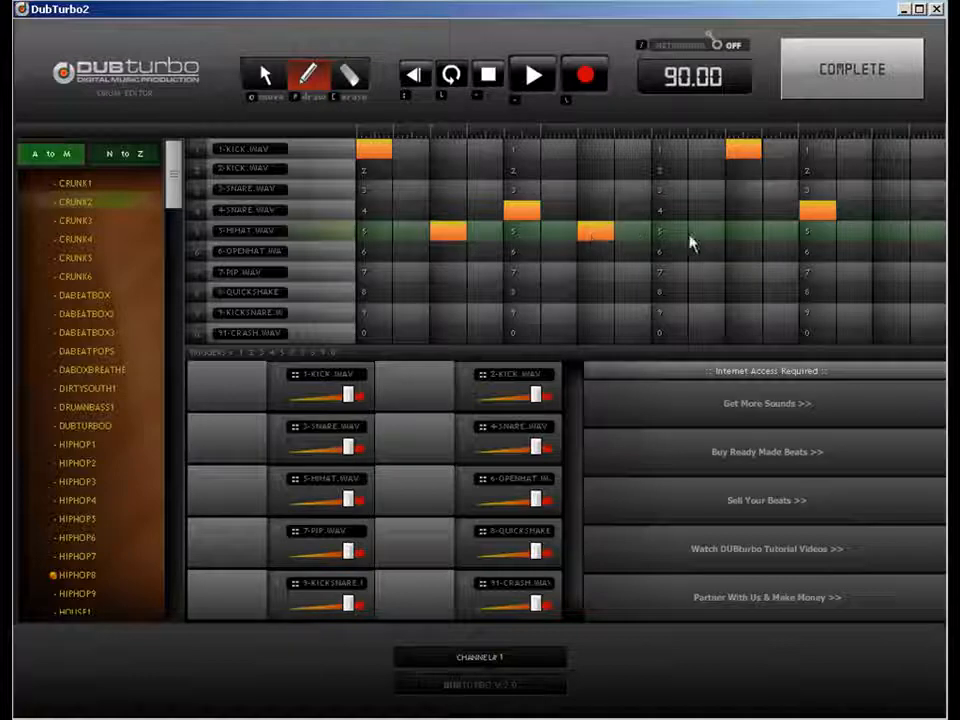
click(745, 236)
click(880, 238)
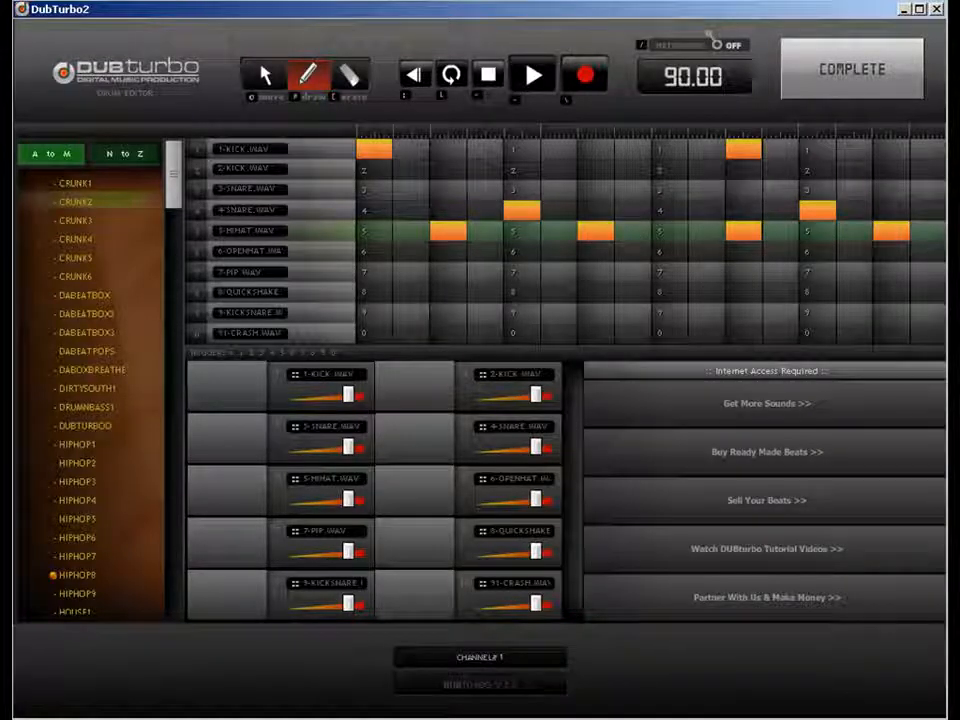
click(930, 233)
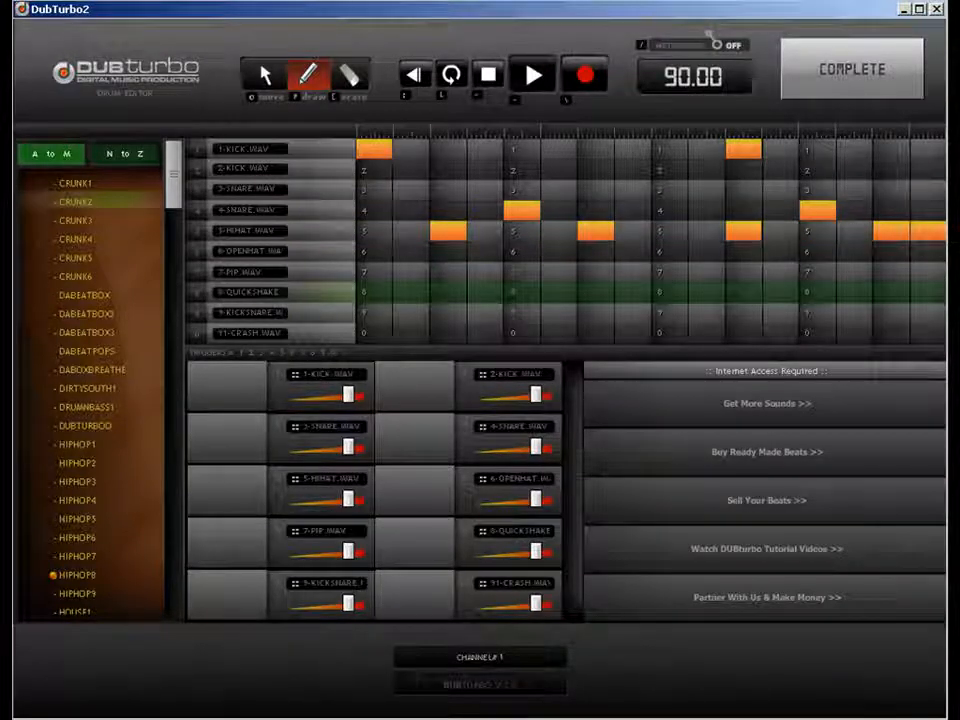
click(833, 92)
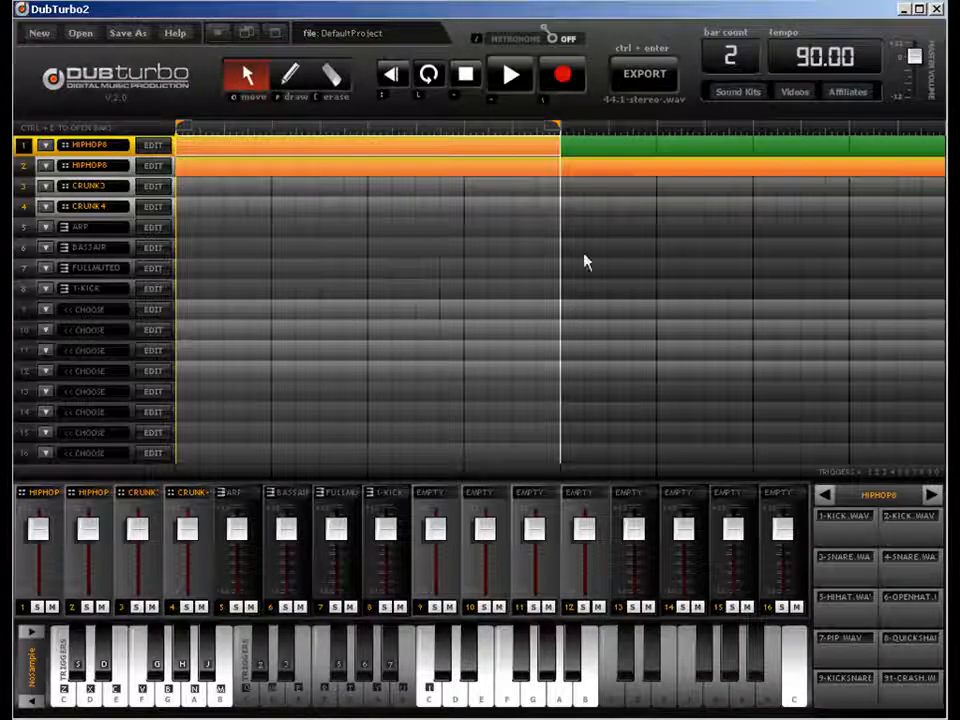
- Extend the loop region across track 2's two blocks and mute track 1
click(542, 167)
drag(571, 131, 904, 131)
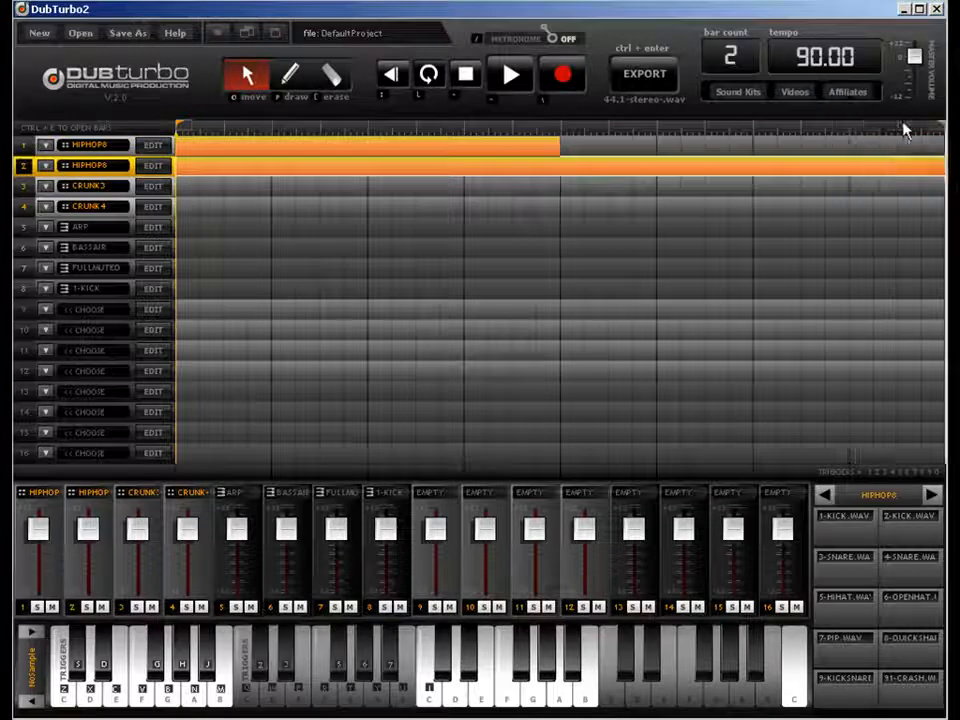
click(52, 607)
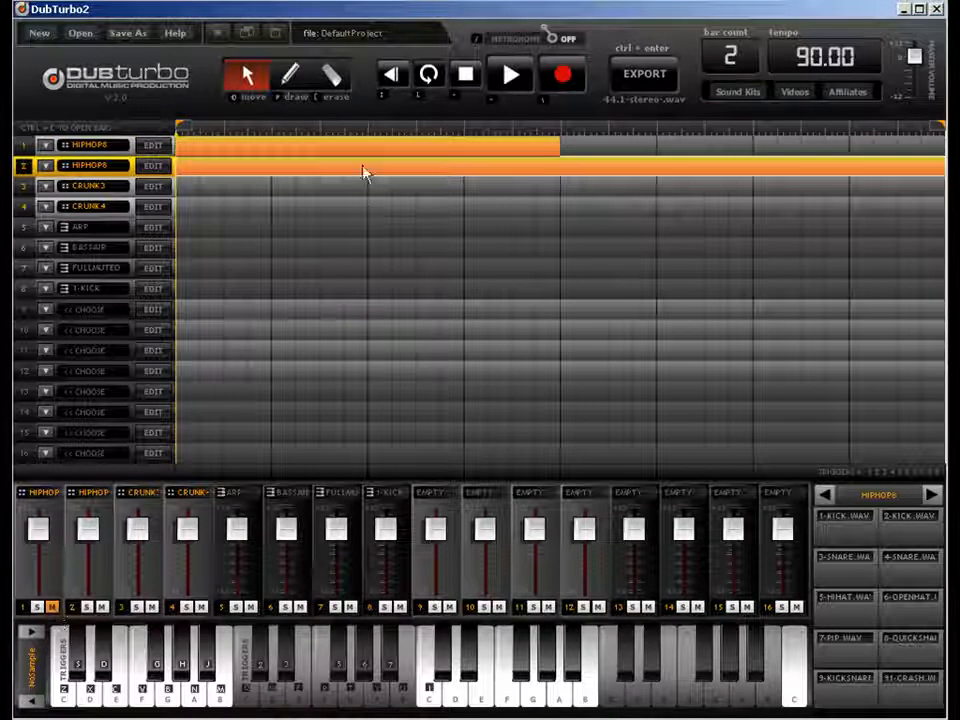
- Set the project tempo back to 180
double_click(812, 57)
text(180)
key(Return)
- Draw 1-KICK hits on steps 1 and 21 and 4-SNARE hits on steps 9 and 25 in track 2's drum pattern
click(152, 166)
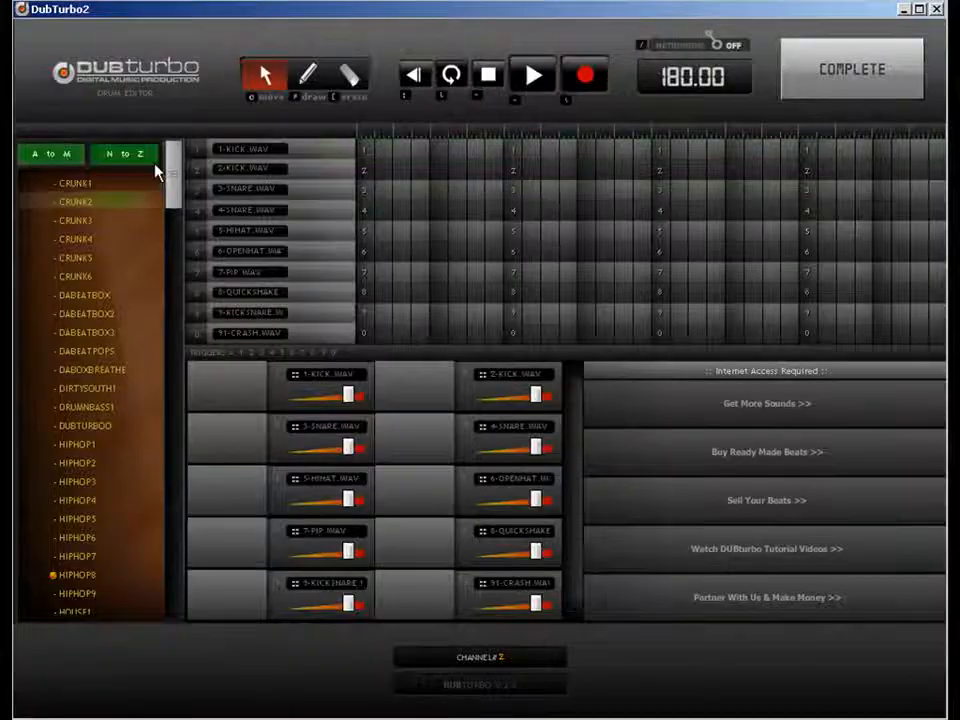
click(307, 75)
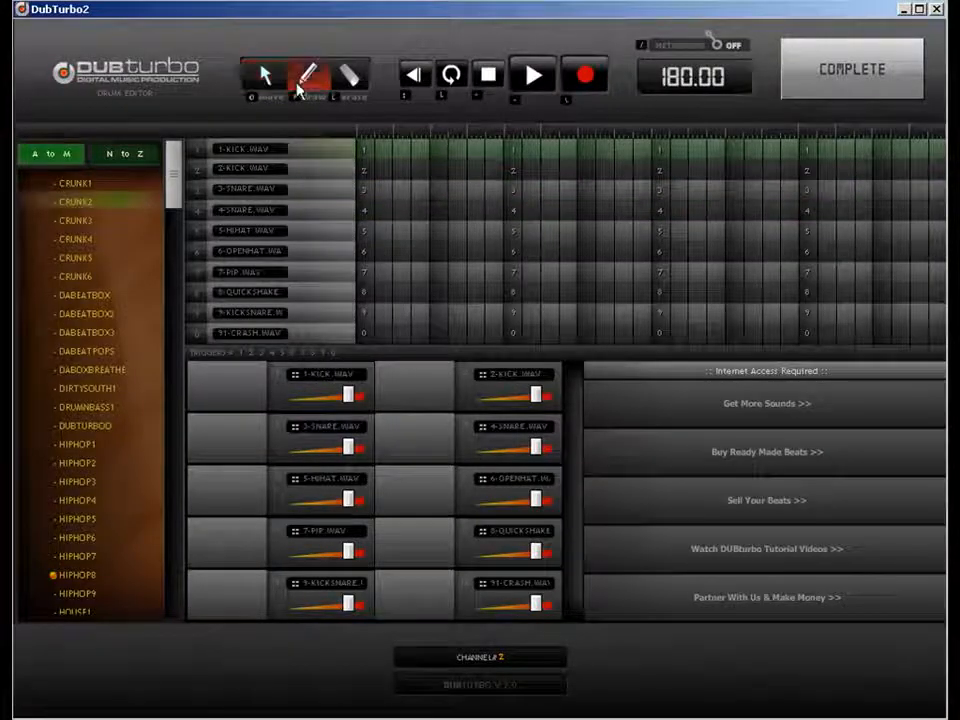
click(366, 152)
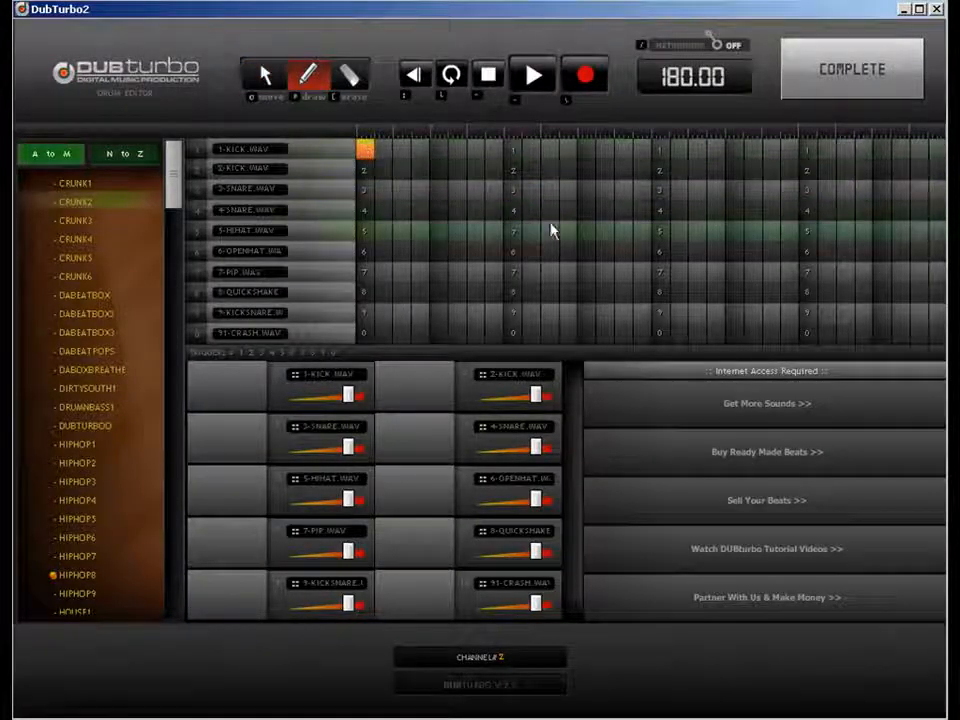
click(513, 210)
click(734, 150)
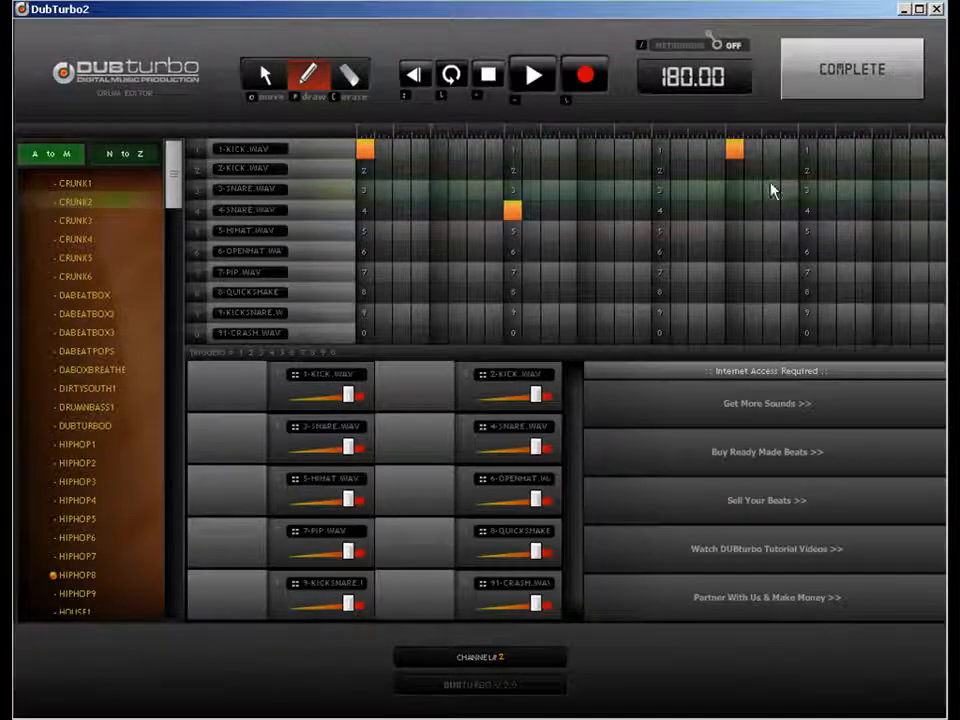
click(808, 210)
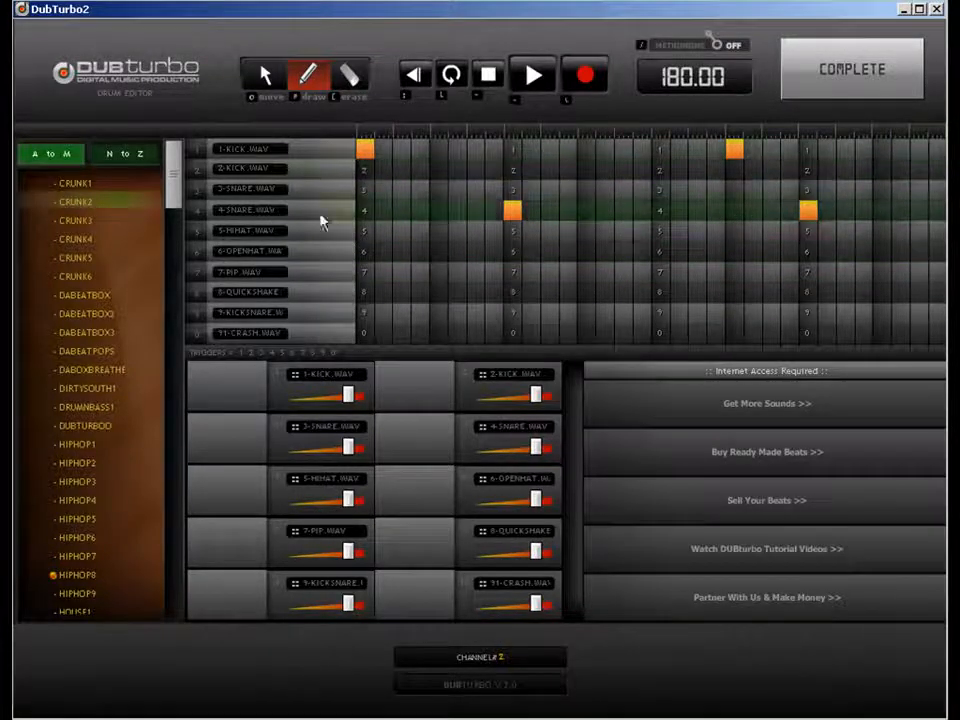
click(438, 251)
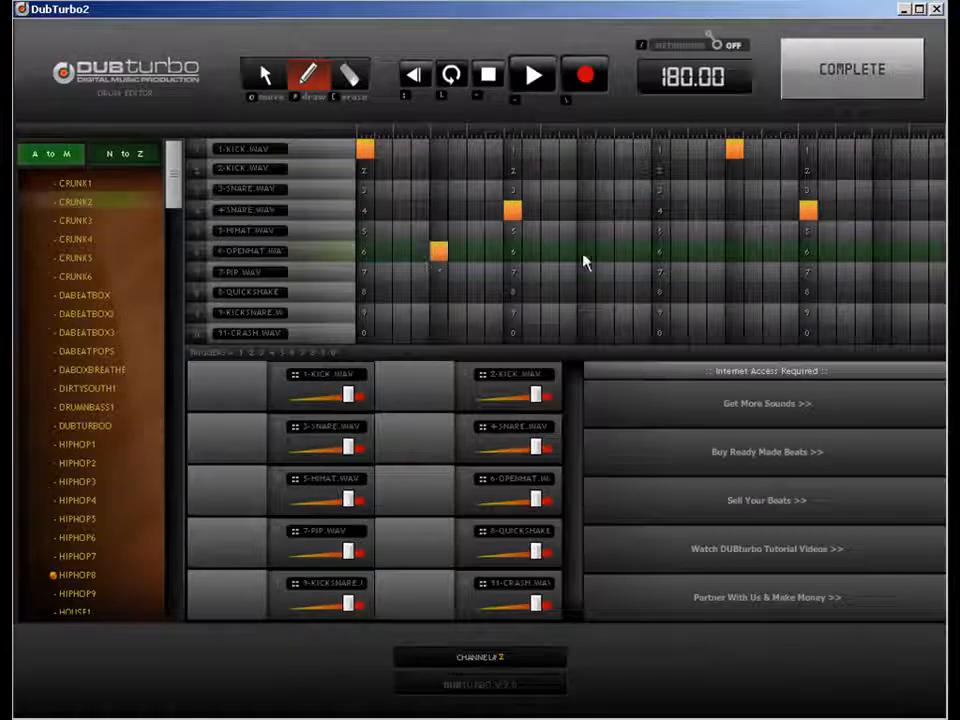
click(349, 77)
click(438, 252)
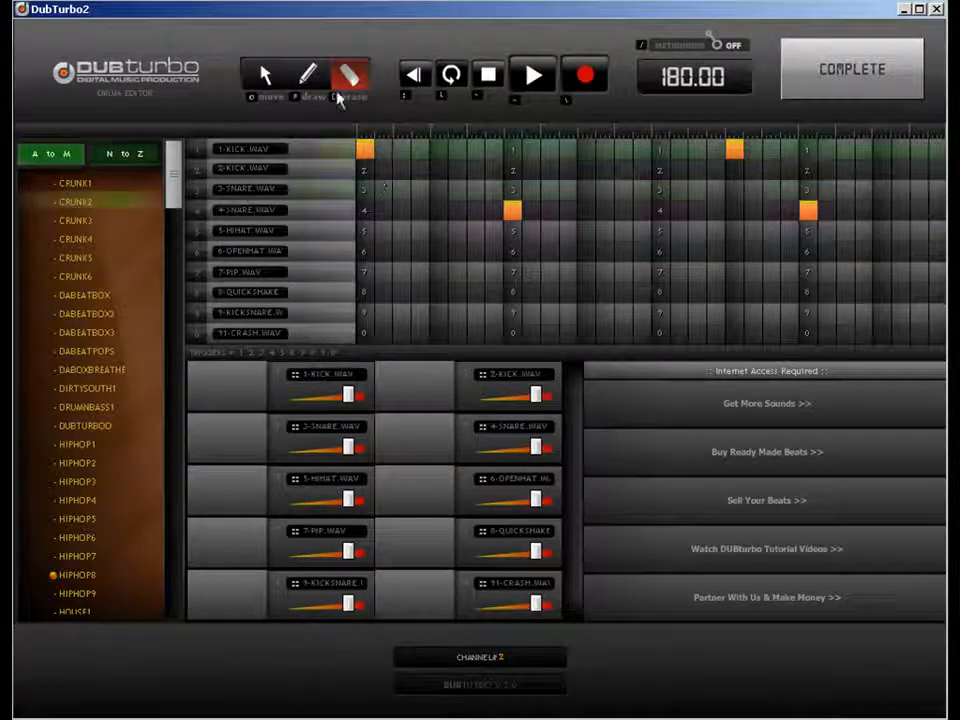
- Add 5-HIHAT hits on steps 5, 13, 21 and 29 of track 2's pattern and complete the edit
click(312, 75)
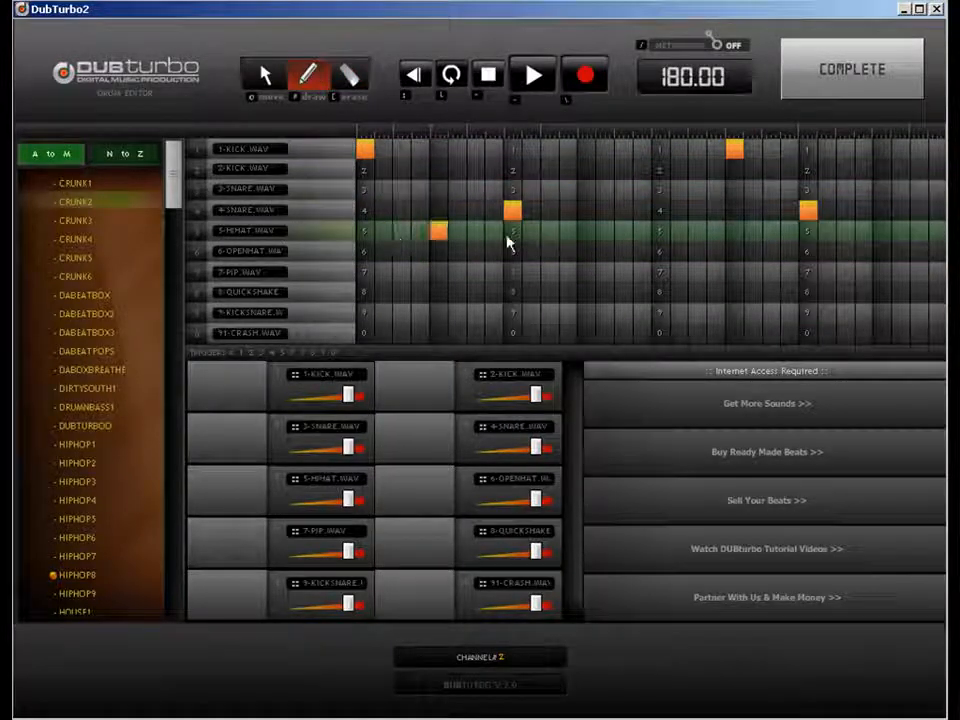
click(585, 234)
click(740, 234)
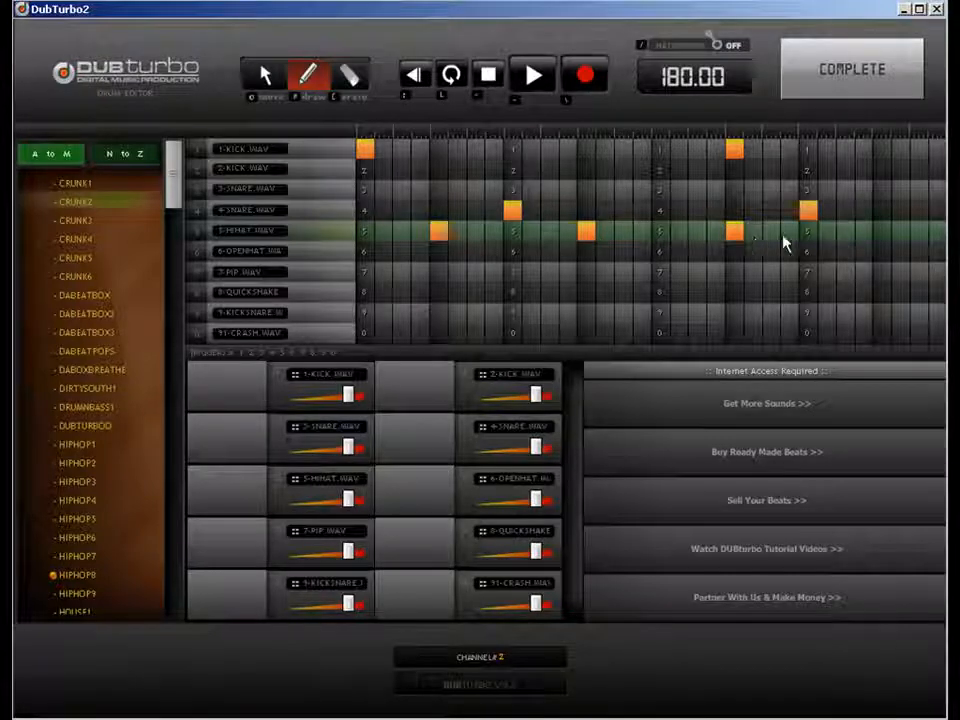
click(882, 238)
click(852, 69)
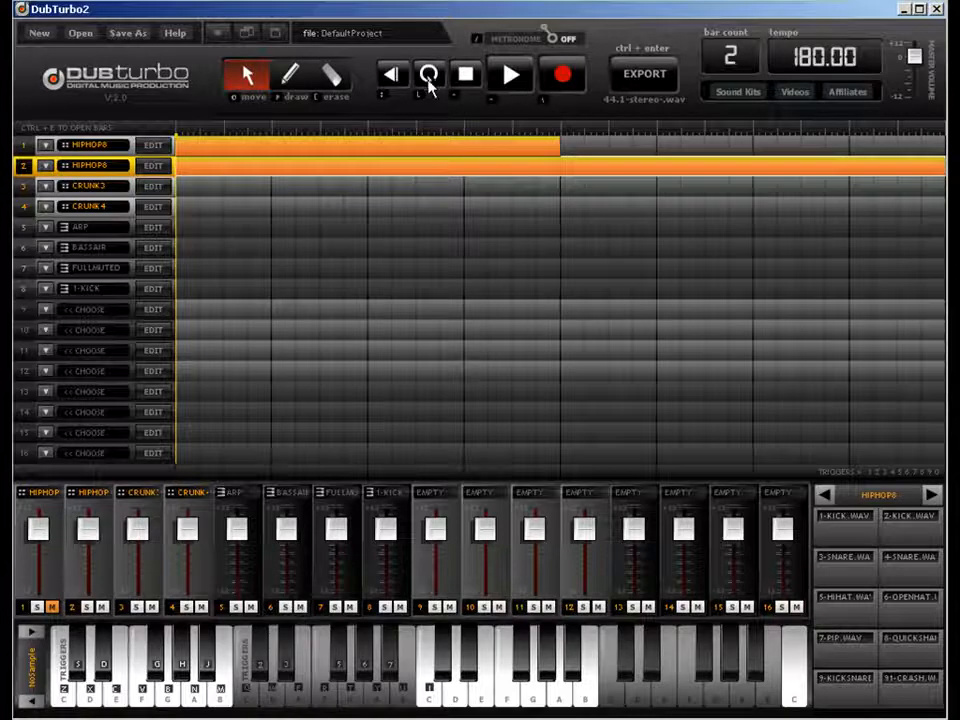
- Play back track 2's pattern with looping on, and switch the mute from track 1 to track 2
click(428, 76)
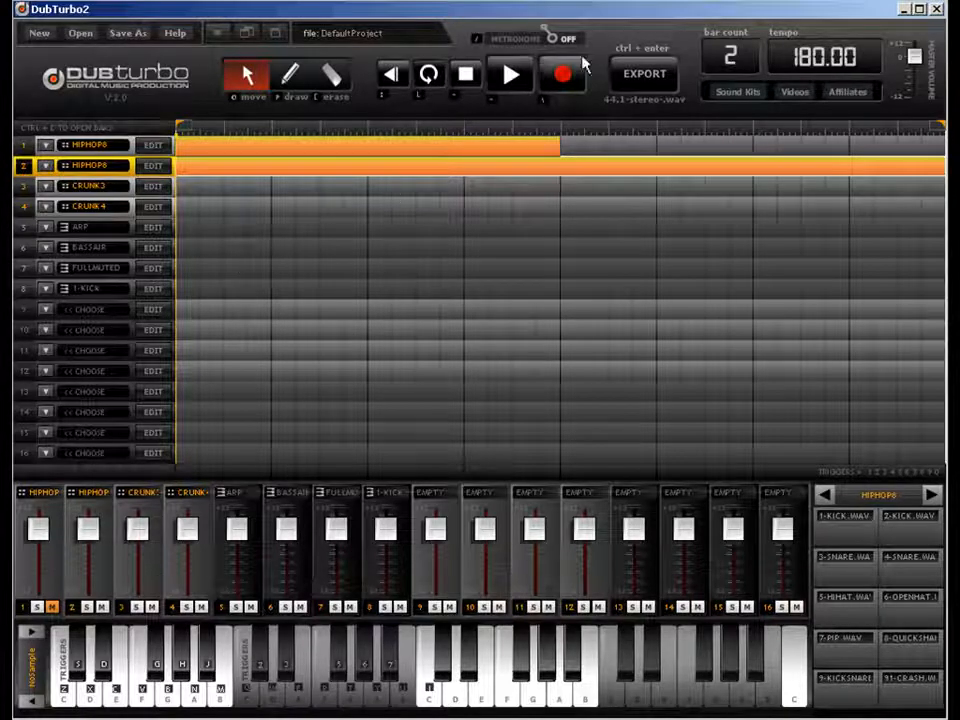
key(space)
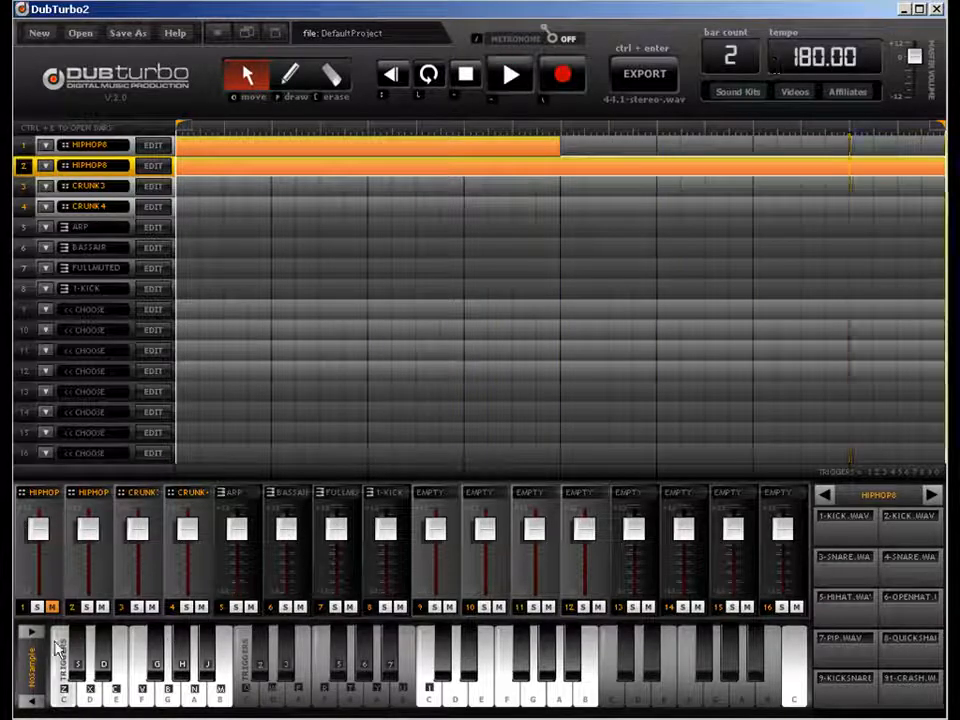
click(102, 607)
click(53, 607)
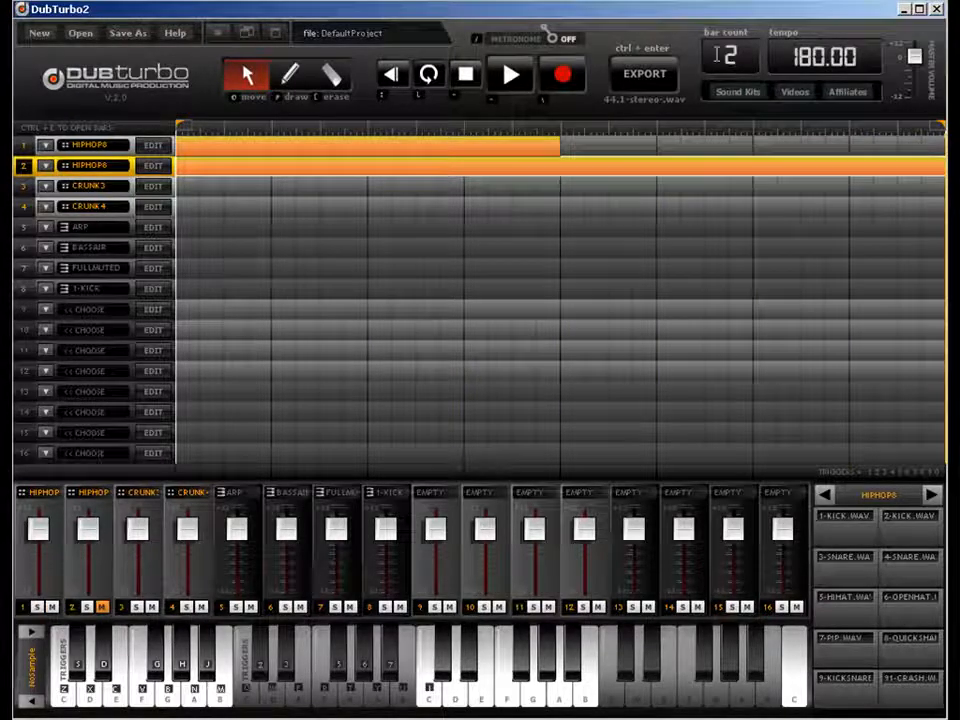
- Set the project tempo to 90 and shorten the loop region to the length of track 1's block
double_click(826, 58)
text(90)
key(Return)
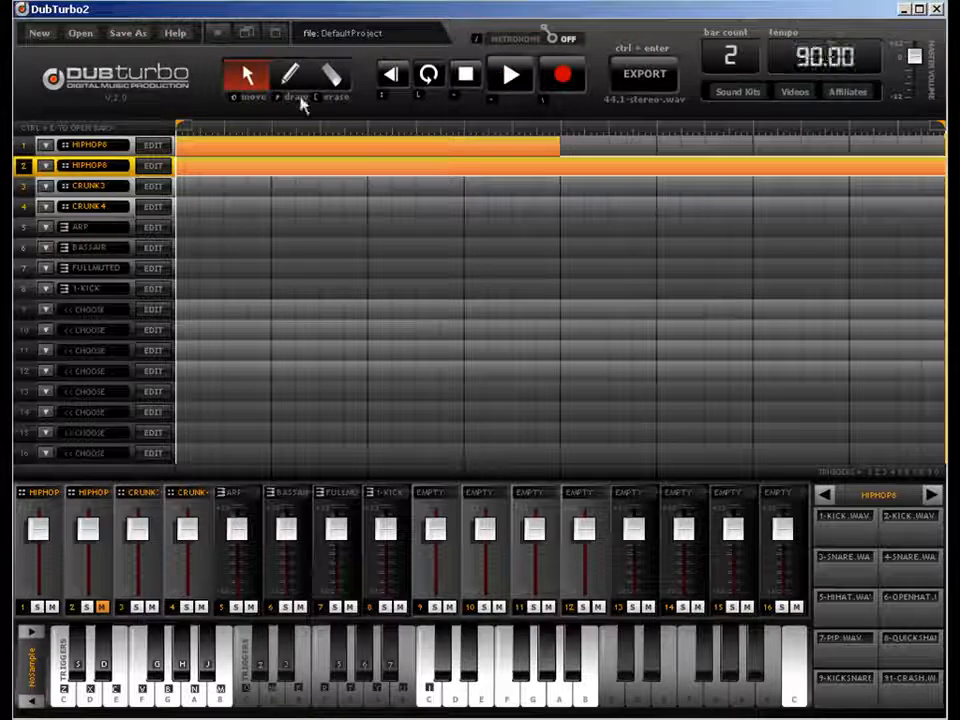
drag(942, 126, 542, 144)
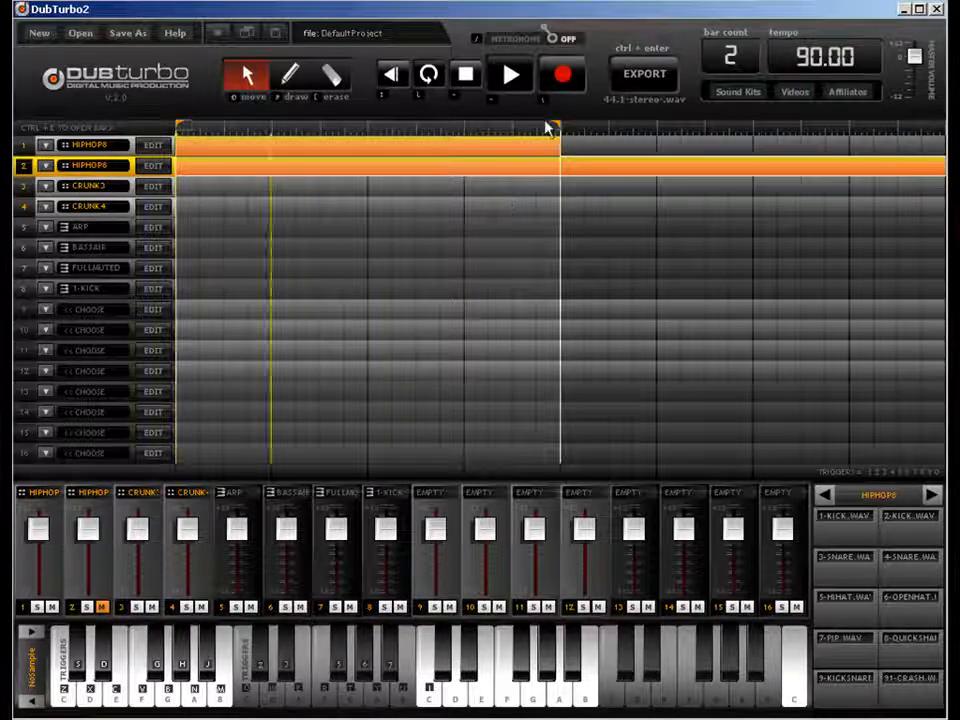
- Switch the mute from track 2 to track 1 and extend the loop region to the full length of track 2's block
click(101, 607)
click(52, 607)
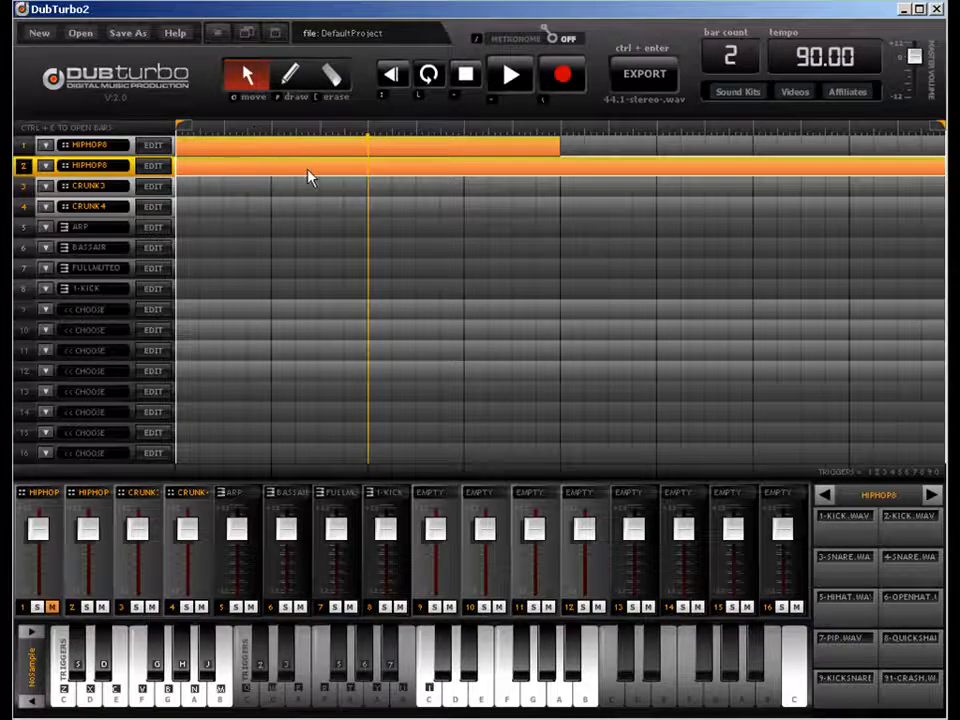
- Add 5-HIHAT hits on steps 1, 3, 4, 7, 11, 14, 17, 27, 30 and 32 of track 2's pattern and complete the edit
key(ctrl+e)
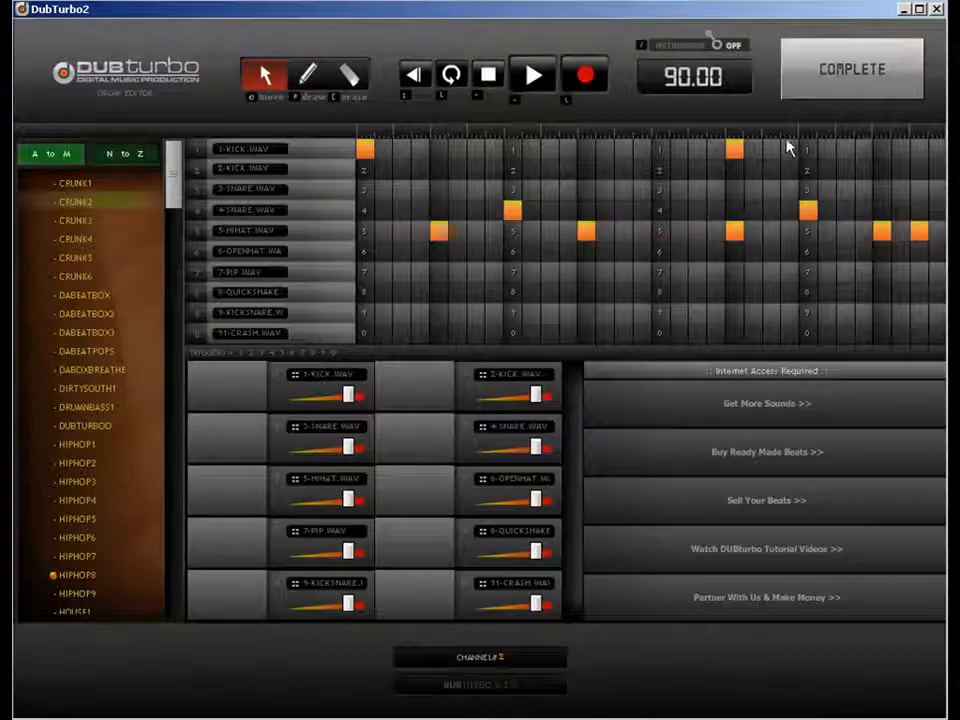
click(306, 79)
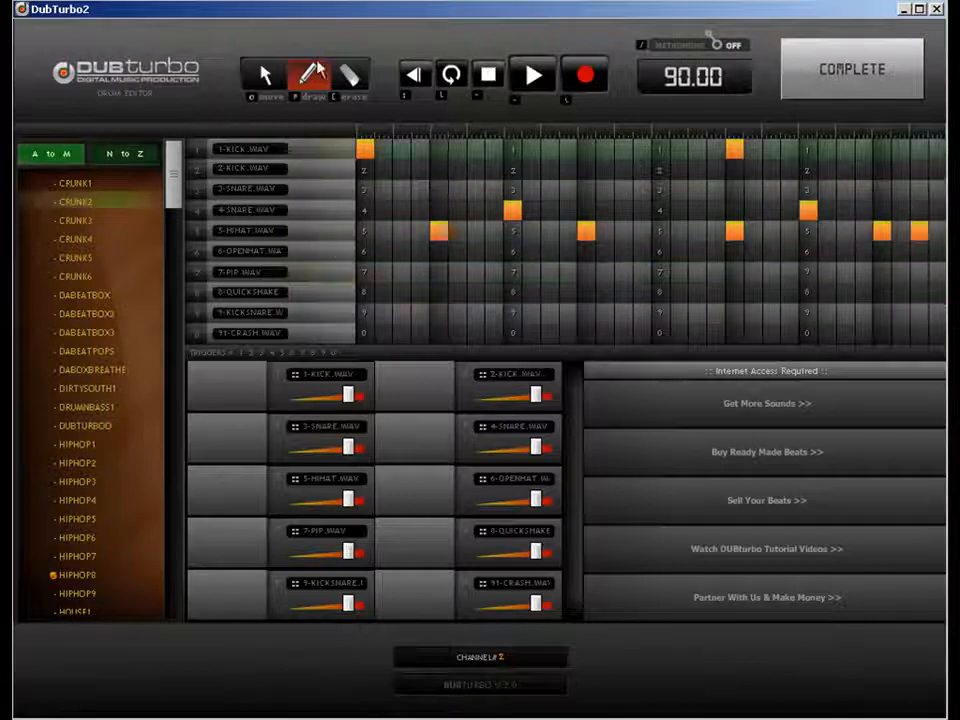
click(366, 232)
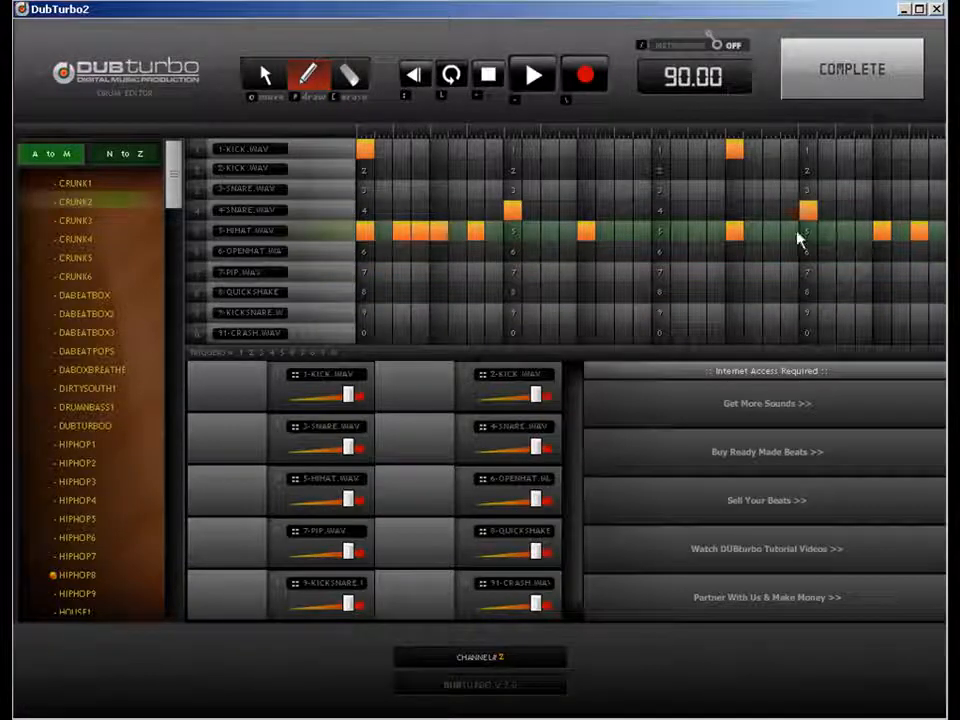
click(845, 232)
click(900, 232)
click(936, 232)
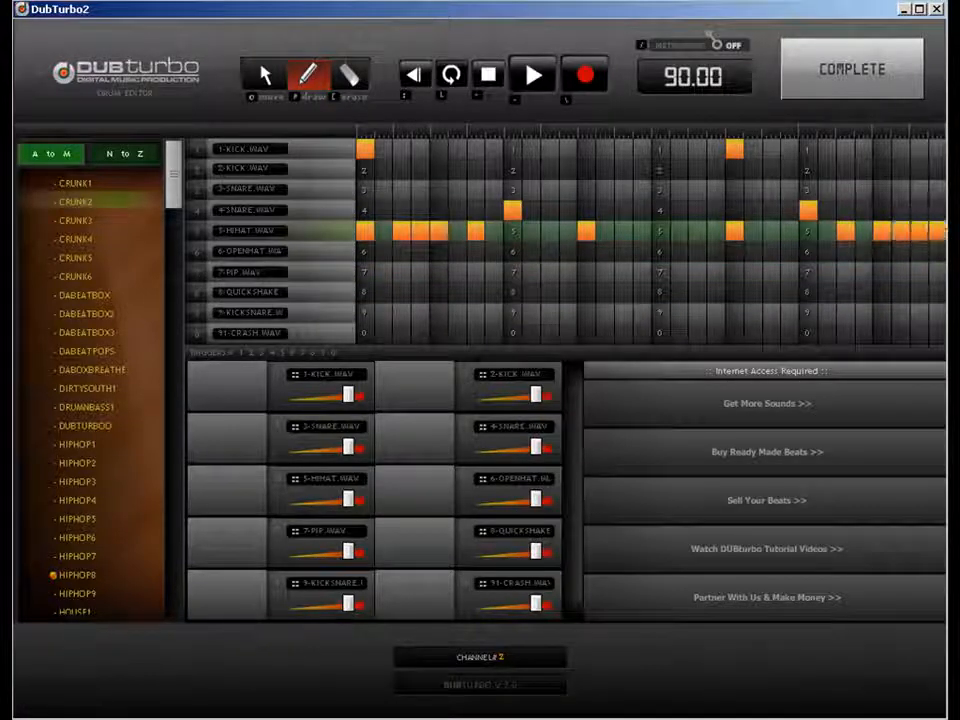
click(549, 232)
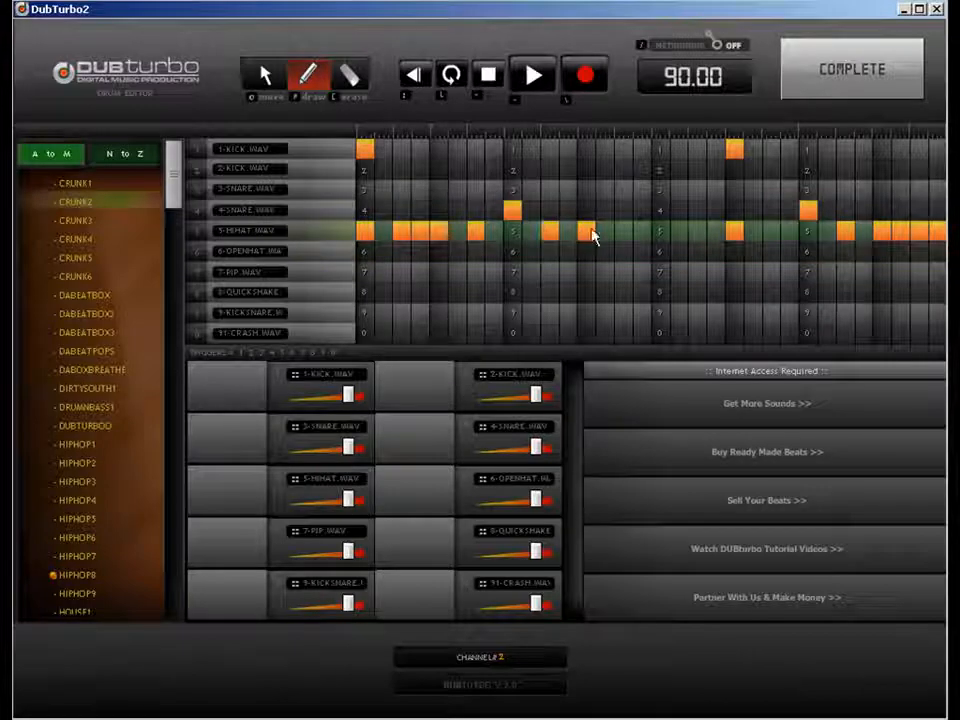
click(604, 232)
click(660, 232)
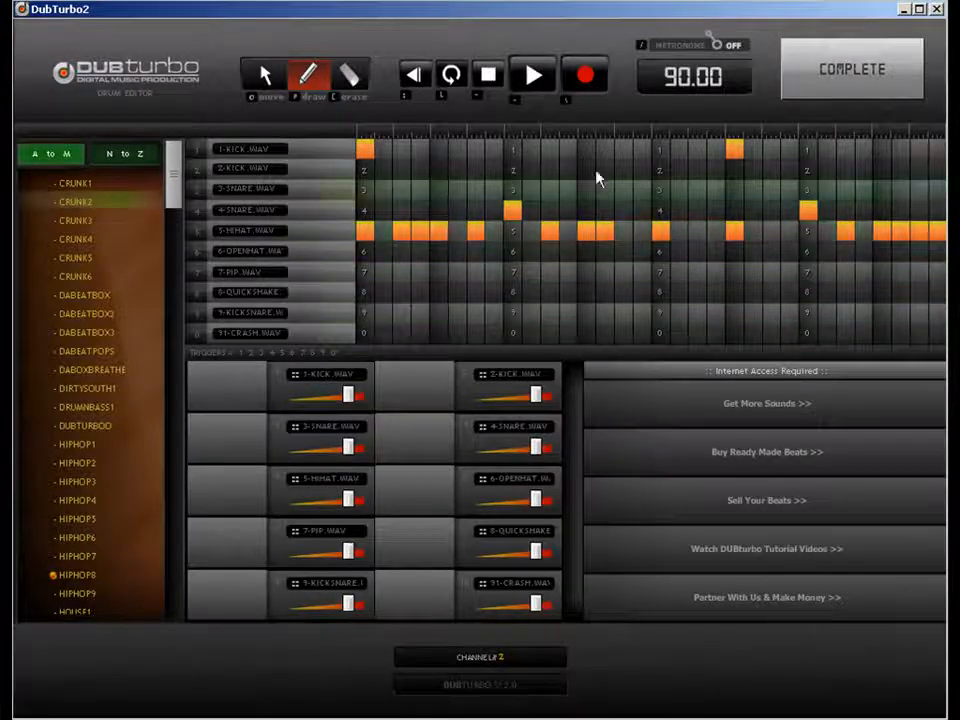
click(825, 66)
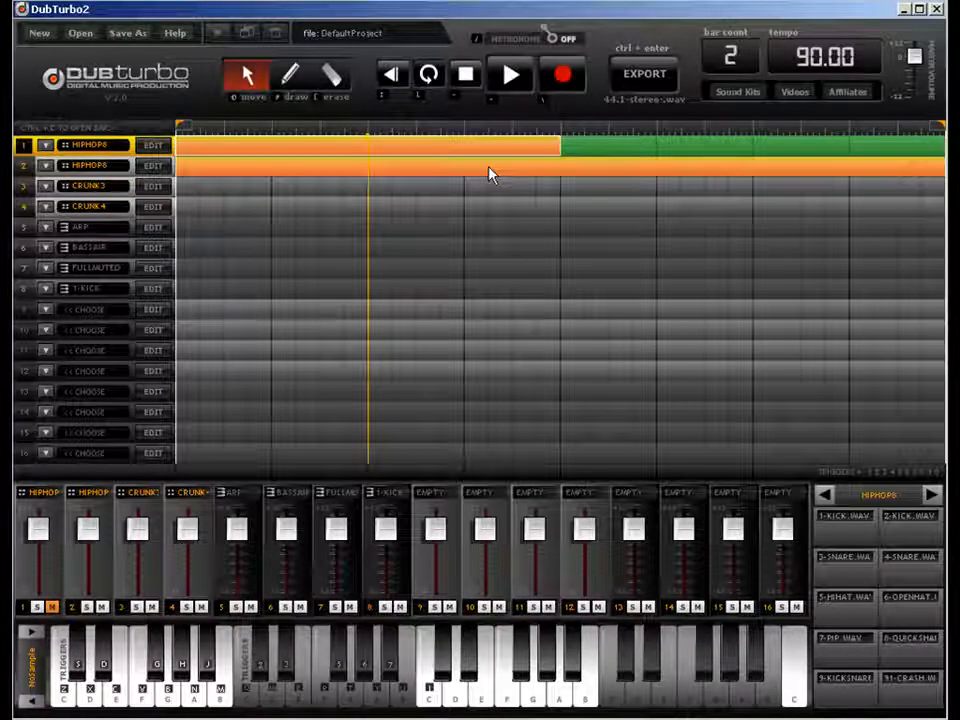
- Compare the step grids of track 1's and track 2's patterns in the drum editor
double_click(489, 174)
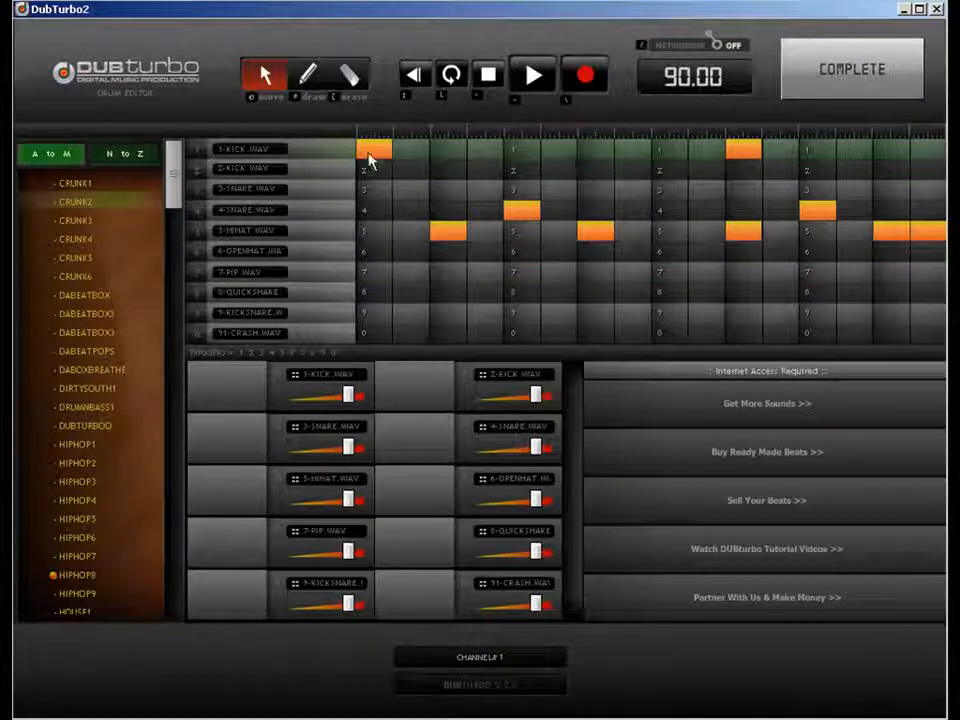
click(799, 77)
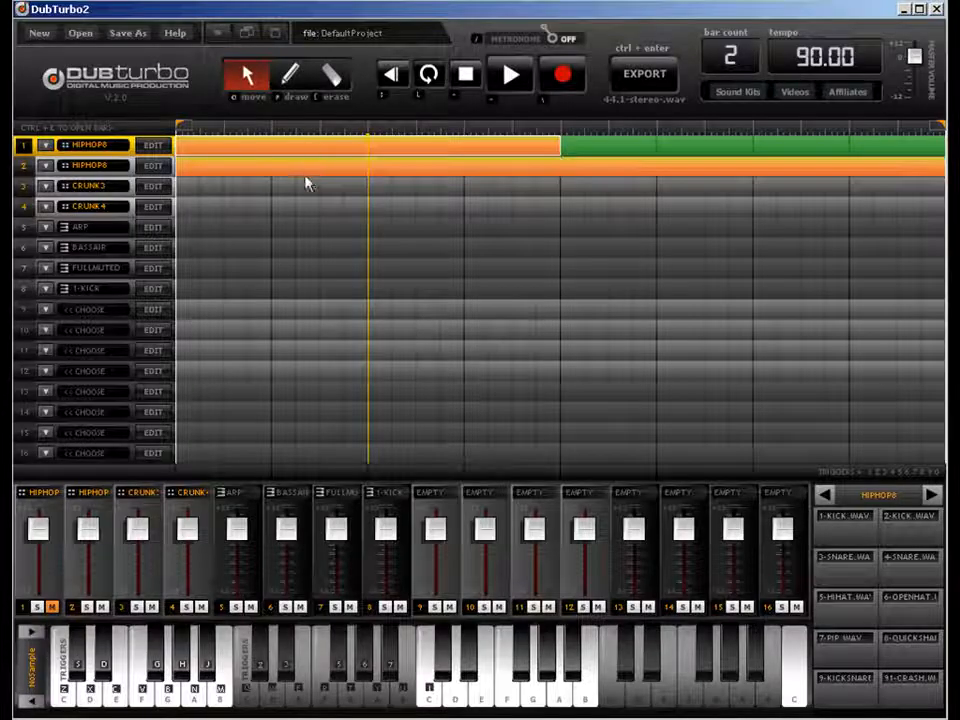
double_click(182, 153)
click(836, 88)
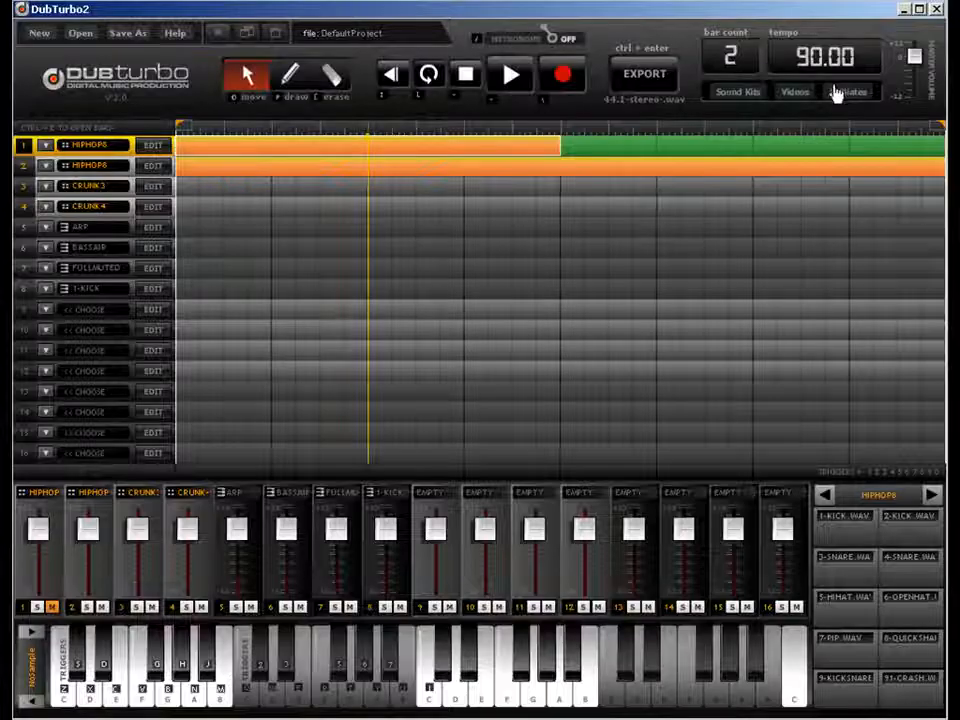
click(154, 167)
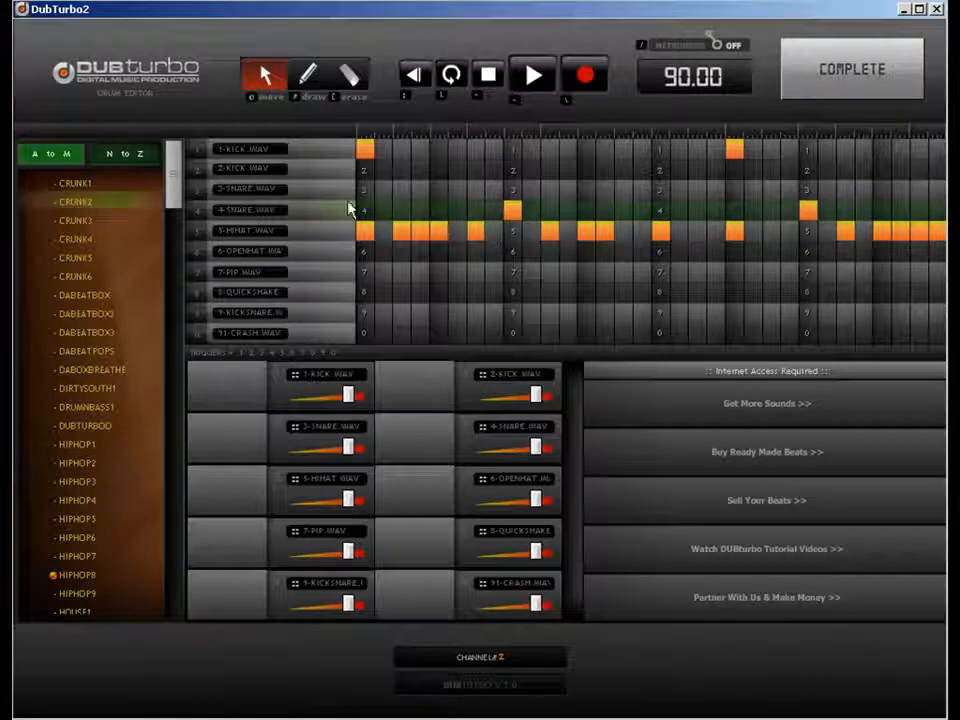
click(846, 66)
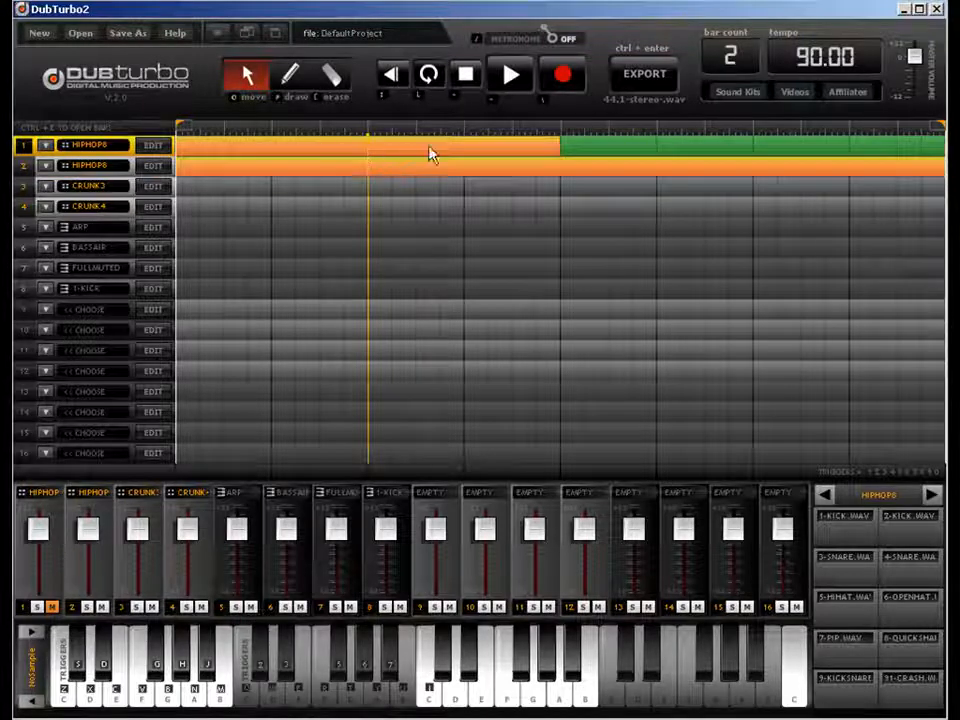
- Add a second block after the first on track 1 and play the tracks in turn, switching the mute from track 1 to track 2
click(645, 157)
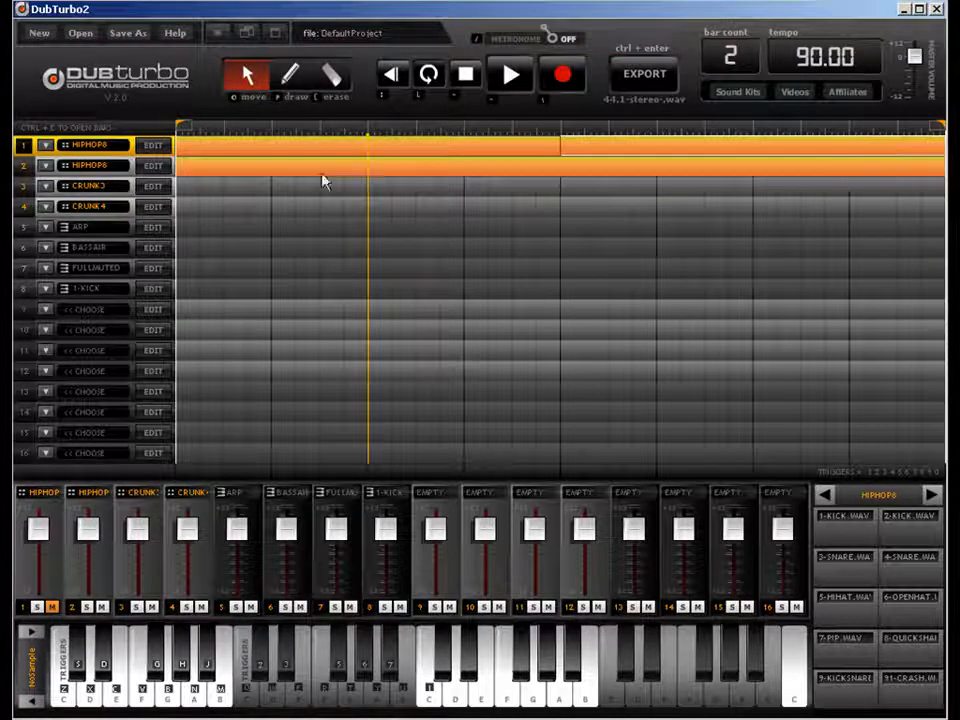
key(space)
key(space)
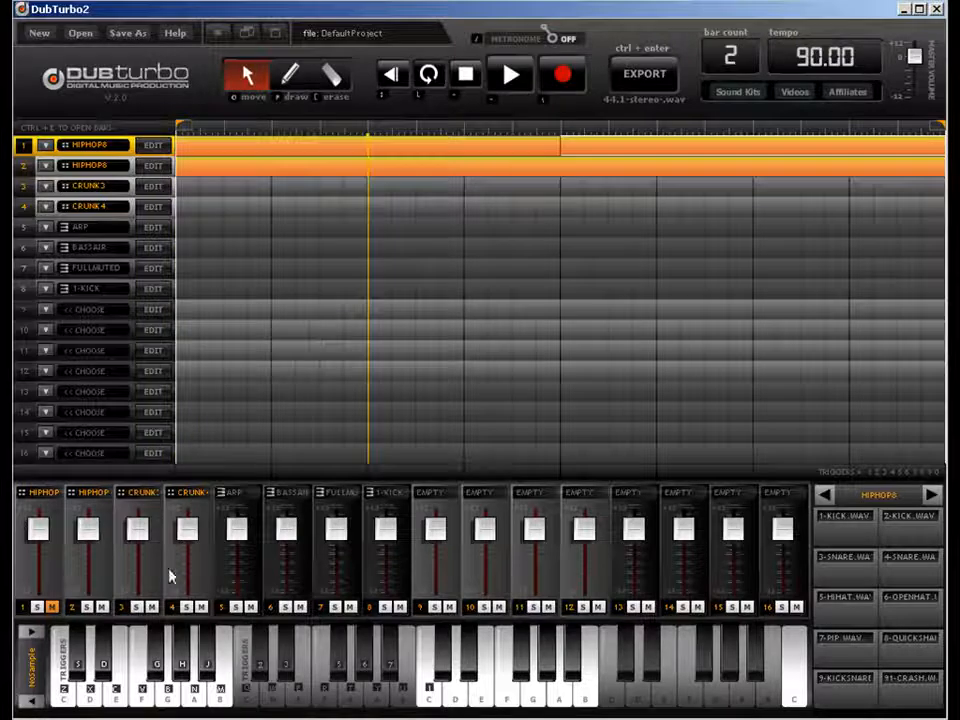
click(103, 608)
click(53, 608)
key(space)
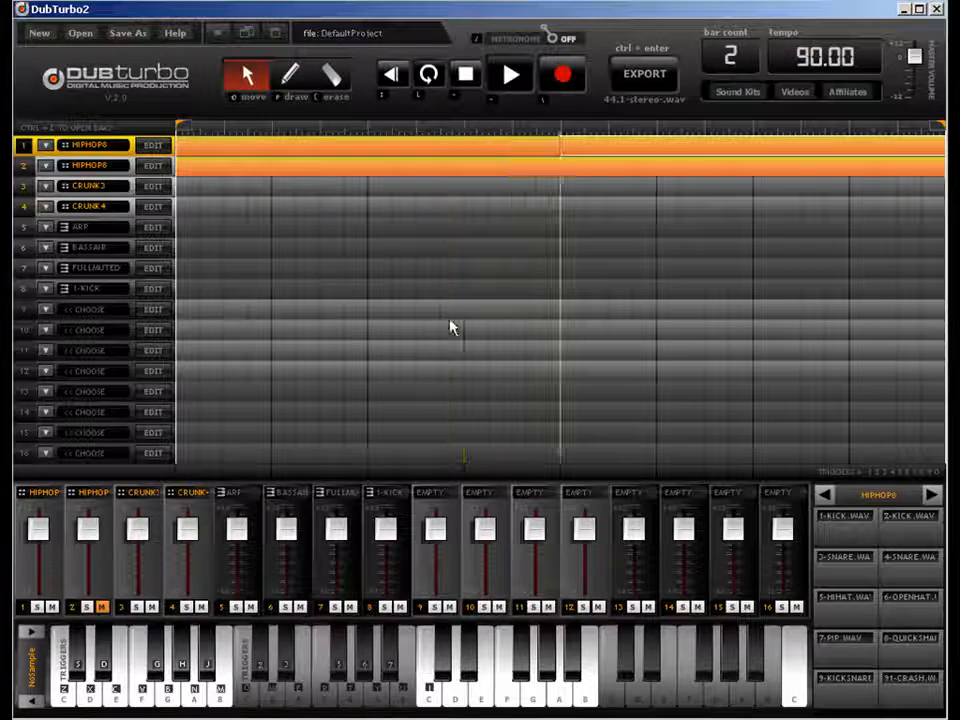
- Set the project tempo to 180 and switch the mute from track 2 to track 1
click(825, 56)
text(180.00)
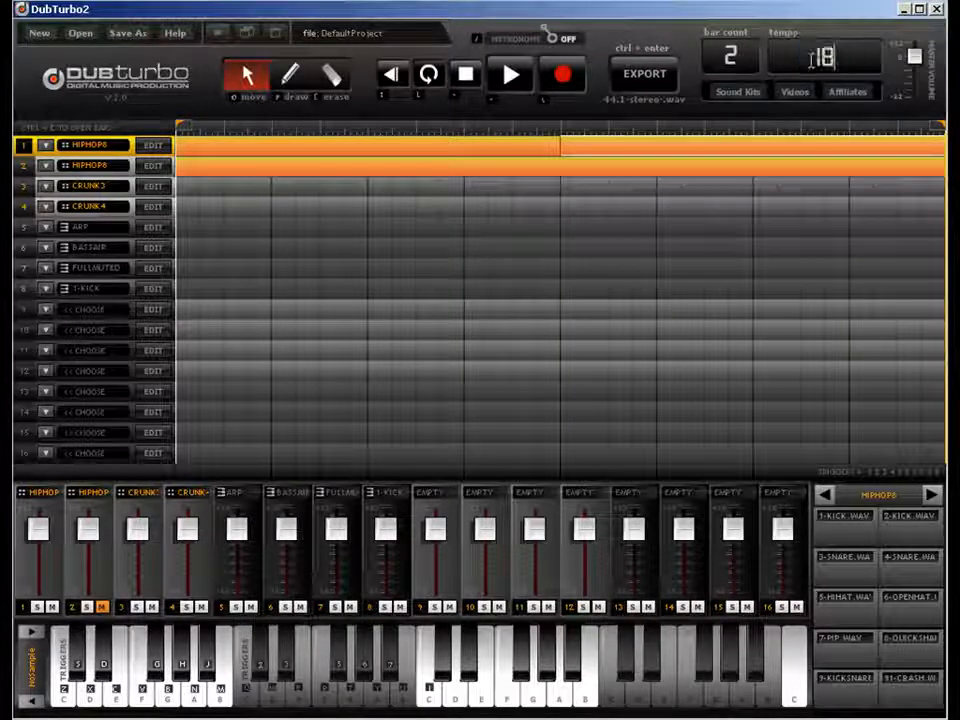
click(52, 607)
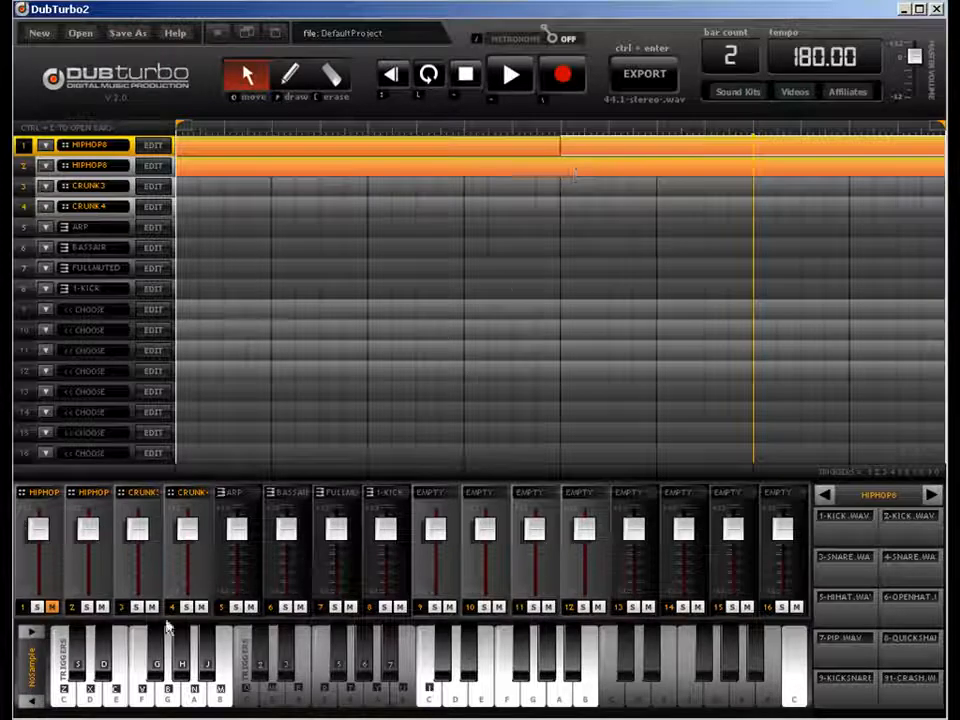
double_click(846, 66)
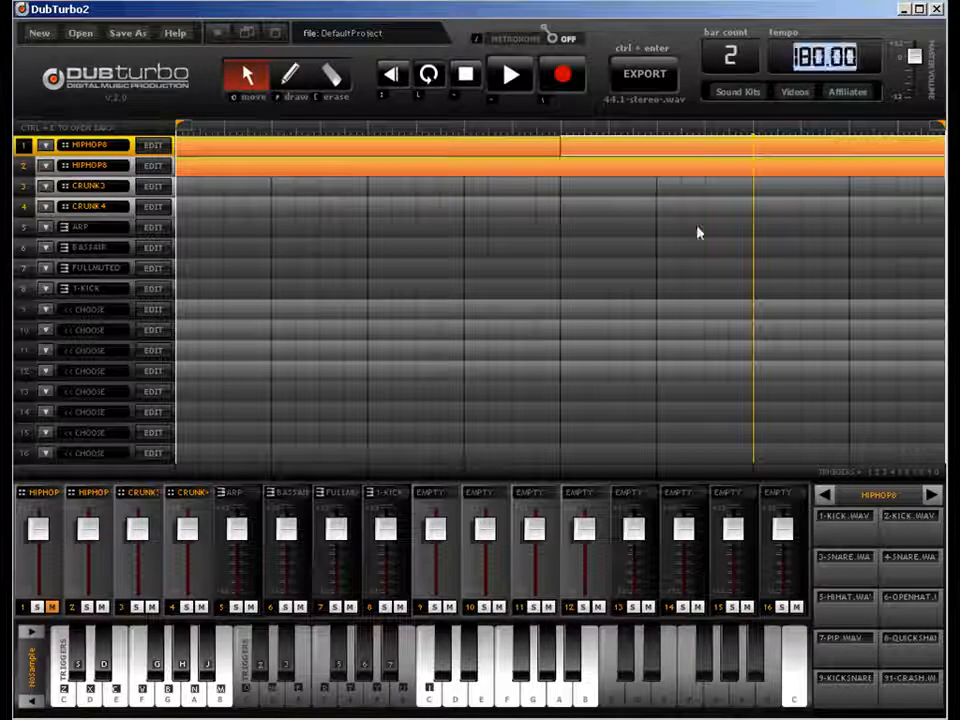
- Erase track 2's block and start a new project with the default tracks
click(331, 75)
click(414, 165)
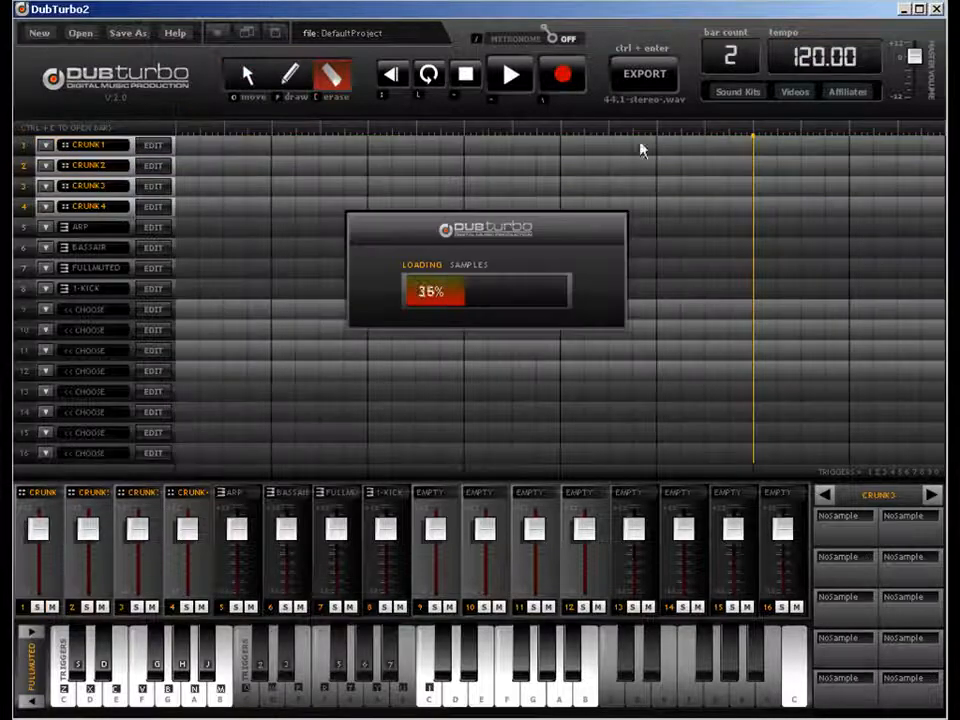
click(249, 84)
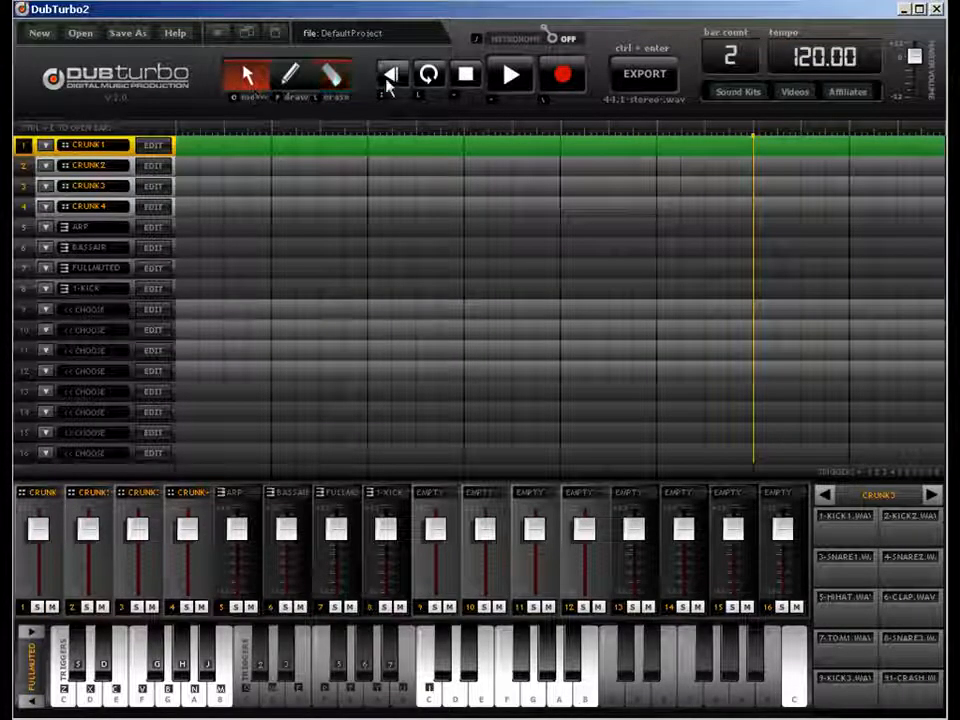
- Draw a drum block on track 1 spanning the whole visible timeline
click(292, 73)
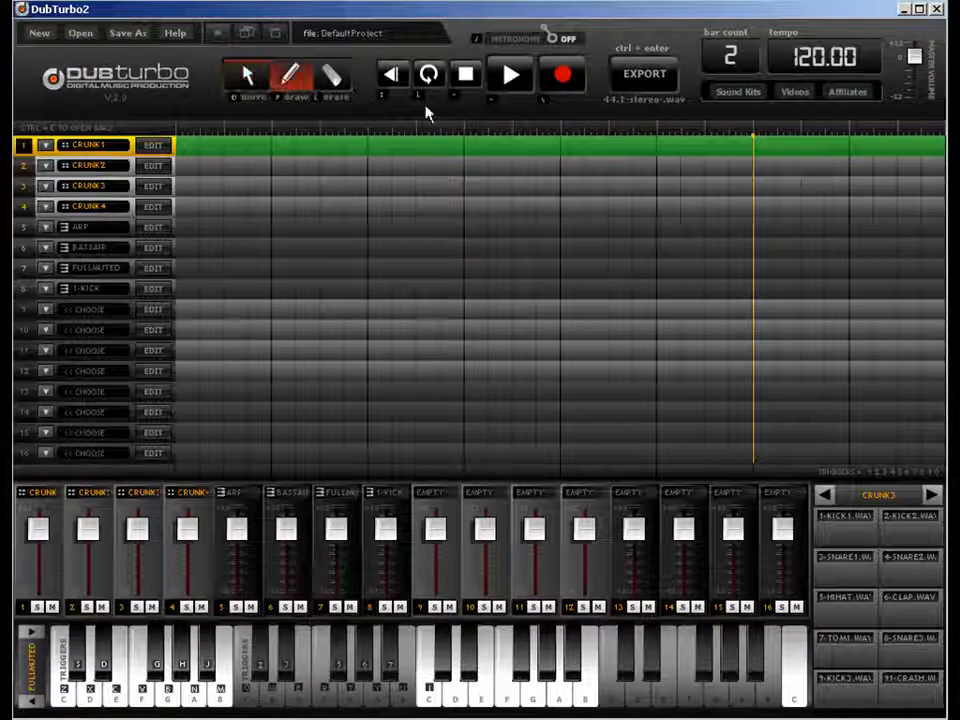
drag(290, 157, 618, 148)
drag(845, 148, 850, 148)
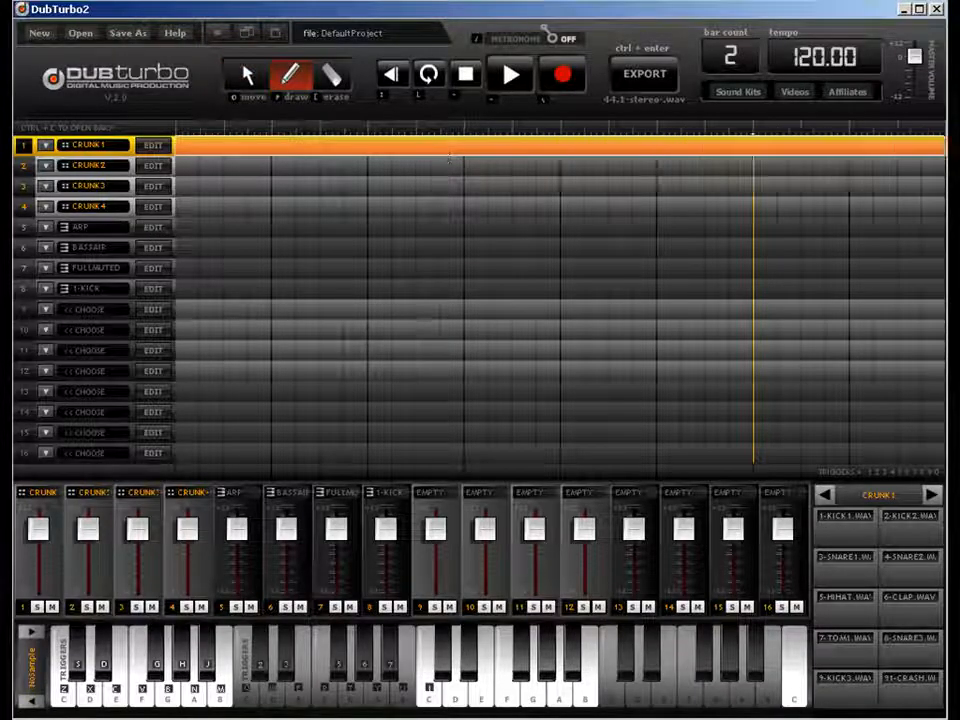
- Set the project tempo to 190 and draw a drum block at the start of track 2
click(806, 60)
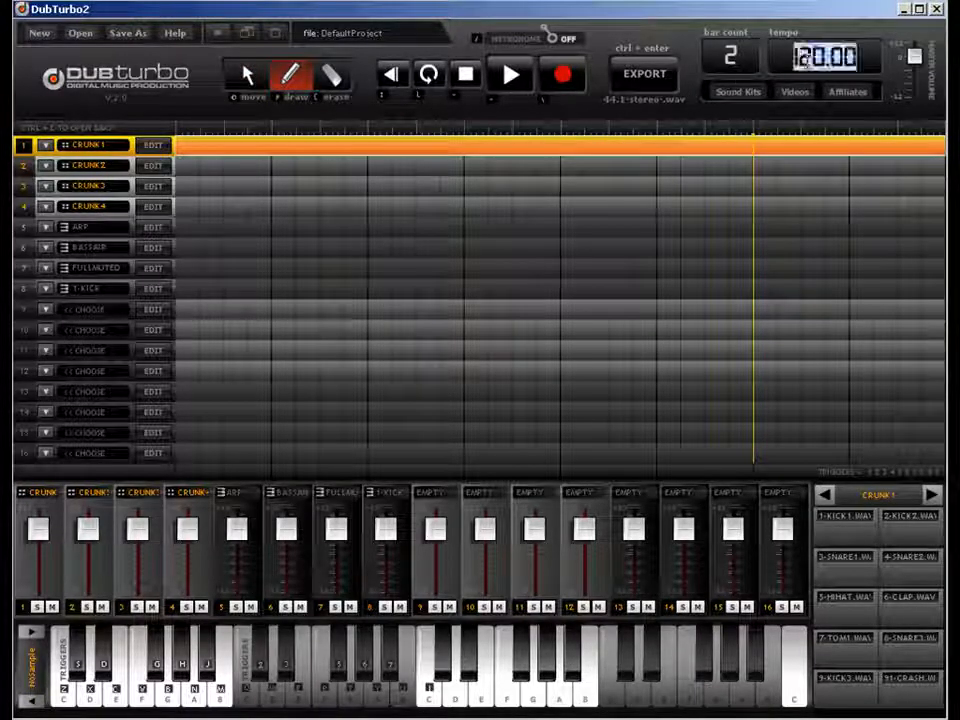
text(190)
key(Return)
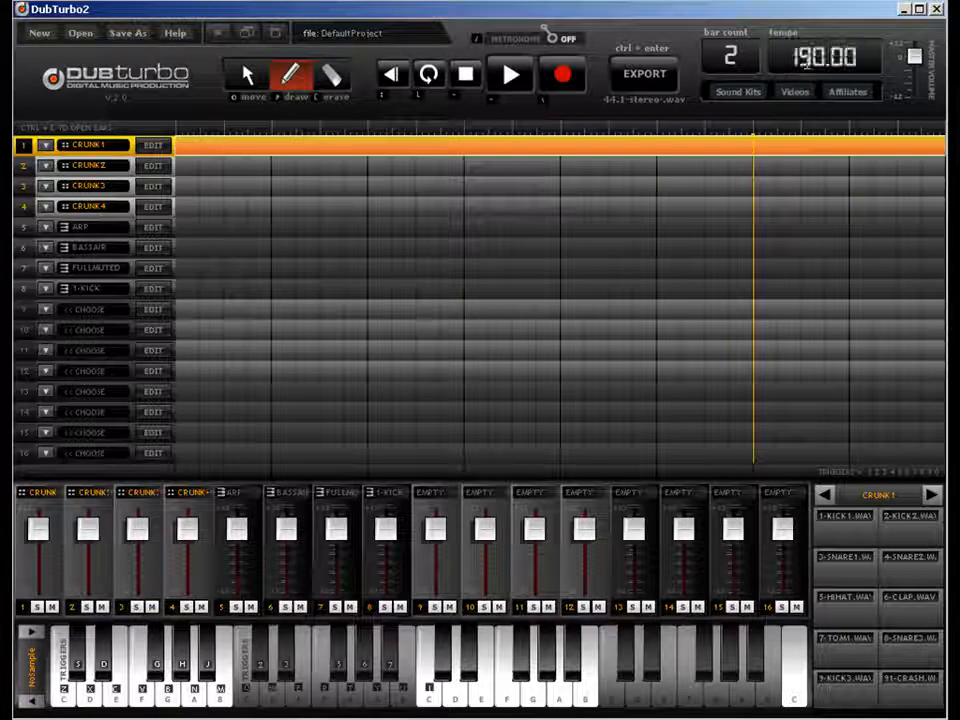
key(q)
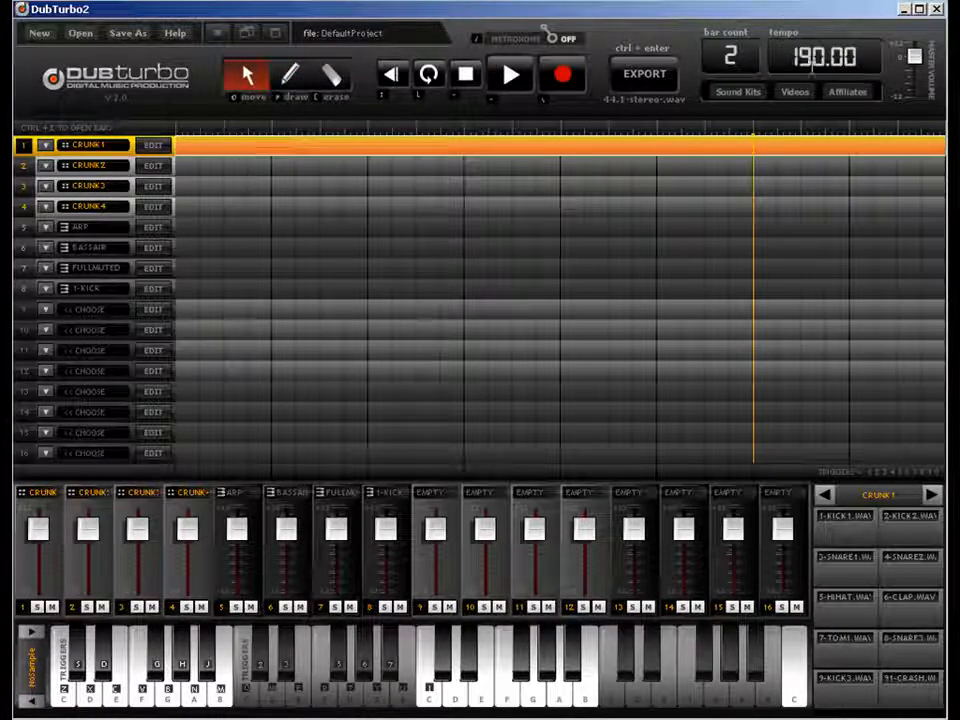
click(289, 86)
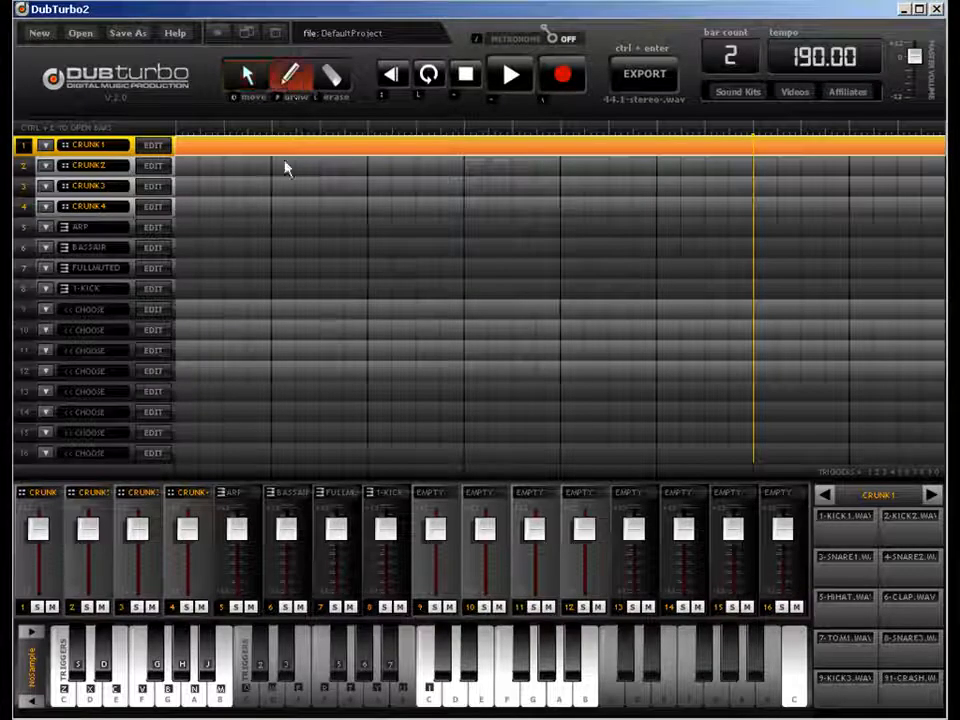
click(405, 162)
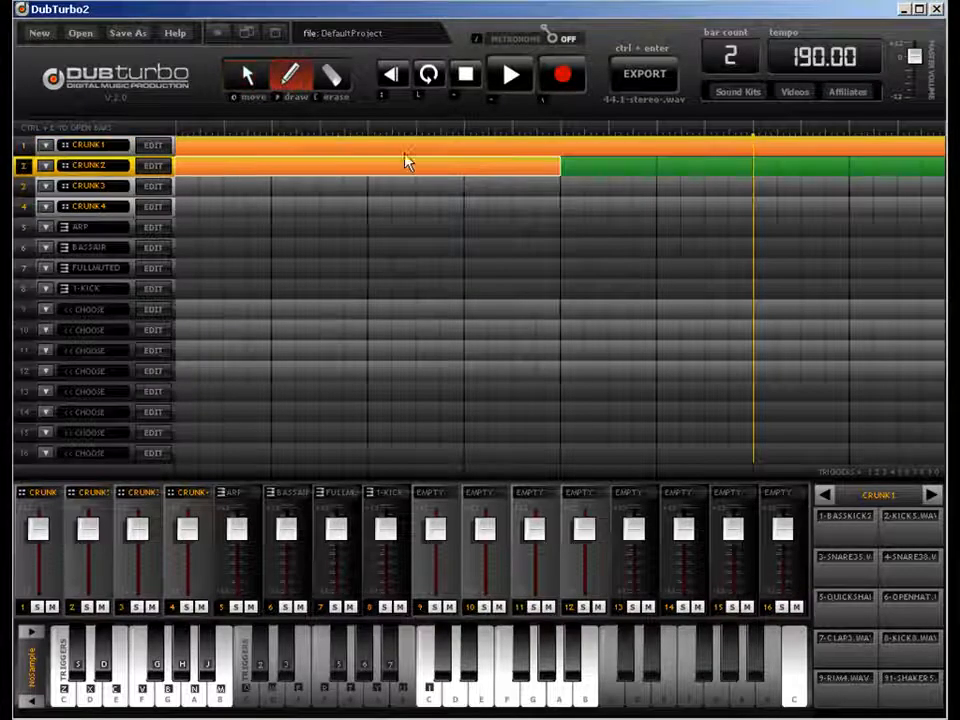
- Swap the blocks so the shorter one is on track 1 and the longer on track 2, and loop only the shorter block's length
click(243, 80)
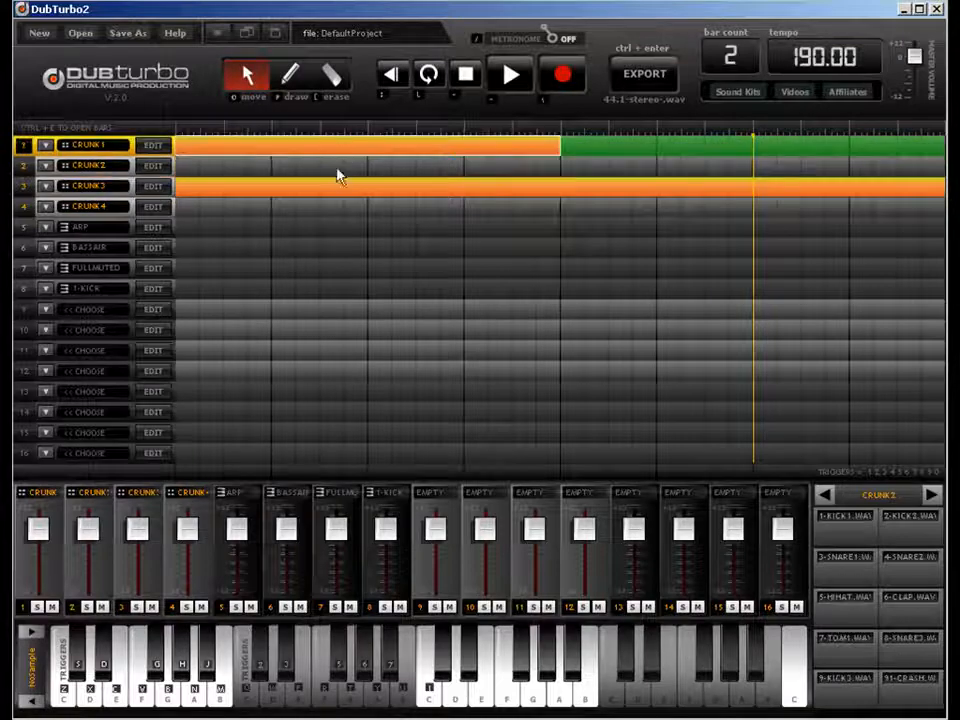
click(355, 166)
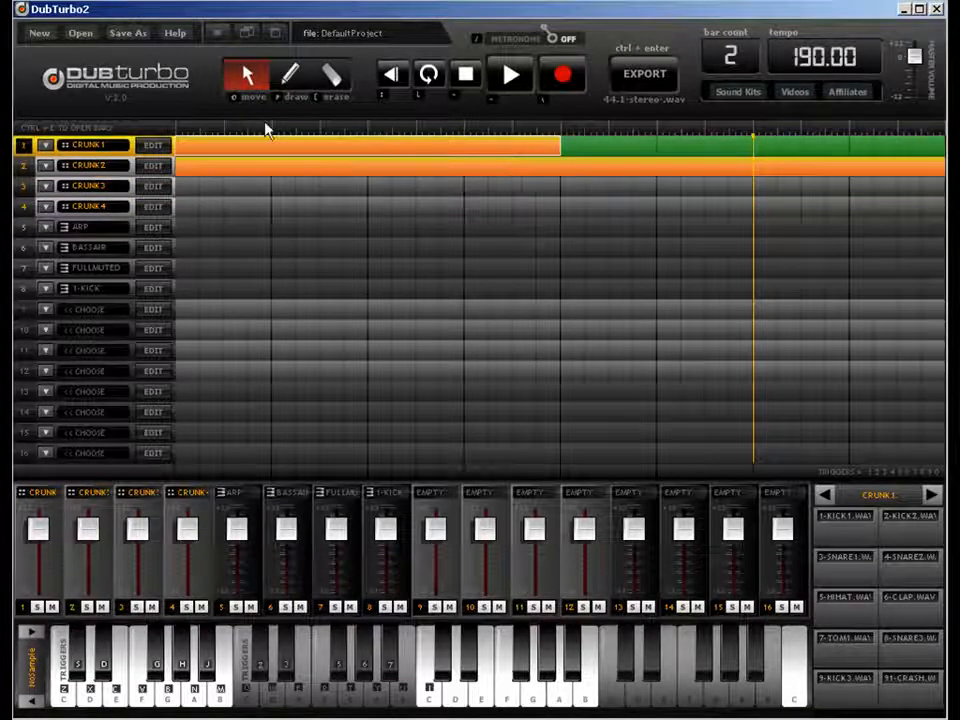
click(428, 75)
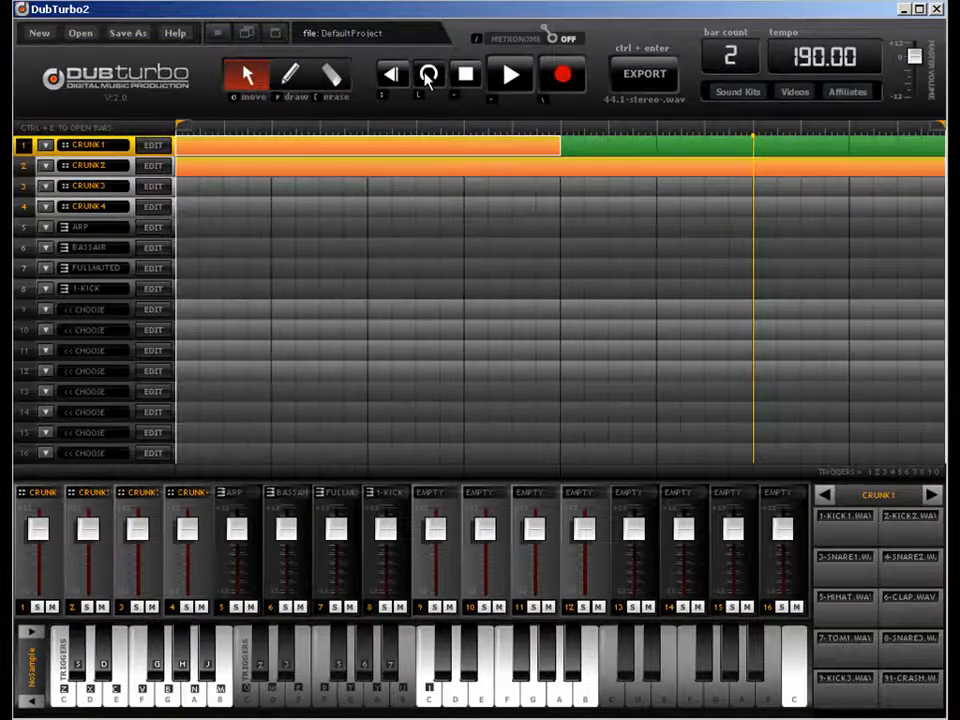
drag(936, 130, 551, 143)
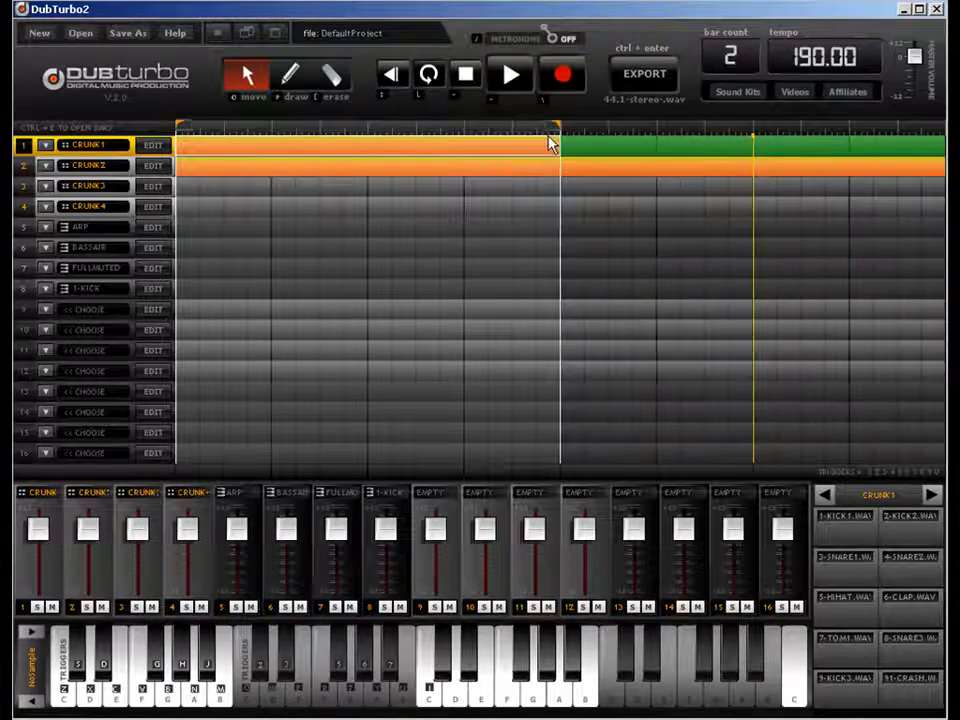
- Open track 1's drum pattern, load the HOUSE3 kit and activate the Draw tool
click(157, 147)
drag(176, 190, 184, 425)
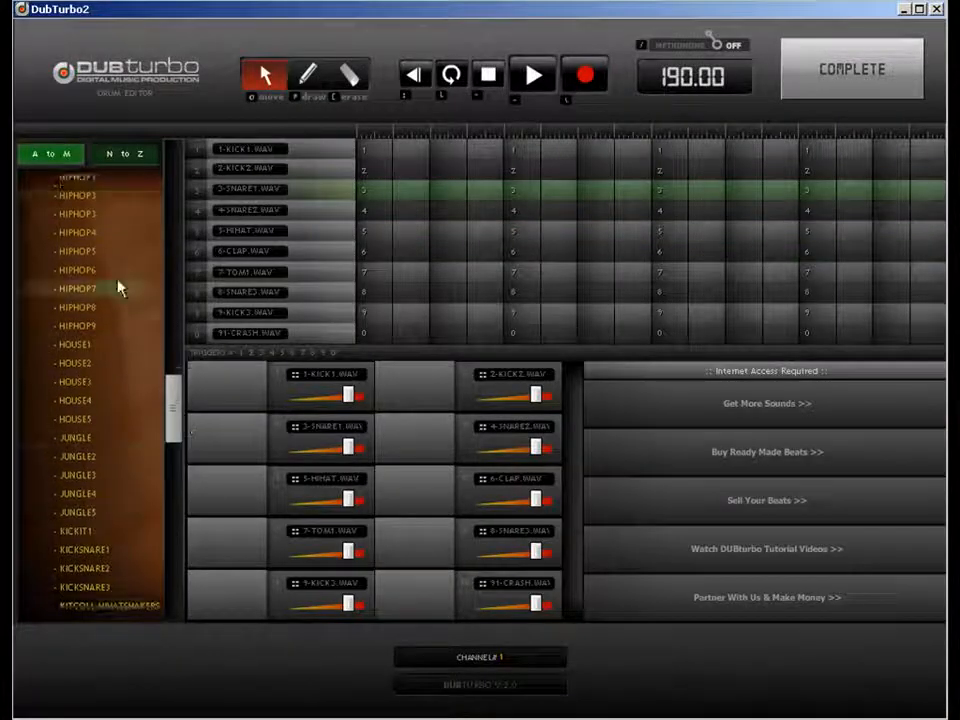
click(87, 387)
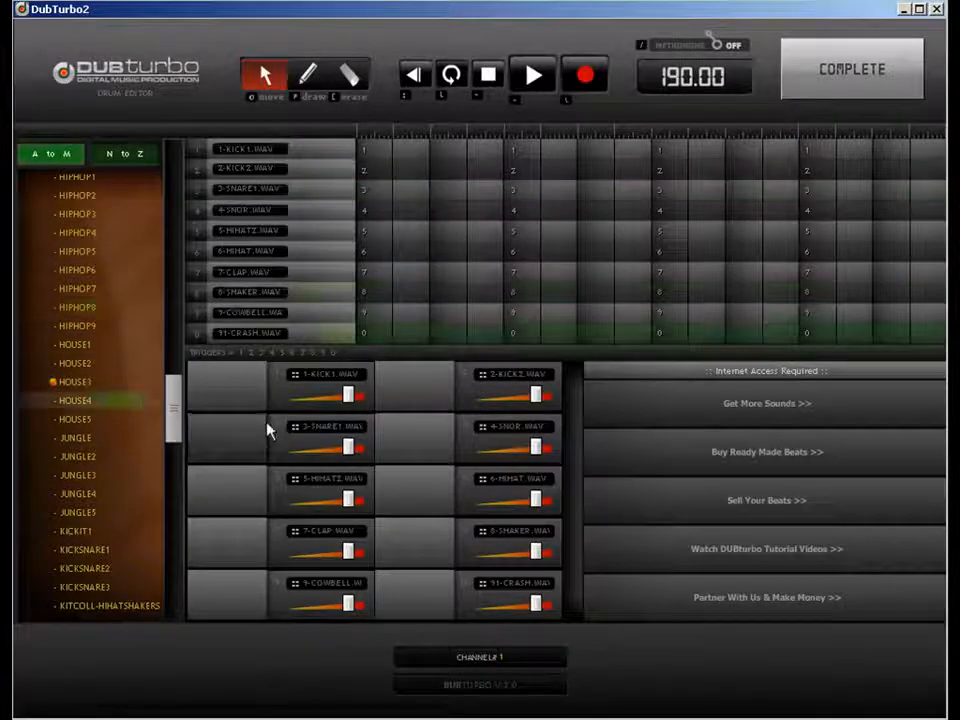
click(307, 75)
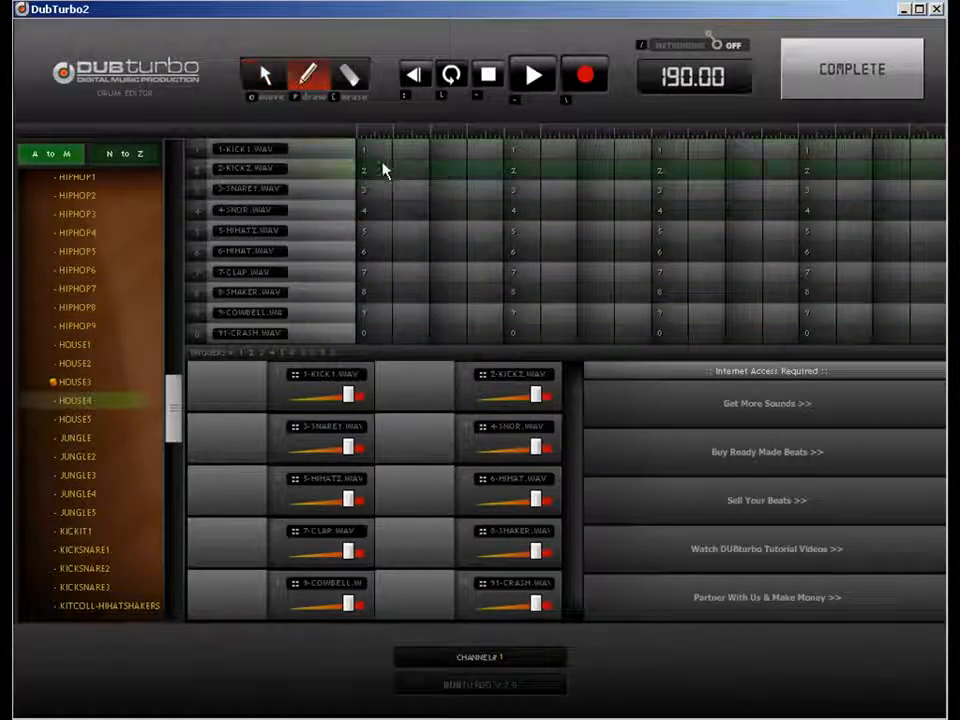
- Draw KICK1 hits at the start of all four grid sections and SNOR hits midway through the second and fourth
click(525, 153)
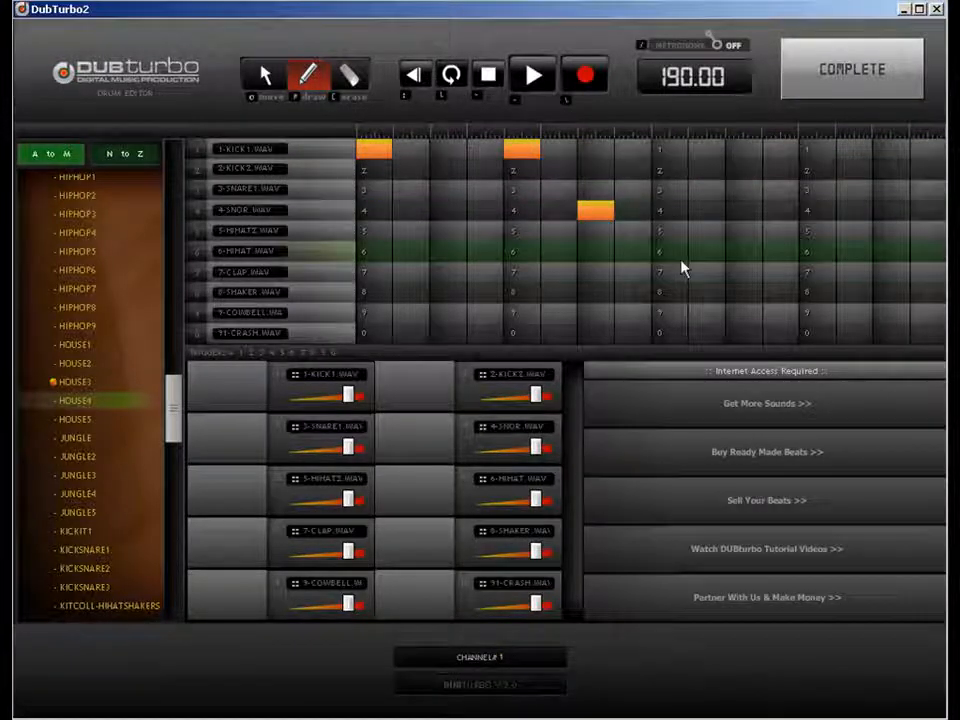
click(662, 152)
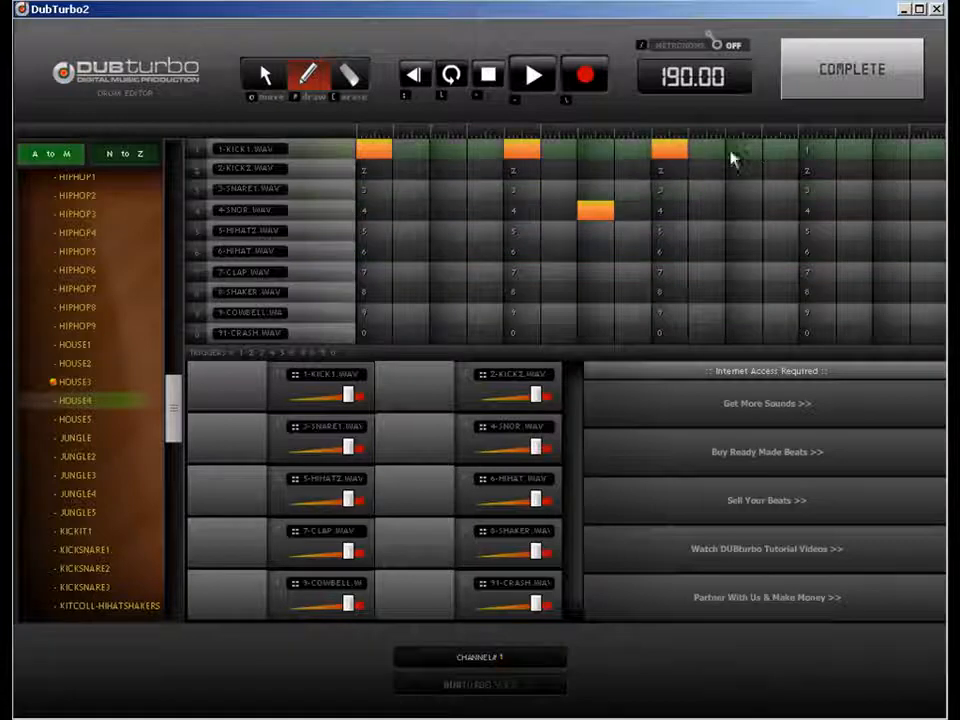
click(814, 152)
click(892, 210)
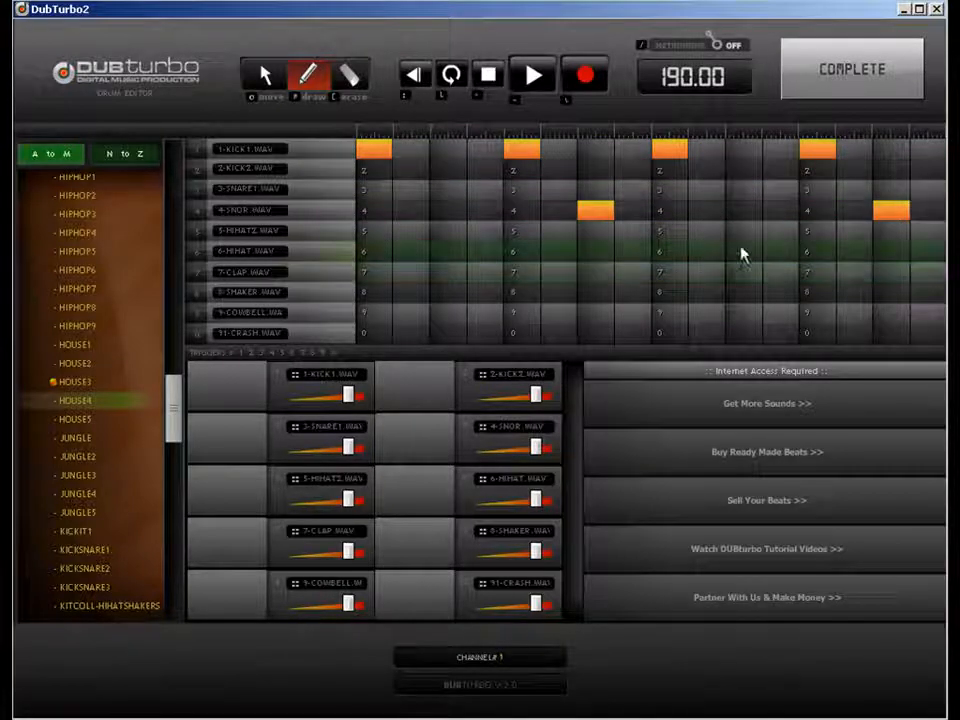
- Move the second and fourth kicks one cell earlier, shift both SNOR hits up to the SNARE1 row, and complete the pattern
click(265, 75)
drag(510, 162, 489, 152)
drag(810, 155, 775, 153)
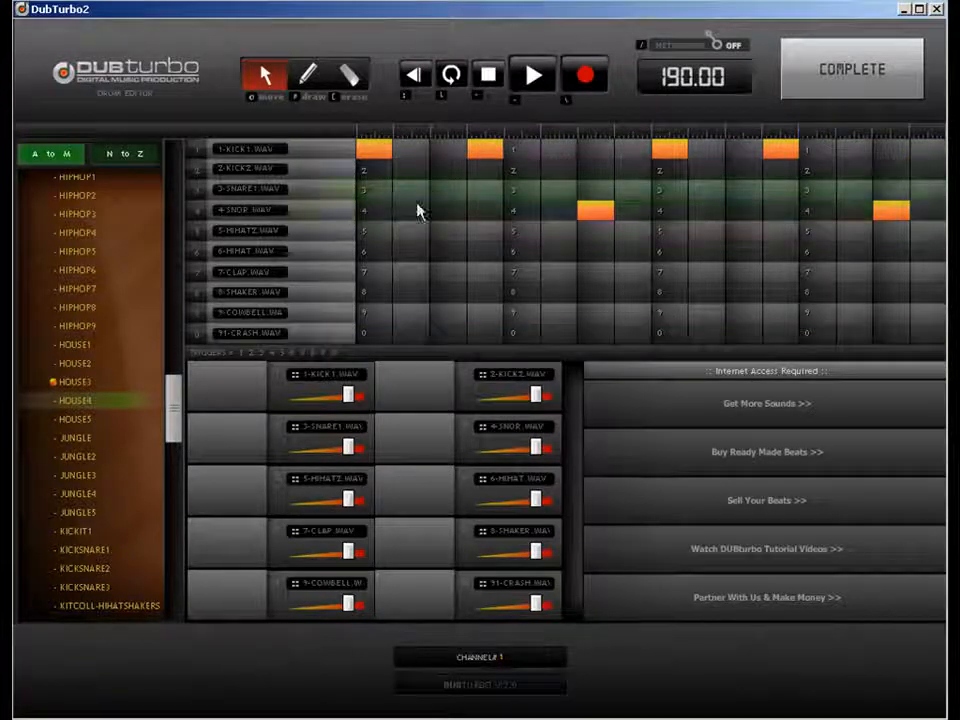
drag(609, 213, 610, 198)
drag(881, 208, 882, 190)
click(800, 92)
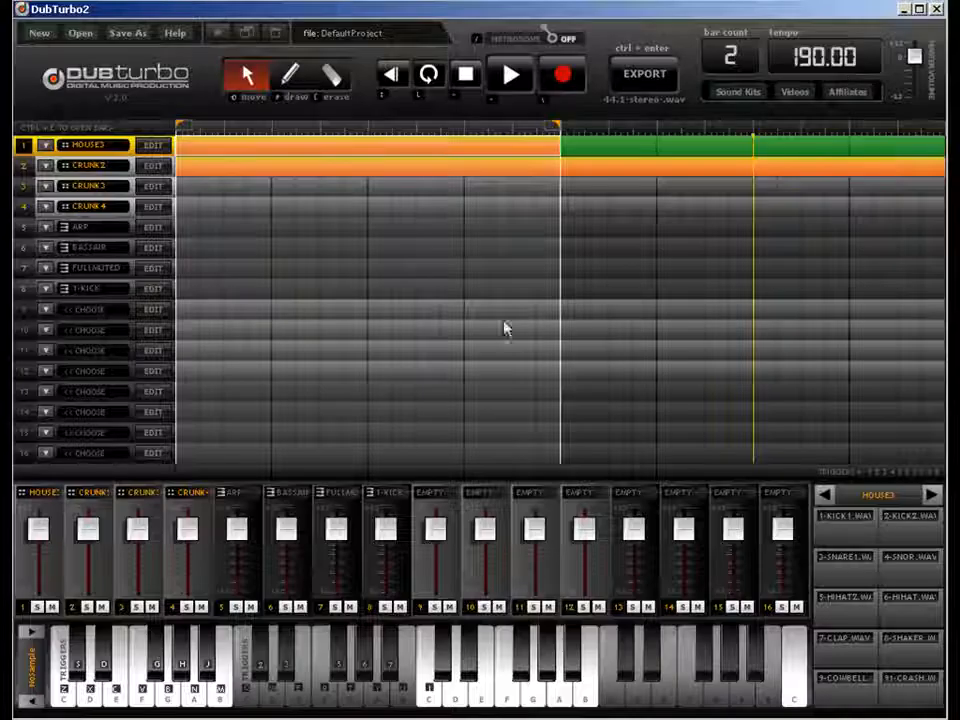
- Open track 2's drum pattern, load the HOUSE3 kit and return to the arrangement
click(158, 167)
drag(176, 197, 169, 375)
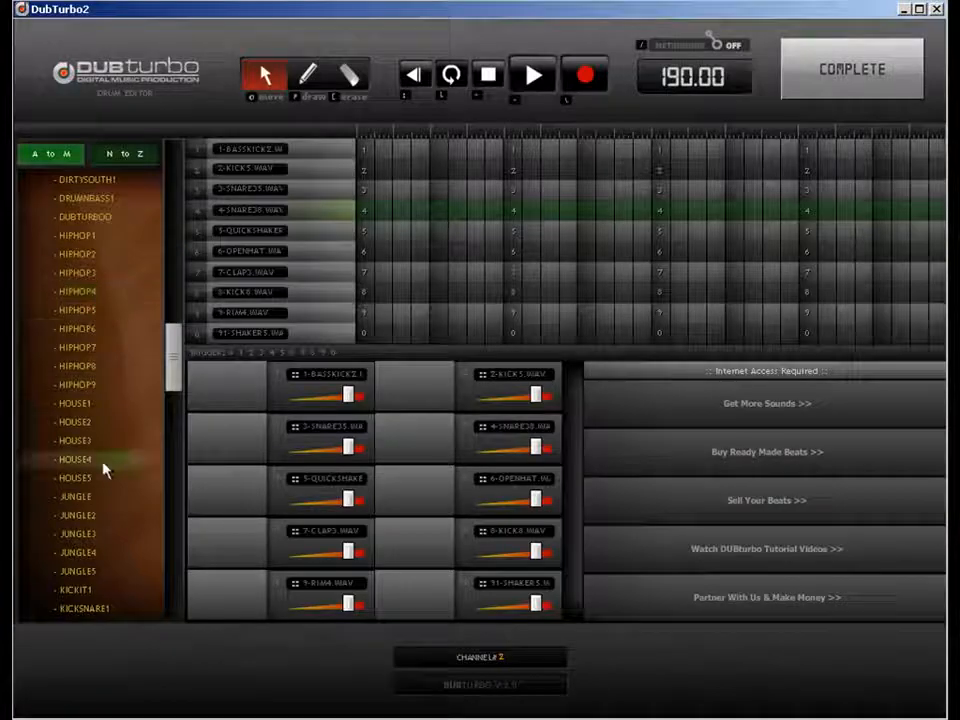
click(78, 440)
click(851, 70)
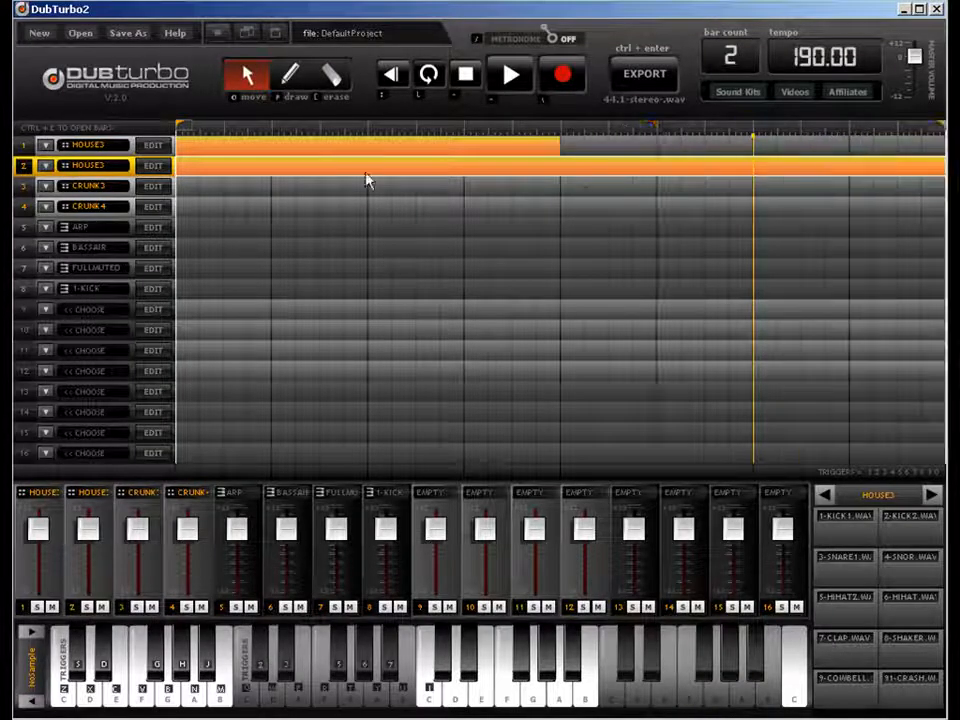
- Duplicate track 1's block directly after the original and mute track 2
click(311, 150)
drag(325, 154, 688, 147)
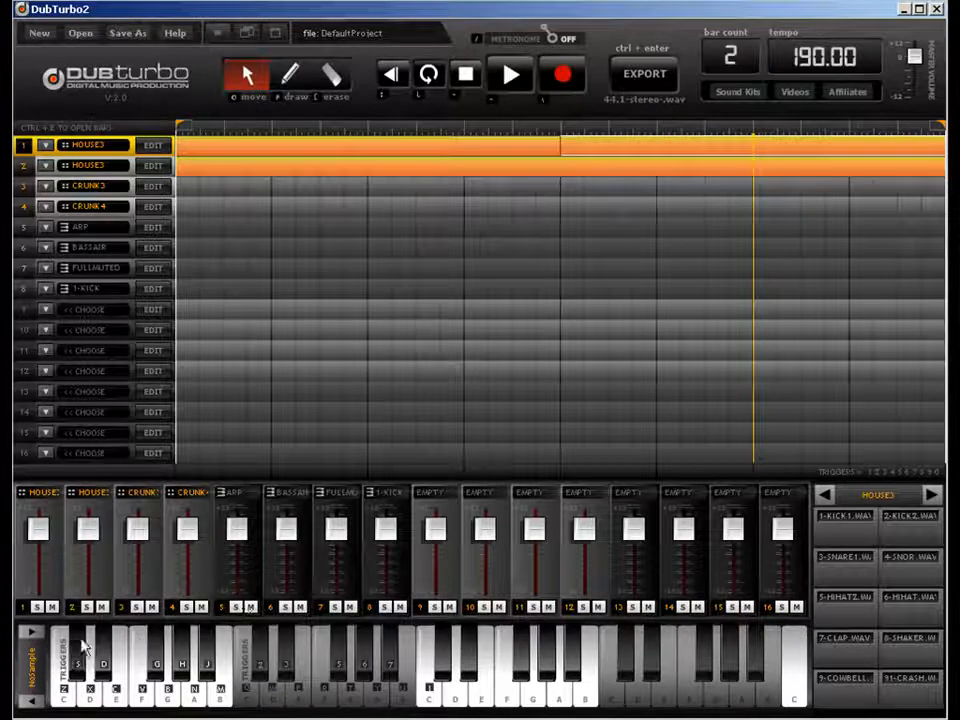
click(104, 607)
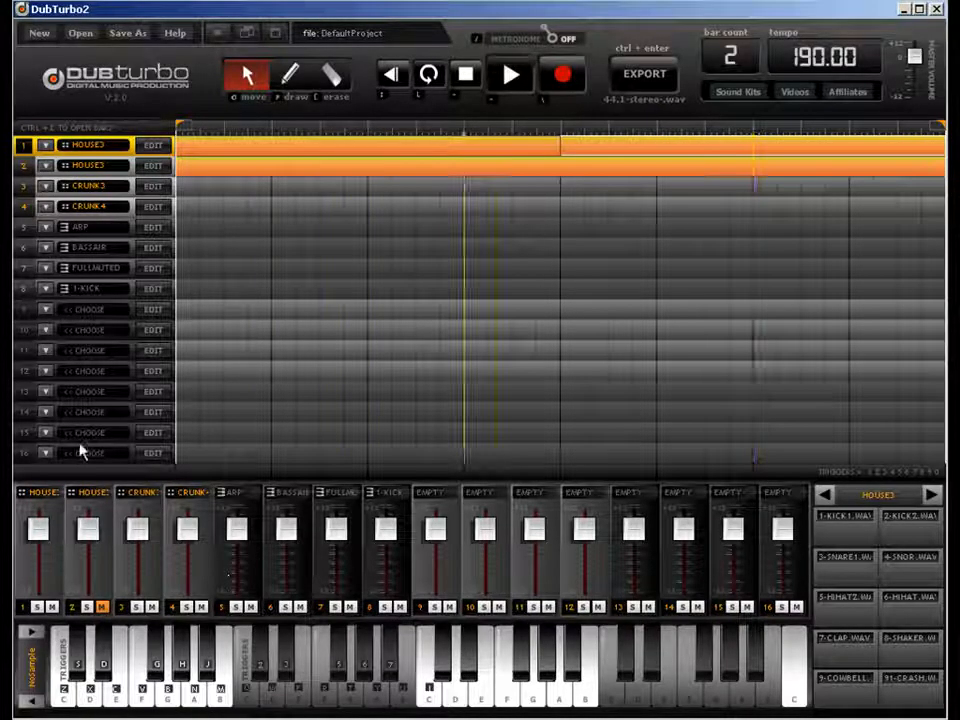
- Set the project tempo to 90 and audition track 1's beat
double_click(787, 59)
text(90)
key(Return)
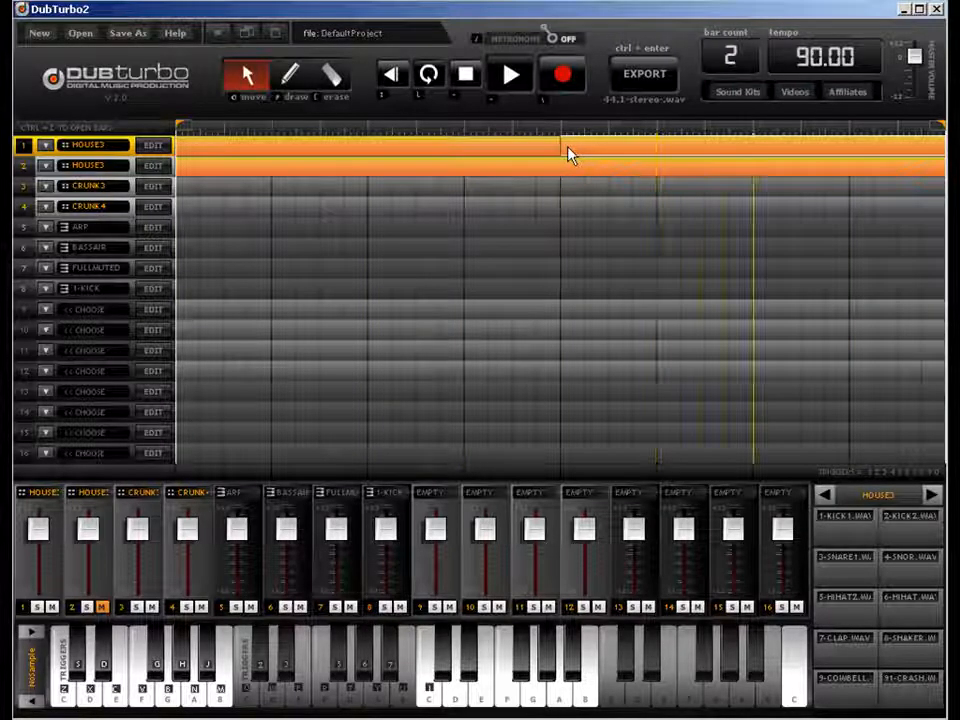
key(space)
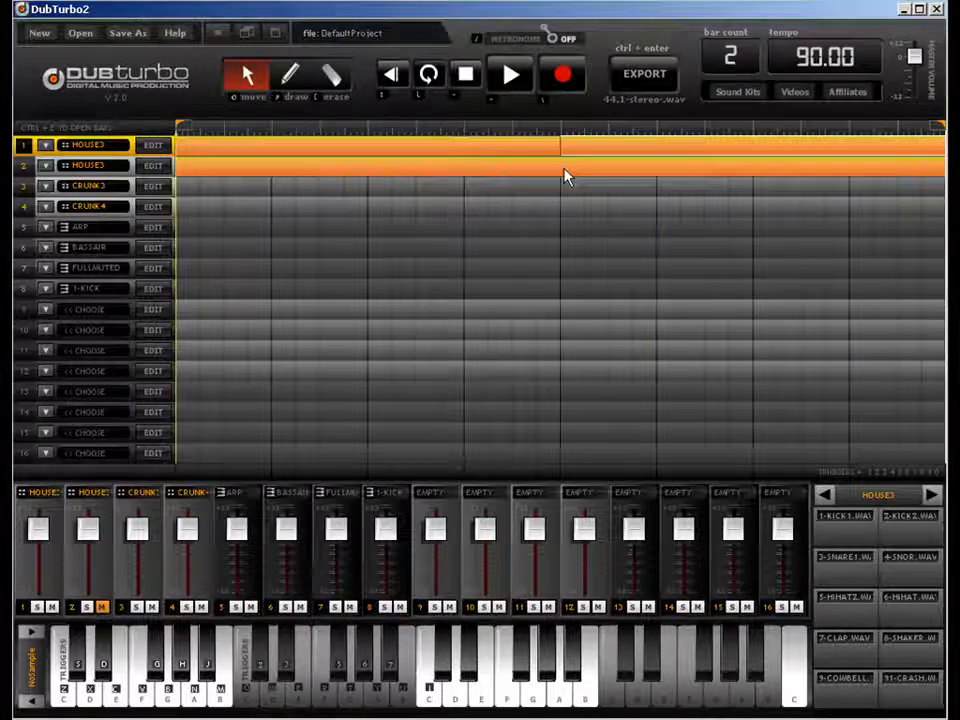
- Open track 2's drum pattern, activate the Draw tool and set the tempo to 190
click(268, 168)
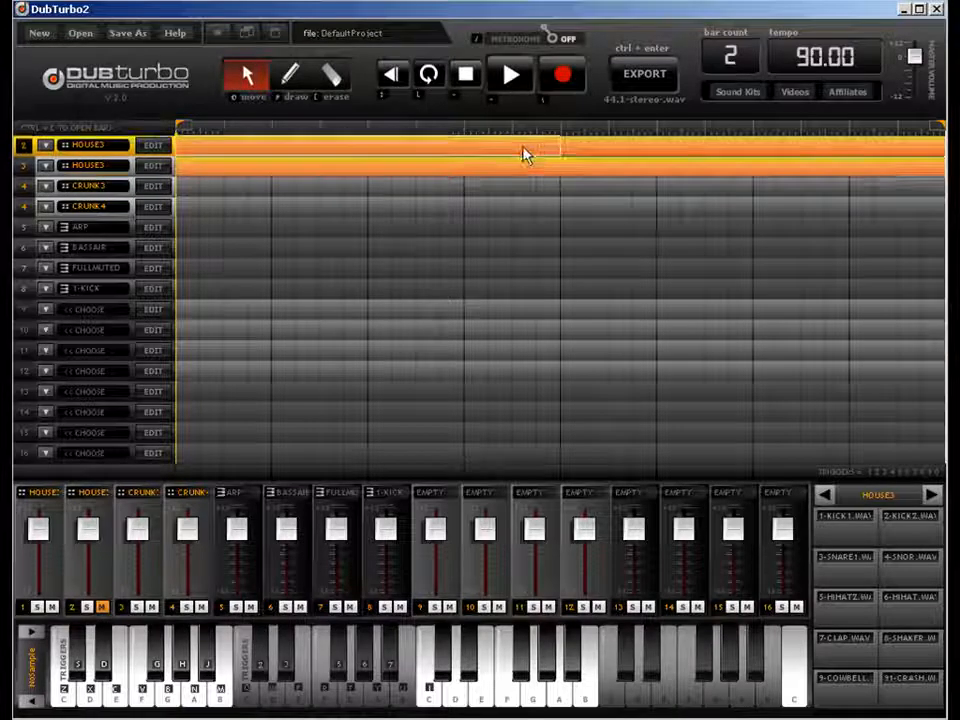
double_click(906, 172)
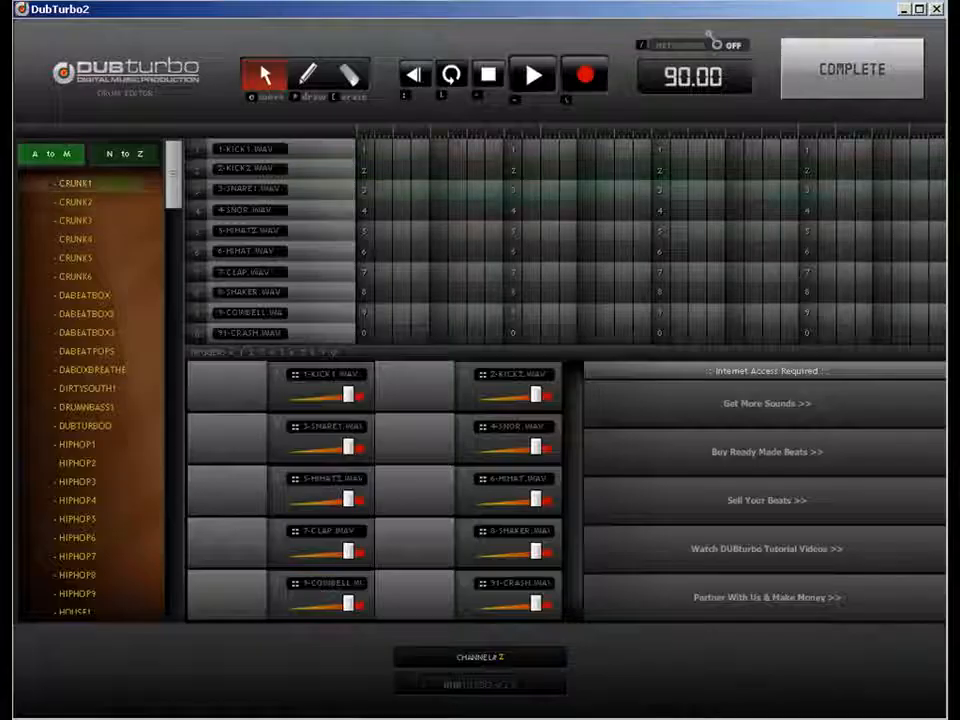
click(302, 82)
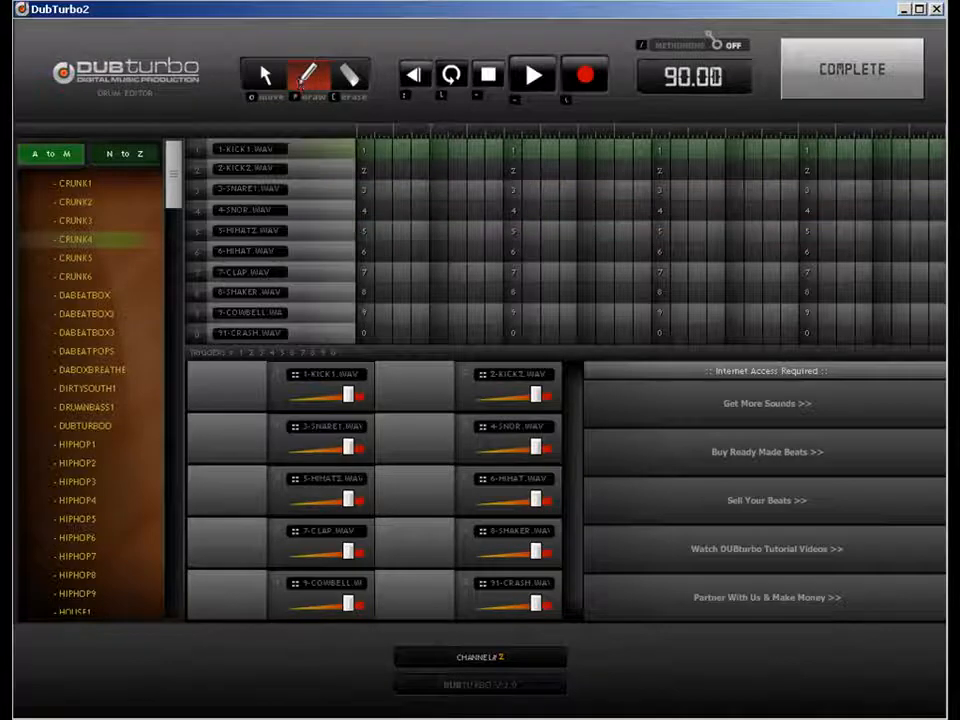
drag(727, 76, 660, 77)
text(190)
key(Return)
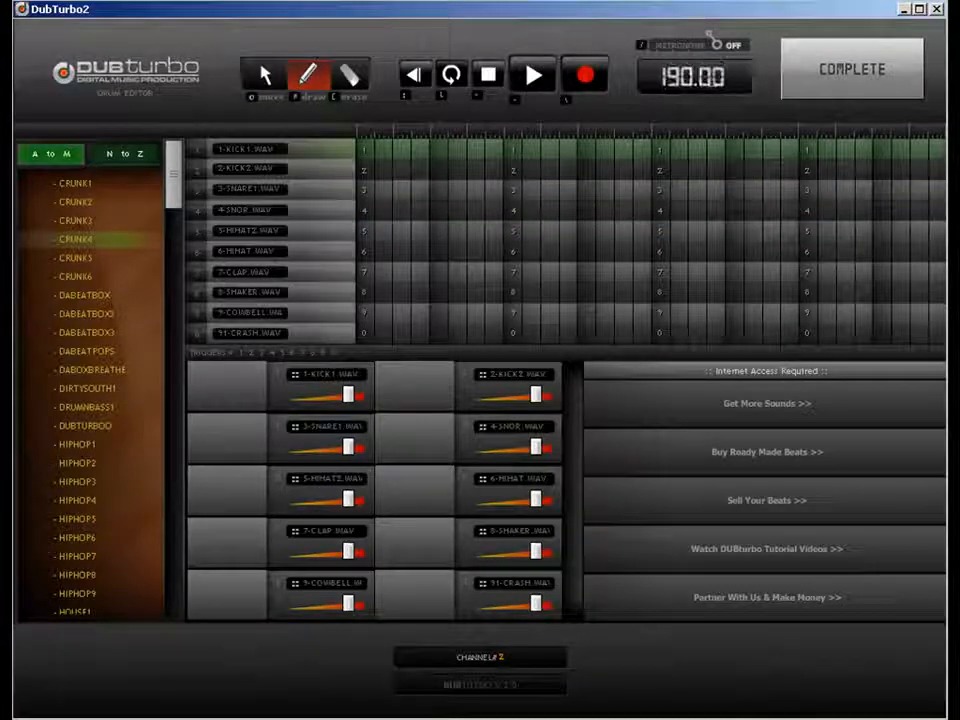
- Draw KICK1 hits starting all four grid sections, SNARE1 hits midway through the second and fourth, and a SNOR hit under the first snare
click(365, 151)
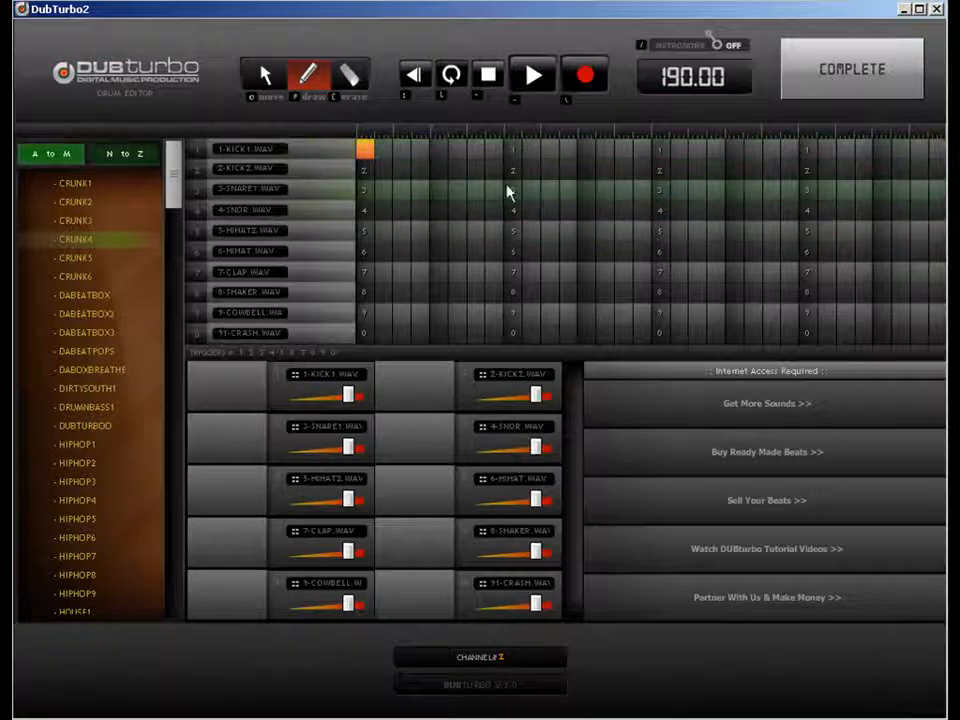
click(514, 152)
click(585, 210)
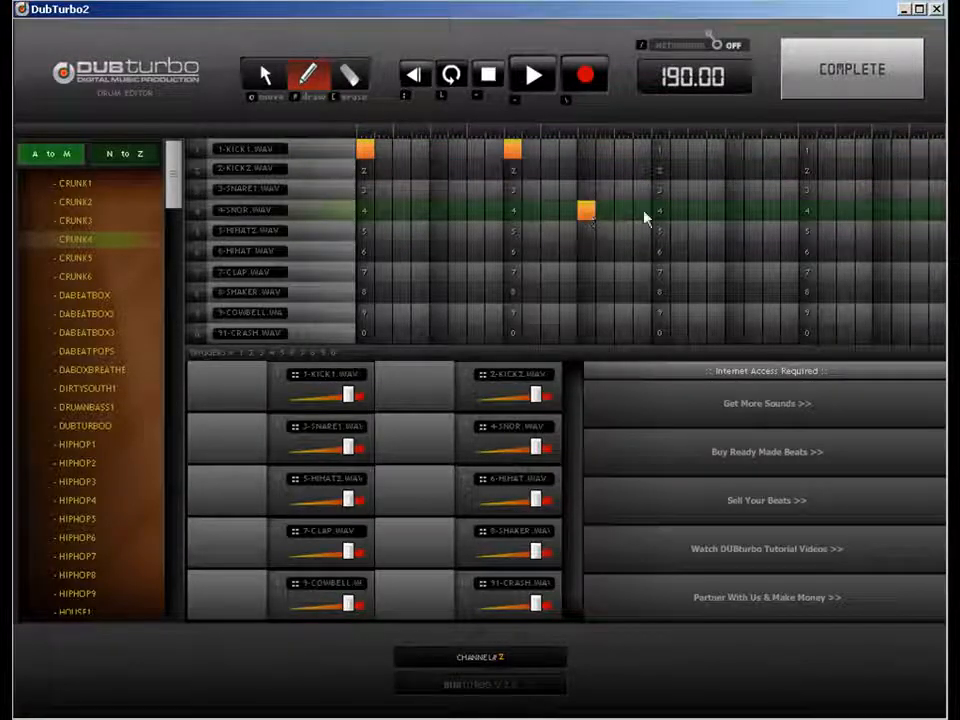
click(585, 189)
click(660, 150)
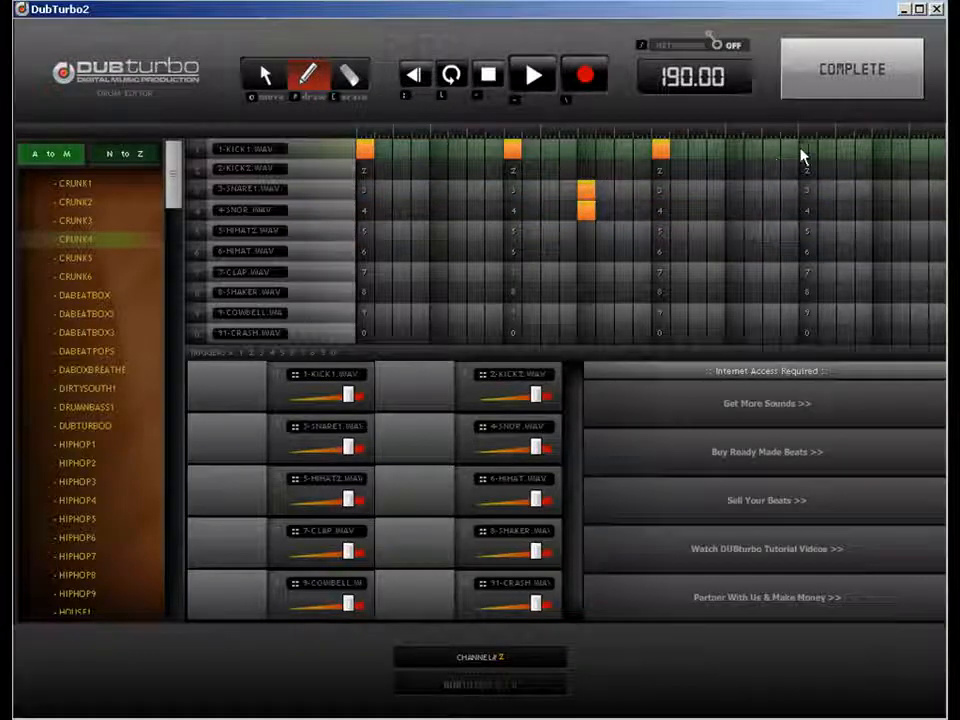
click(808, 151)
click(882, 190)
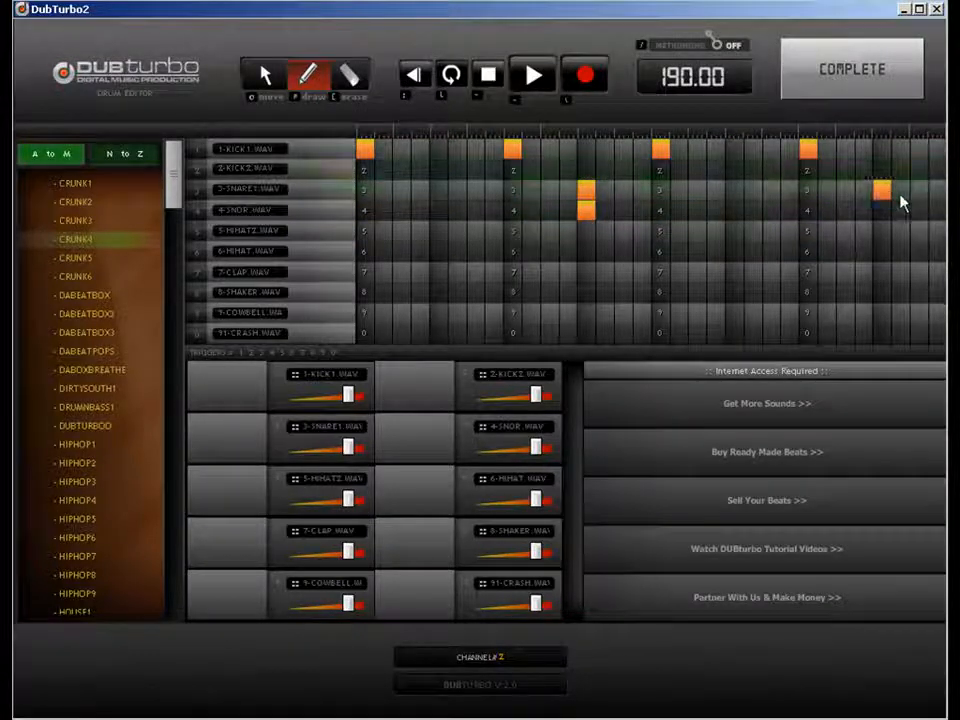
- Erase the SNOR hit and return to the arrangement with track 1 muted and track 2 audible
key(e)
click(587, 212)
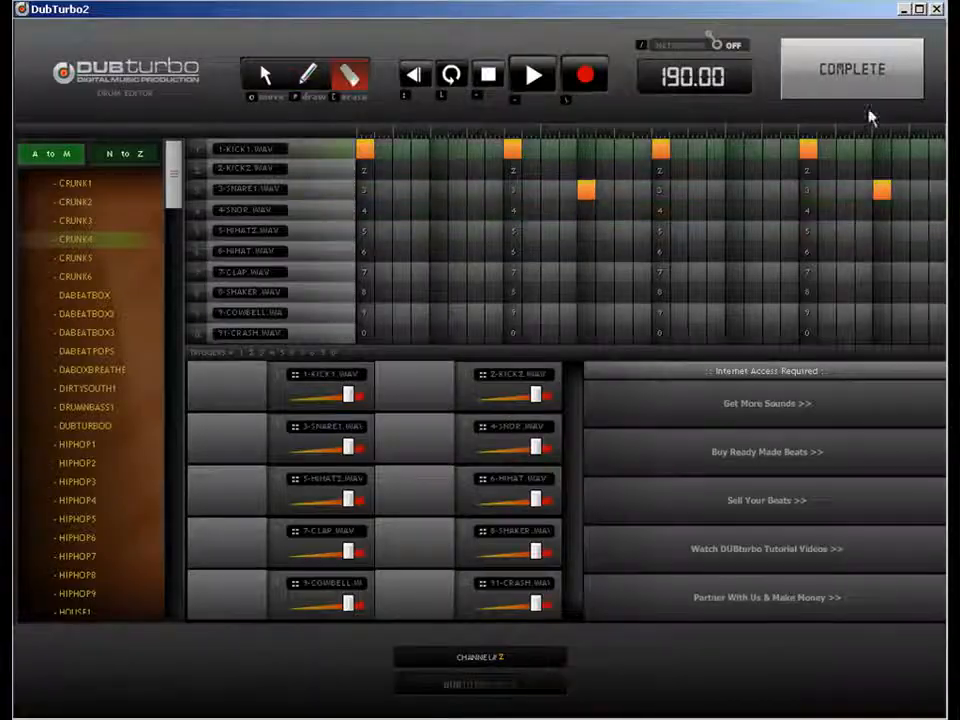
click(855, 72)
click(52, 608)
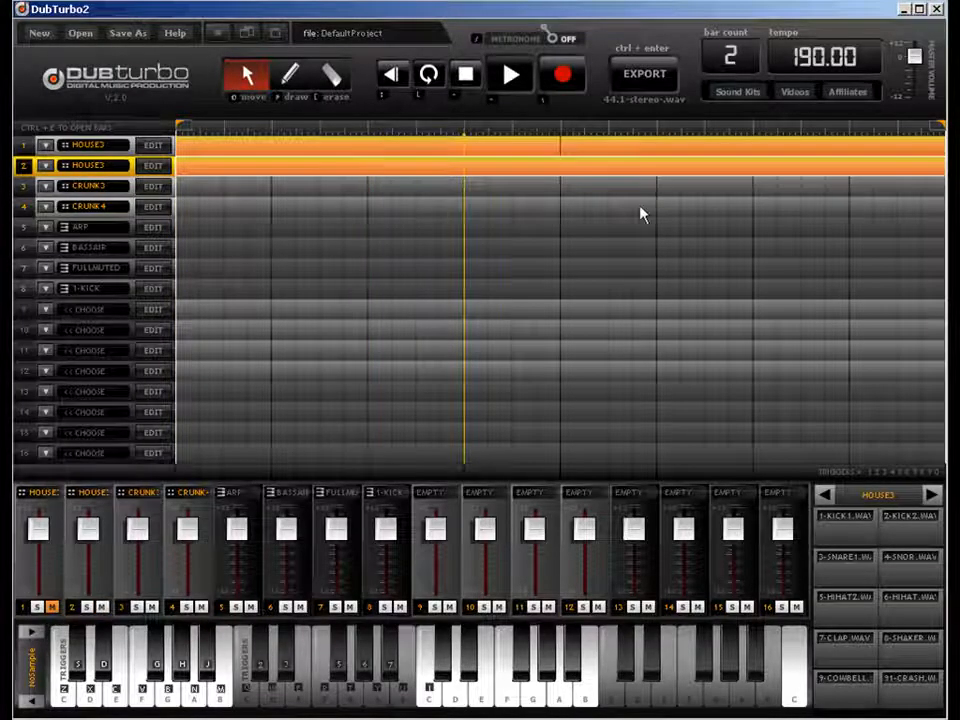
- Reopen track 2's pattern and move the second and fourth kicks two cells earlier
double_click(538, 167)
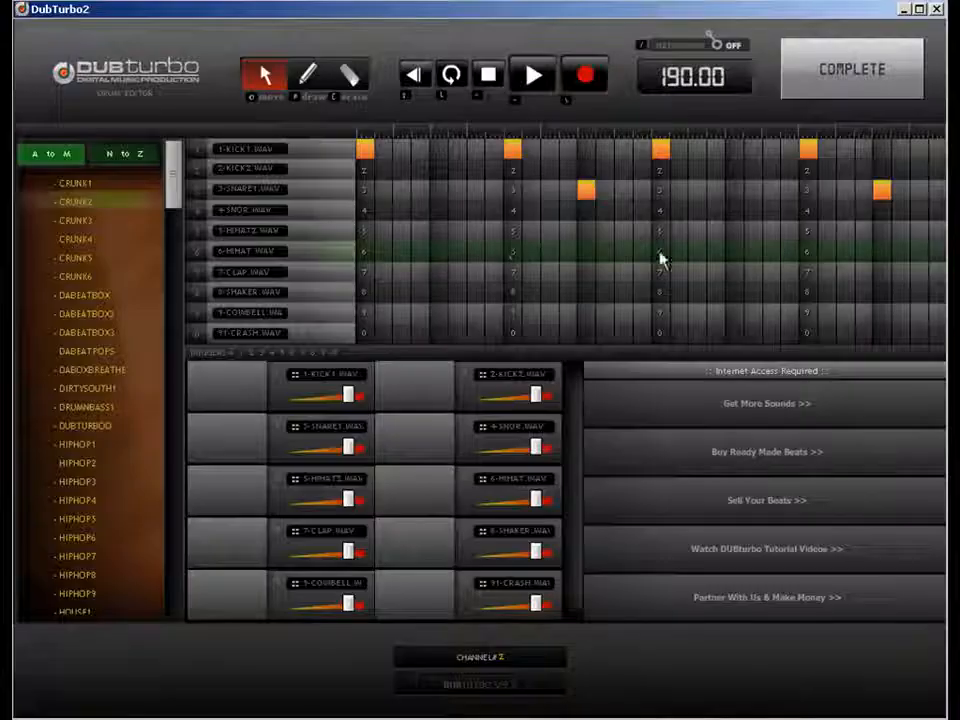
drag(512, 150, 476, 150)
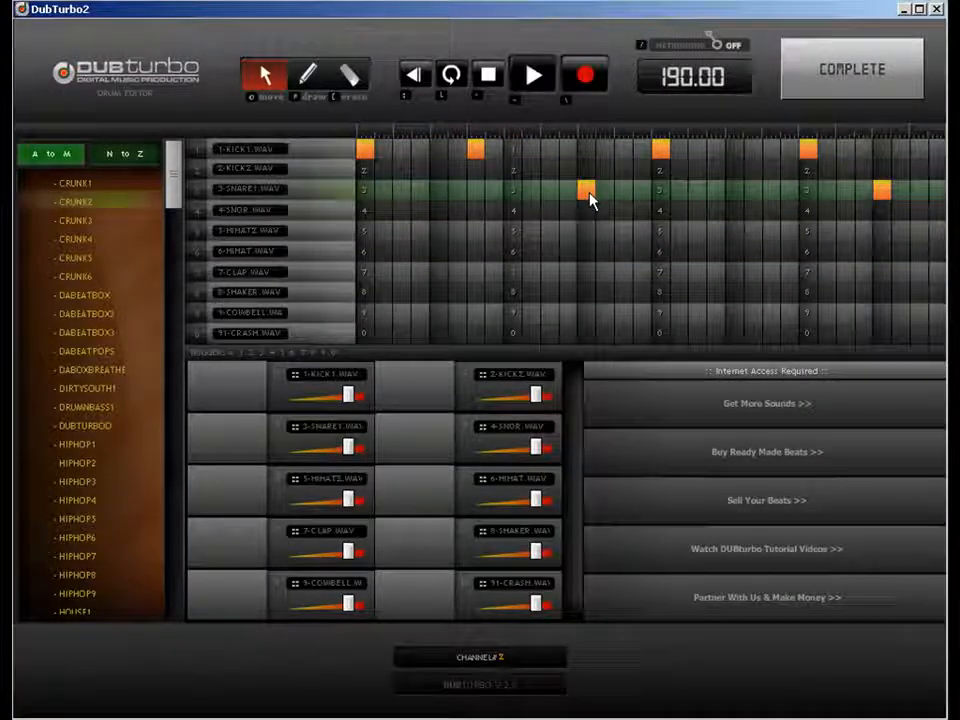
drag(806, 150, 775, 150)
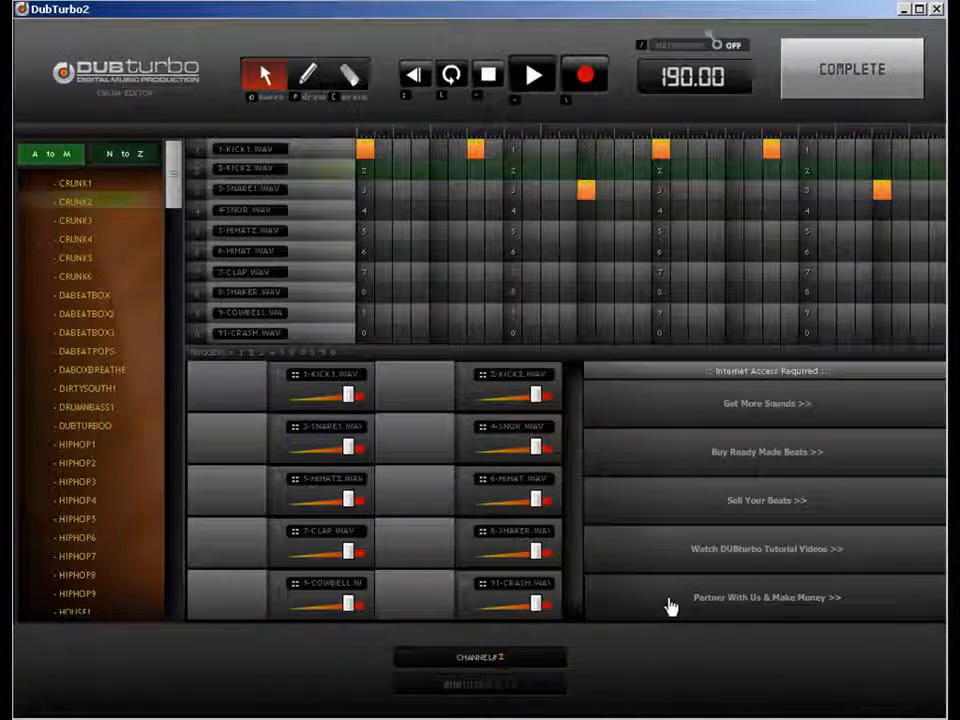
- Draw two hits on the 6-HIHAT row between the first two kicks and lower that sample's volume to about half
click(308, 78)
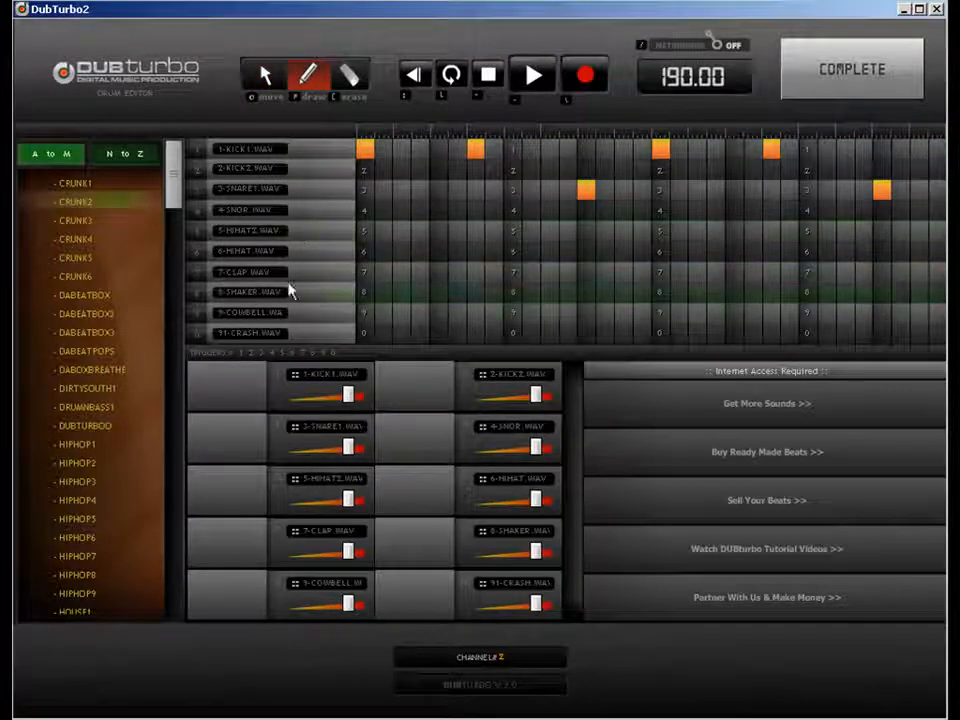
click(403, 255)
click(437, 255)
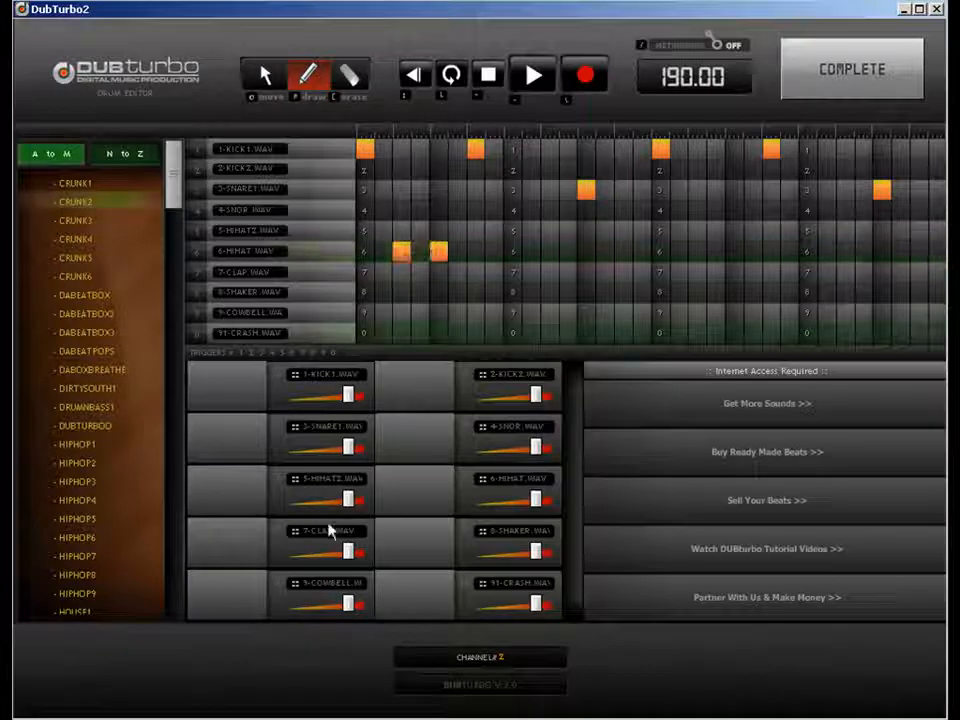
drag(524, 506, 503, 500)
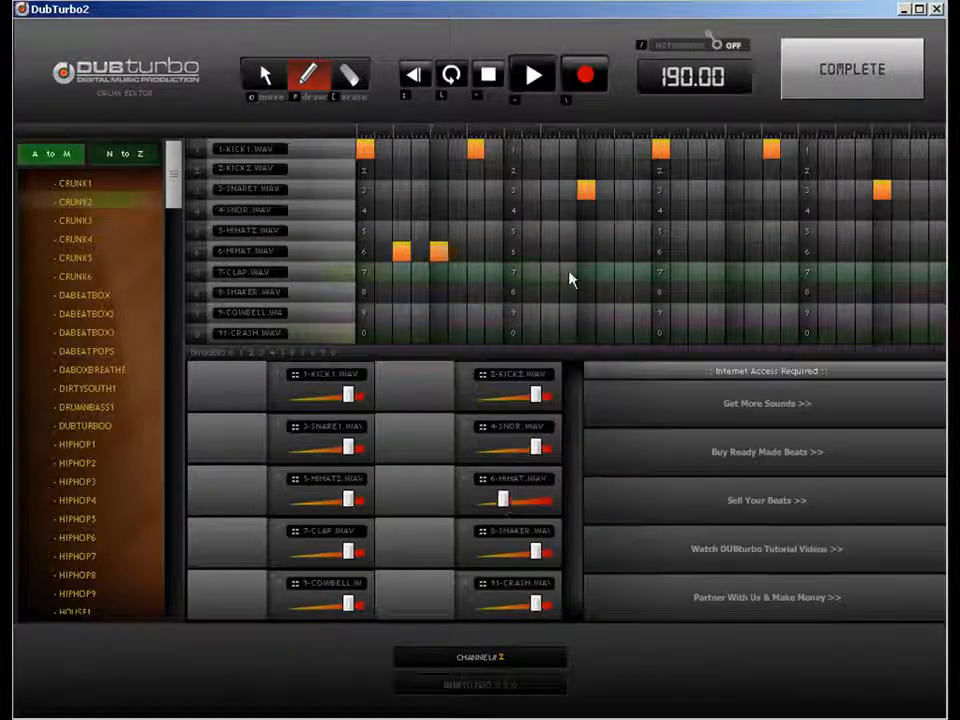
- Align the two hi-hats with the first two kicks, add hi-hats under the third and fourth kicks, and complete the pattern
click(264, 75)
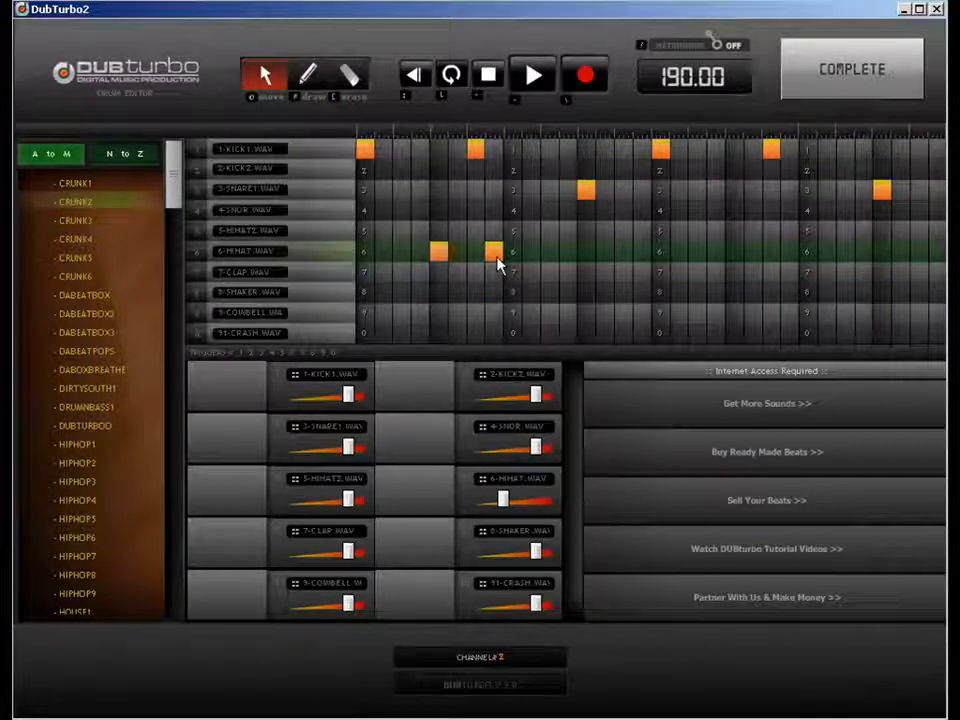
drag(441, 254, 366, 253)
drag(493, 252, 478, 256)
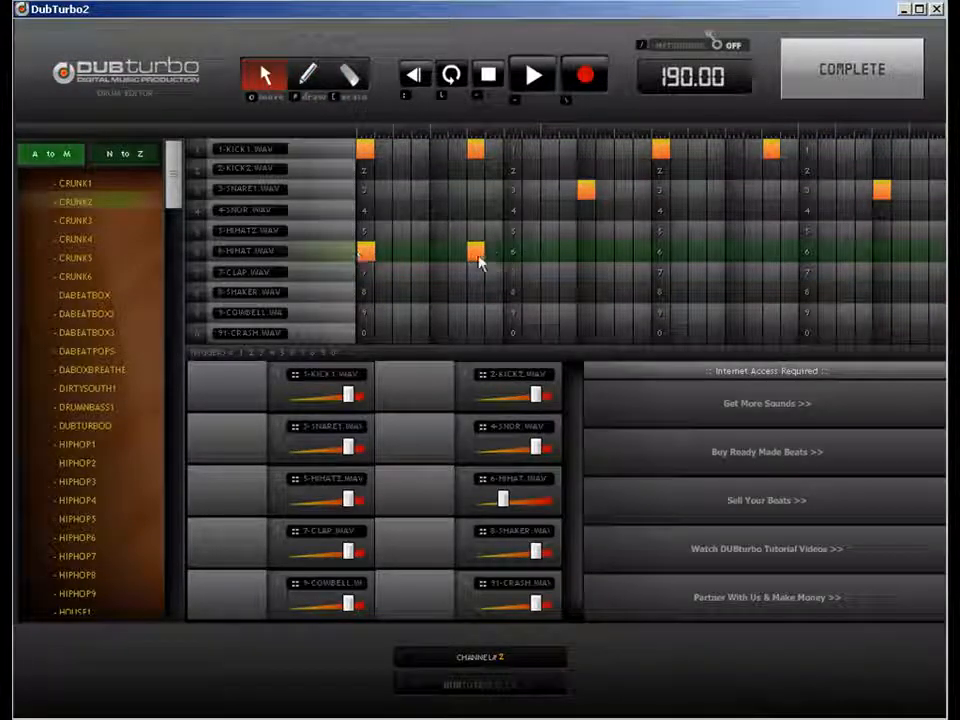
click(307, 75)
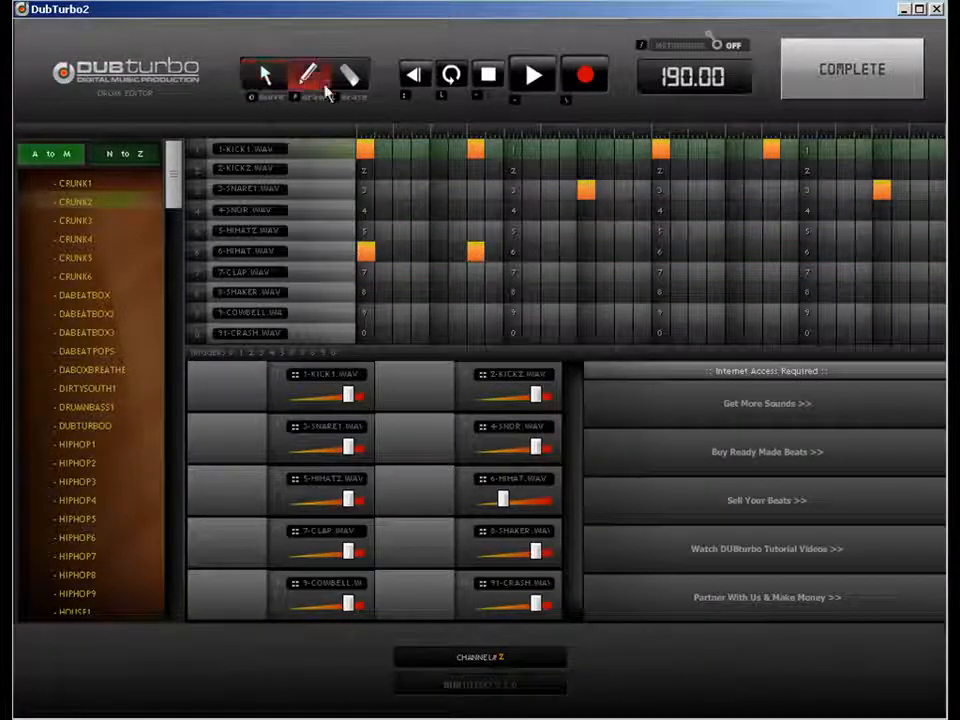
click(660, 251)
click(771, 251)
click(848, 72)
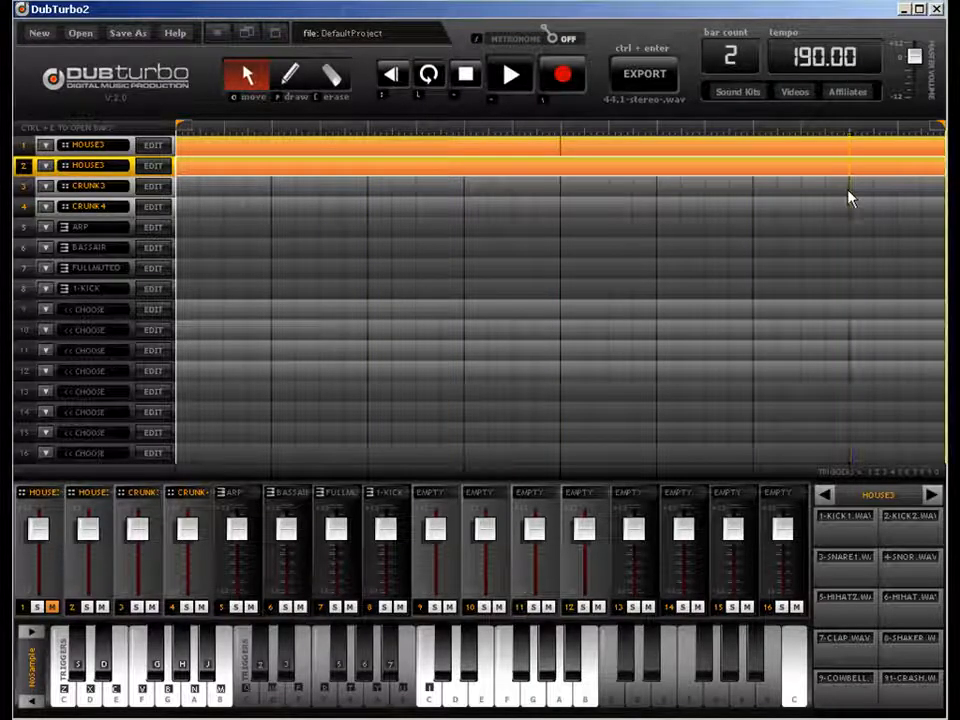
- Reopen track 2's pattern, add a hi-hat under the second snare and another two cells after it, and complete the pattern
click(153, 166)
click(308, 78)
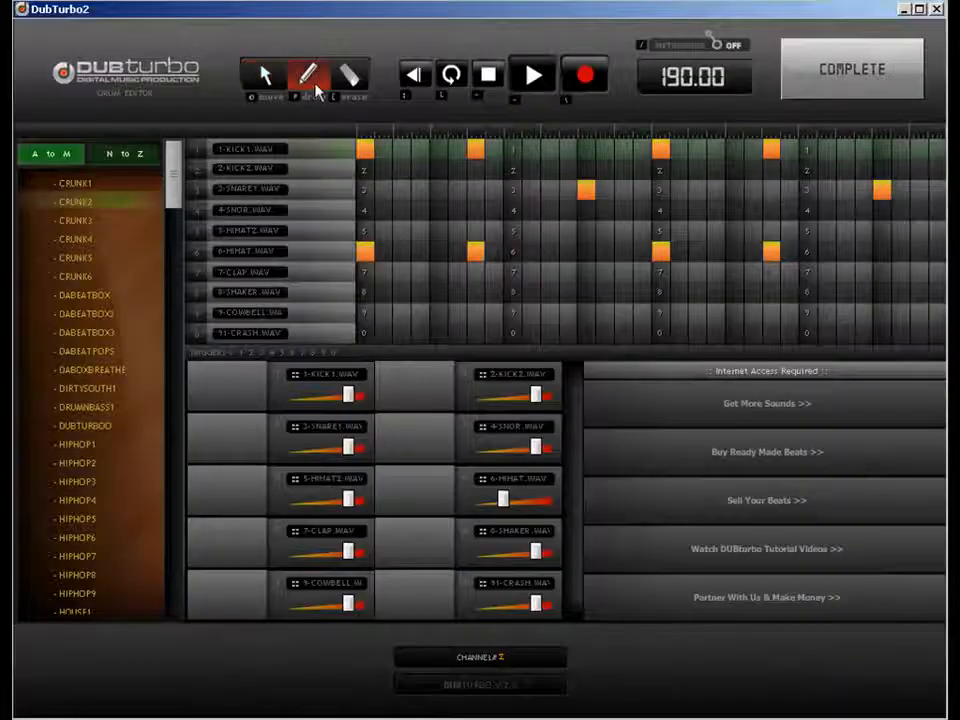
click(916, 254)
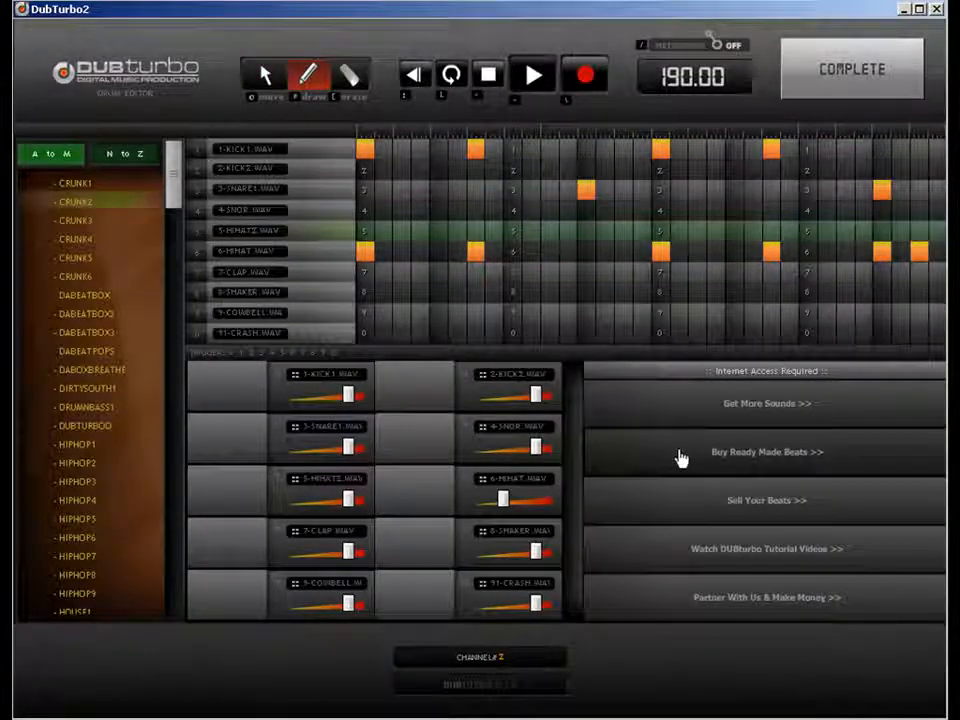
click(862, 92)
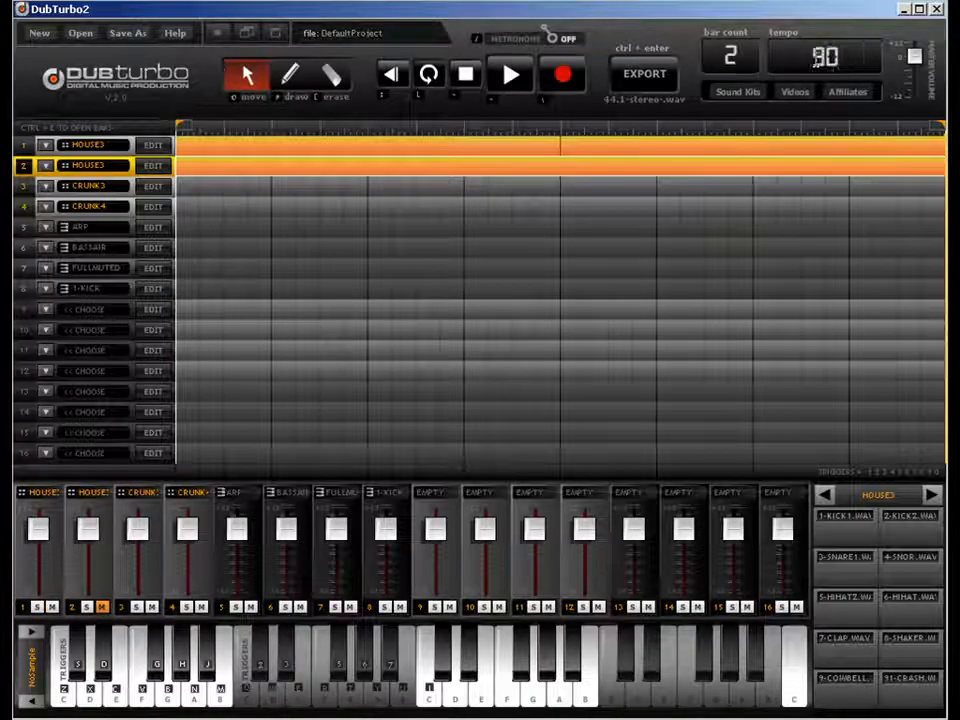
- Set the project tempo to 90 and play track 1's beat with track 2 muted
key(Return)
key(space)
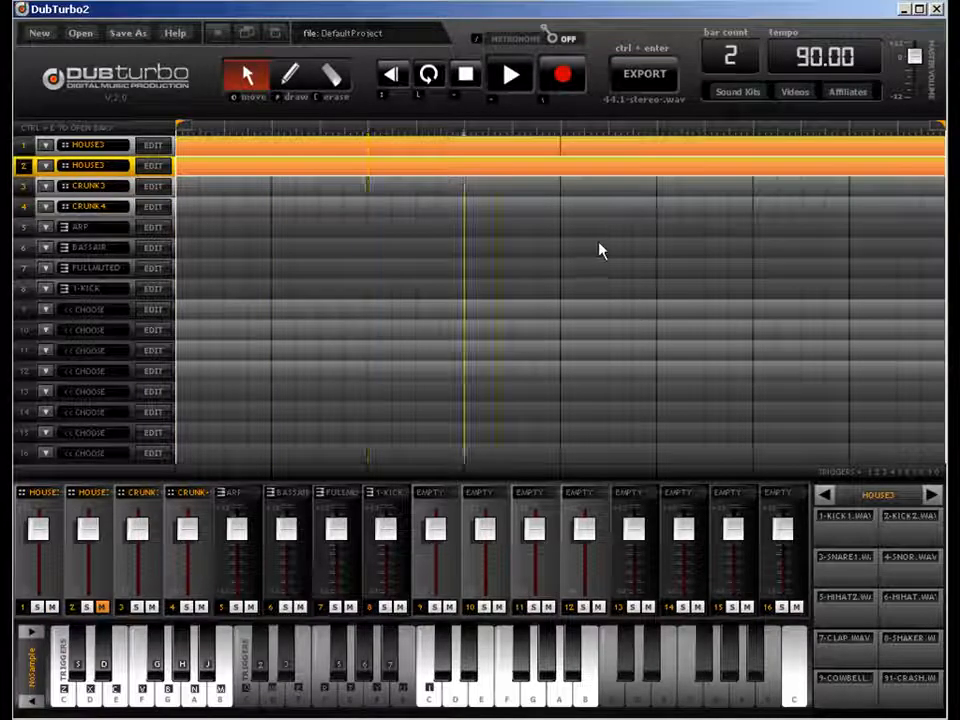
- Set the project tempo to 180 and play track 2's beat with track 1 muted and track 2 unmuted
double_click(815, 60)
text(180)
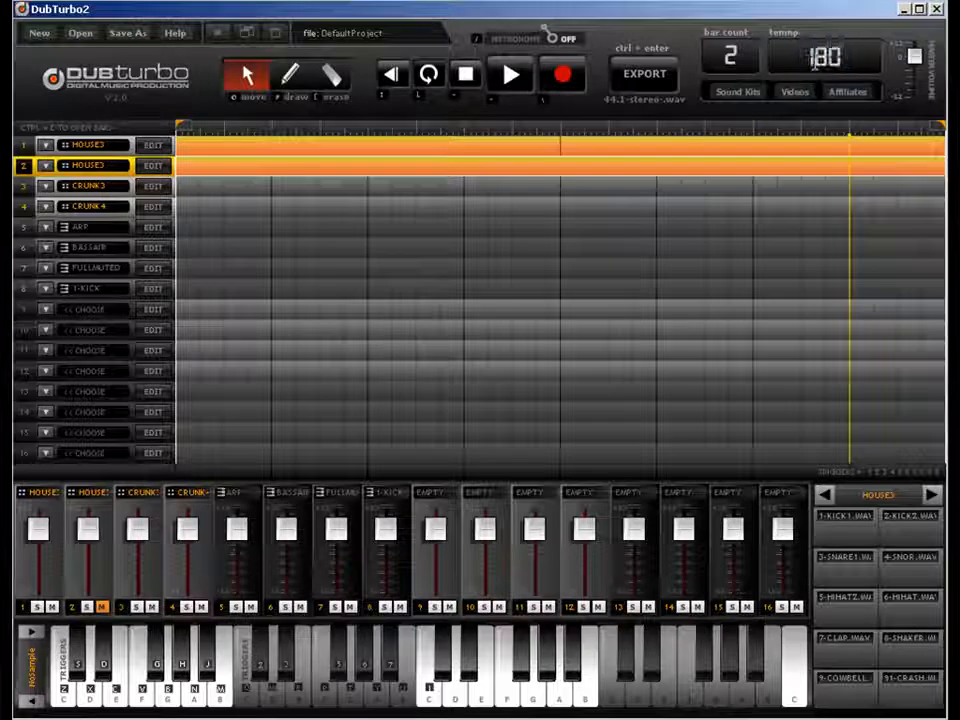
key(Return)
click(53, 607)
click(102, 608)
key(space)
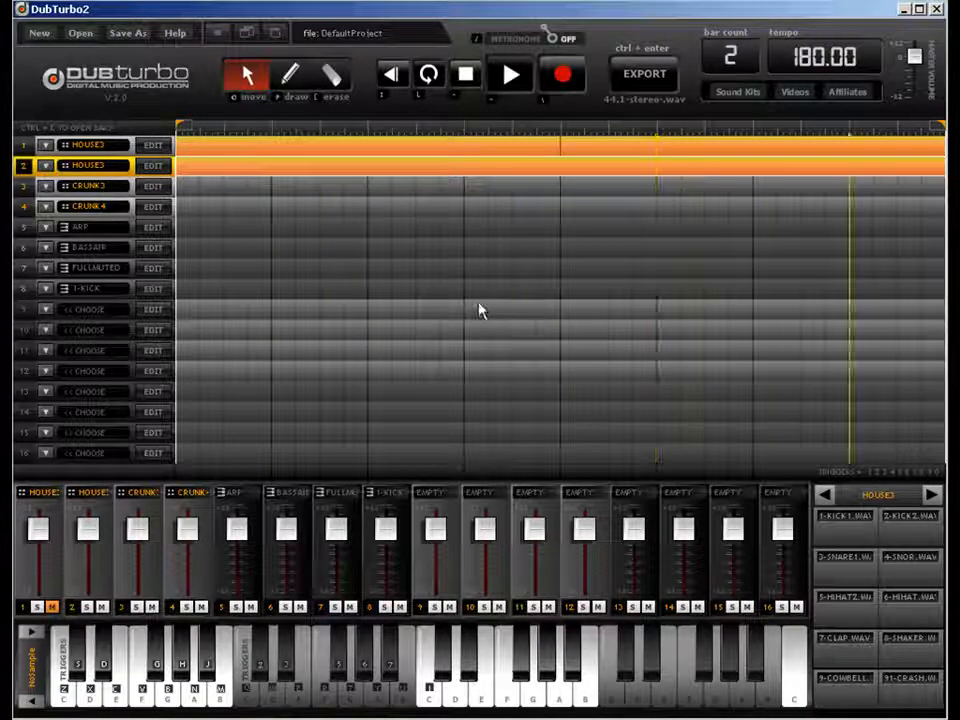
- Extend the project and its loop region to 4 bars, and copy track 2's pattern into the last two bars
double_click(725, 54)
text(4)
key(Return)
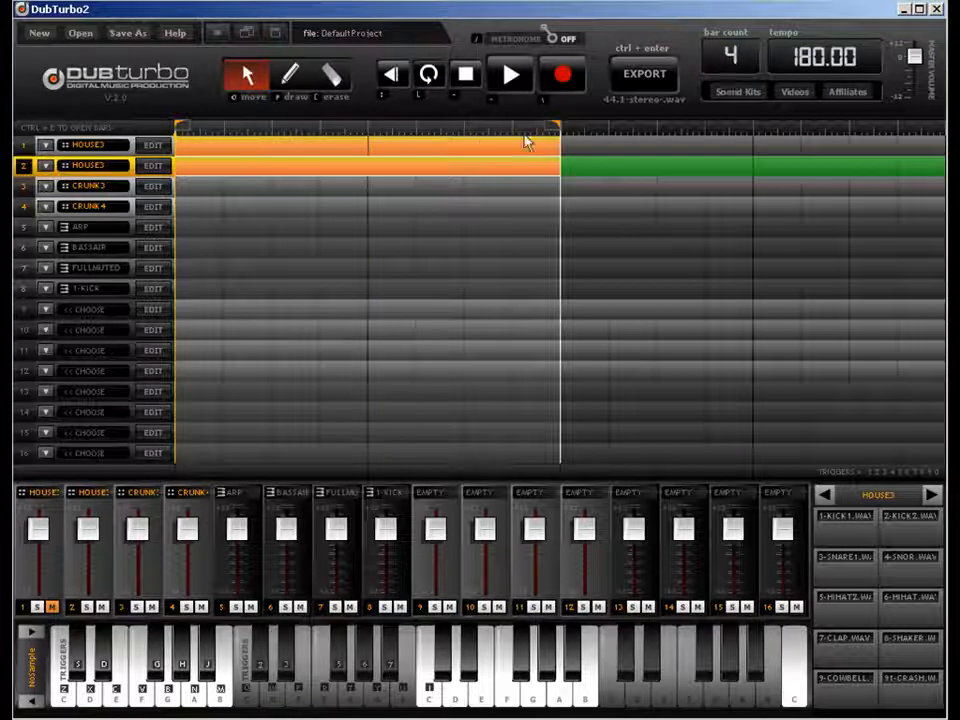
drag(558, 127, 896, 126)
drag(375, 181, 637, 174)
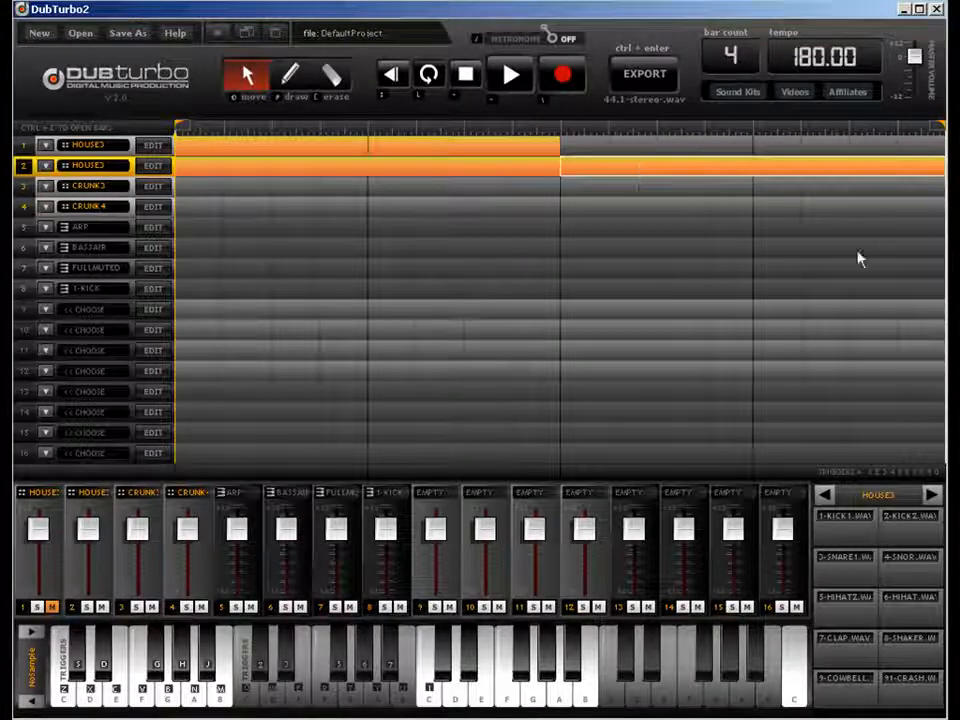
- Add three 1-KICK1 hits, four cells apart, in the second half of track 2's copied pattern, then complete and play it
key(ctrl+e)
click(308, 75)
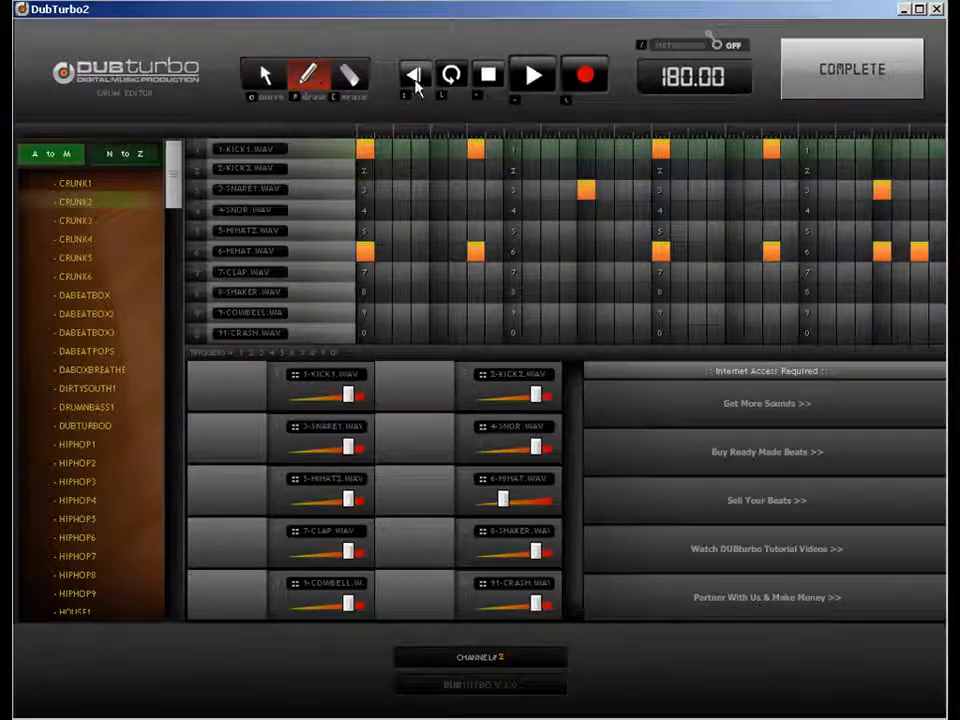
click(734, 150)
click(808, 150)
click(881, 150)
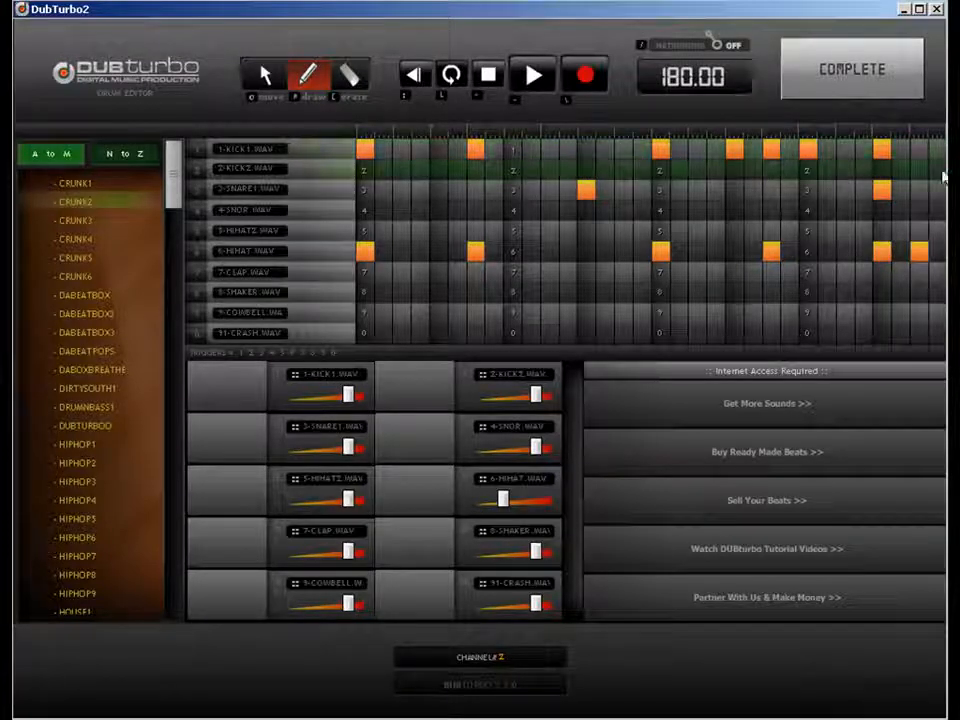
click(828, 70)
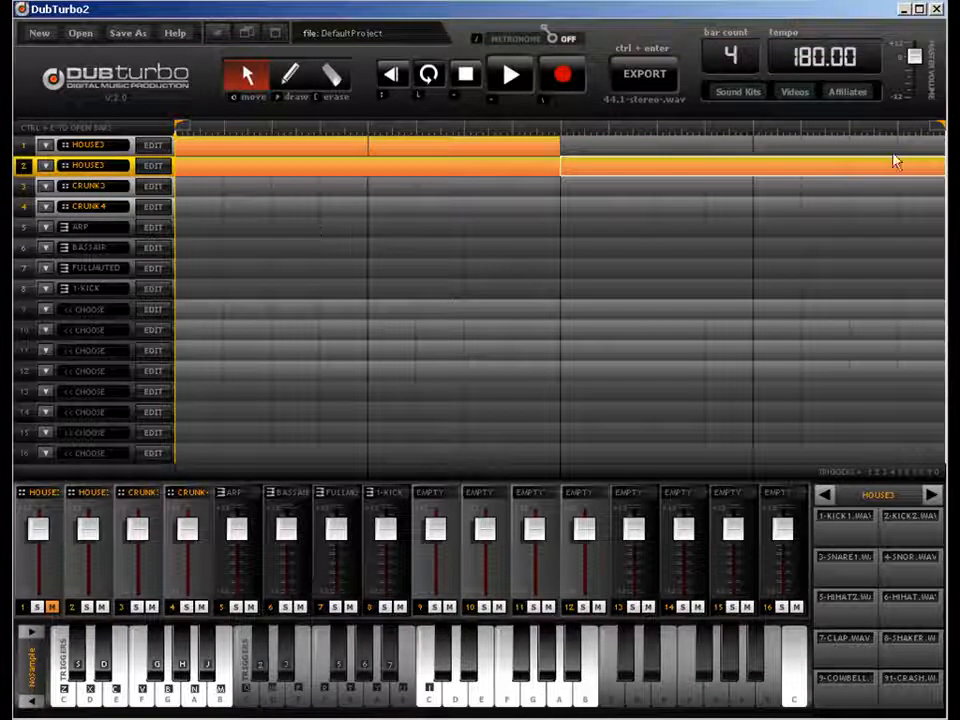
key(space)
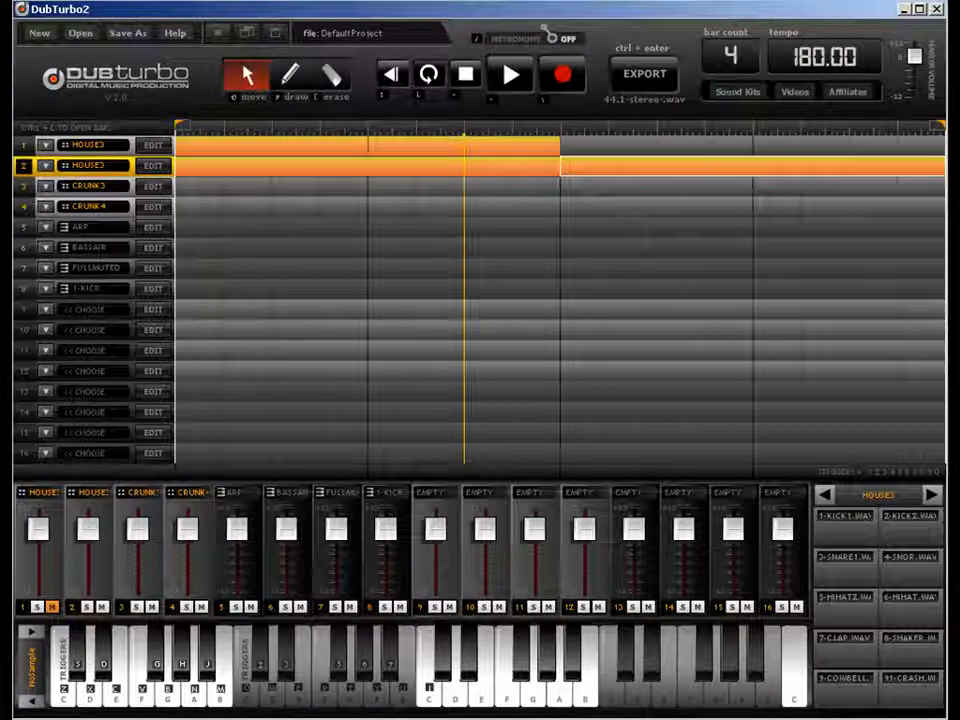
- Erase the pattern blocks from tracks 1 and 2
click(331, 77)
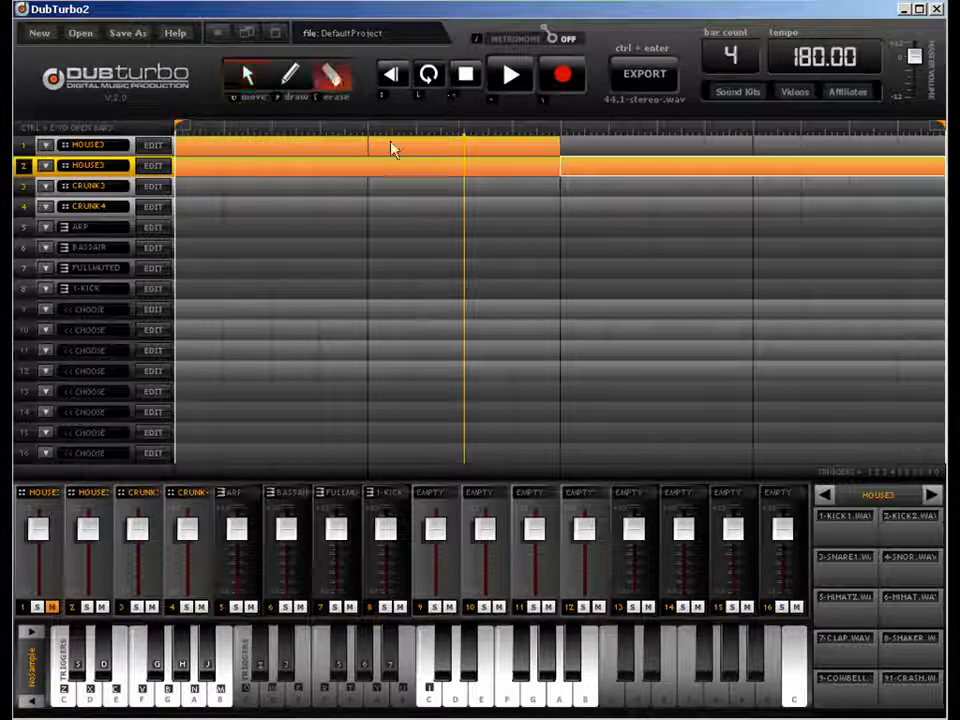
click(392, 146)
click(450, 172)
click(356, 148)
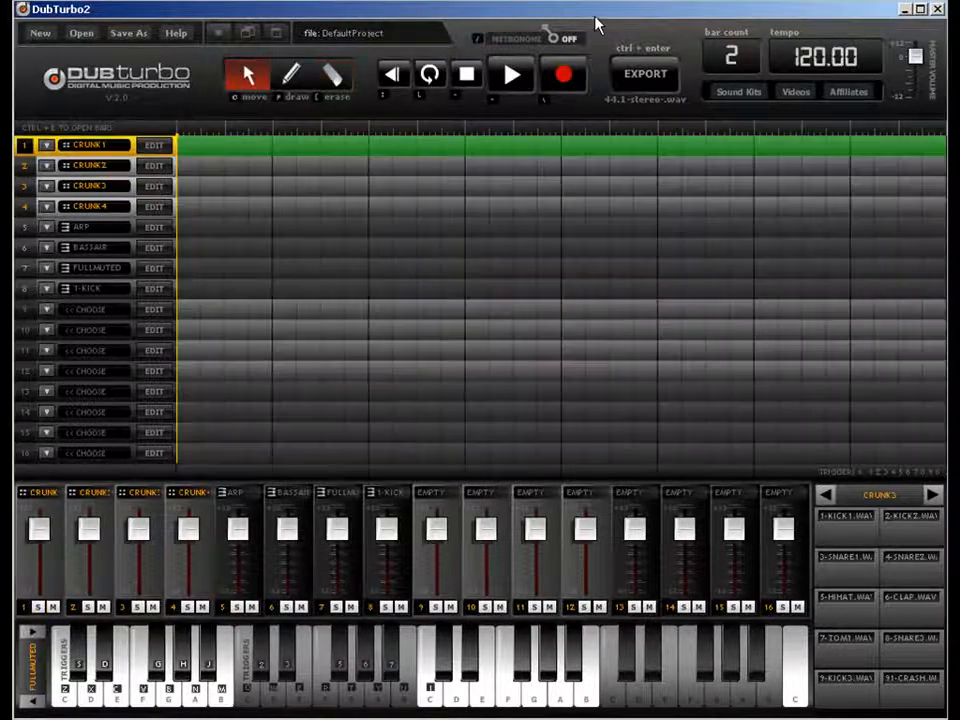
- Draw a pattern block spanning both bars on track 1 of the fresh project
click(291, 85)
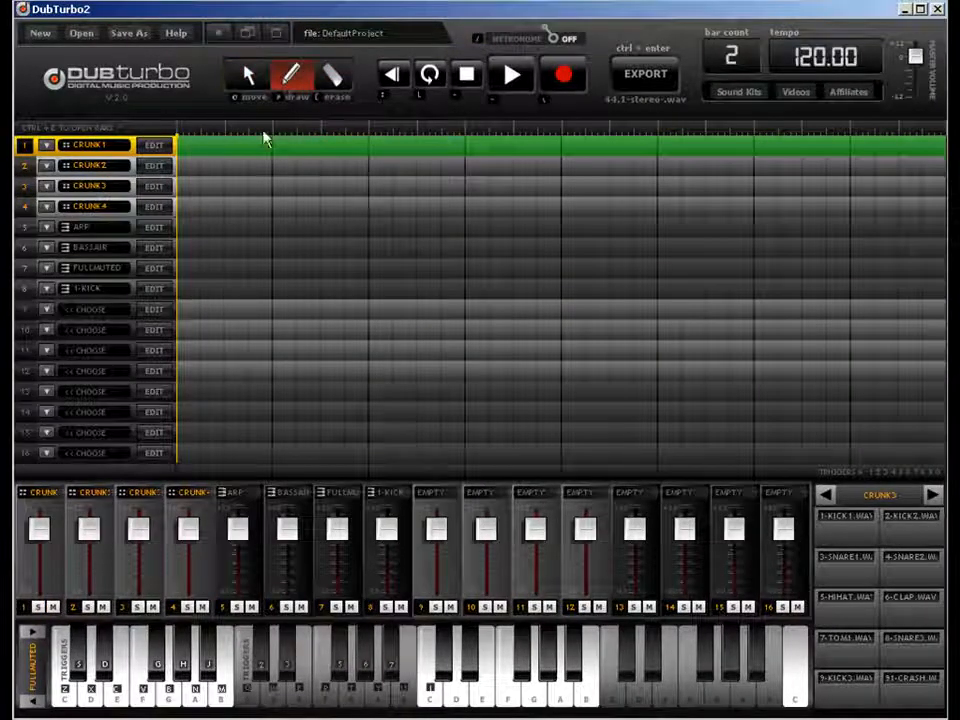
click(243, 148)
click(926, 145)
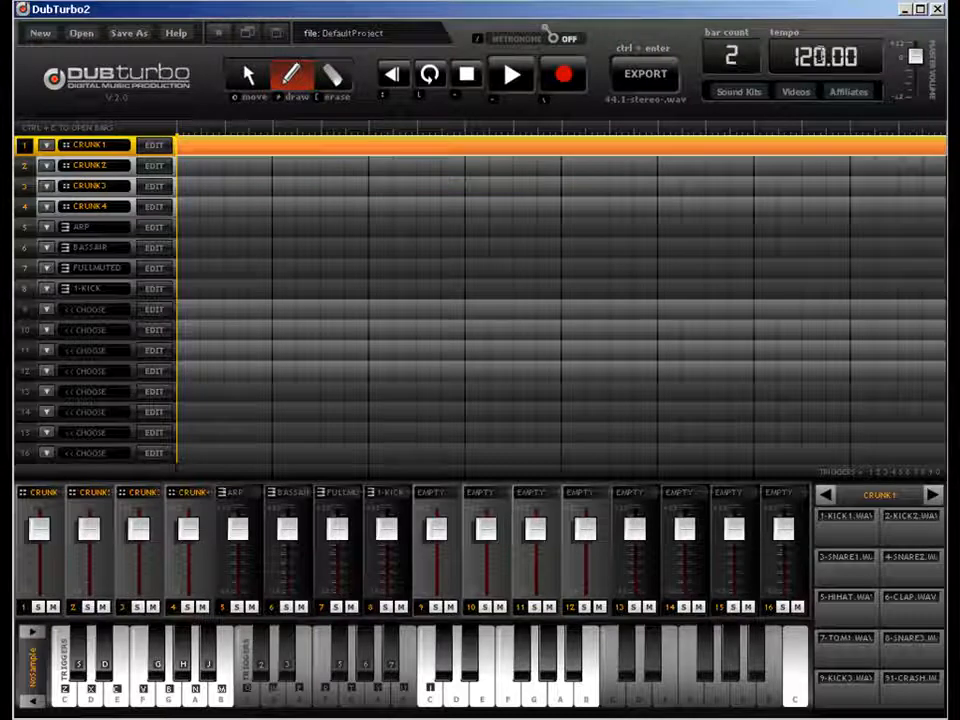
double_click(818, 58)
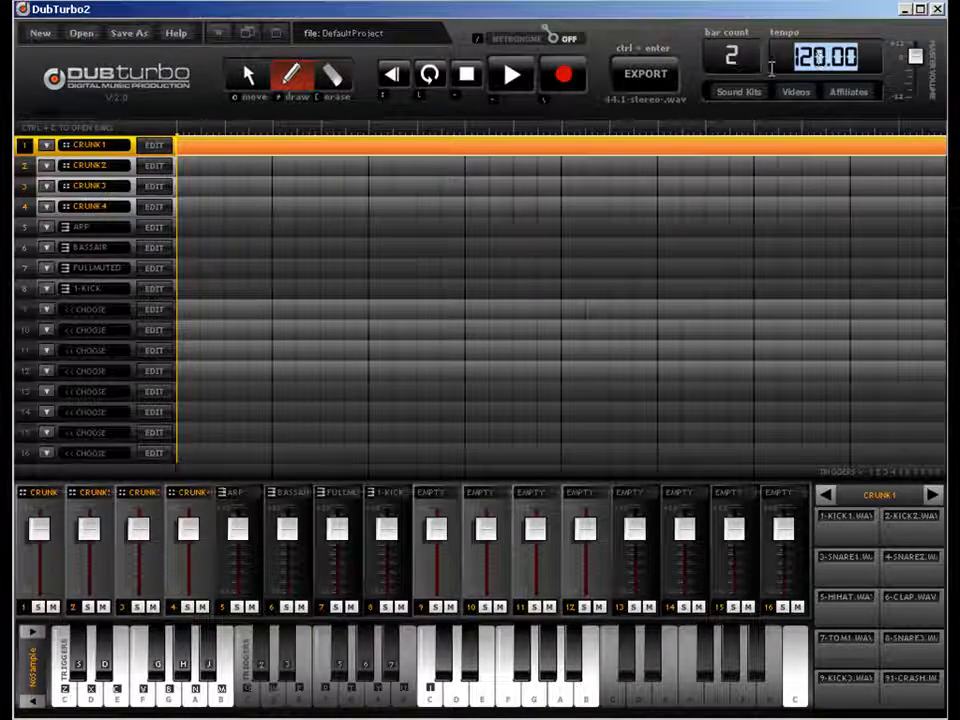
key(q)
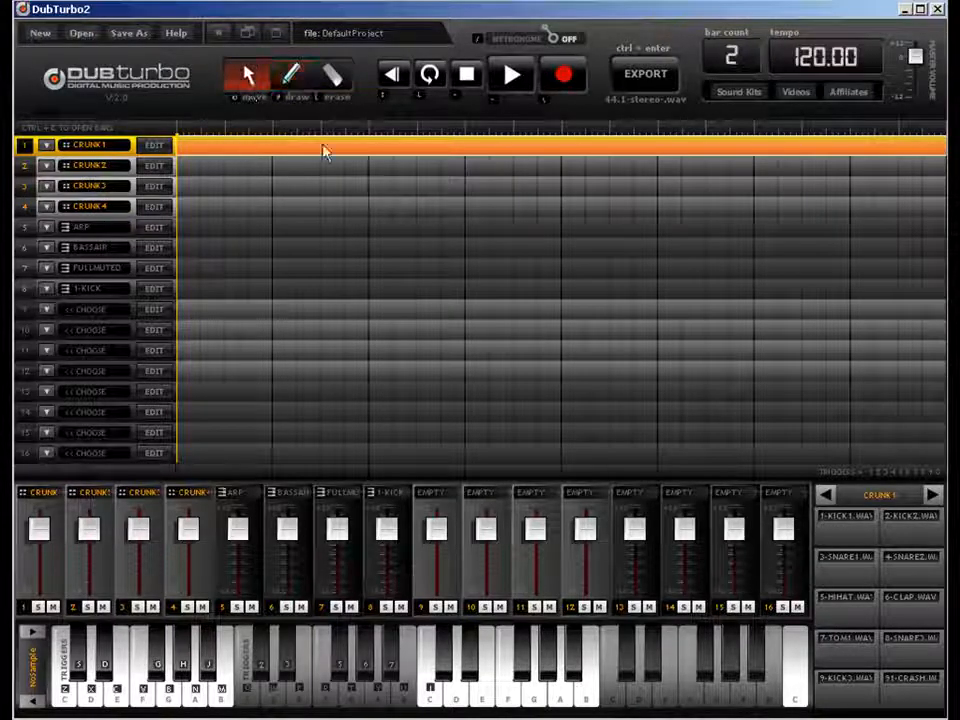
- Open track 1's pattern in the drum editor and load the HOUSE3 kit
key(ctrl+e)
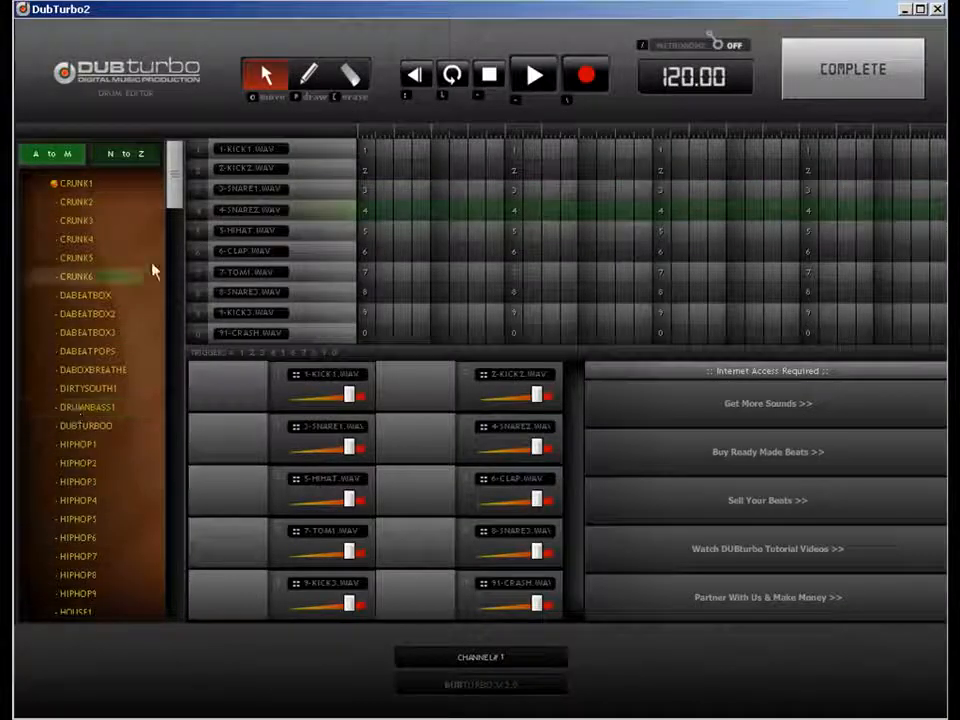
drag(175, 189, 175, 215)
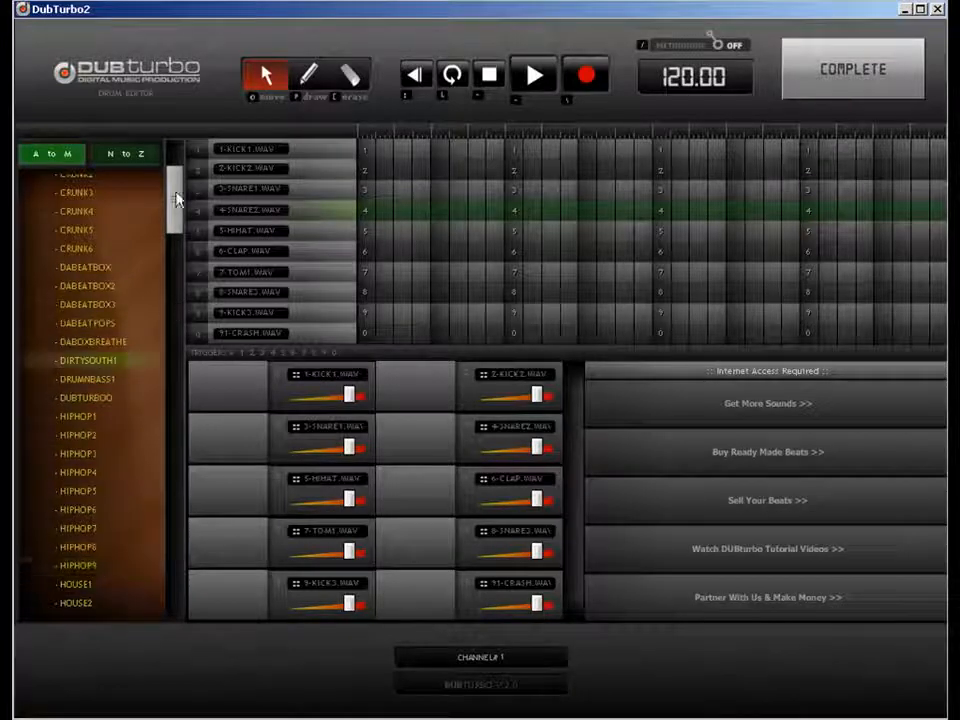
drag(176, 200, 176, 235)
click(75, 583)
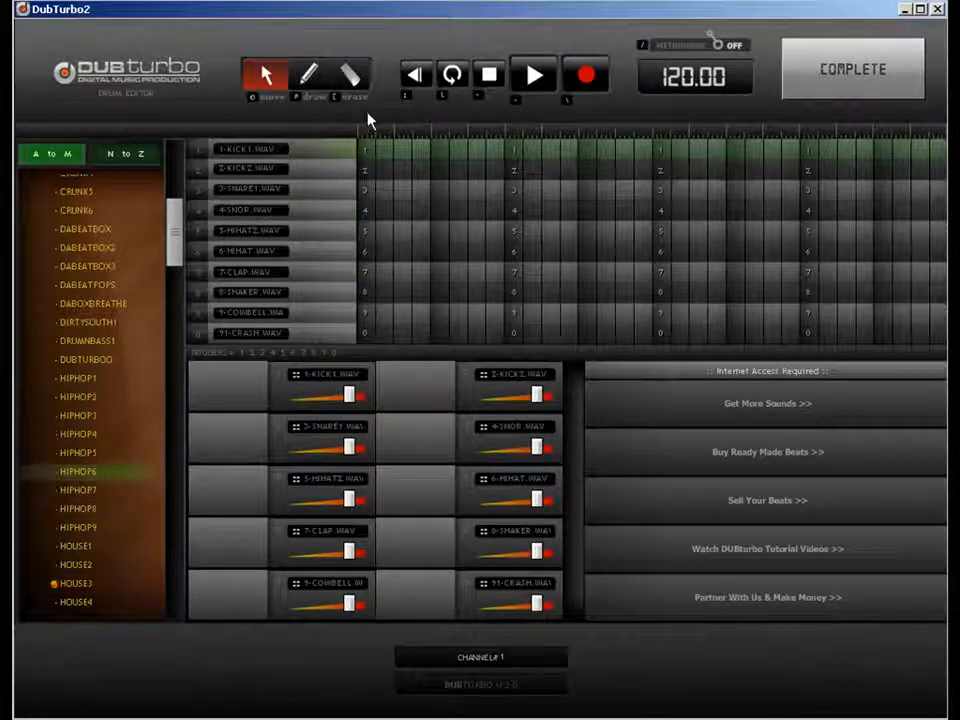
drag(174, 221, 177, 280)
- Draw 1-KICK1 hits every four cells plus an extra two cells after the eighth, erasing the stray hit beside the sixth
click(316, 82)
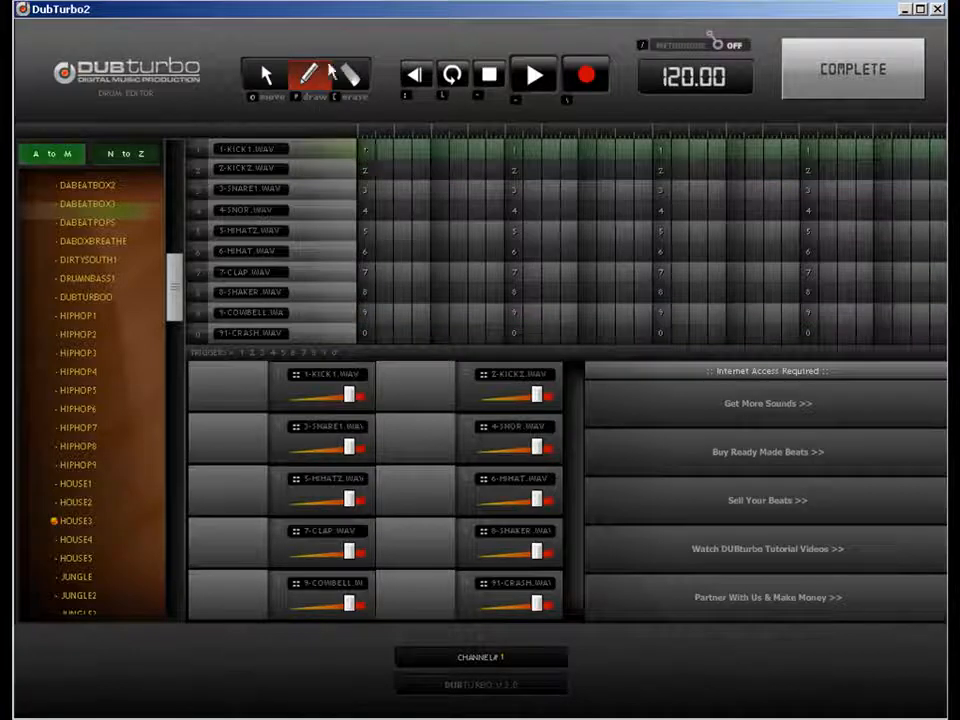
click(370, 153)
click(513, 151)
click(660, 152)
click(753, 152)
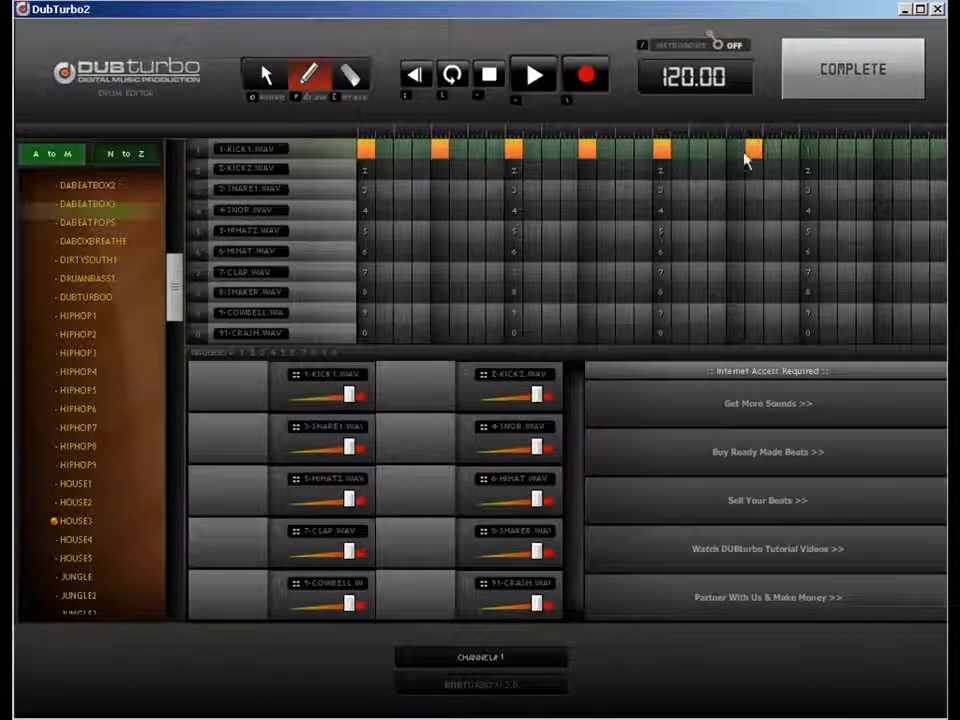
click(808, 151)
click(882, 151)
click(919, 151)
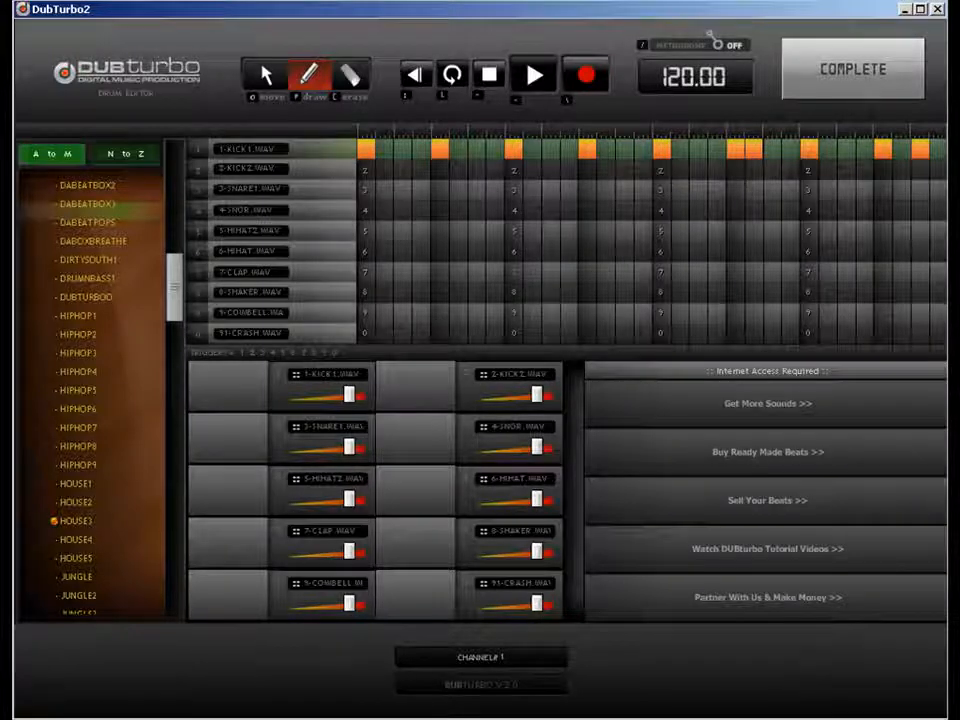
key(e)
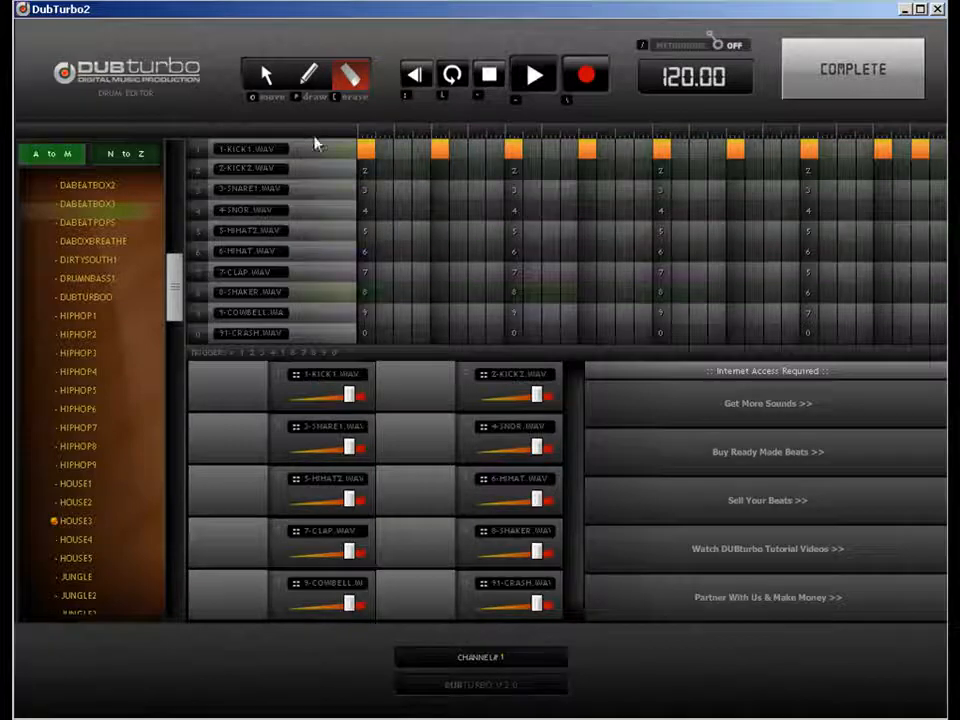
- Draw hi-hats midway between the kicks, with the first on 5-HIHAT2 and the other seven on 6-HIHAT
click(322, 82)
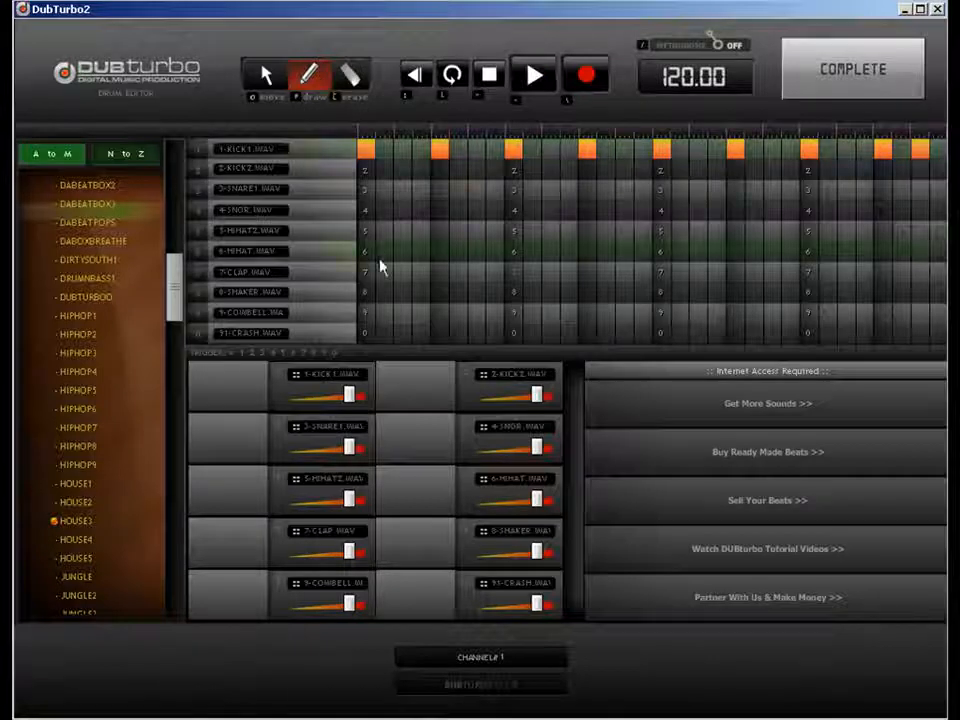
click(475, 248)
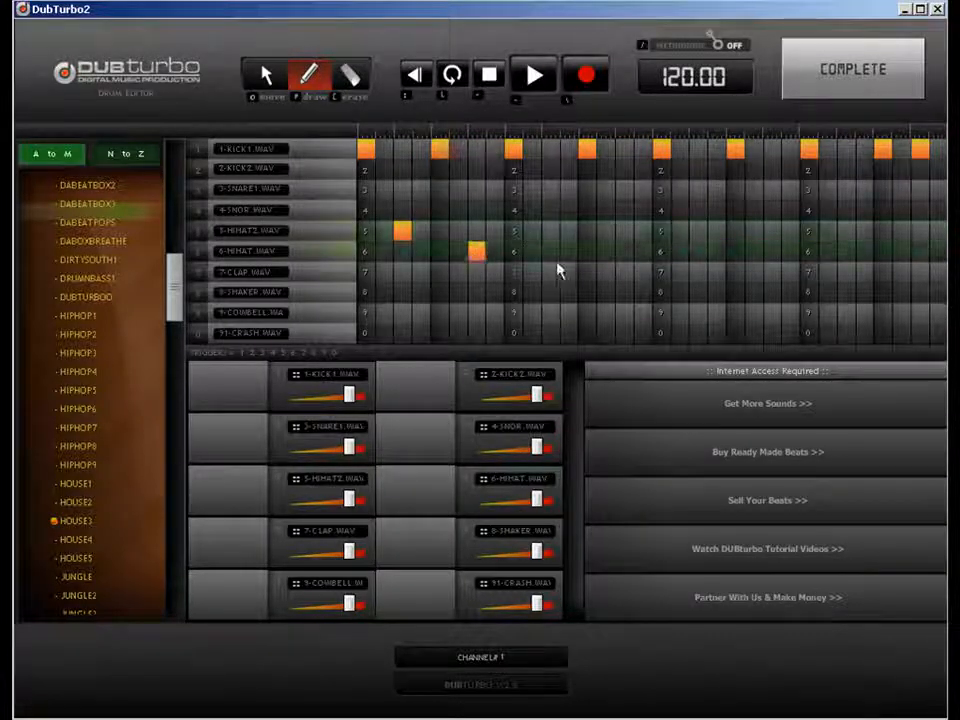
click(550, 251)
click(624, 251)
click(698, 255)
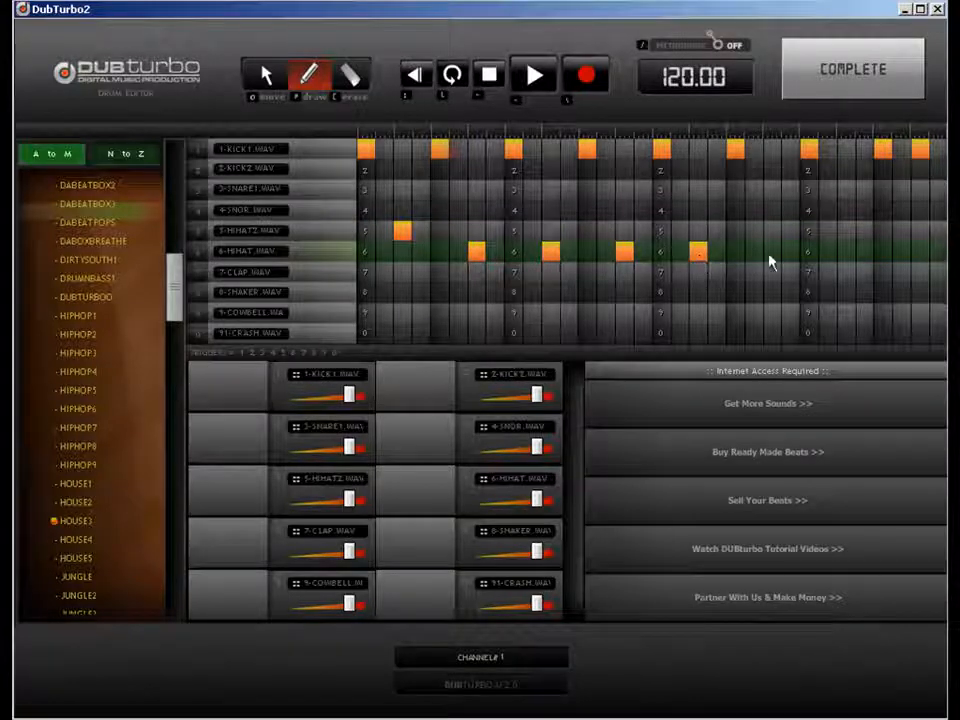
click(846, 251)
click(918, 252)
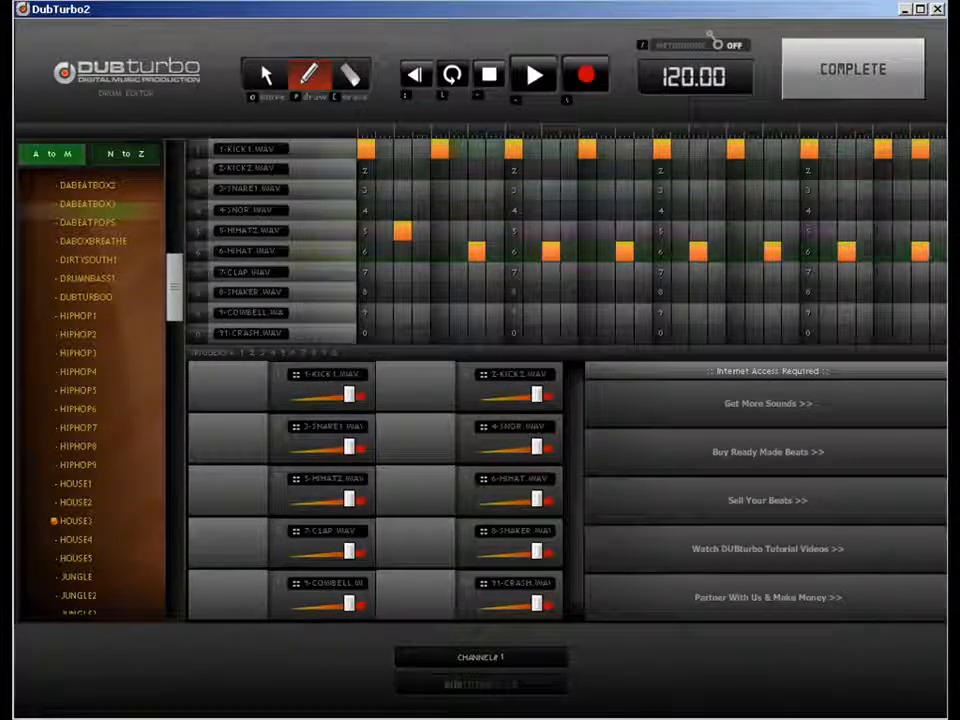
- Lower the 5-HIHAT2 and 6-HIHAT volumes, and move the first hi-hat to the 6-HIHAT row and the last to 5-HIHAT2
drag(530, 500, 521, 500)
drag(349, 500, 325, 500)
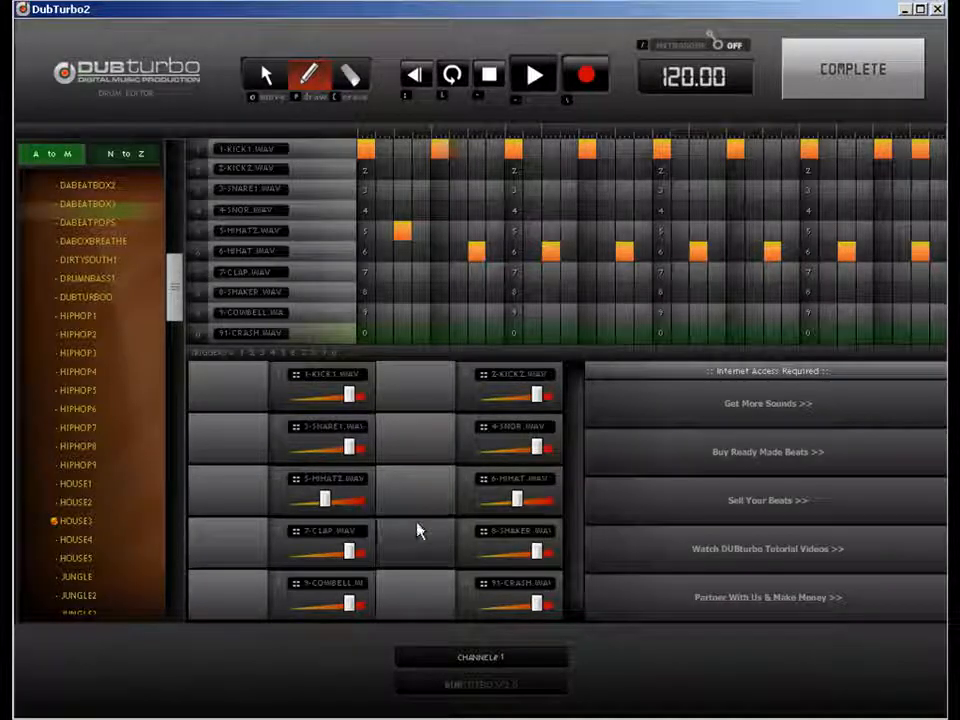
click(284, 88)
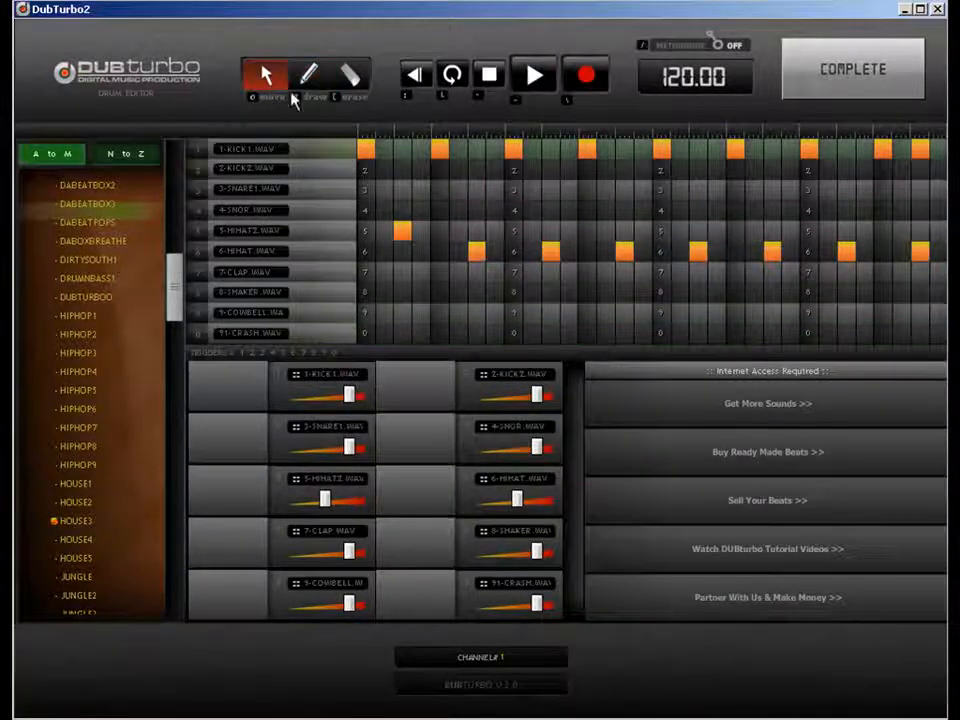
drag(402, 258, 401, 251)
drag(917, 251, 922, 234)
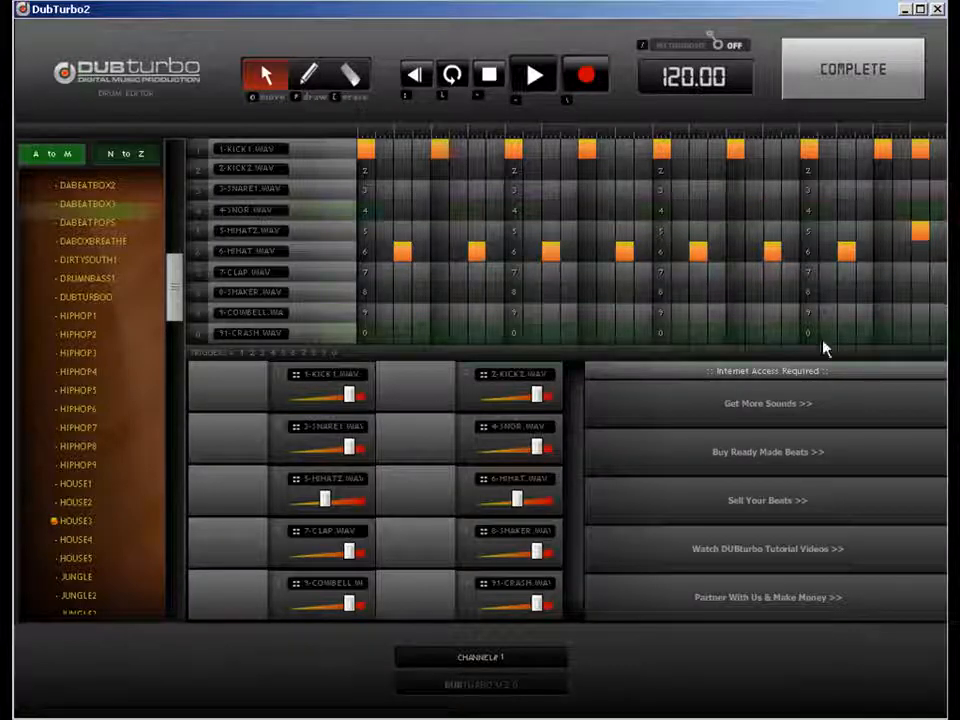
- Draw 7-CLAP hits under the second, fourth, sixth and eighth kicks and slightly lower the clap's volume
click(303, 74)
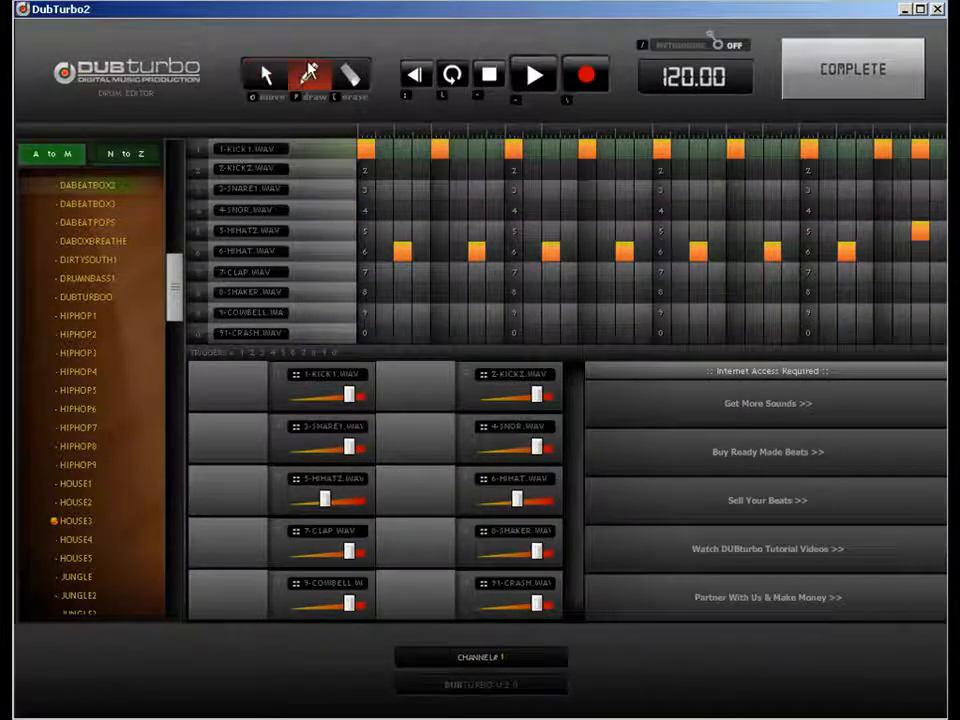
click(443, 274)
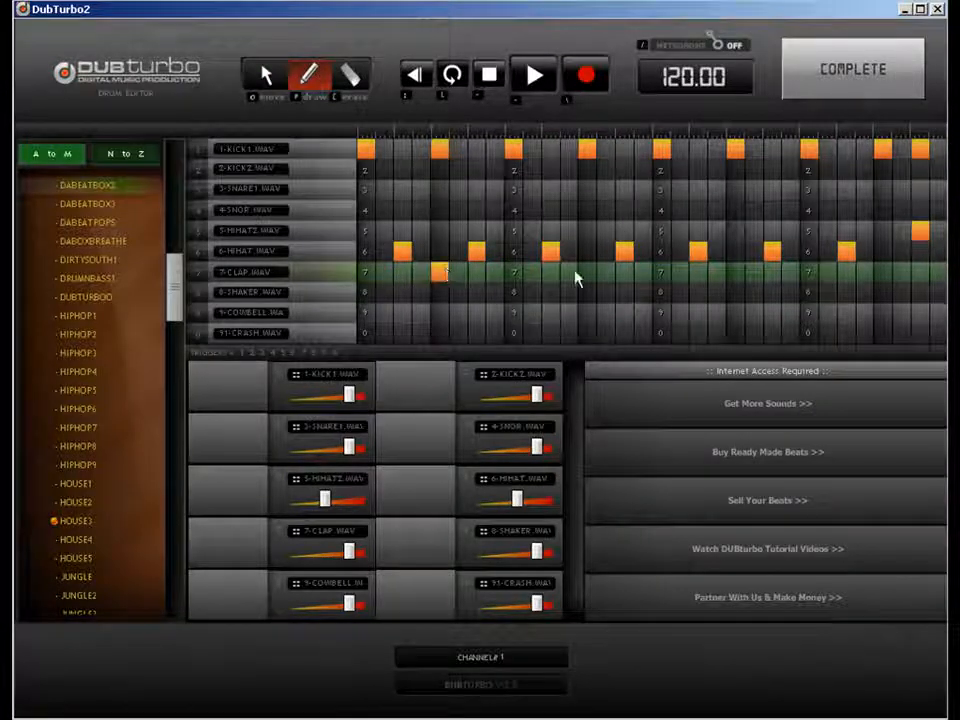
click(587, 272)
click(735, 272)
click(882, 272)
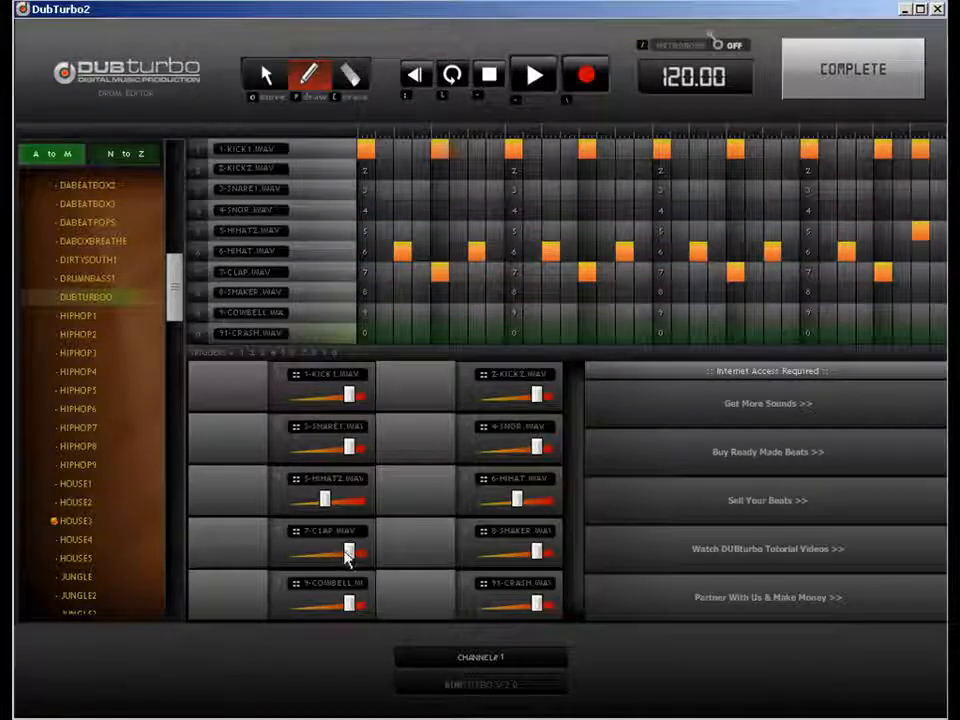
drag(348, 555, 336, 553)
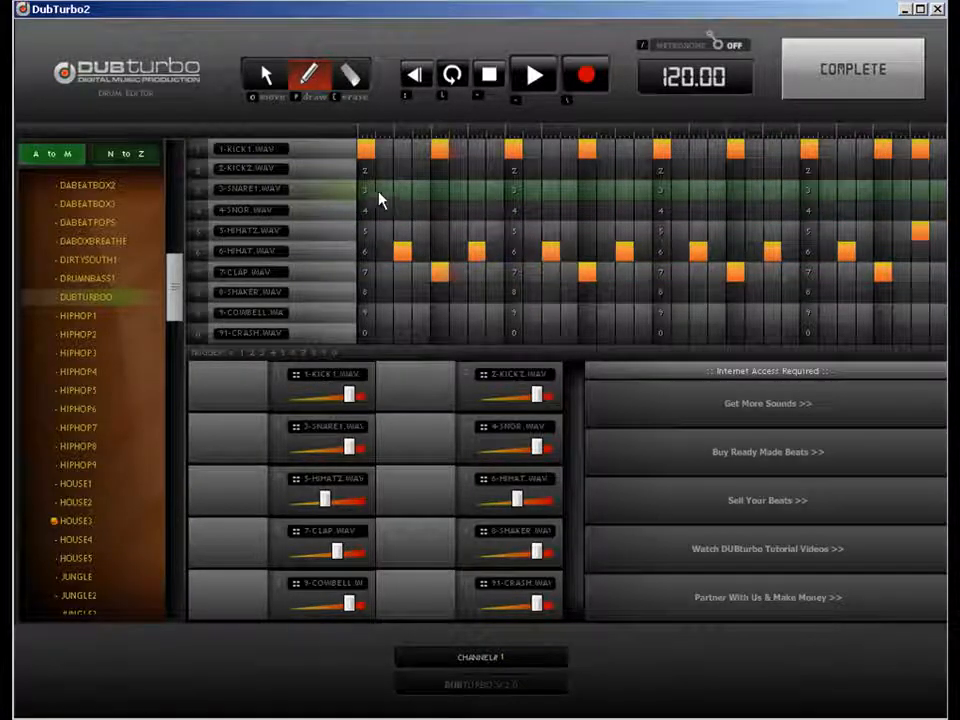
- Draw 3-SNARE1 hits under the second, sixth and last kicks, just before the fourth and eighth kicks, and two cells after the fourth
click(441, 190)
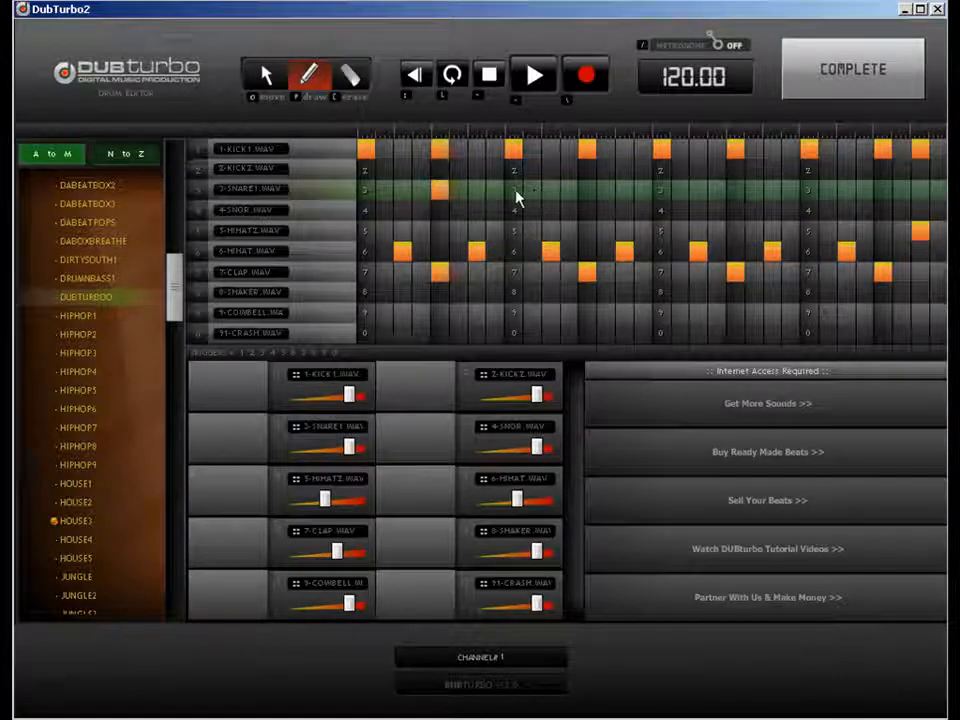
click(568, 191)
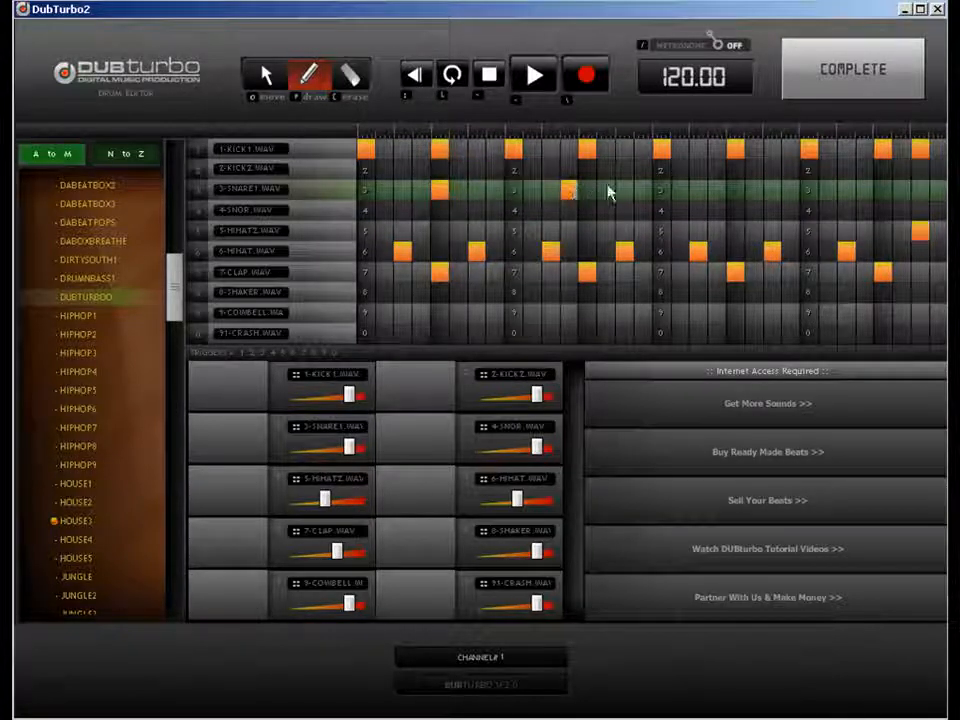
click(733, 191)
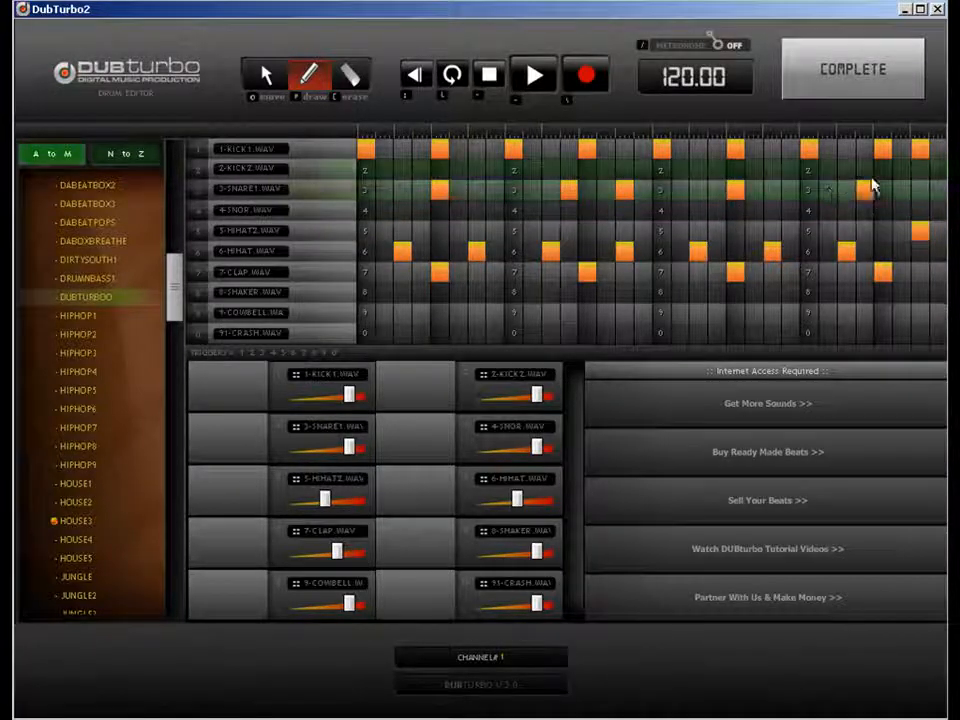
click(924, 190)
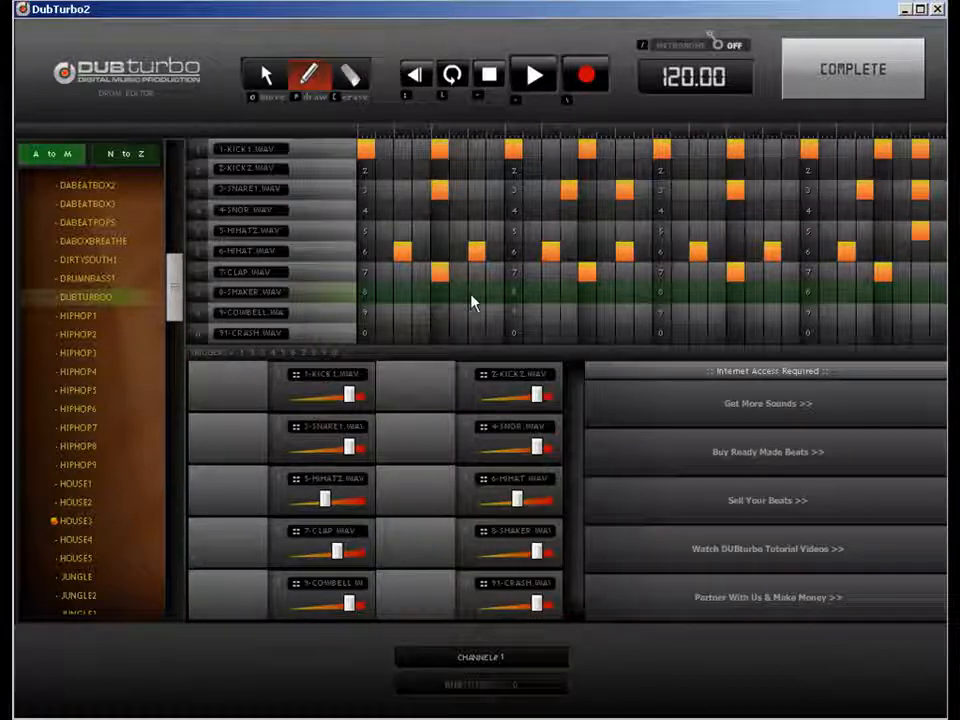
- Move the 3-SNARE1 hits under the second and sixth kicks one cell earlier, and add a snare three cells after each
click(266, 77)
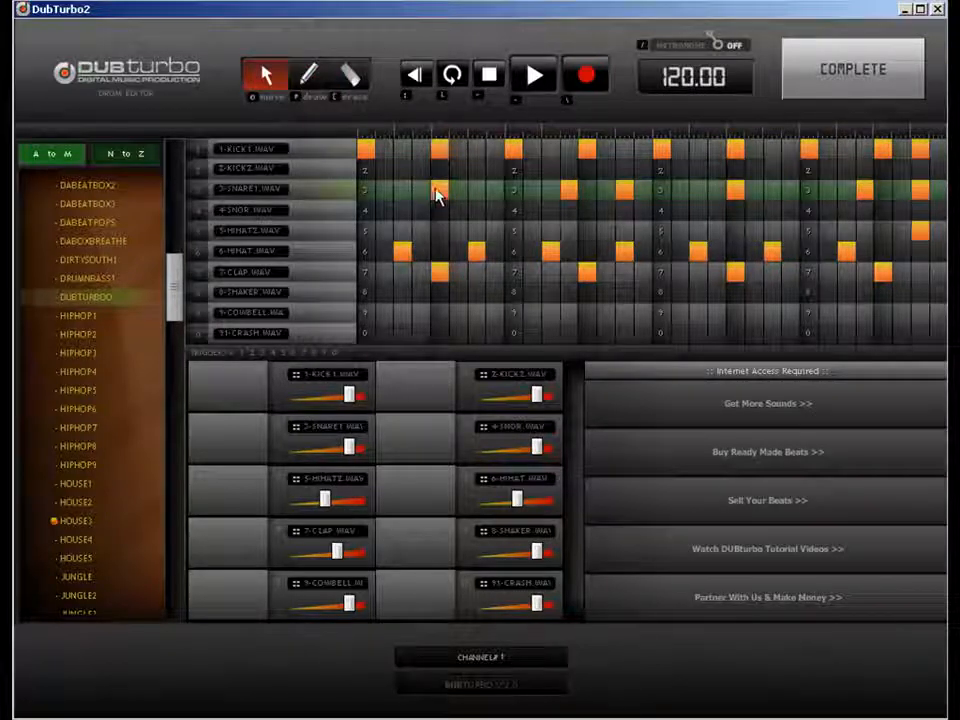
drag(437, 192, 420, 190)
click(311, 78)
click(479, 188)
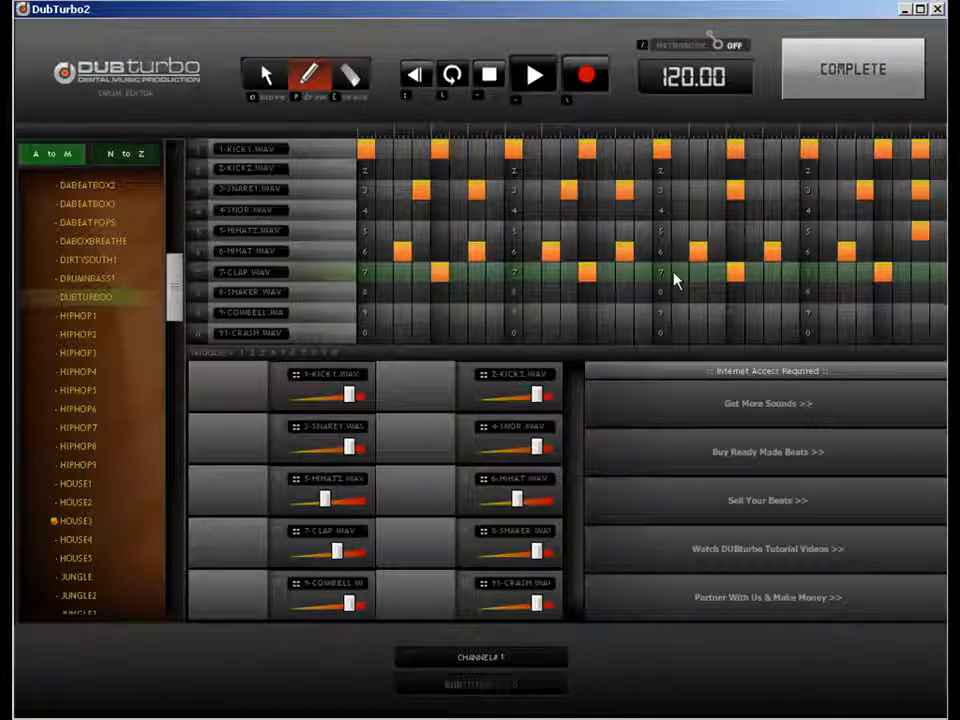
click(276, 84)
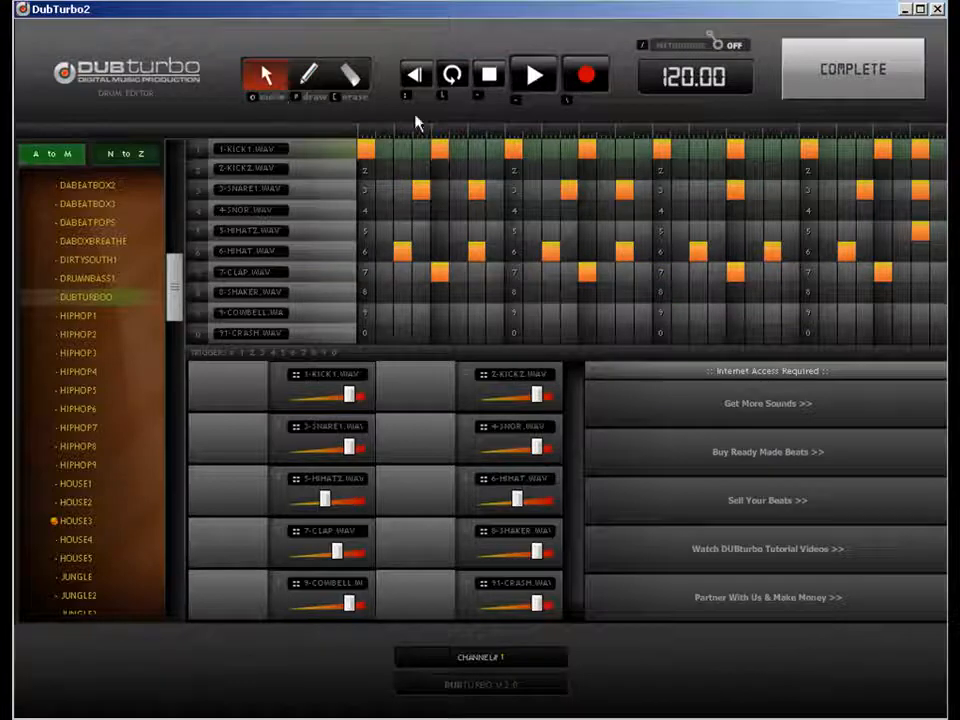
click(722, 193)
key(p)
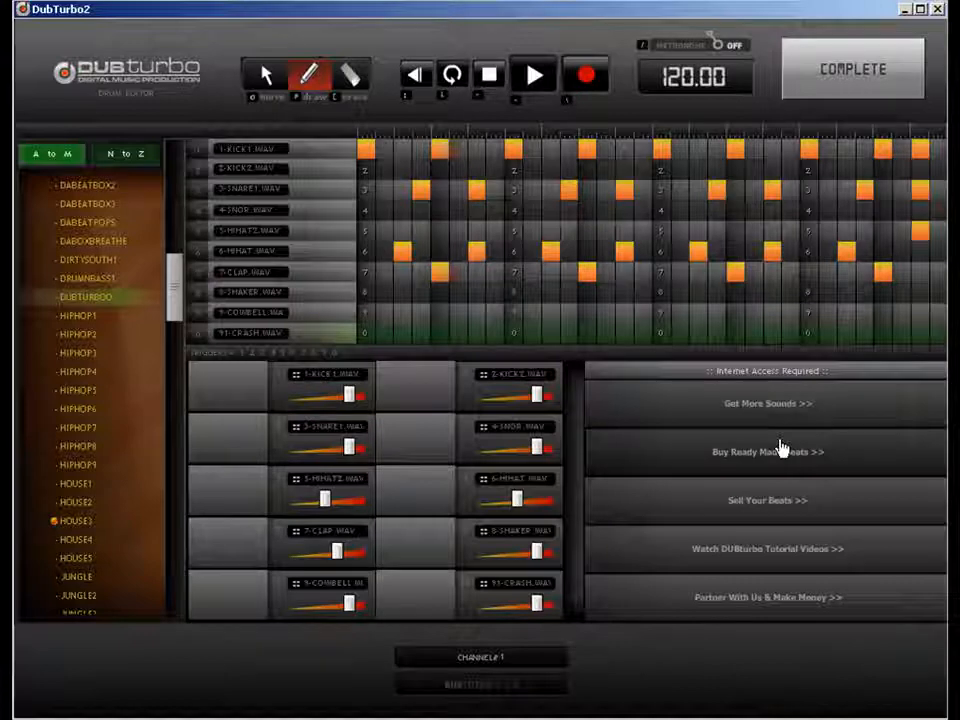
- Add 2-KICK2 and 3-SNARE1 hits two cells after the seventh kick, replacing the last two snares with one right after the eighth kick
click(846, 189)
click(846, 169)
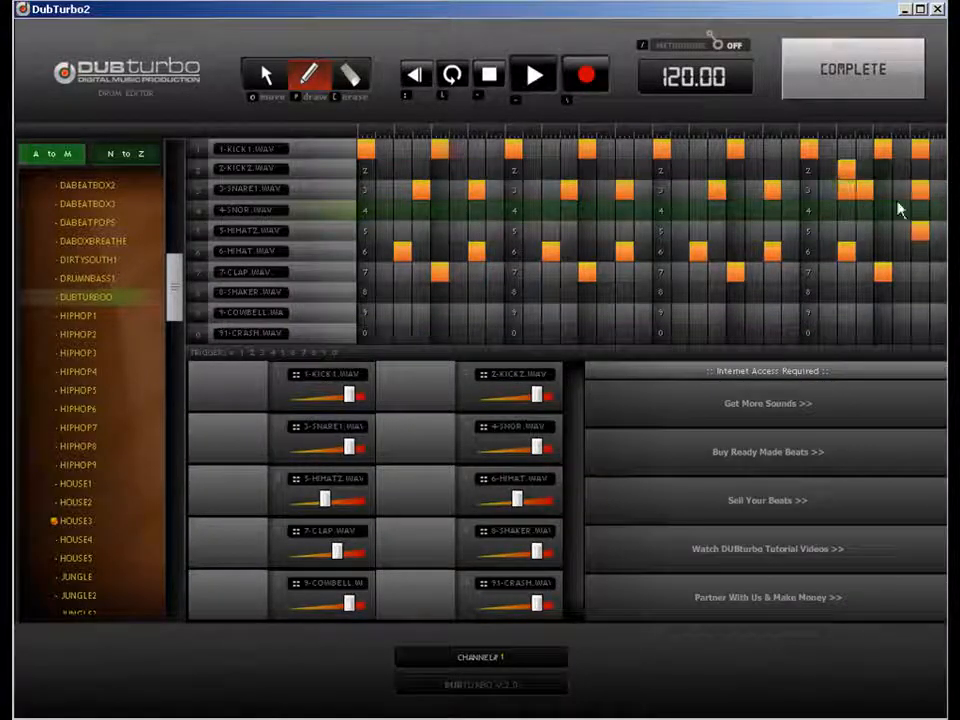
key(e)
click(918, 191)
click(866, 191)
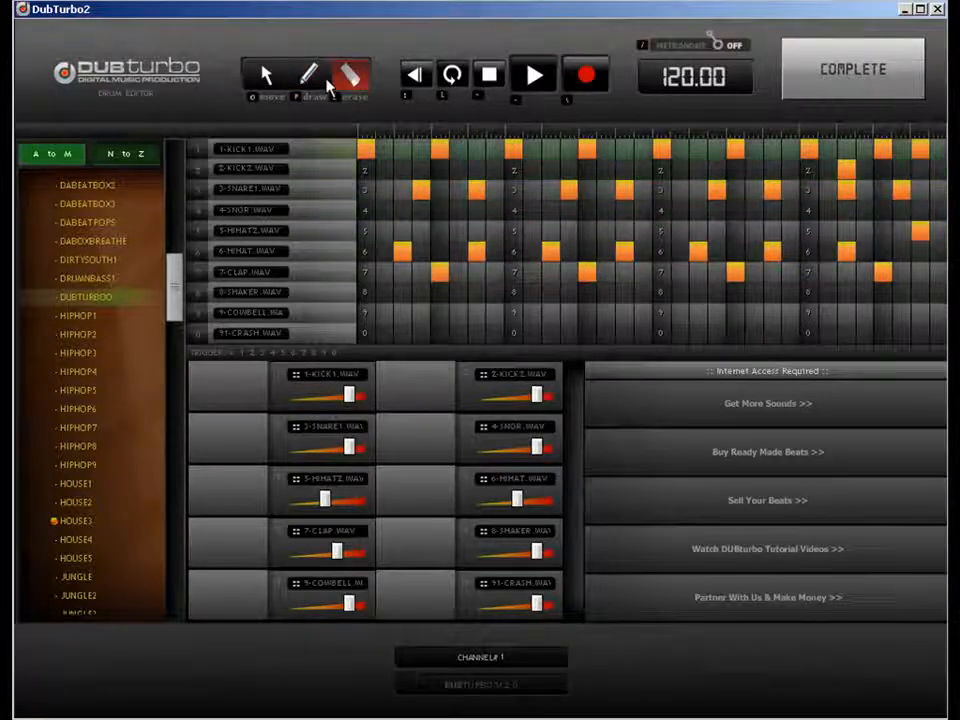
- Draw an extra 3-SNARE1 hit two cells after the third kick, directly beside the existing snare
key(d)
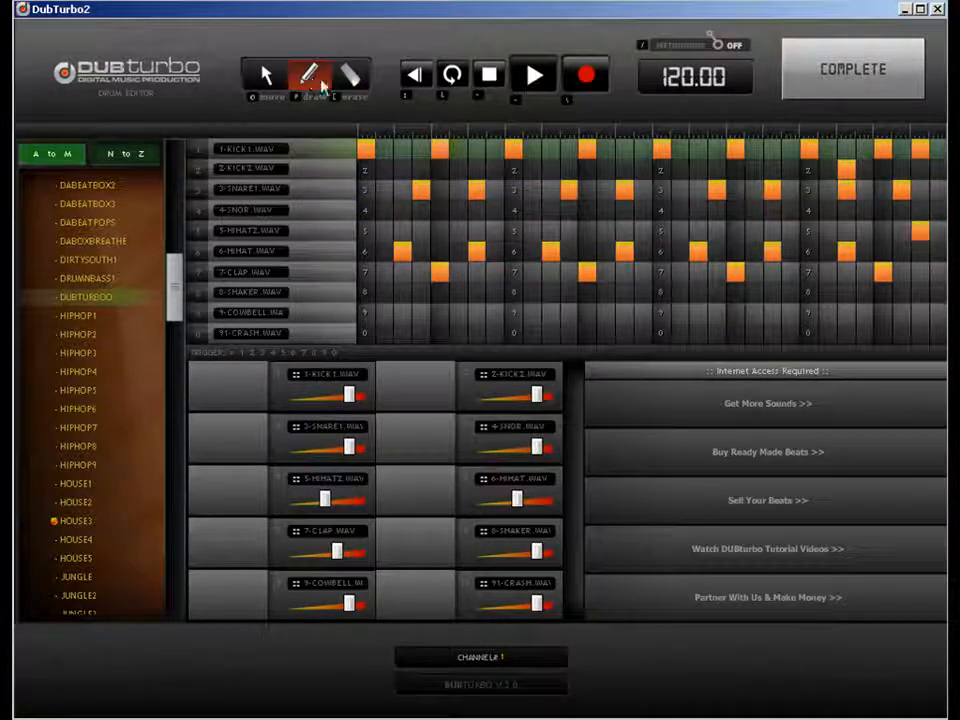
click(549, 194)
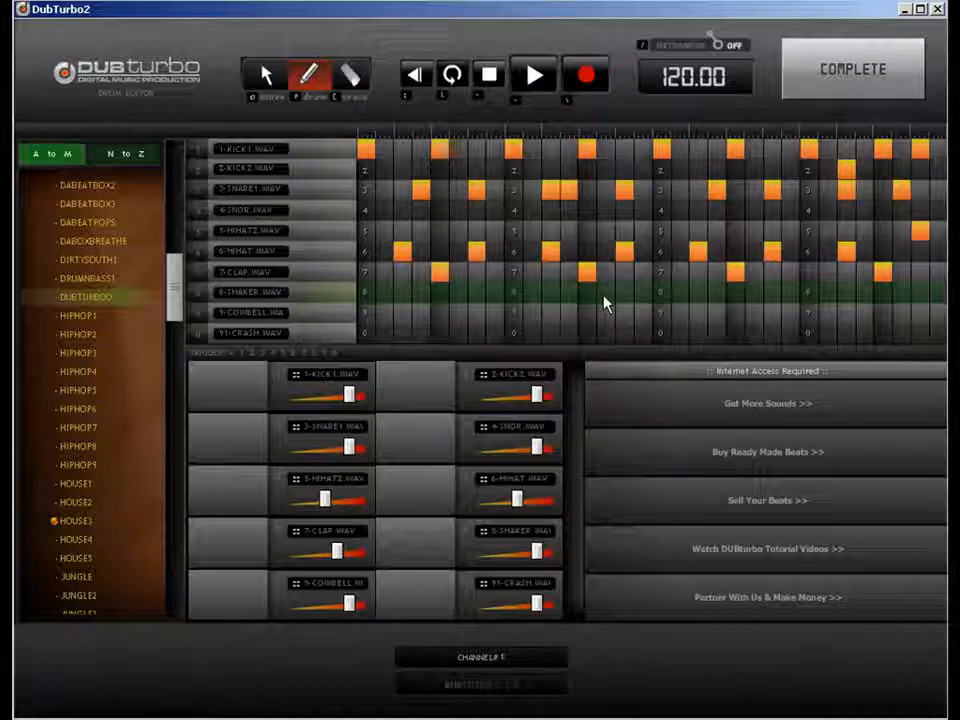
click(566, 192)
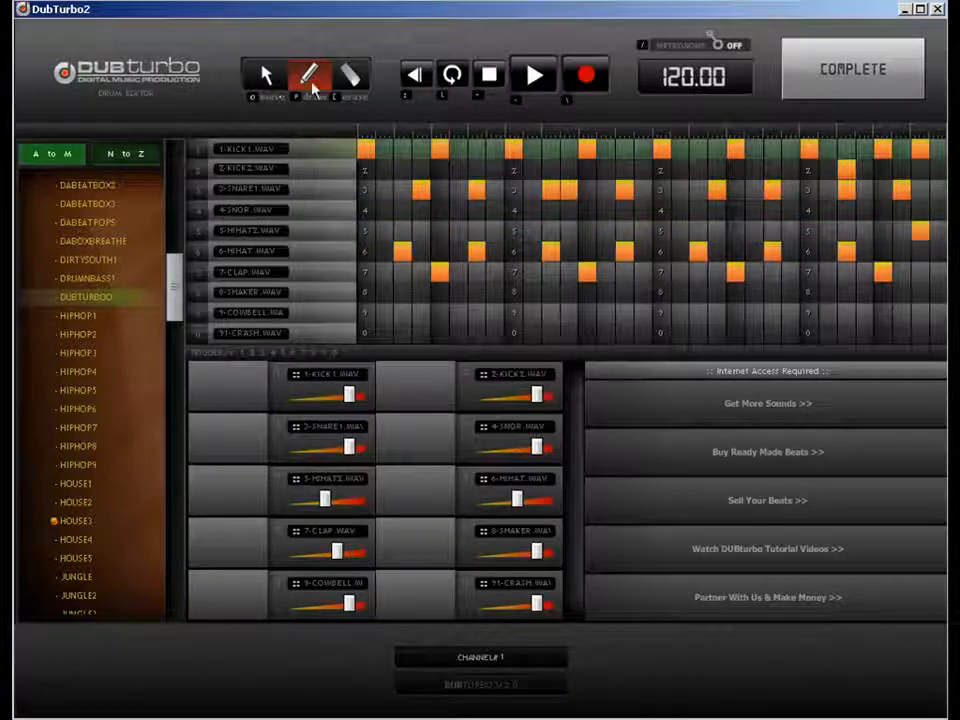
- Draw extra 6-HIHAT hits right after the first, third and seventh hi-hats, in the two cells before the fifth, and in the last two cells
click(420, 250)
click(571, 251)
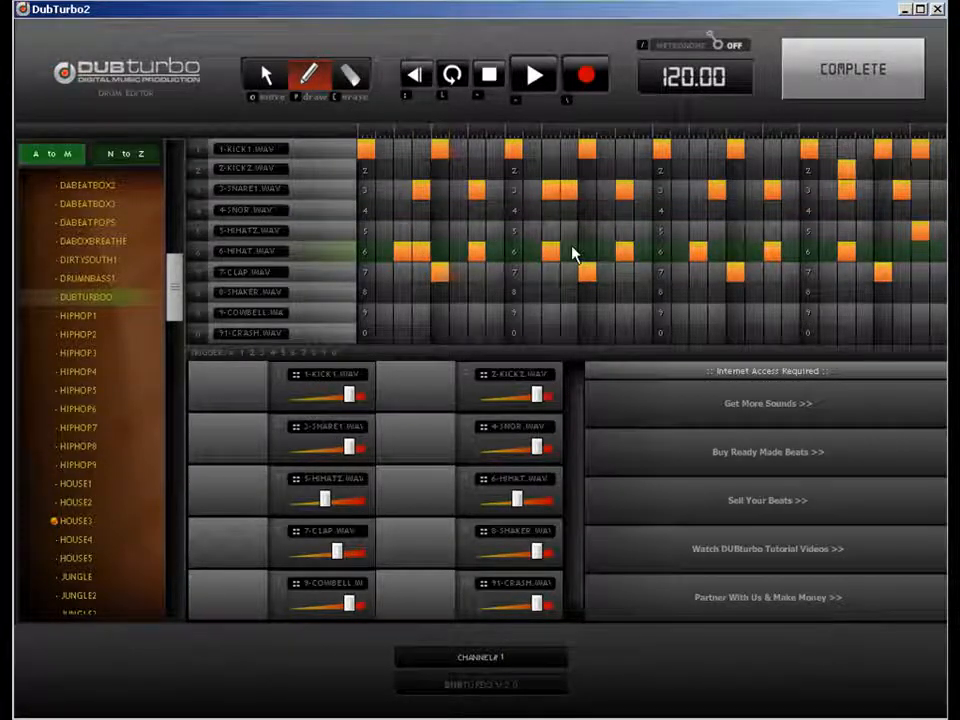
click(662, 251)
click(681, 251)
click(863, 251)
click(920, 251)
click(938, 251)
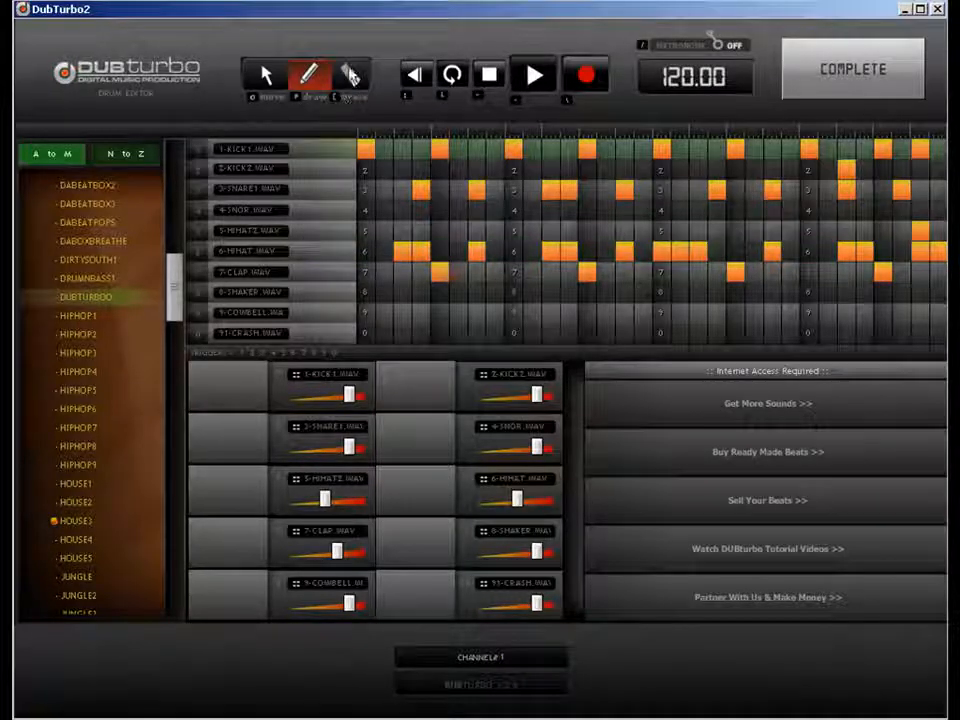
- Erase the 6-HIHAT hits right after the first hi-hat, right after the fifth kick, and in the last two cells
click(351, 76)
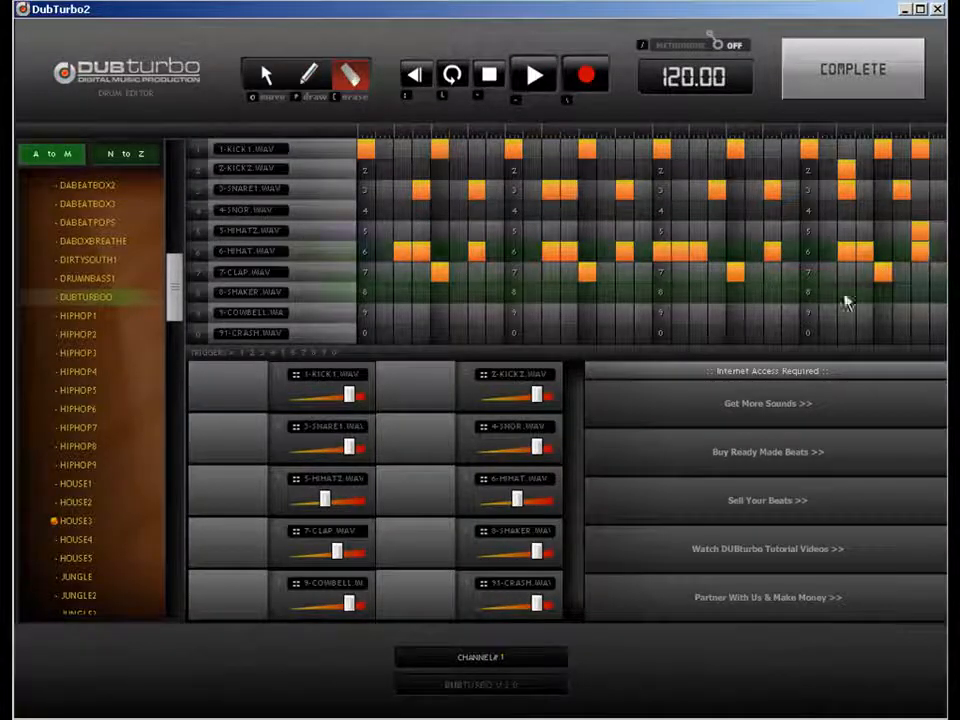
click(682, 254)
click(421, 252)
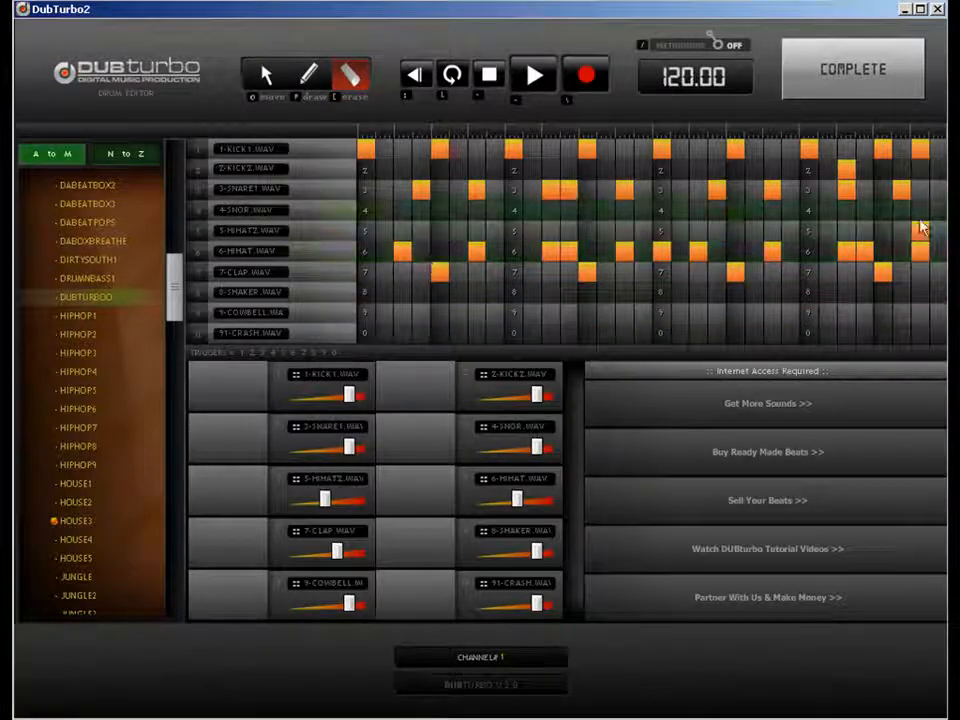
click(925, 255)
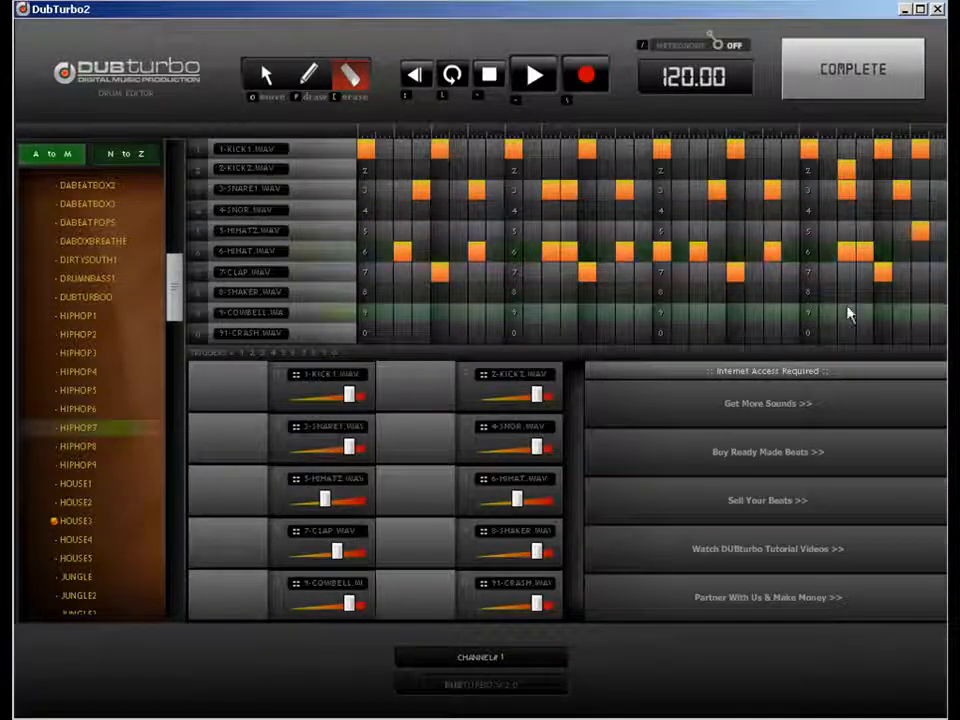
- Draw 8-SHAKER hits on every other cell, plus one just before the third and eighth kicks, and lower the shaker volume
click(264, 80)
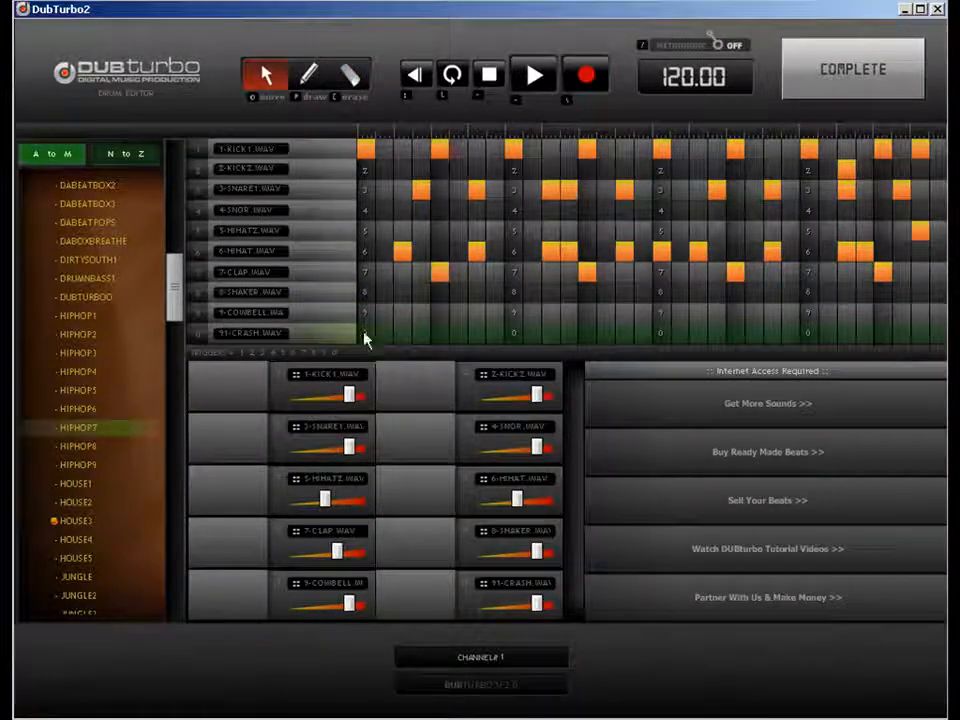
key(p)
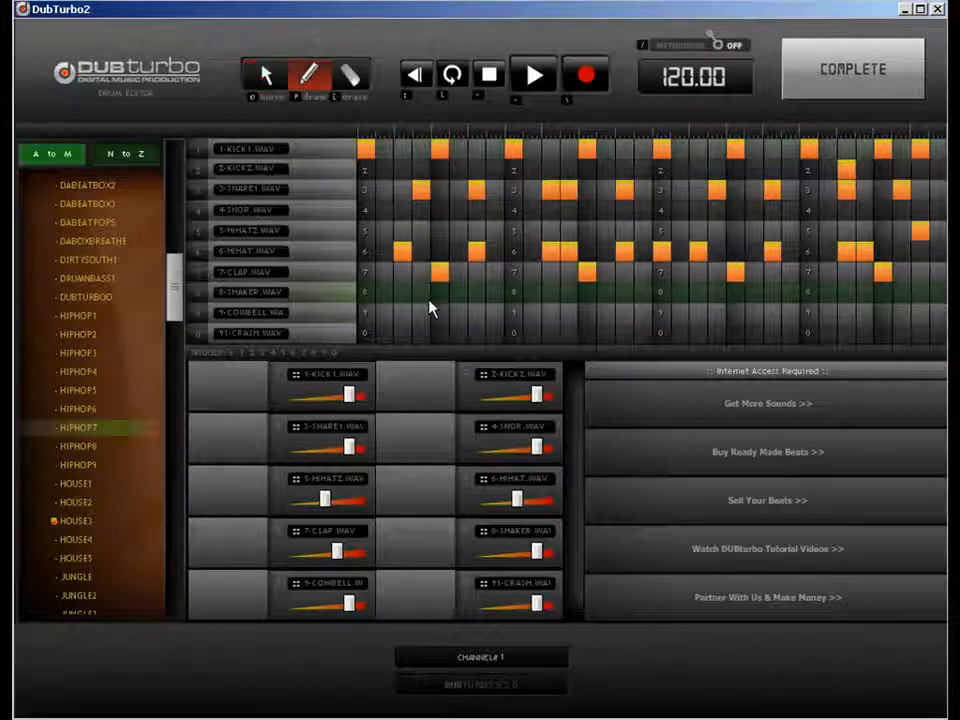
click(369, 293)
click(404, 293)
click(476, 293)
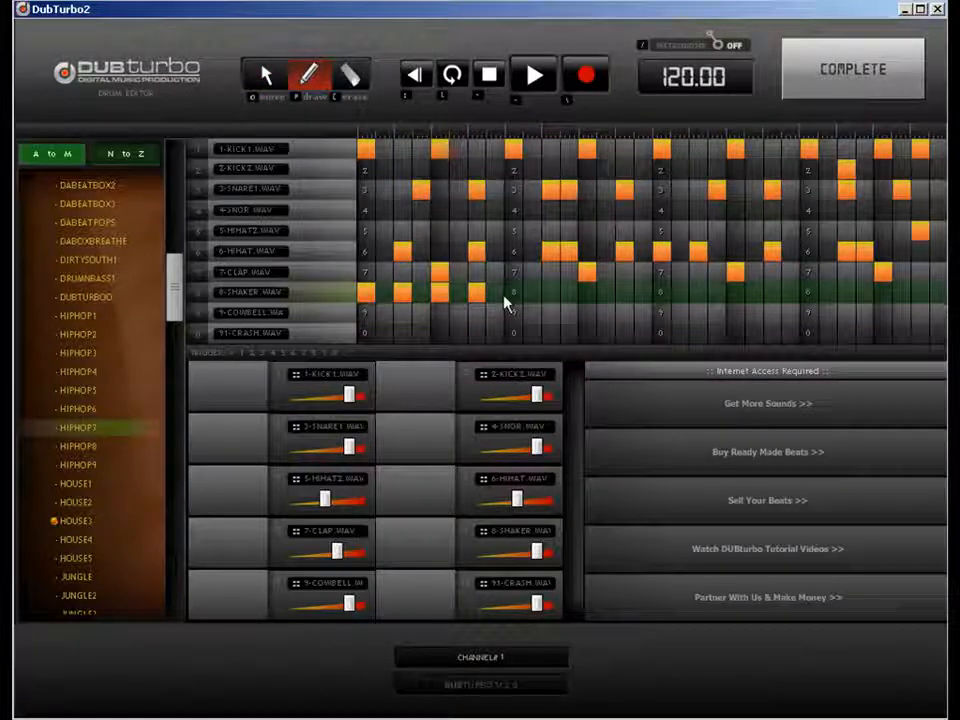
click(513, 293)
click(550, 293)
click(587, 293)
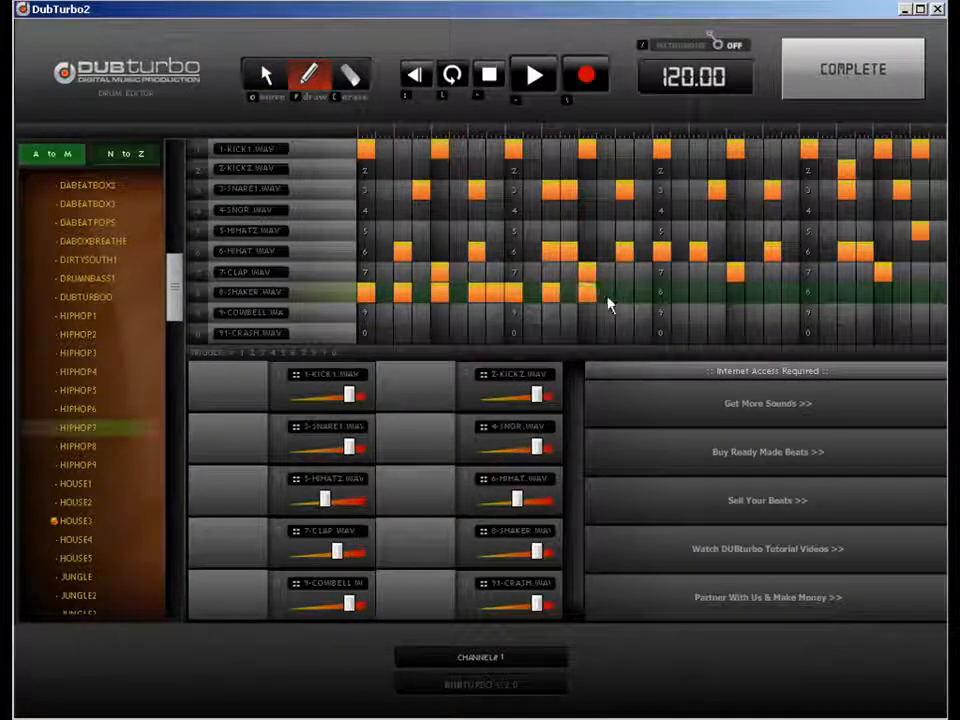
click(625, 293)
click(661, 293)
click(735, 293)
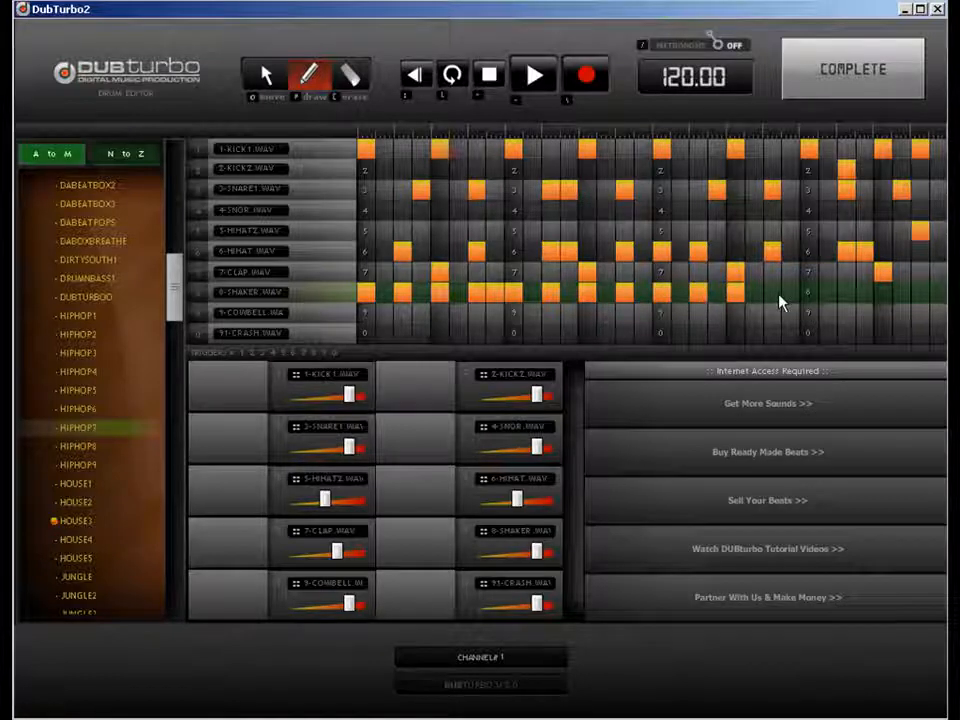
click(772, 293)
click(809, 293)
click(846, 293)
click(864, 293)
click(883, 293)
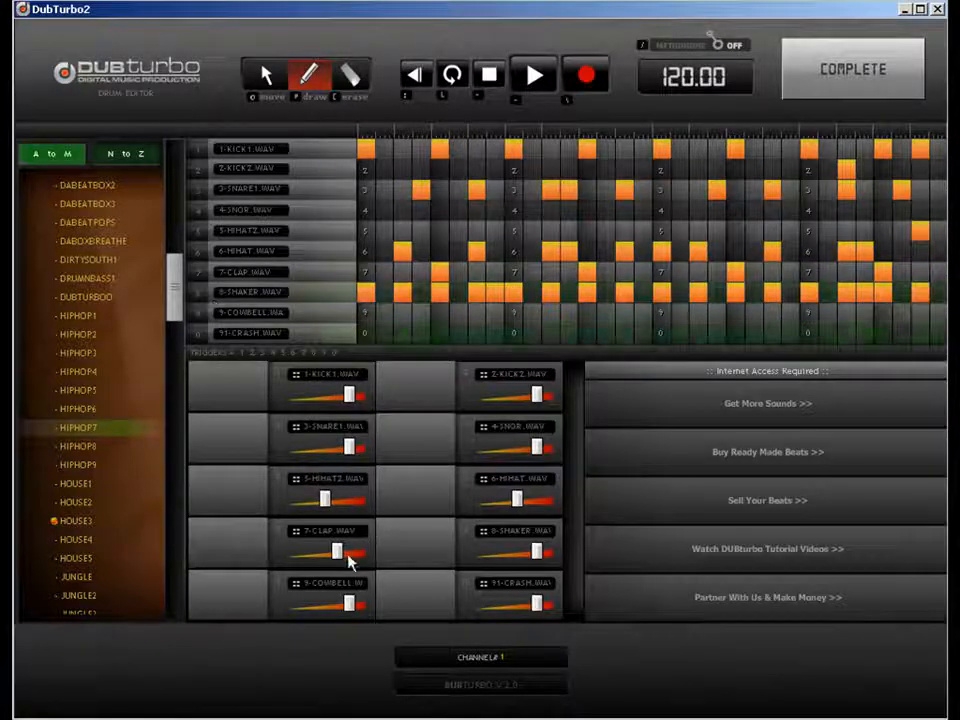
drag(549, 562, 510, 561)
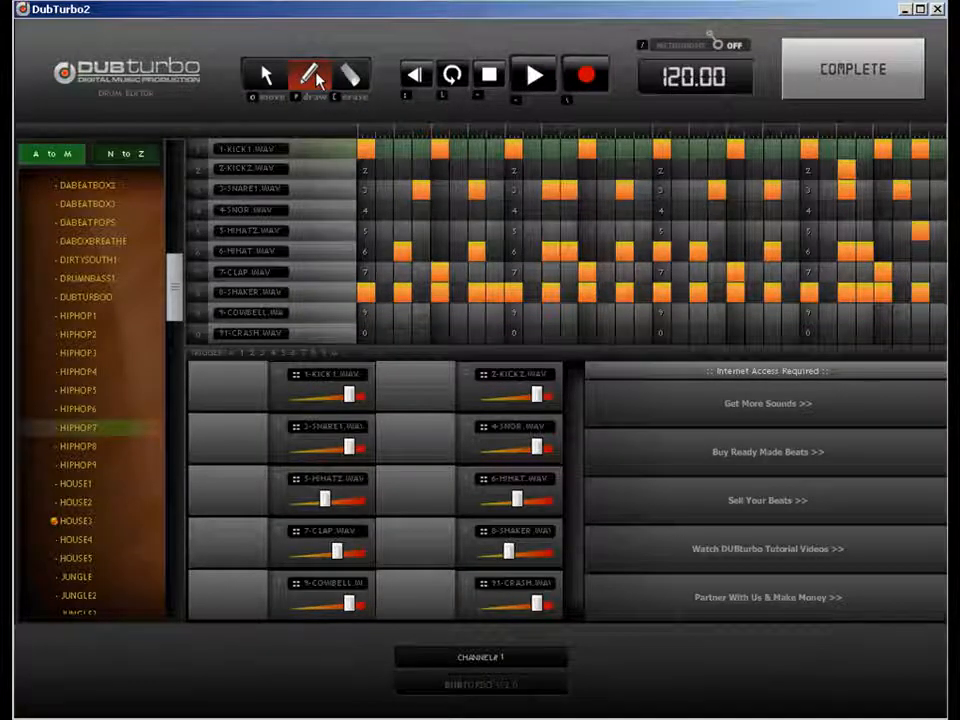
- Fill all remaining empty cells of the 8-SHAKER row and lower the shaker volume further
click(385, 291)
click(421, 291)
click(458, 295)
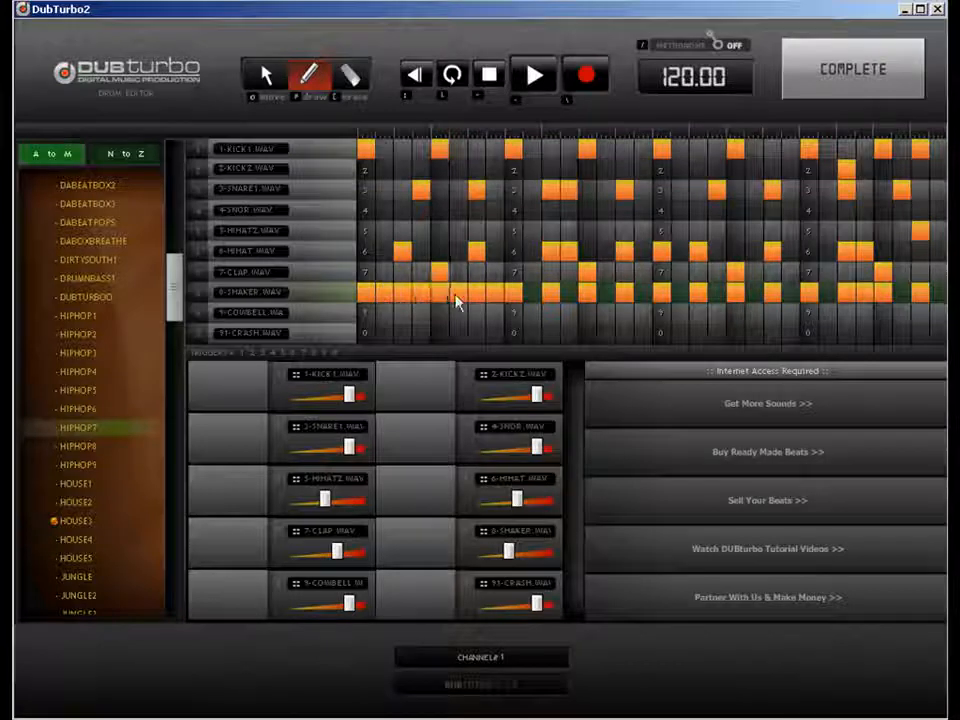
click(569, 291)
click(643, 291)
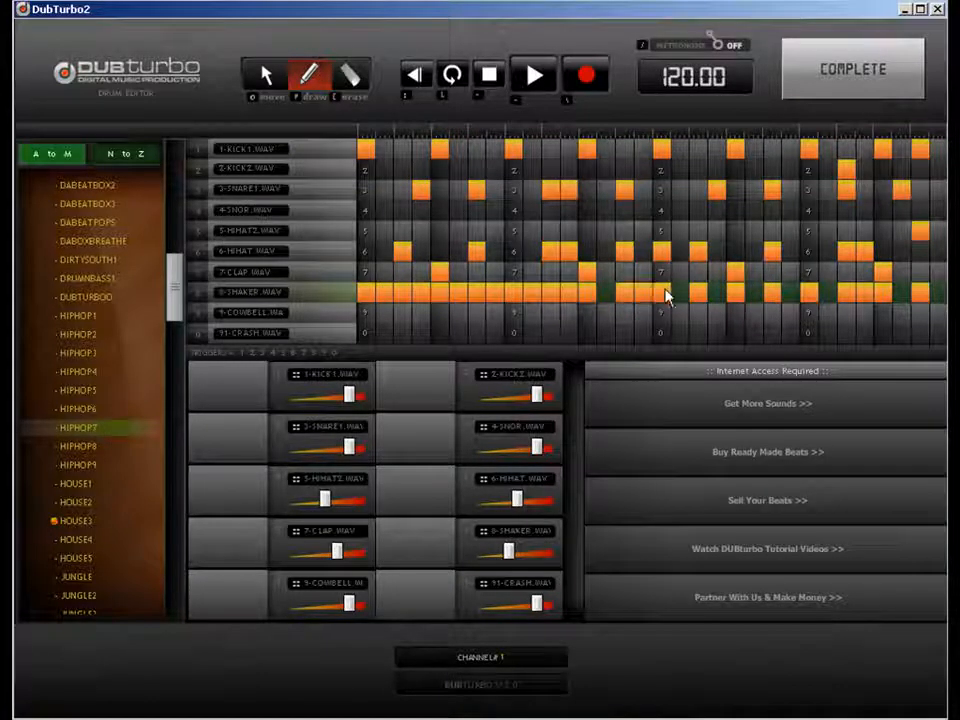
click(680, 293)
click(716, 293)
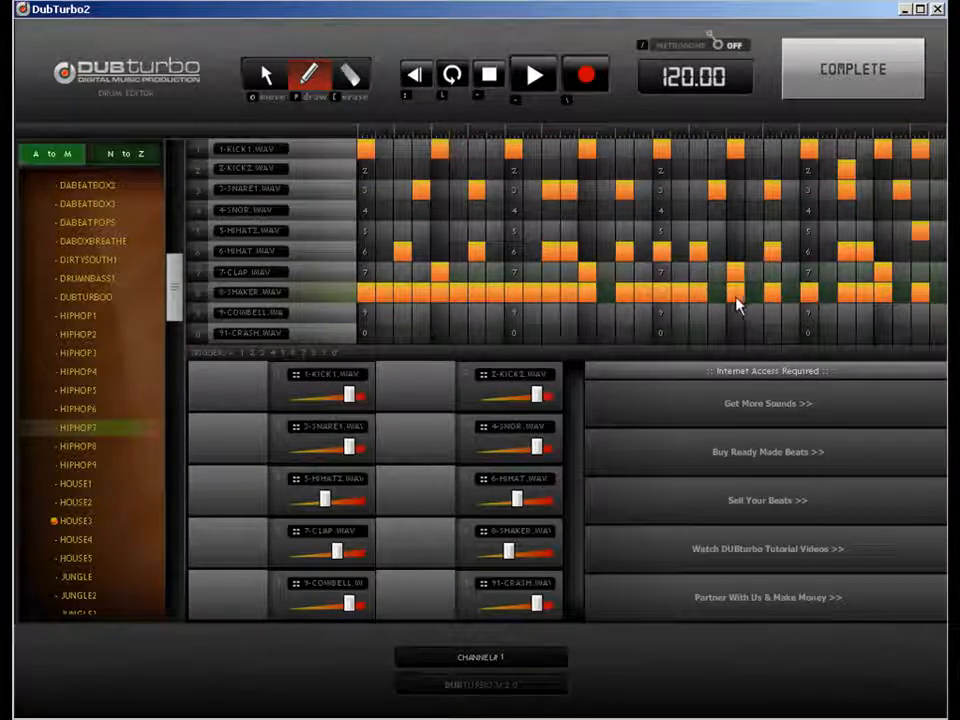
click(754, 293)
click(791, 294)
click(902, 294)
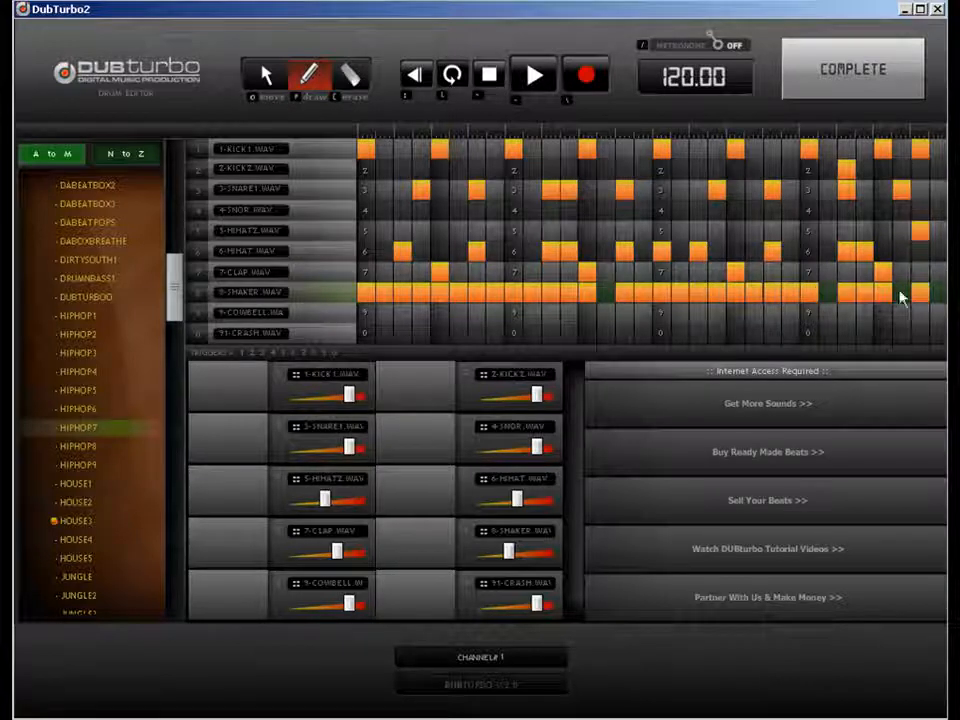
click(938, 292)
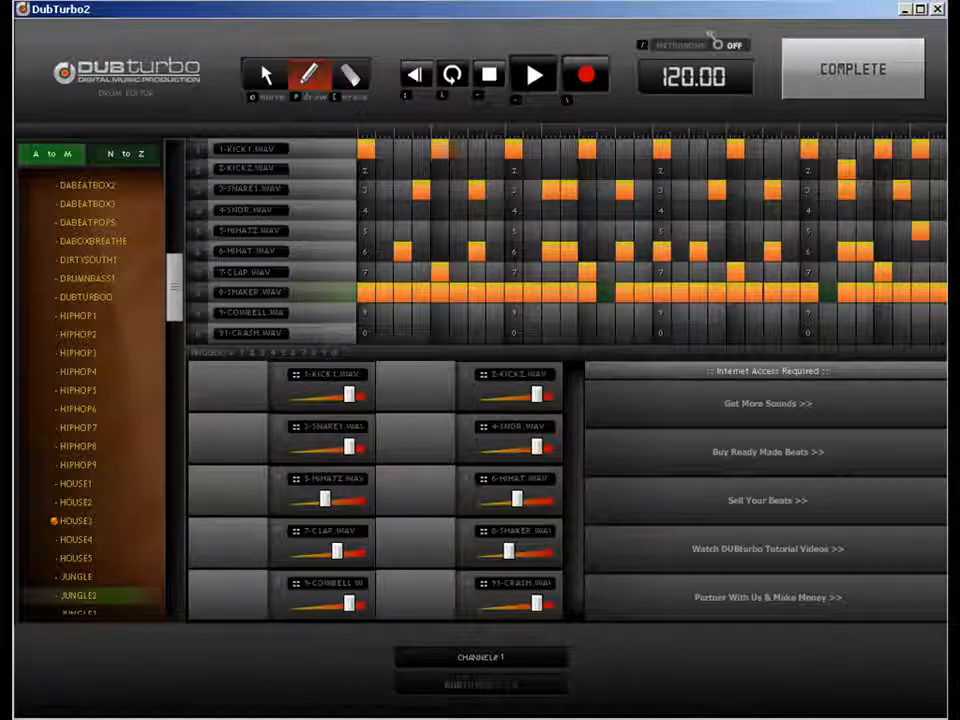
click(606, 292)
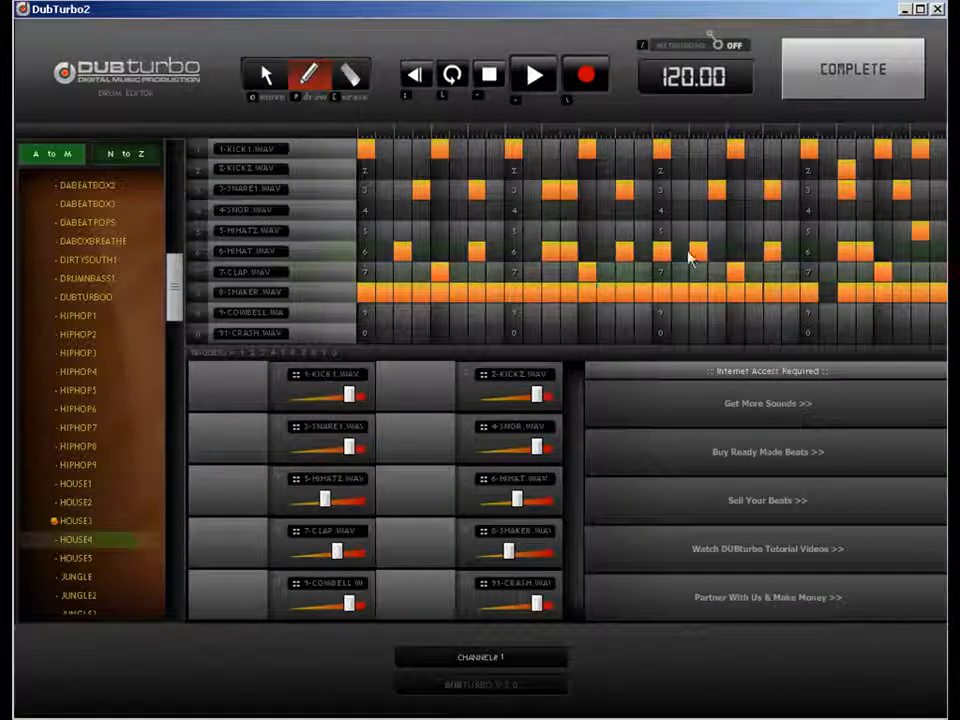
click(828, 292)
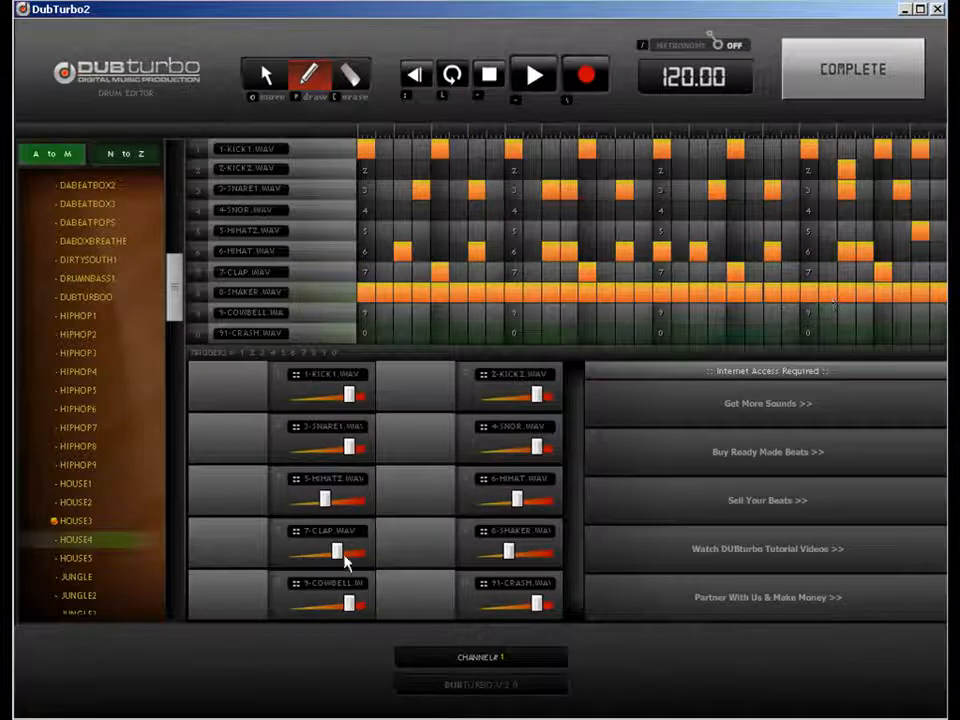
drag(510, 553, 495, 553)
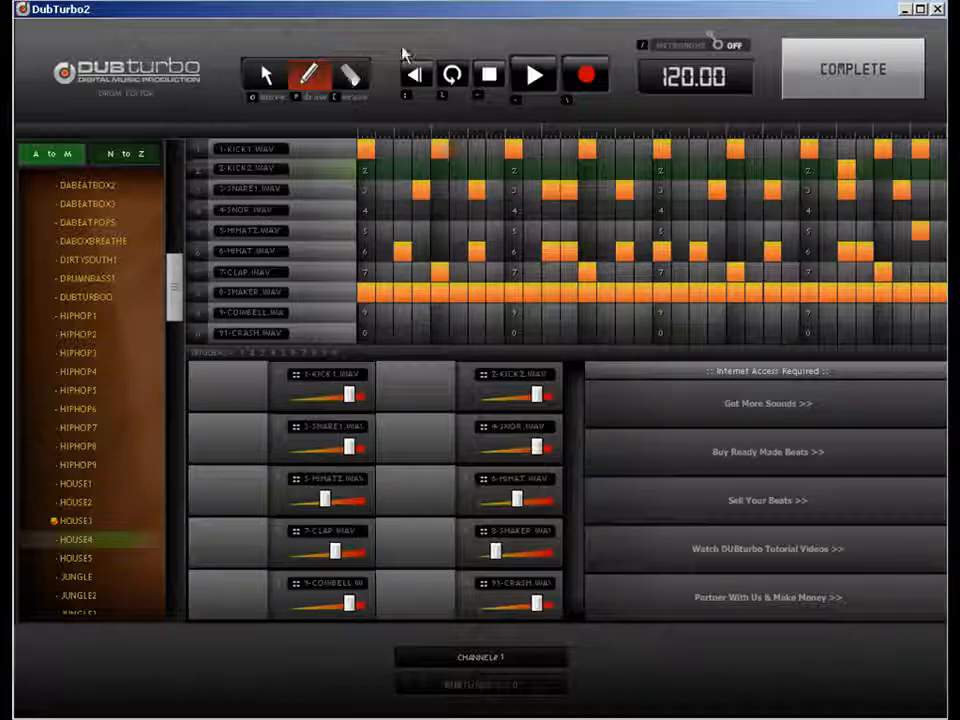
- Complete the drum pattern to return to the main sequencer and set the bar count to 32
click(861, 86)
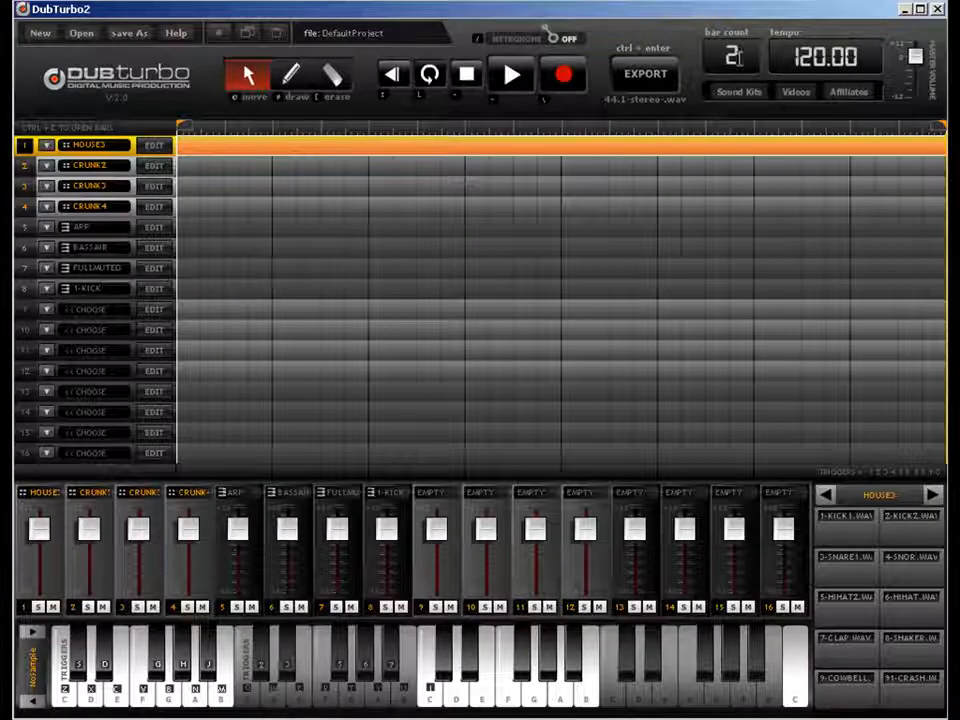
text(32)
key(Return)
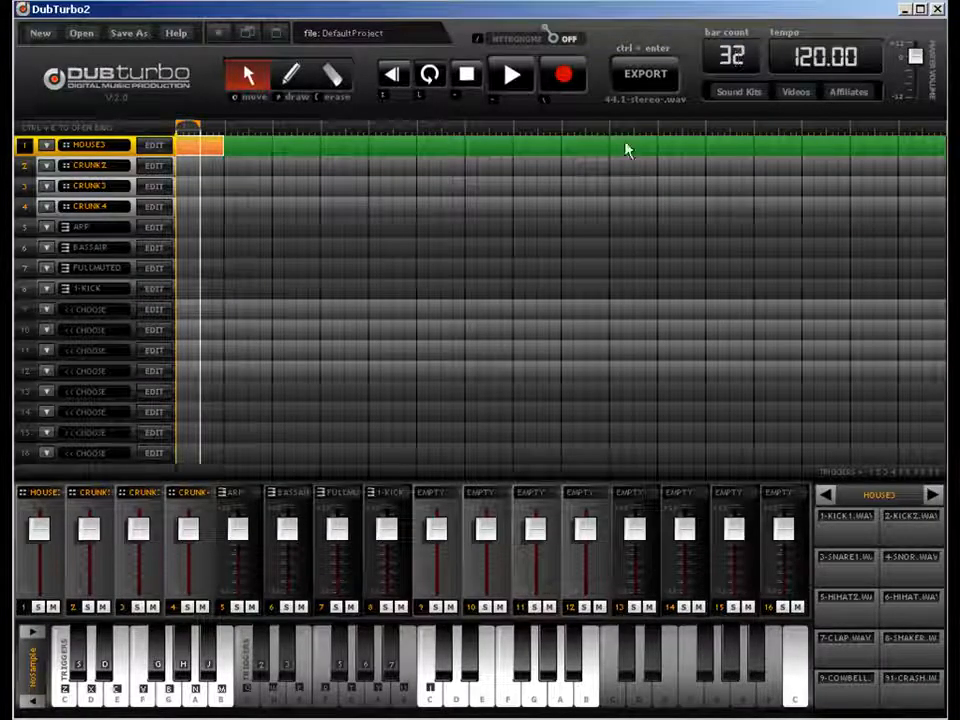
- Copy the HOUSE3 block into the second slot and erase its 8-SHAKER hits in cells 2, 3, 7, 13, 21, 27 and 29 to 32
drag(193, 145, 239, 146)
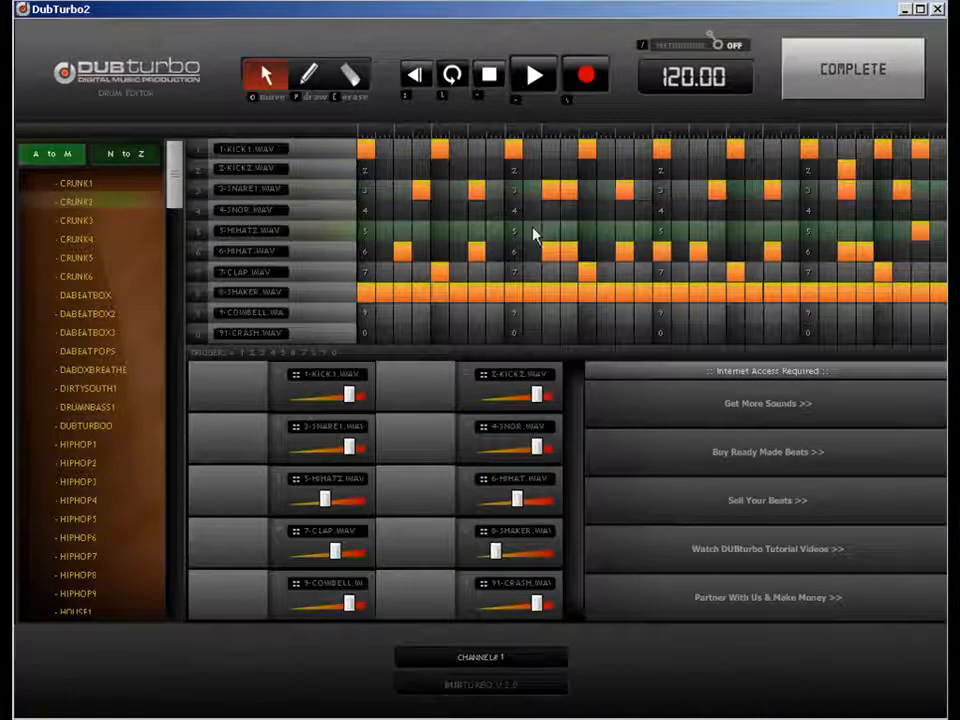
click(353, 78)
click(383, 298)
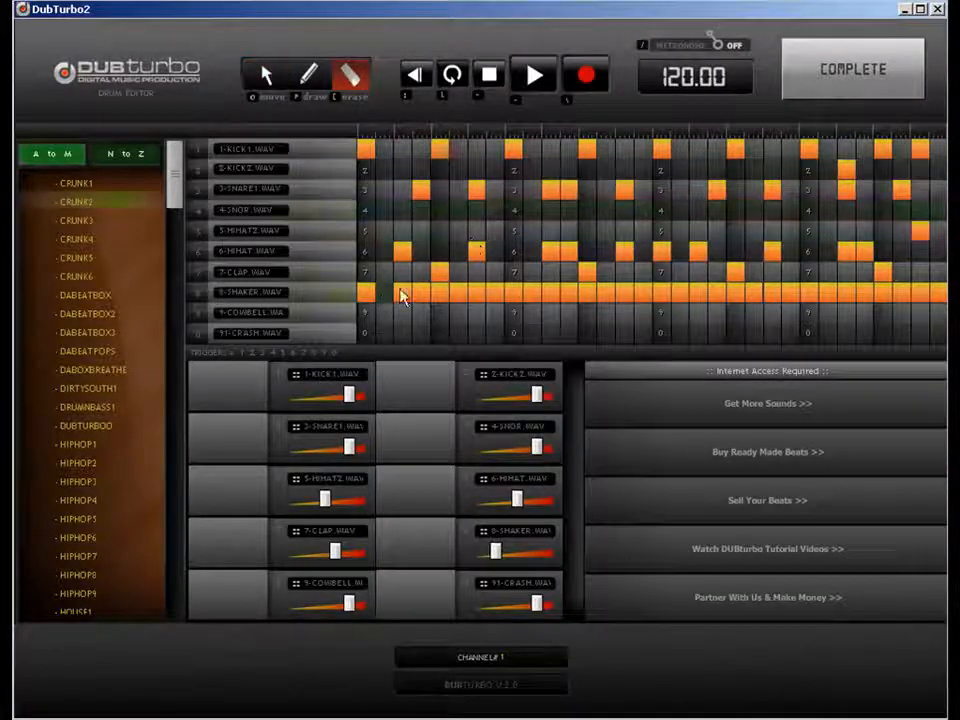
click(401, 292)
click(475, 293)
click(587, 293)
click(740, 295)
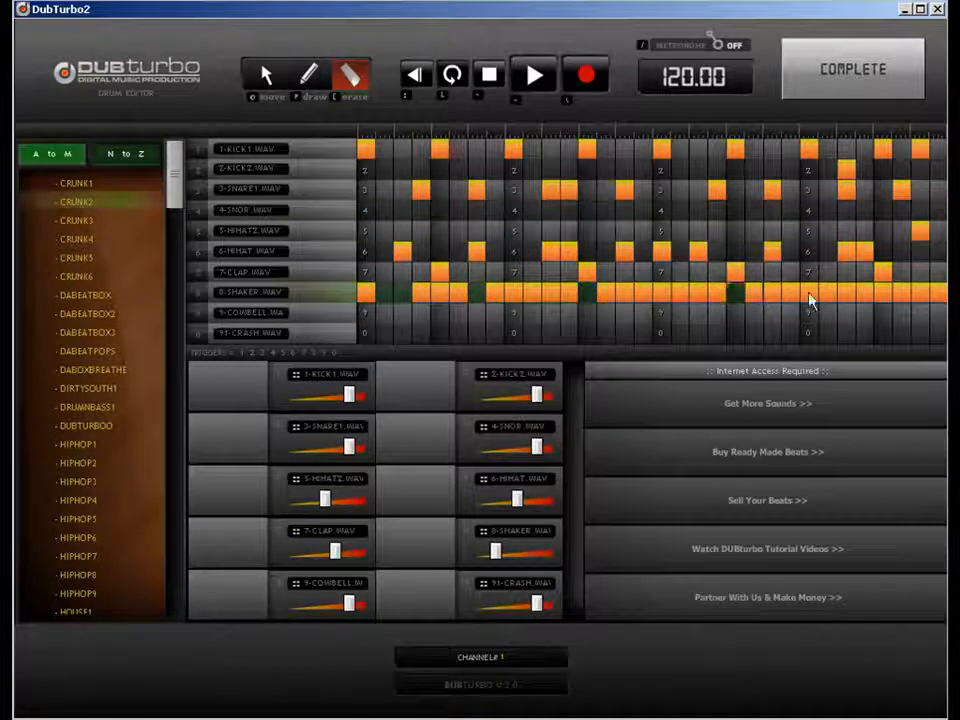
click(850, 295)
click(885, 295)
click(908, 295)
click(937, 295)
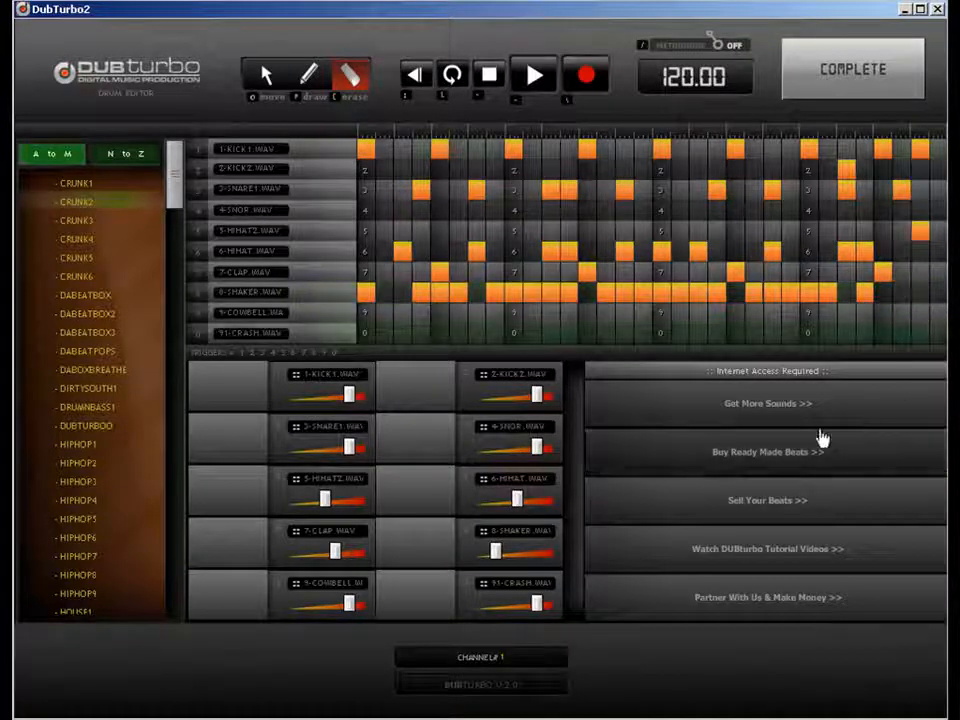
- Draw 1-KICK1 hits in cells 27, 28, 30 and 32, and 2-KICK2 hits in cells 4, 8, 14, 19 and 24
click(293, 83)
click(846, 149)
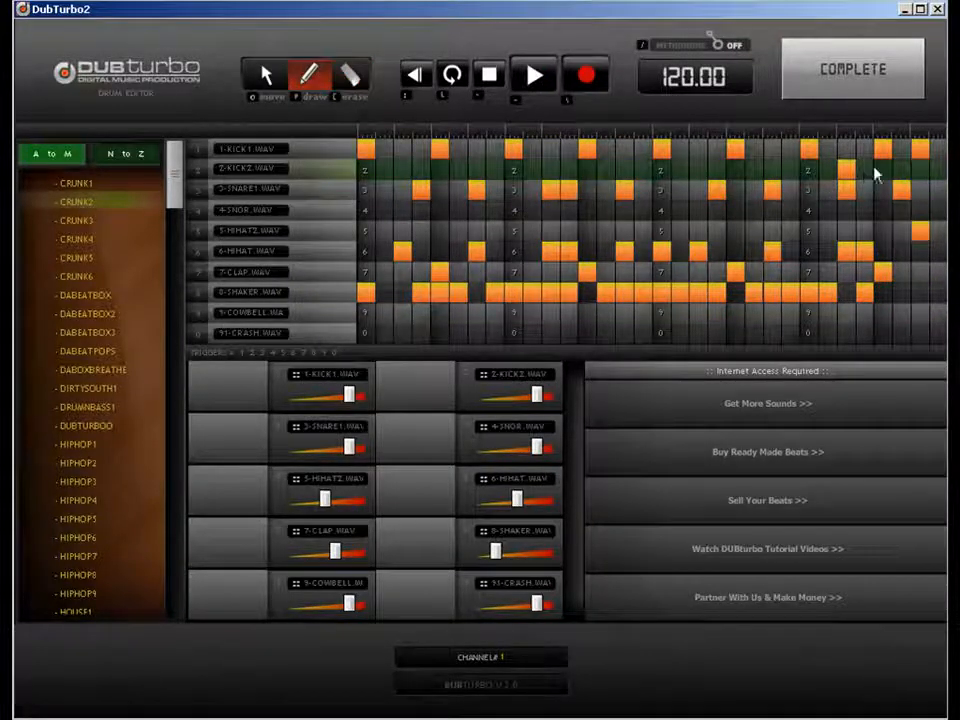
click(865, 149)
click(902, 149)
click(938, 149)
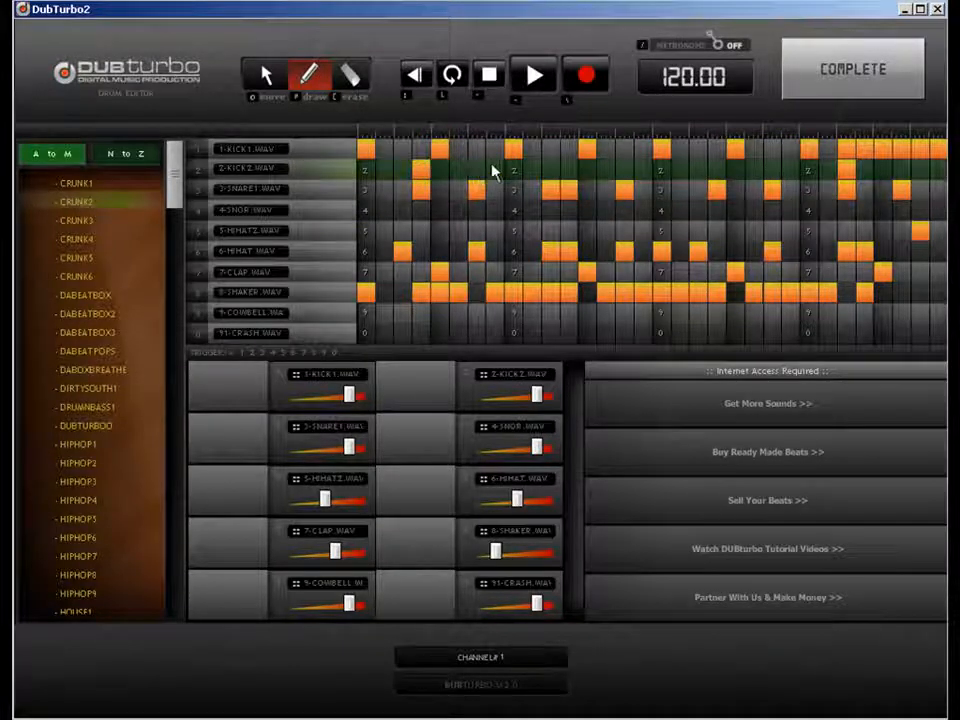
click(494, 170)
click(604, 170)
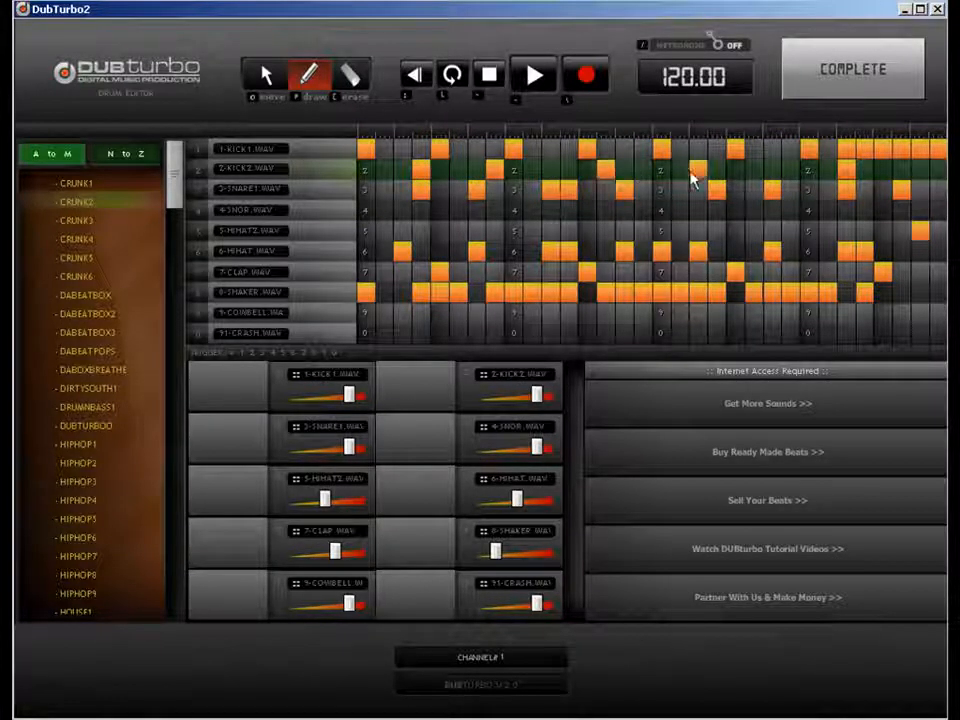
click(789, 172)
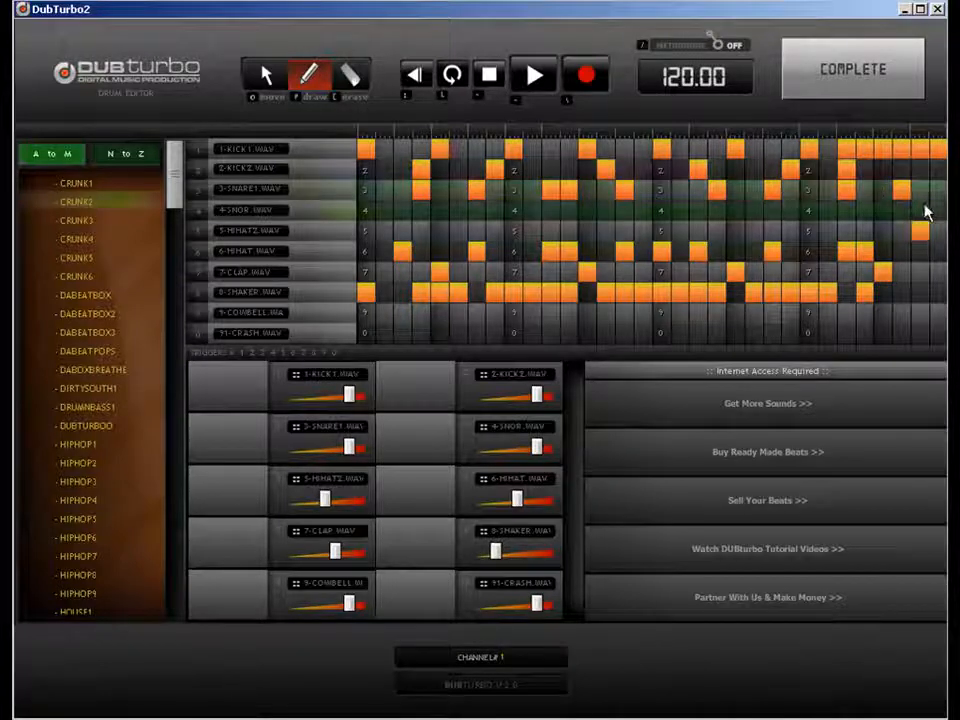
- Draw 6-HIHAT hits in cells 14, 21, 22, 26, 29 and 30, and complete the pattern
click(606, 252)
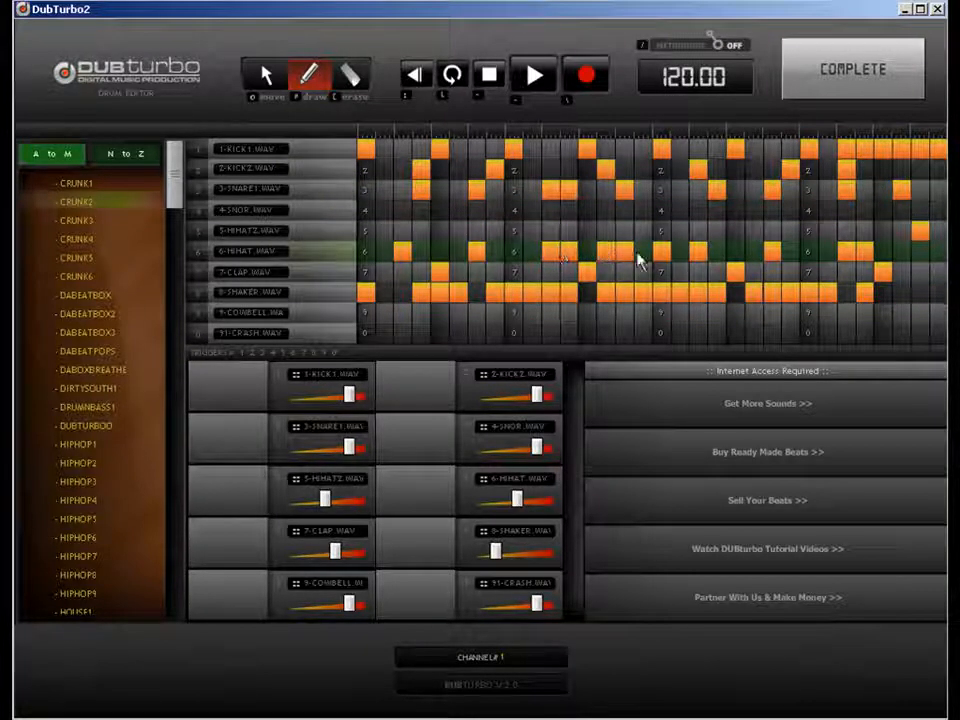
click(736, 255)
click(755, 253)
click(827, 252)
click(881, 255)
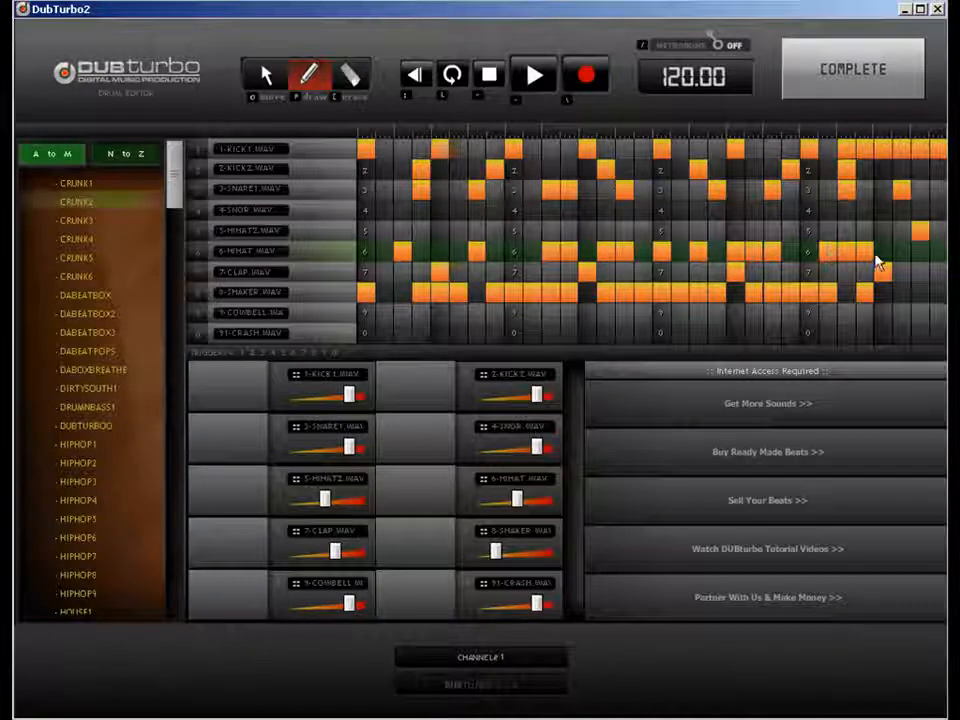
click(901, 254)
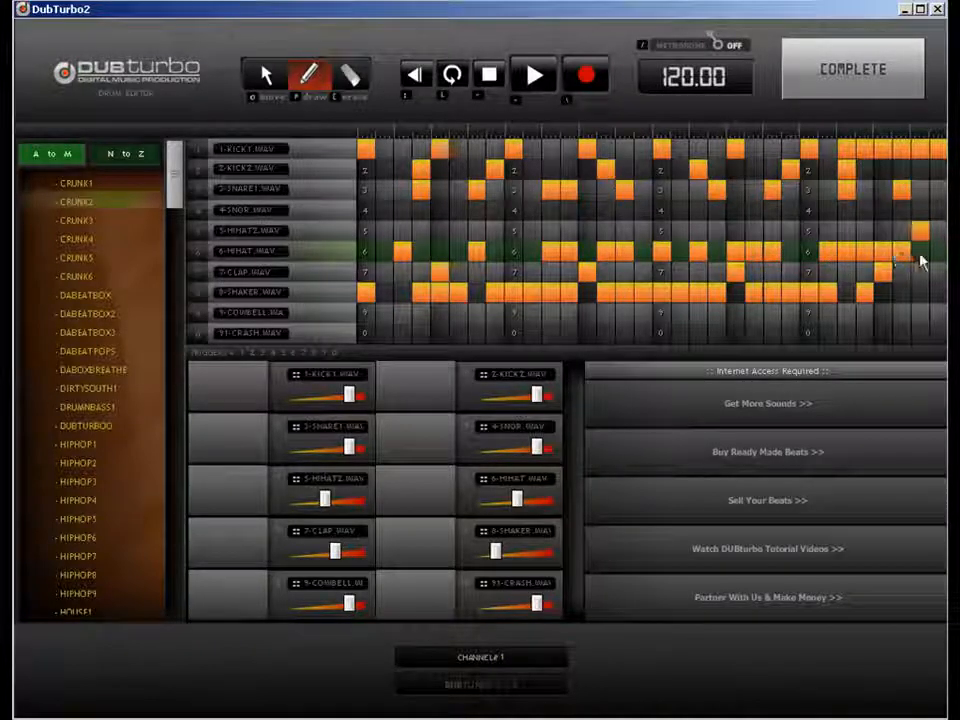
click(850, 70)
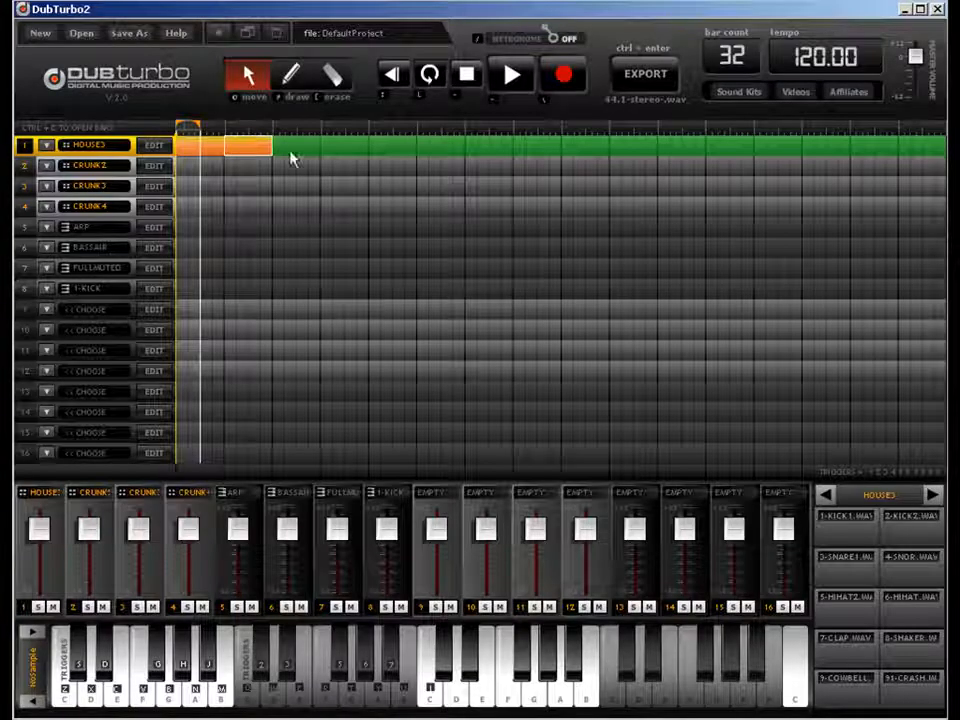
- Copy the two HOUSE3 blocks into the third and fourth slots, and repeat the four-block group through the twelfth slot
drag(253, 154, 362, 155)
click(246, 156)
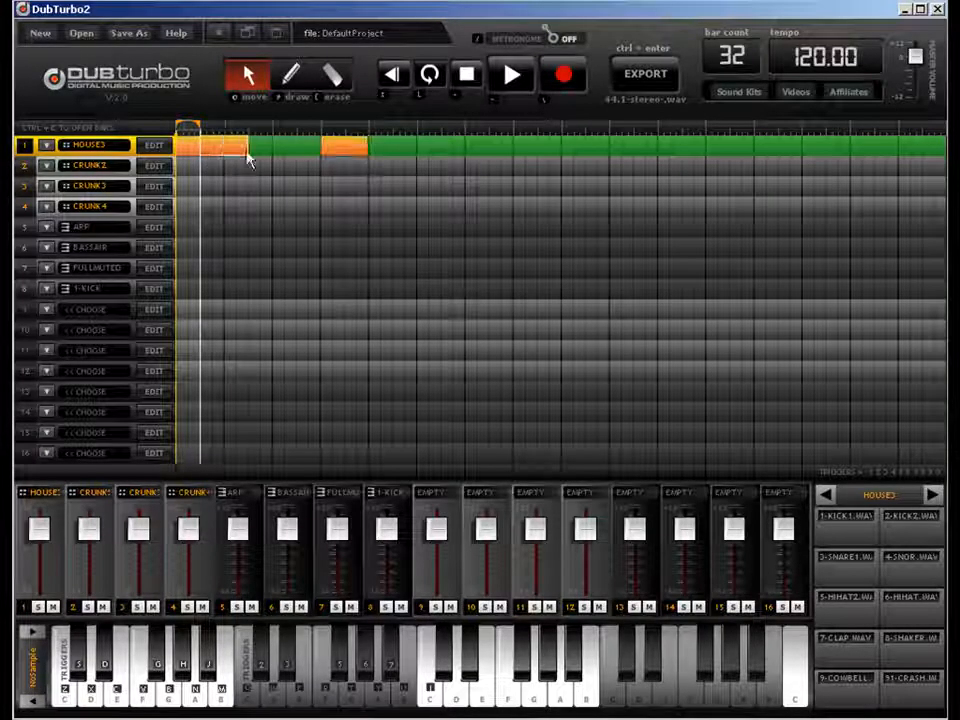
click(300, 156)
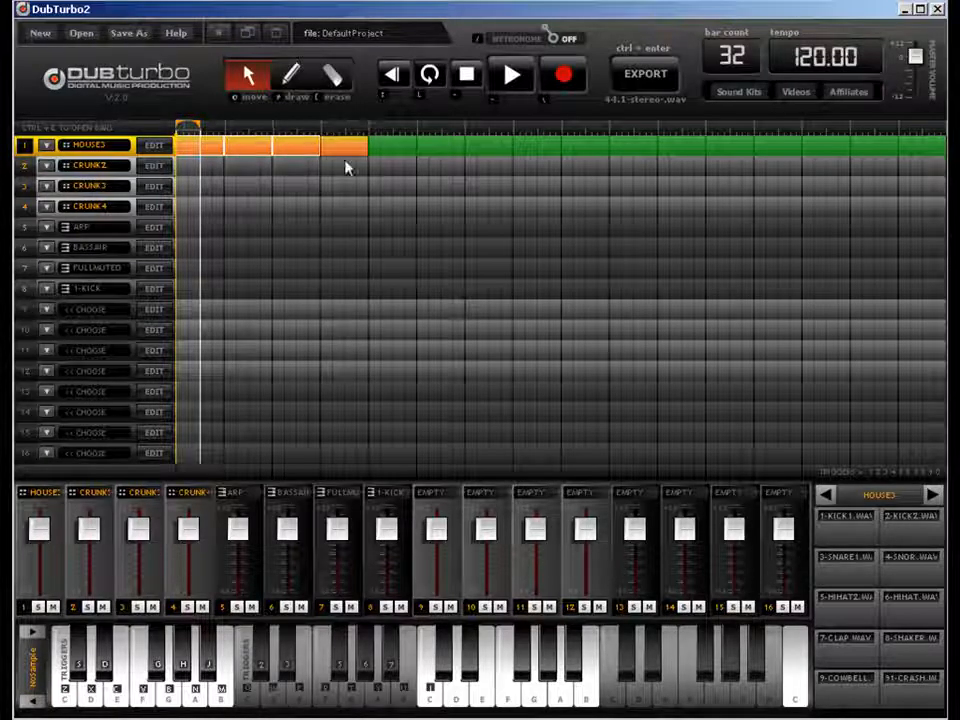
drag(253, 150, 596, 158)
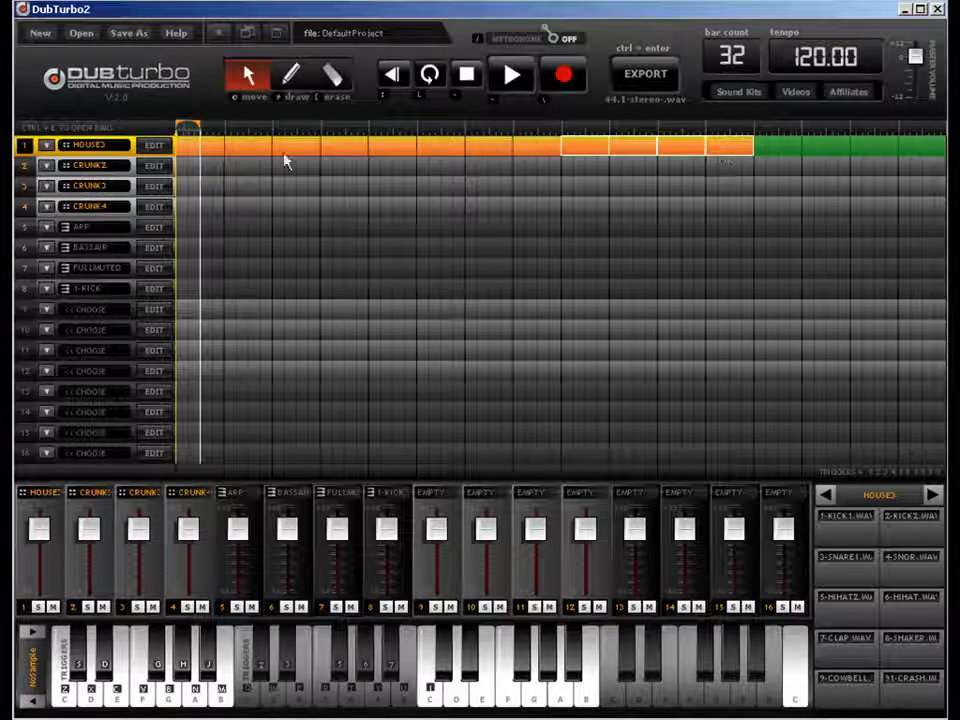
- Replace the eighth HOUSE3 block with the seventh one, and erase the blocks in front of it
click(332, 75)
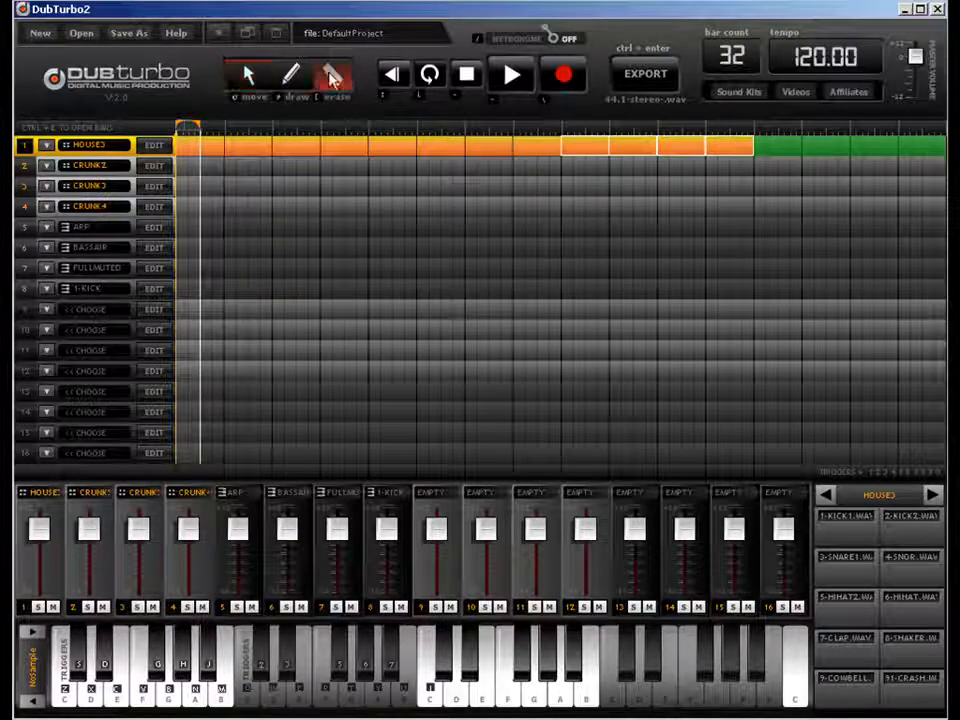
click(527, 146)
key(a)
drag(500, 148, 545, 152)
click(332, 75)
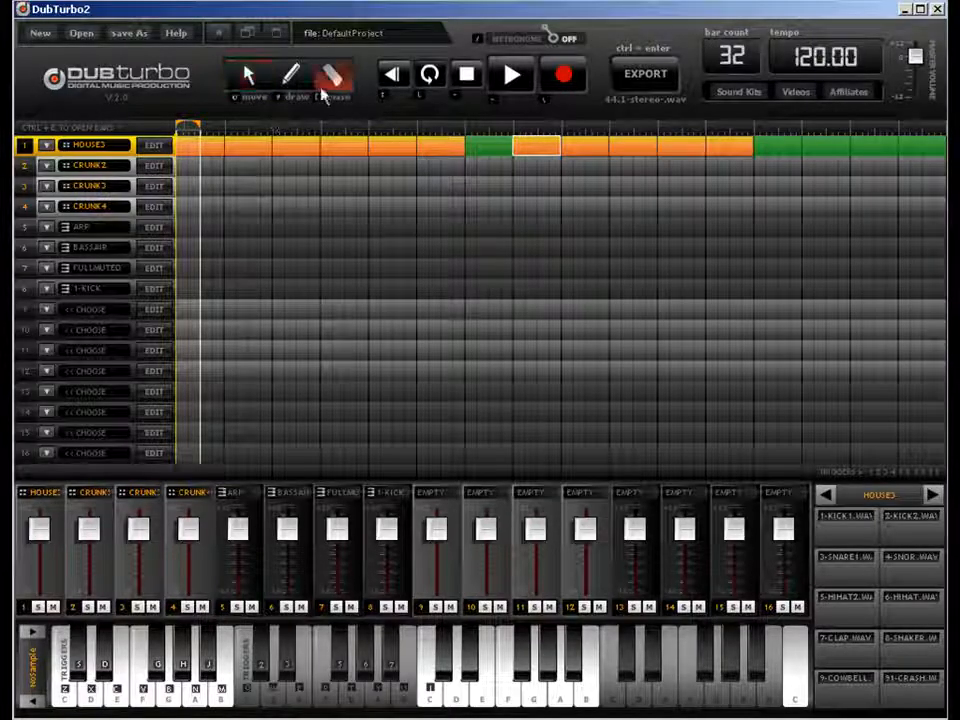
click(425, 157)
click(392, 150)
click(313, 150)
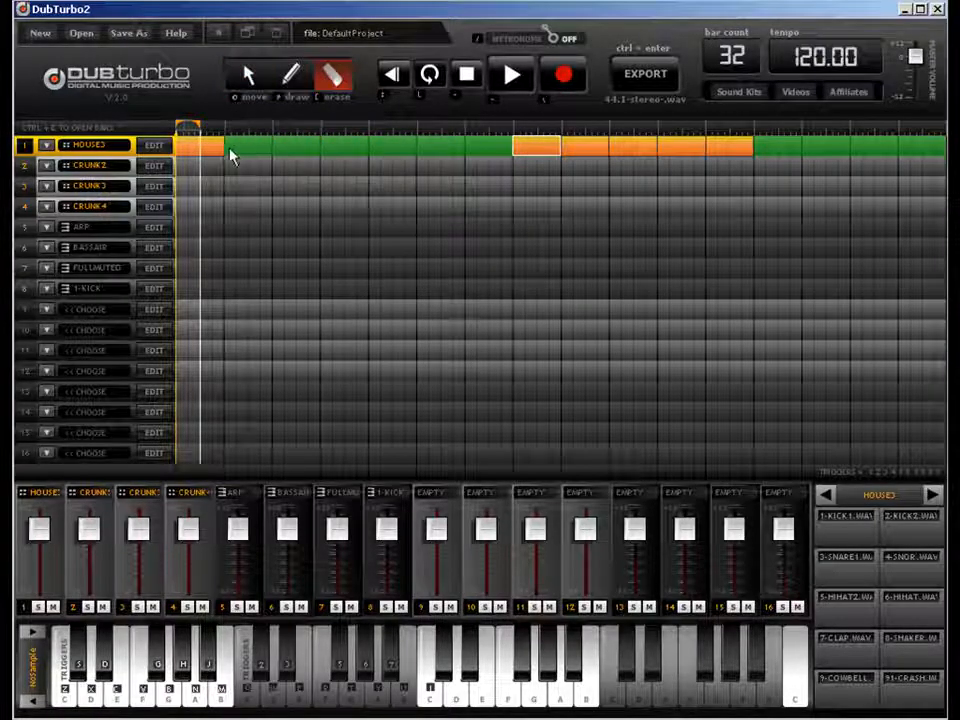
- Erase every 8-SHAKER hit from the HOUSE3 block in the eighth slot and complete the pattern
click(248, 76)
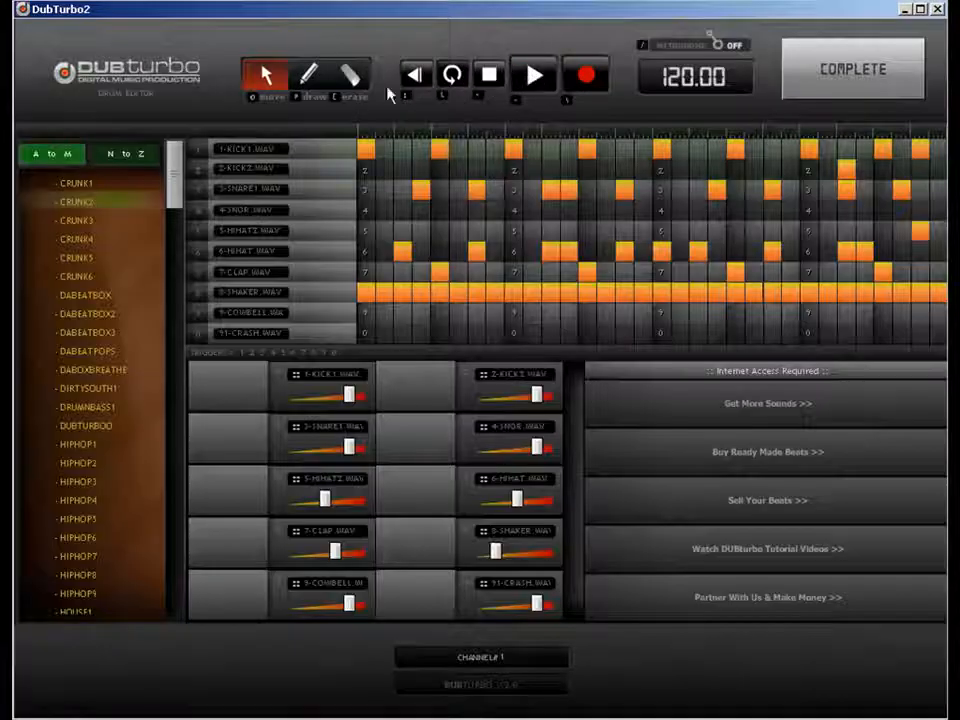
key(e)
click(368, 293)
click(418, 295)
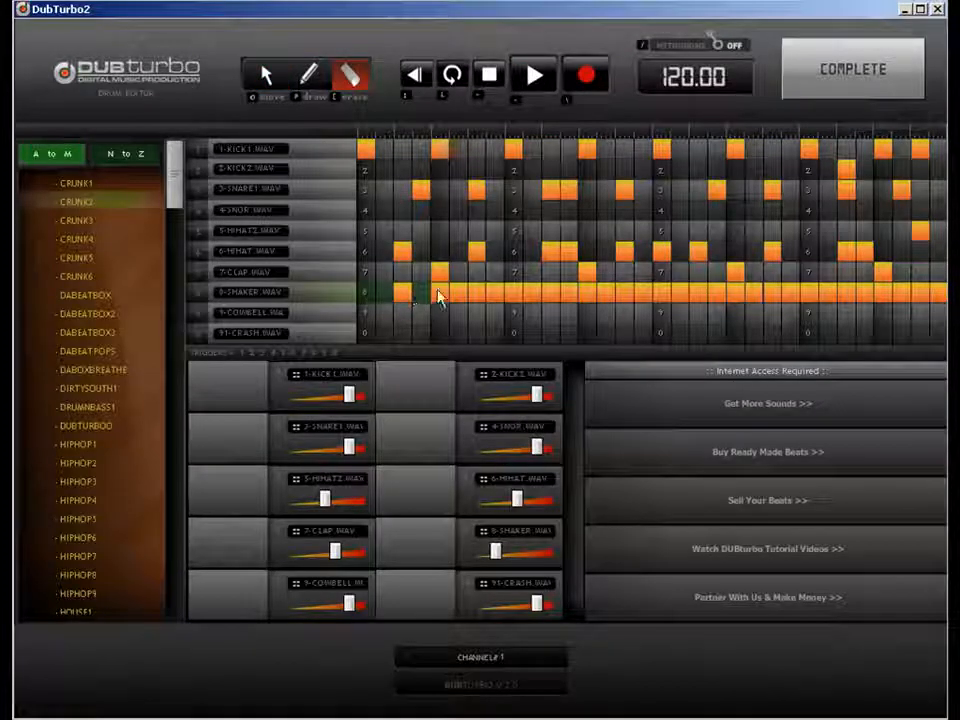
drag(406, 302, 889, 303)
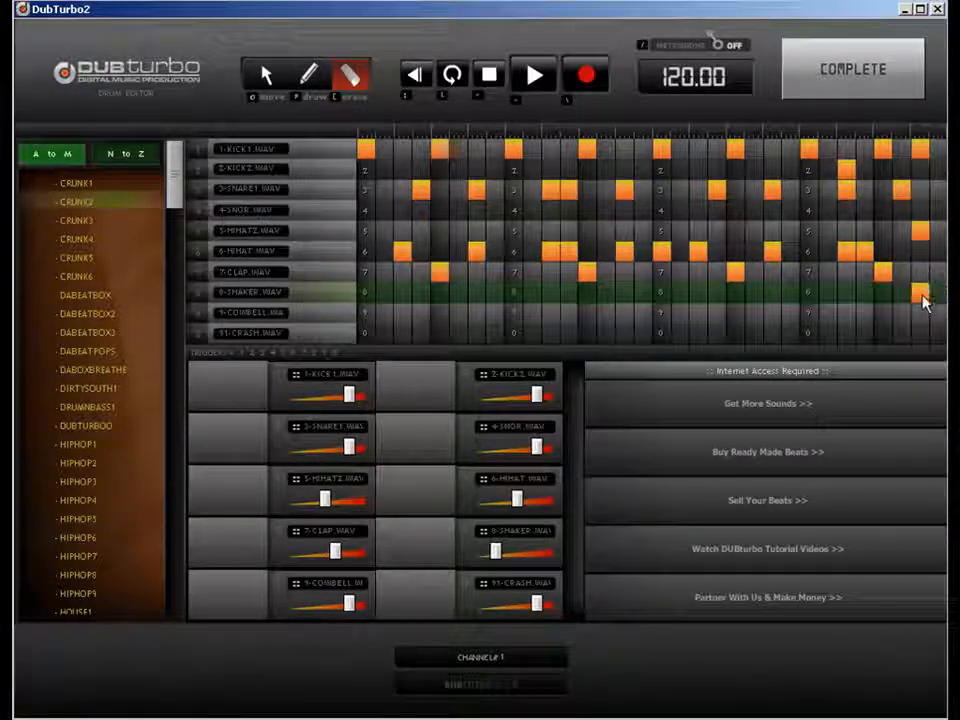
click(852, 70)
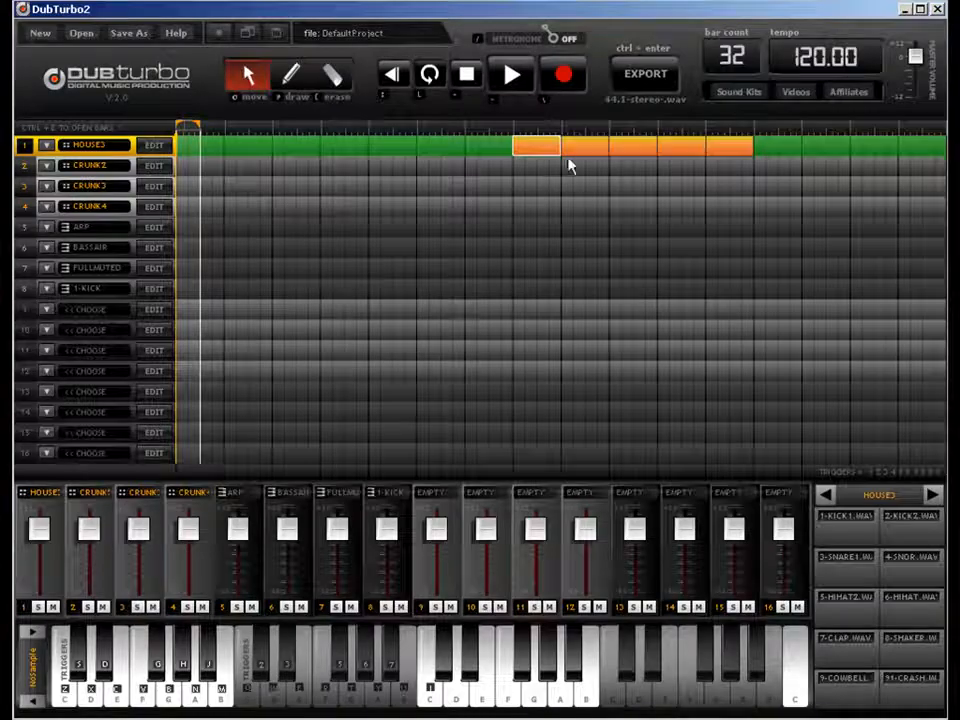
- Copy the block without shaker hits into the seventh and sixth slots of the HOUSE3 track
double_click(482, 154)
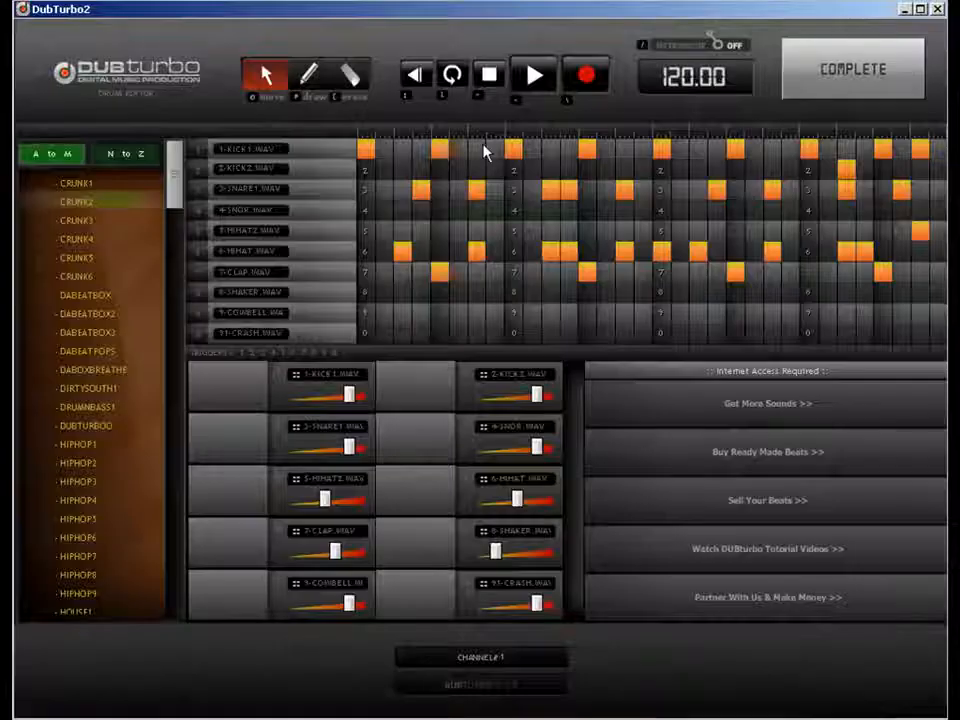
click(350, 75)
click(800, 68)
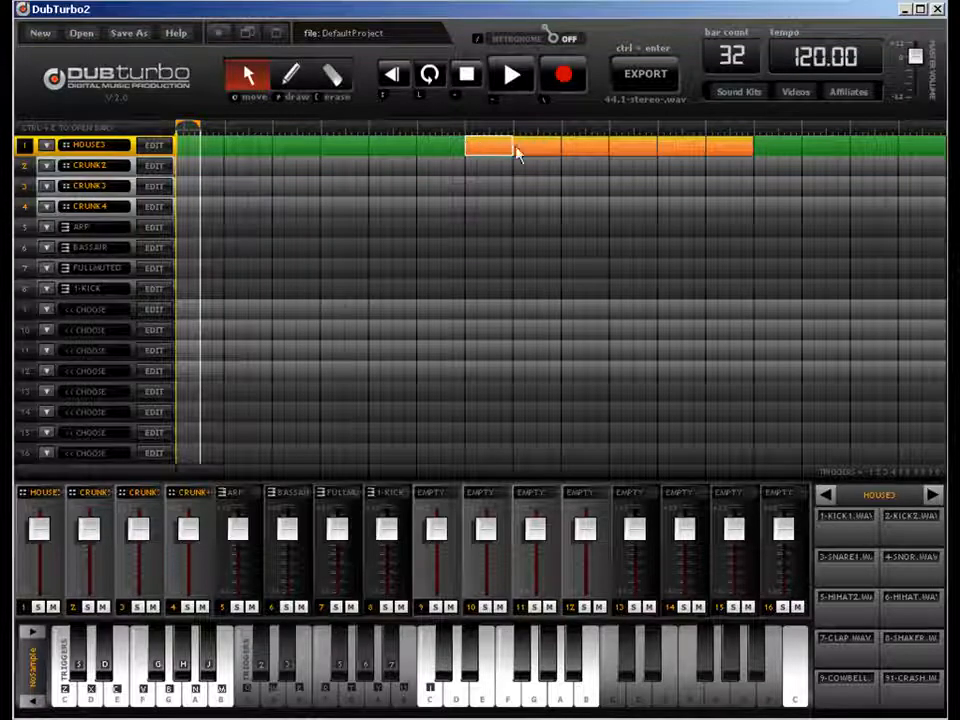
drag(487, 153, 435, 148)
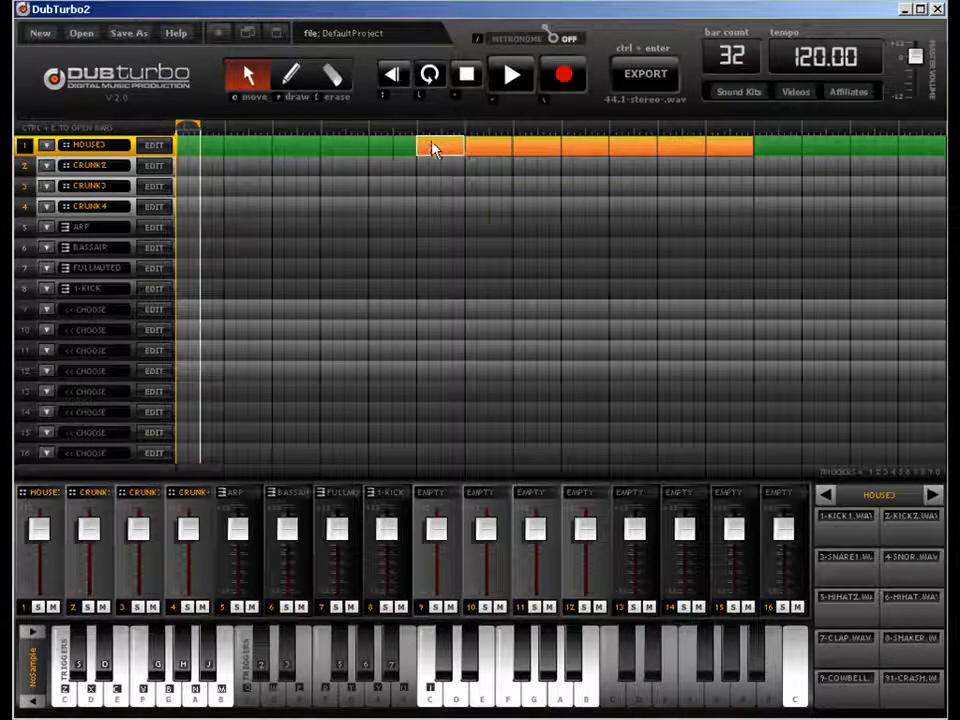
- Erase all 7-CLAP hits from the sixth HOUSE3 block, and copy that block toward the start into the fifth slot
double_click(456, 158)
click(350, 75)
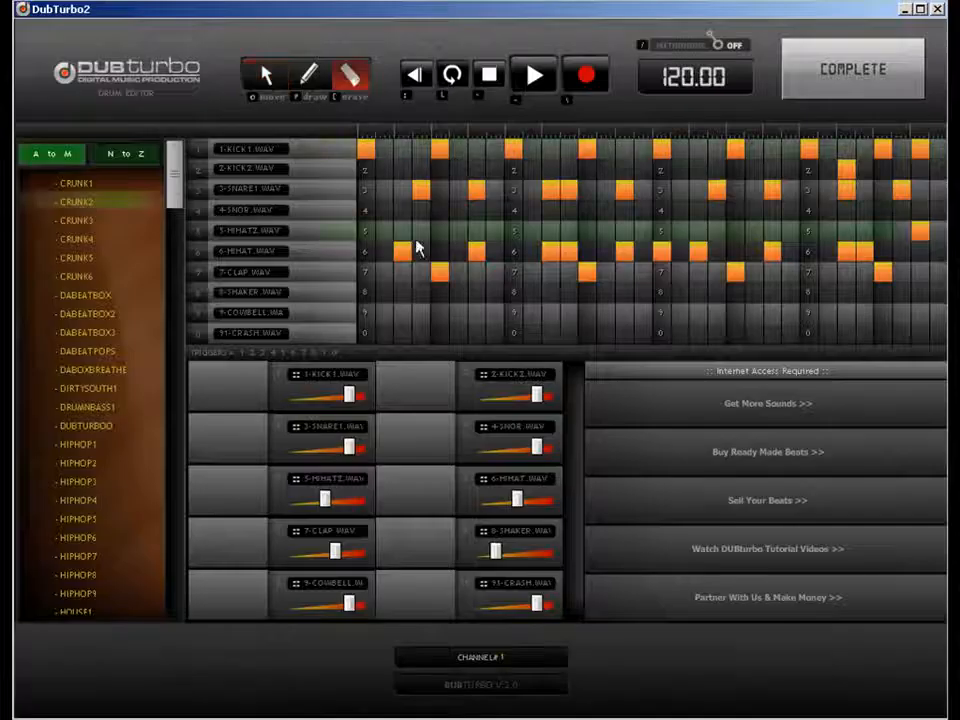
click(442, 272)
click(587, 272)
click(736, 273)
click(884, 273)
click(848, 80)
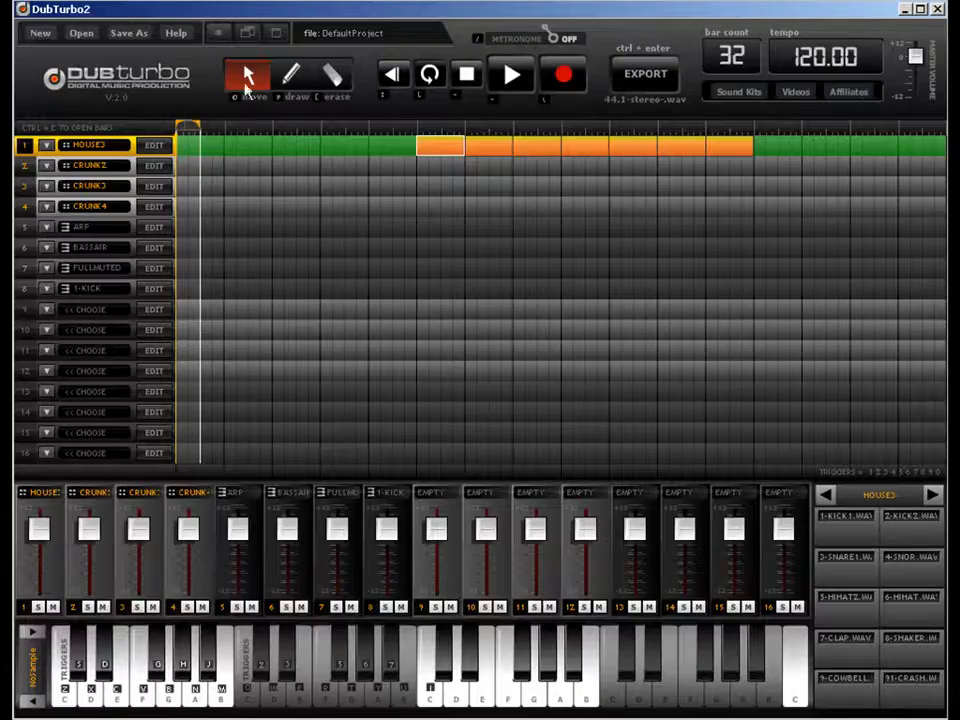
drag(415, 148, 364, 154)
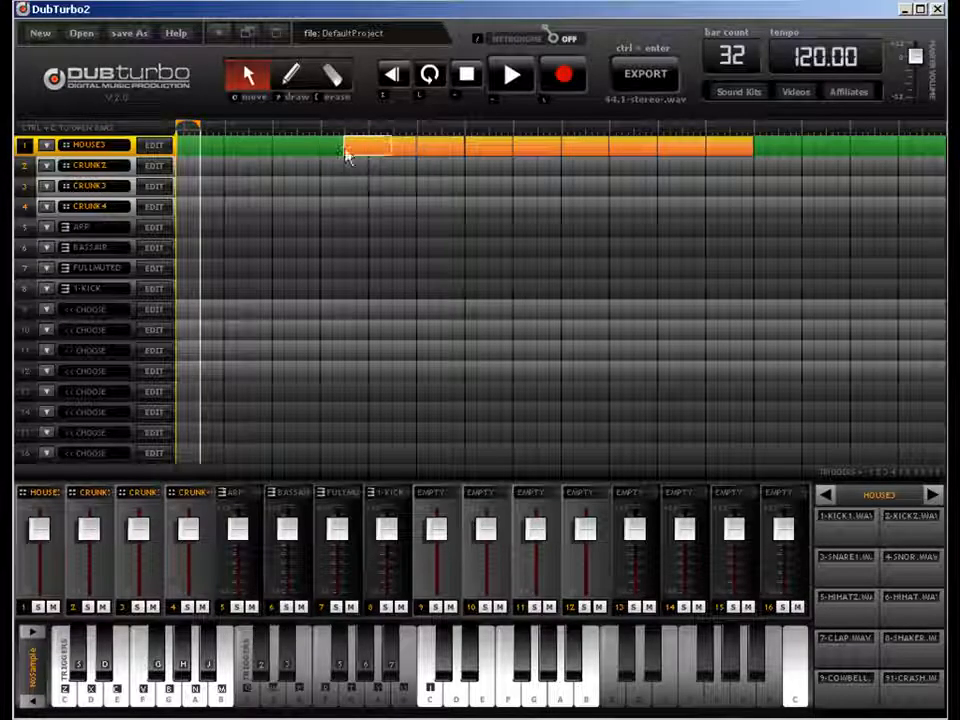
- Erase all 6-HIHAT hits from the block copied to the fourth slot, and copy it into the third and second slots
double_click(354, 148)
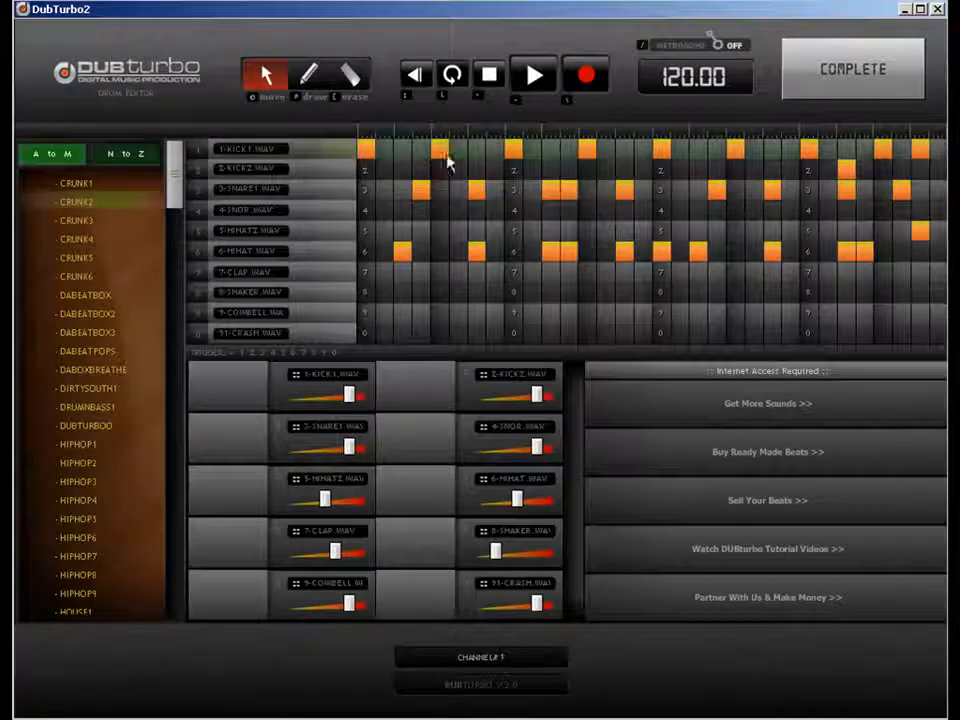
click(358, 78)
click(403, 252)
click(475, 251)
click(625, 254)
click(661, 254)
click(698, 254)
click(772, 254)
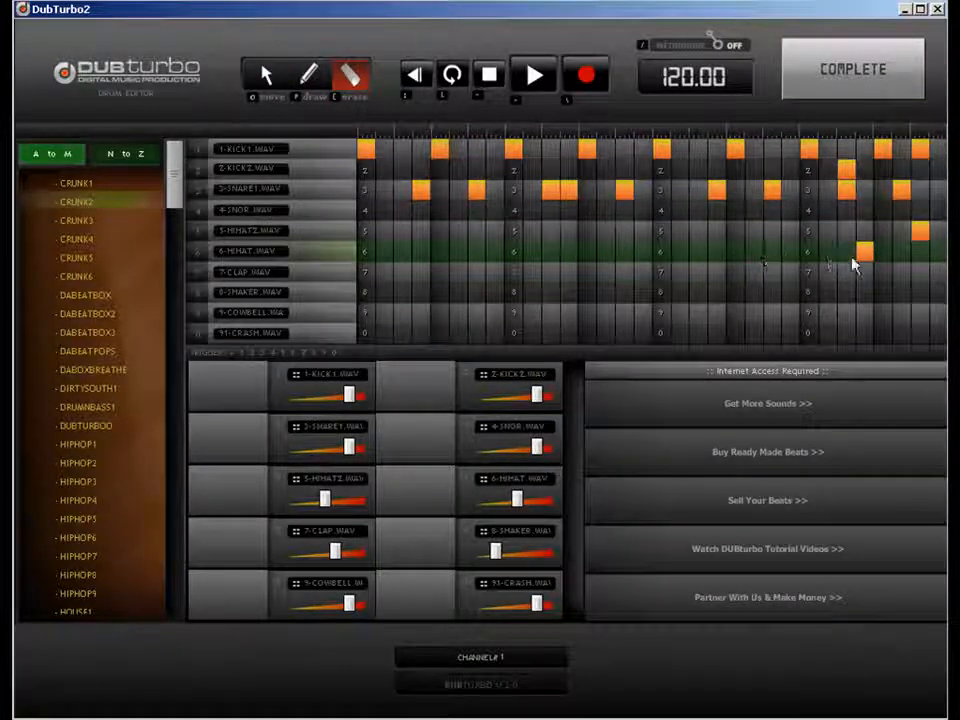
click(851, 90)
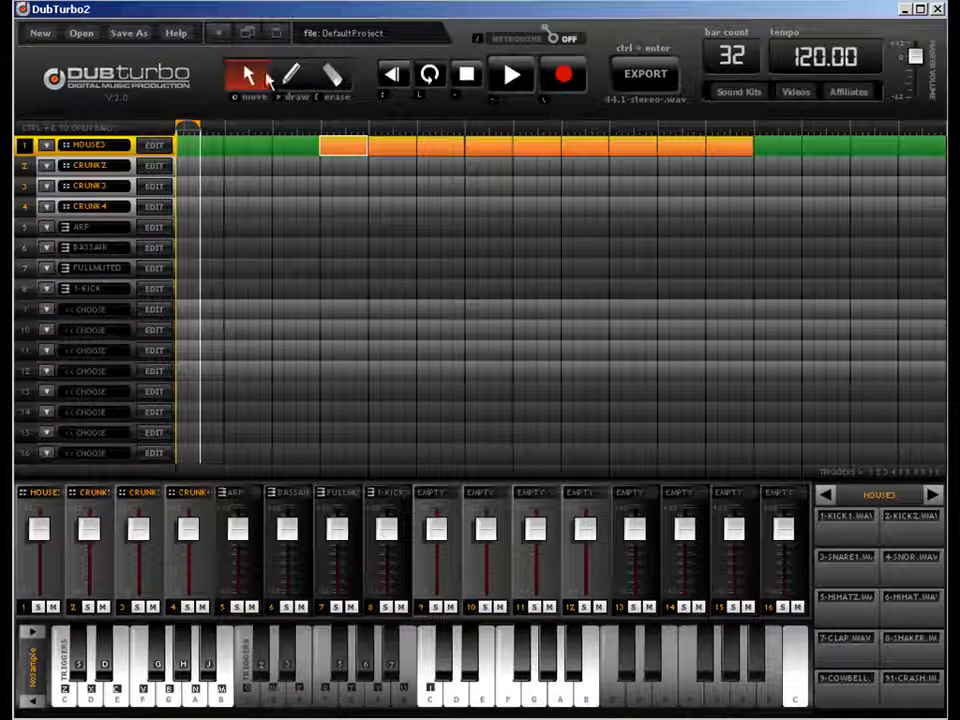
click(306, 154)
click(265, 153)
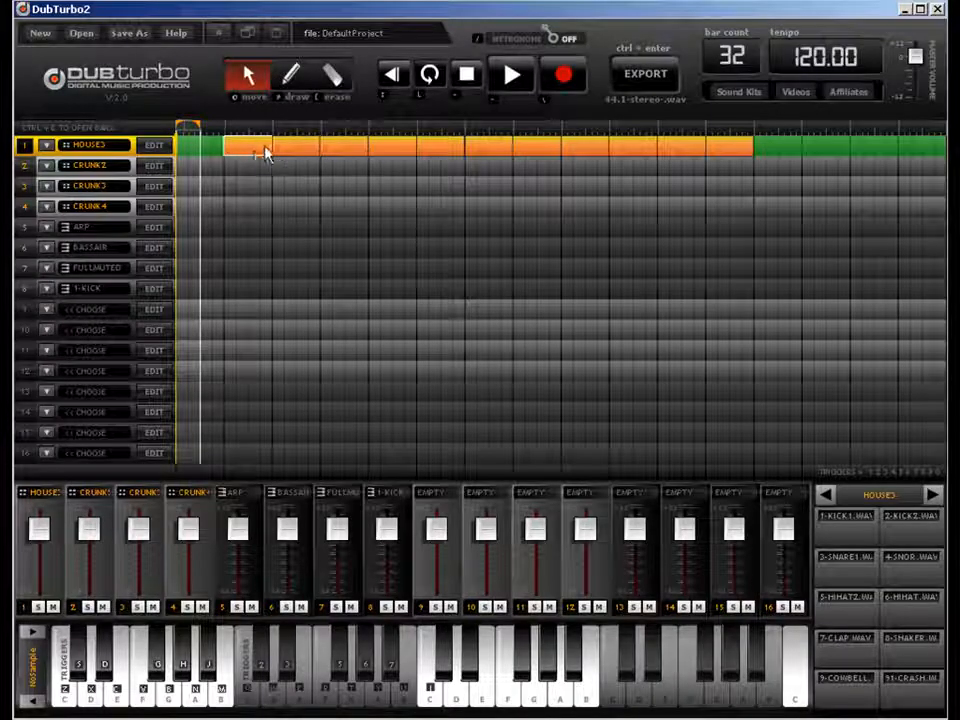
- Erase all 3-SNARE1, 2-KICK2 and 5-HIHAT2 hits from the second HOUSE3 block, and copy it into the first slot
double_click(261, 152)
click(350, 76)
click(421, 189)
click(477, 190)
click(550, 190)
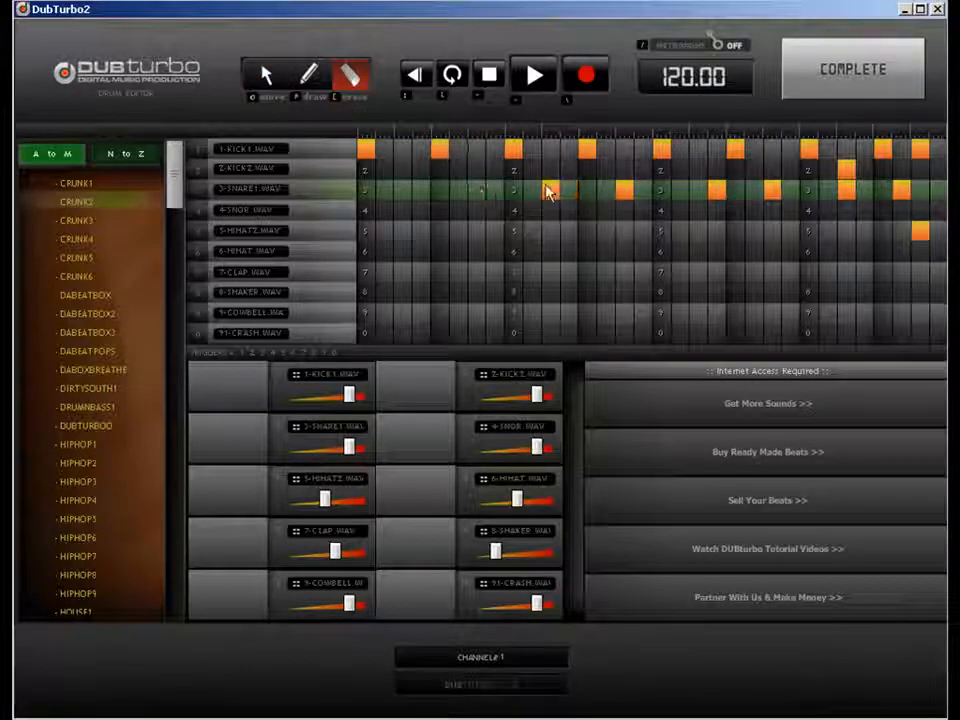
click(548, 192)
click(713, 191)
click(775, 191)
click(852, 192)
click(848, 171)
click(899, 191)
click(919, 230)
click(842, 86)
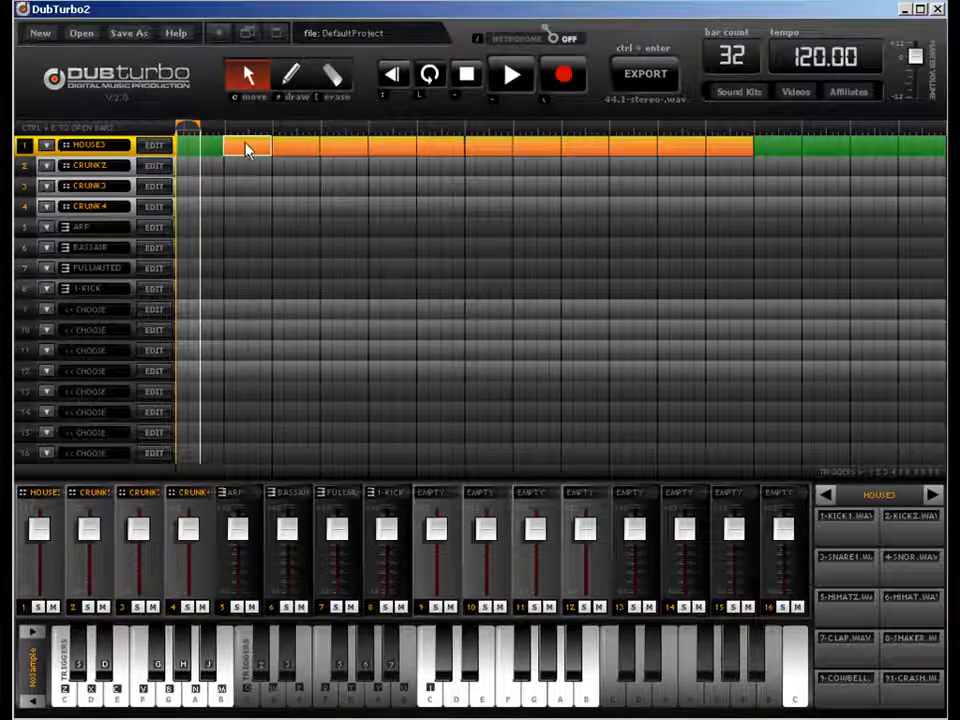
click(199, 148)
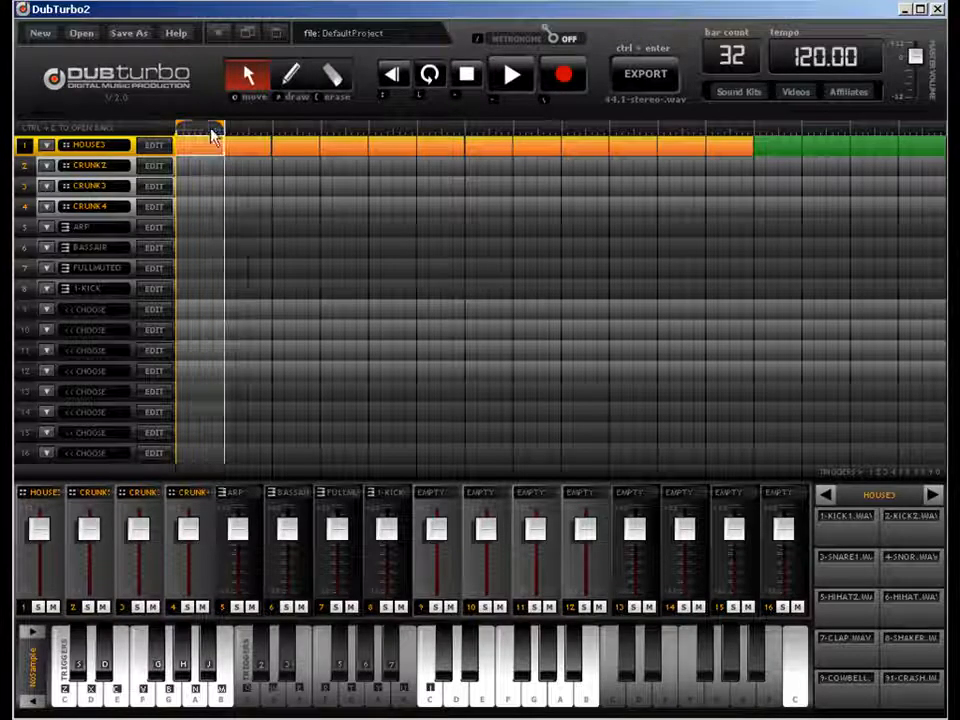
- Add a 91-CRASH hit at the start of the ninth HOUSE3 block, and copy blocks nine through twelve into the last four slots
click(725, 153)
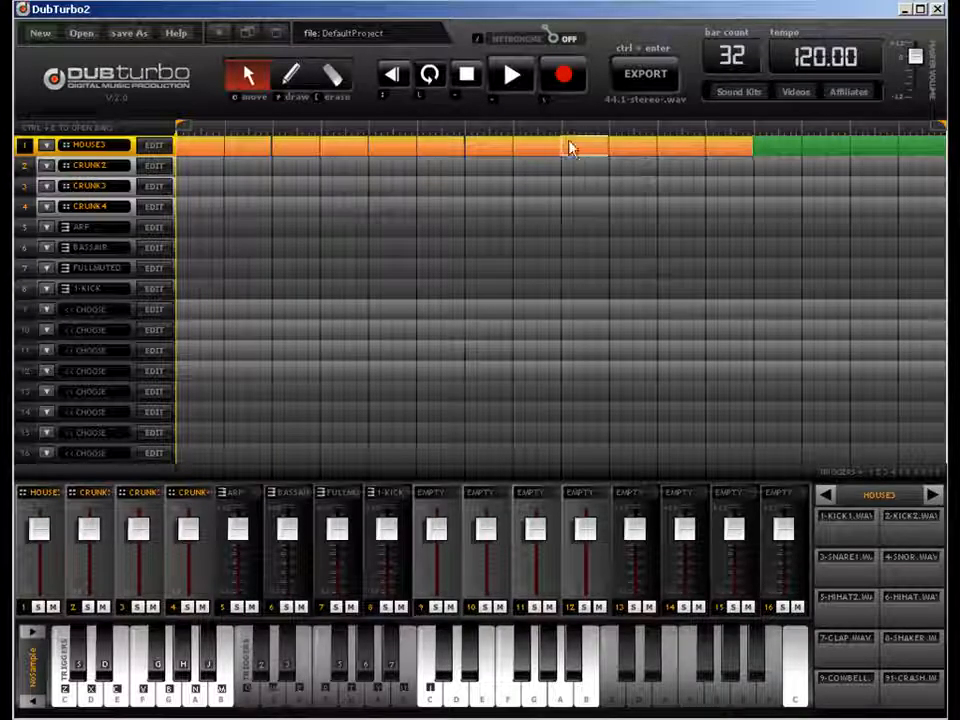
click(154, 145)
click(313, 88)
click(366, 336)
click(868, 78)
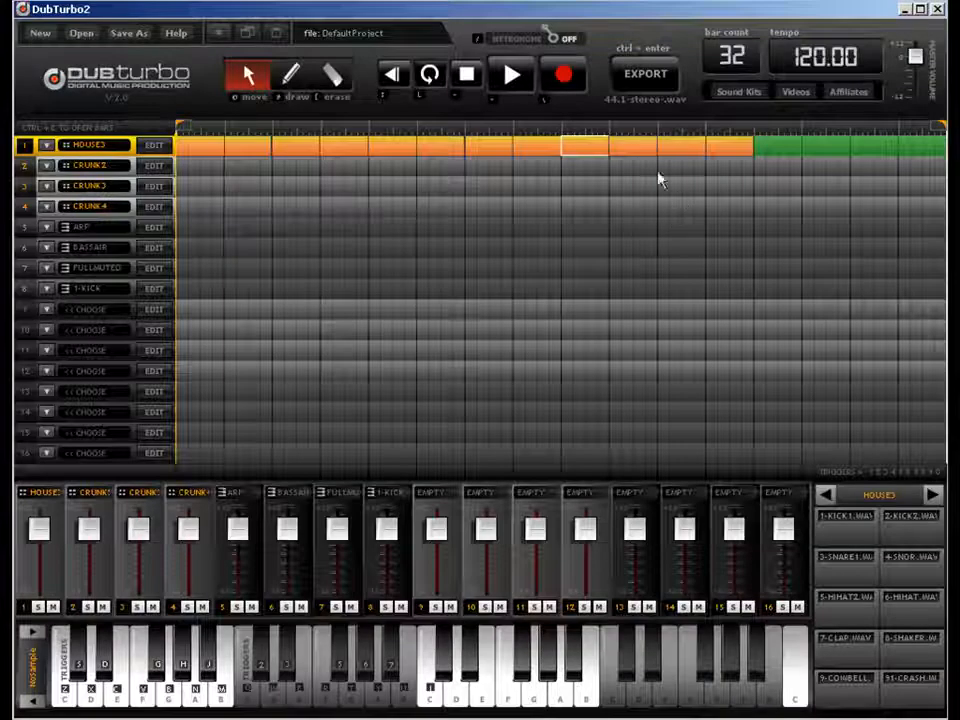
drag(660, 150, 722, 150)
drag(591, 150, 788, 153)
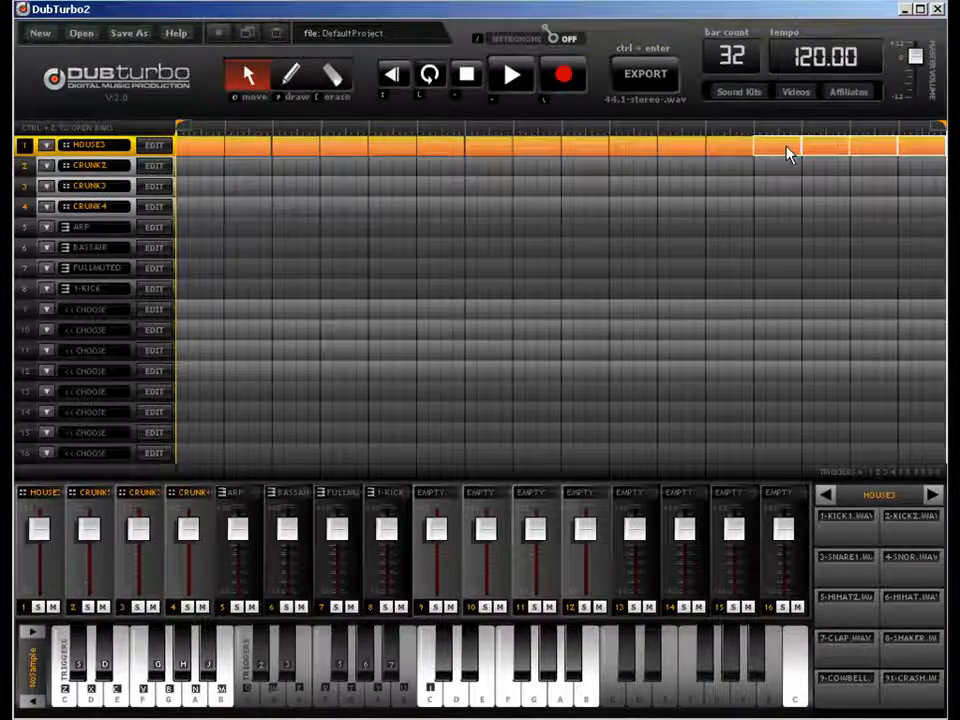
- Draw a CRUNK2 block in the ninth slot, lower its 4-SNARE38 volume, and fill it with a snare roll that gets progressively denser
click(292, 75)
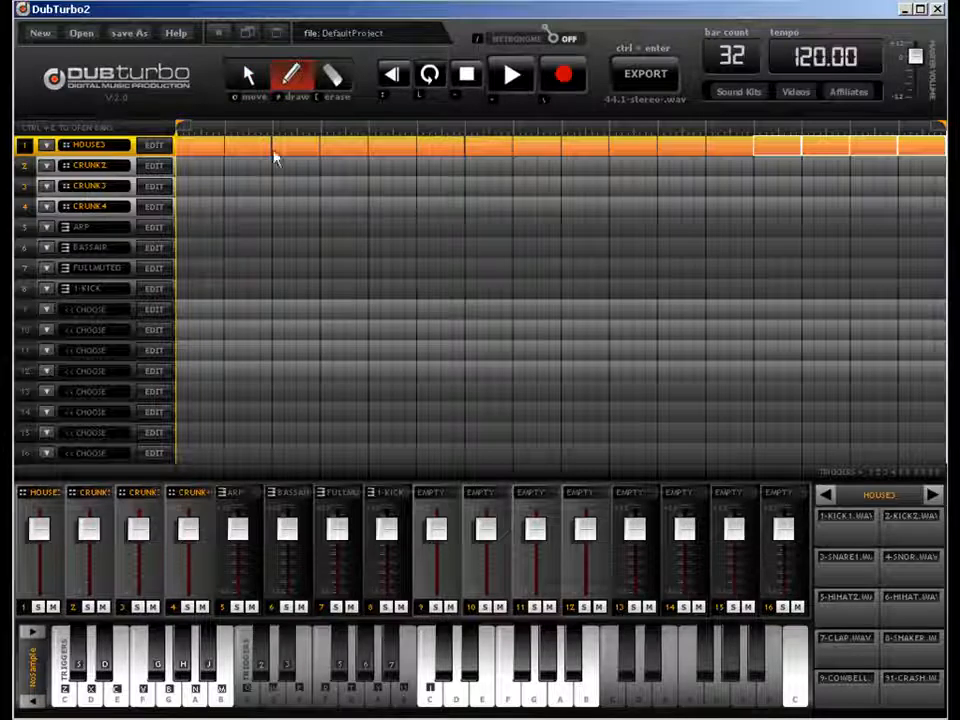
click(575, 166)
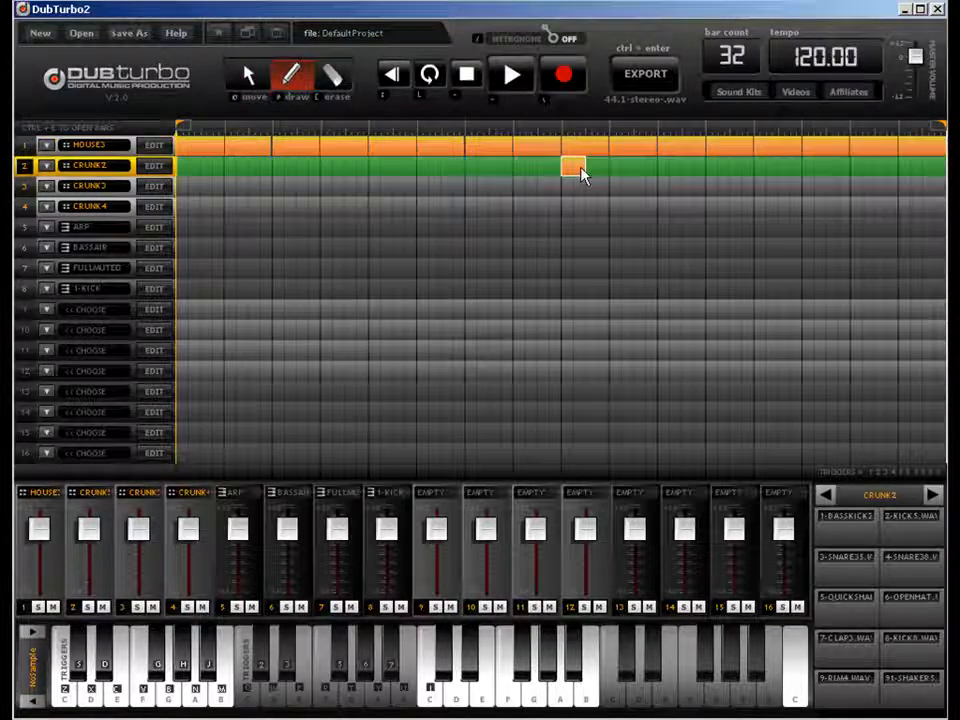
click(158, 167)
click(305, 71)
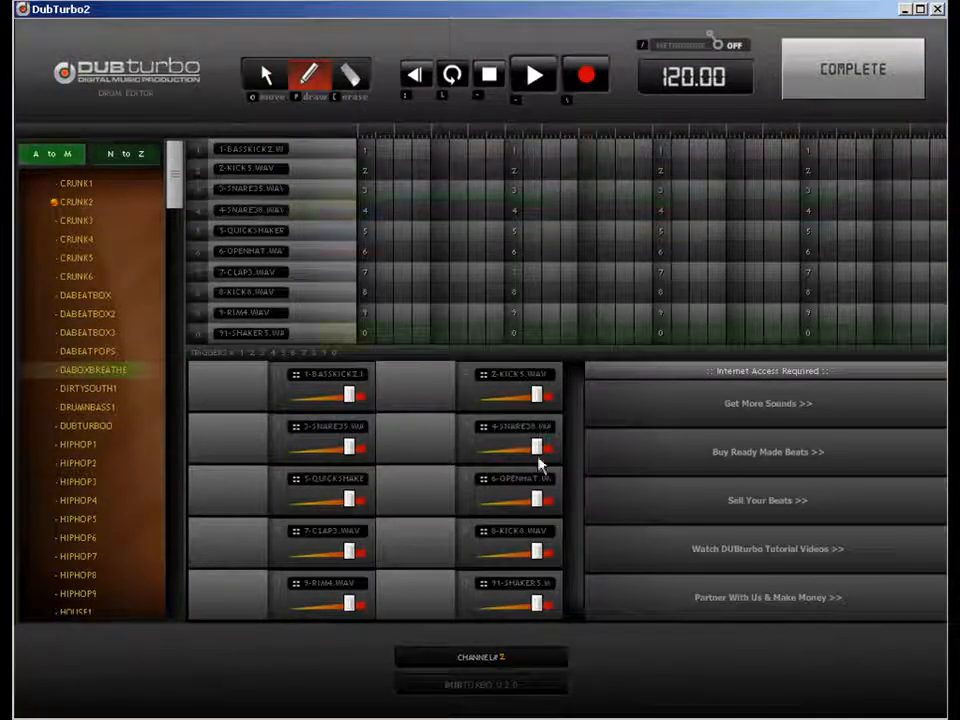
drag(536, 448, 503, 448)
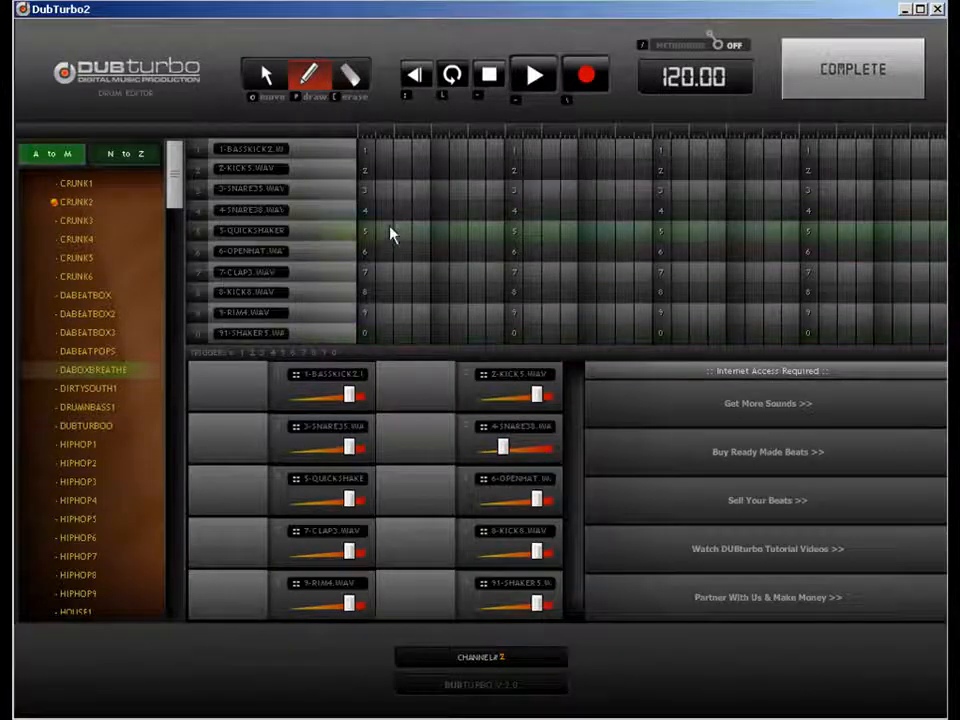
click(366, 210)
drag(440, 210, 843, 205)
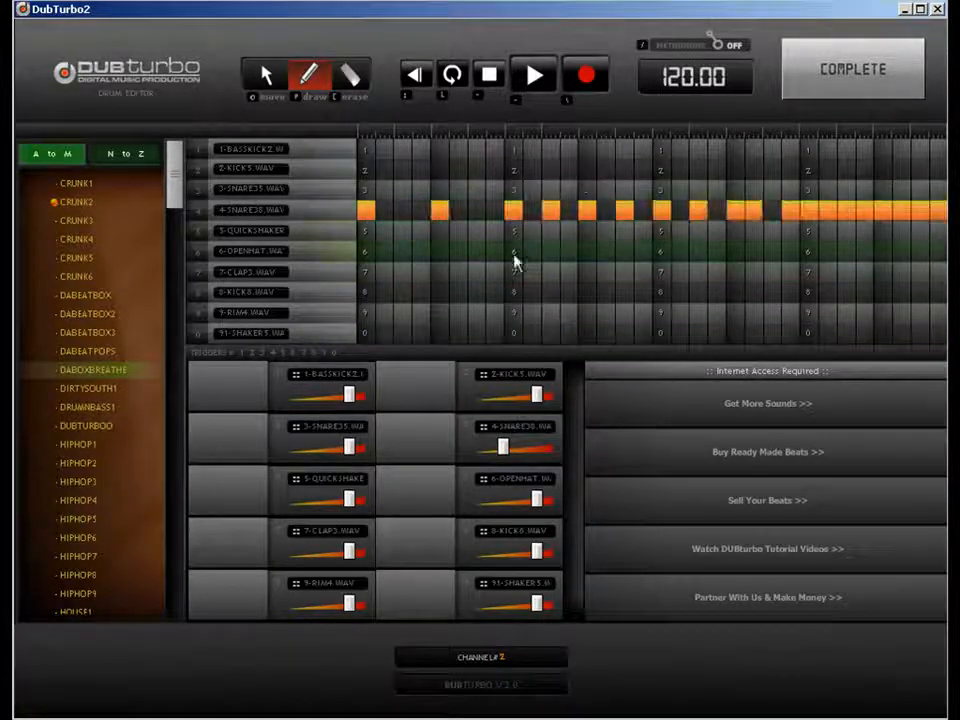
click(872, 76)
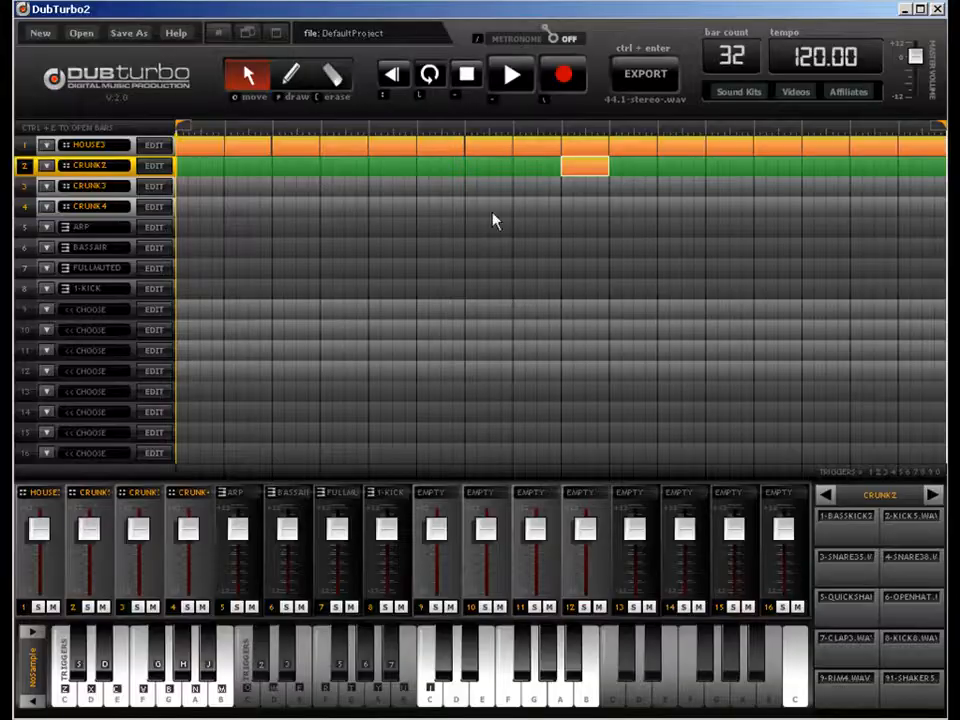
- Place the CRUNK2 snare-roll block in the eighth and last slots, and play the arrangement
click(597, 146)
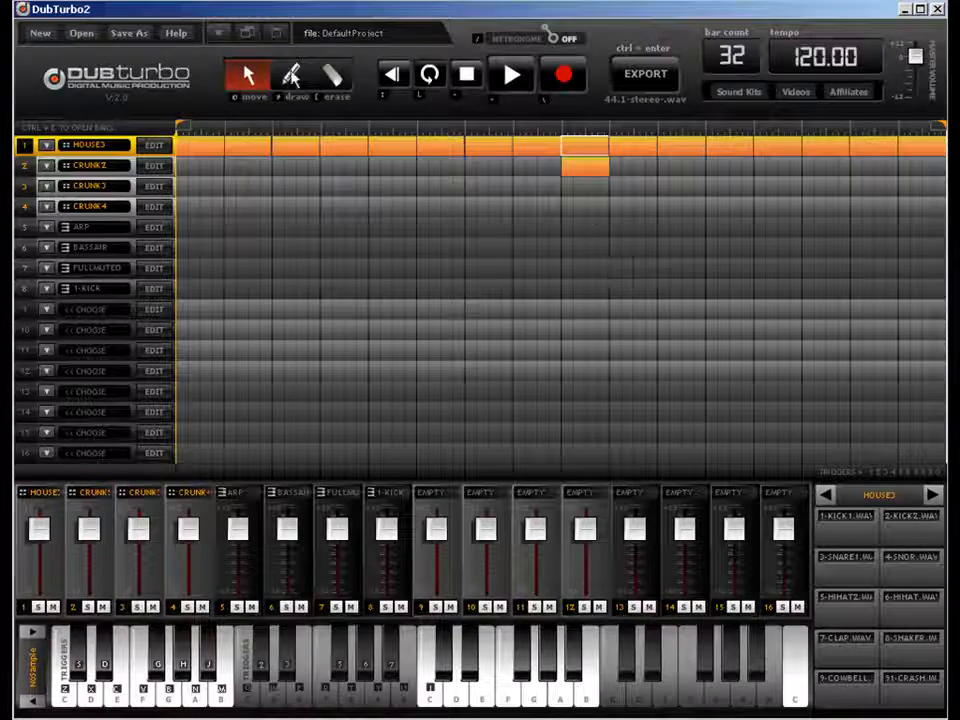
drag(561, 171, 931, 167)
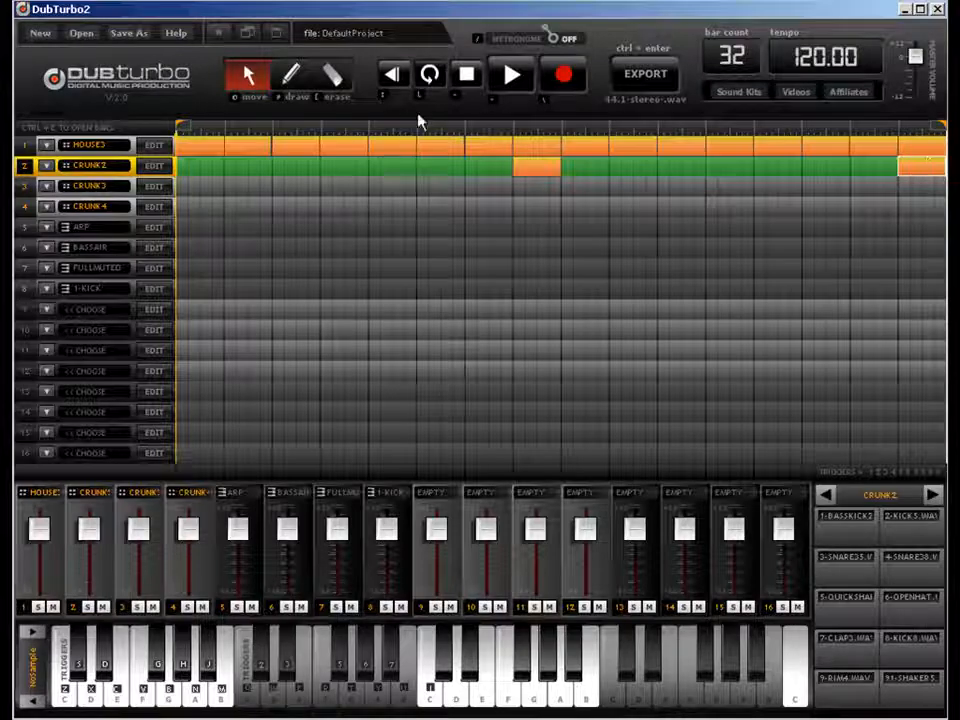
key(space)
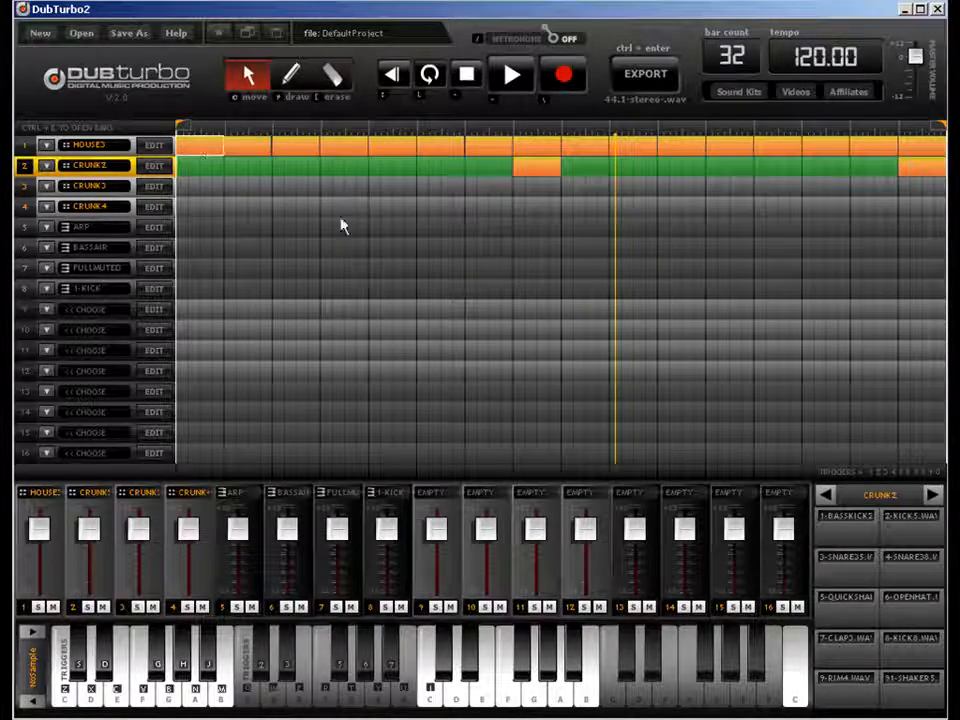
- Lower the 3-SNARE1 volume of the HOUSE3 kit to slightly below the middle
click(210, 150)
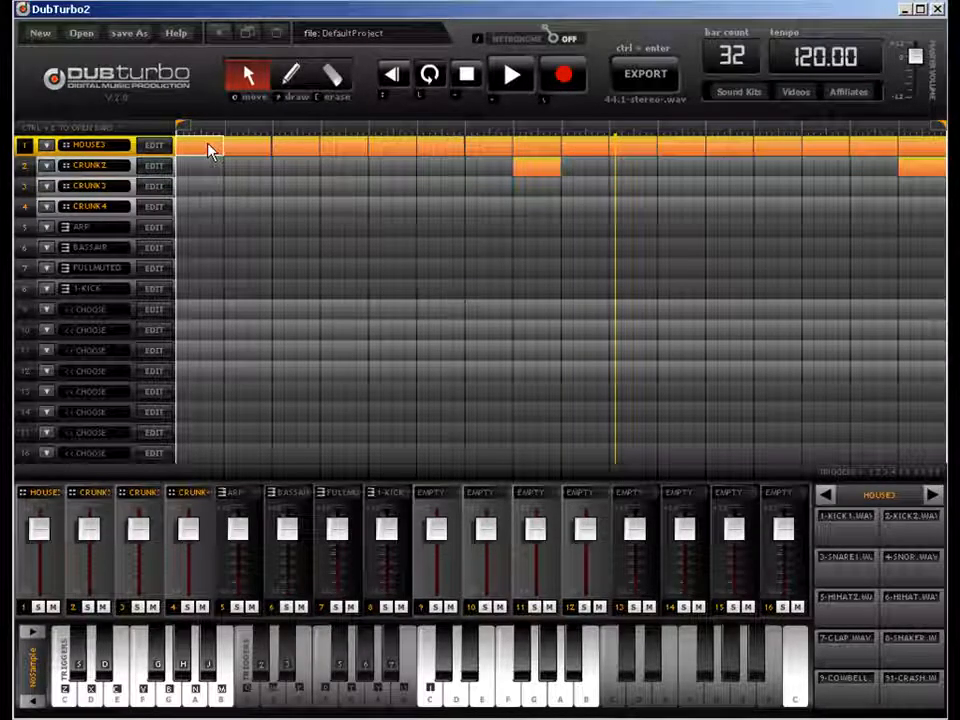
key(ctrl+e)
click(307, 82)
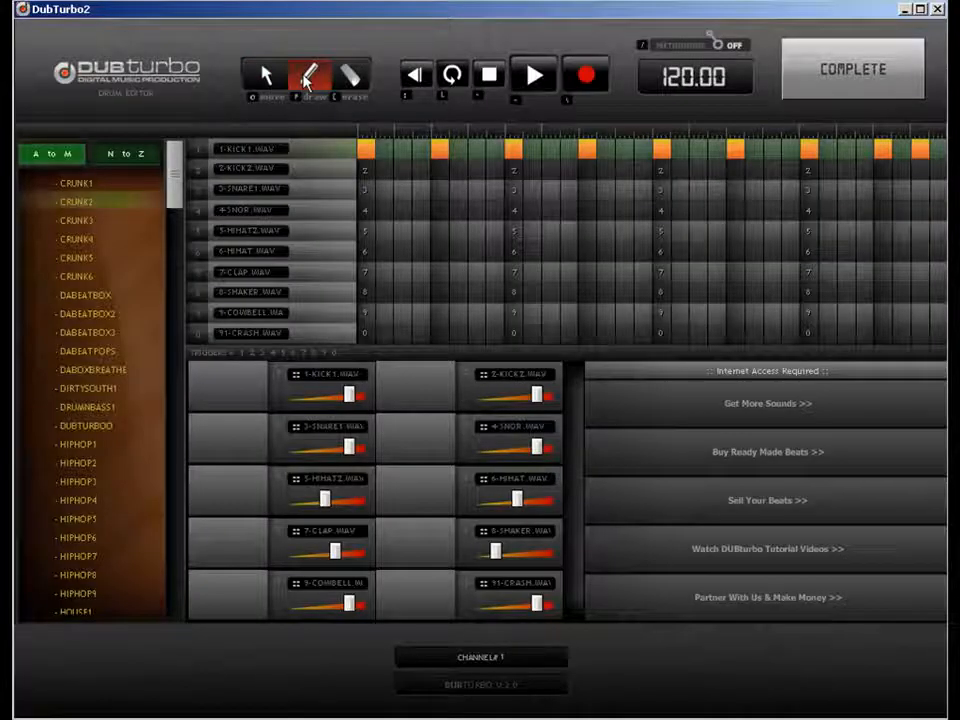
drag(347, 446, 322, 447)
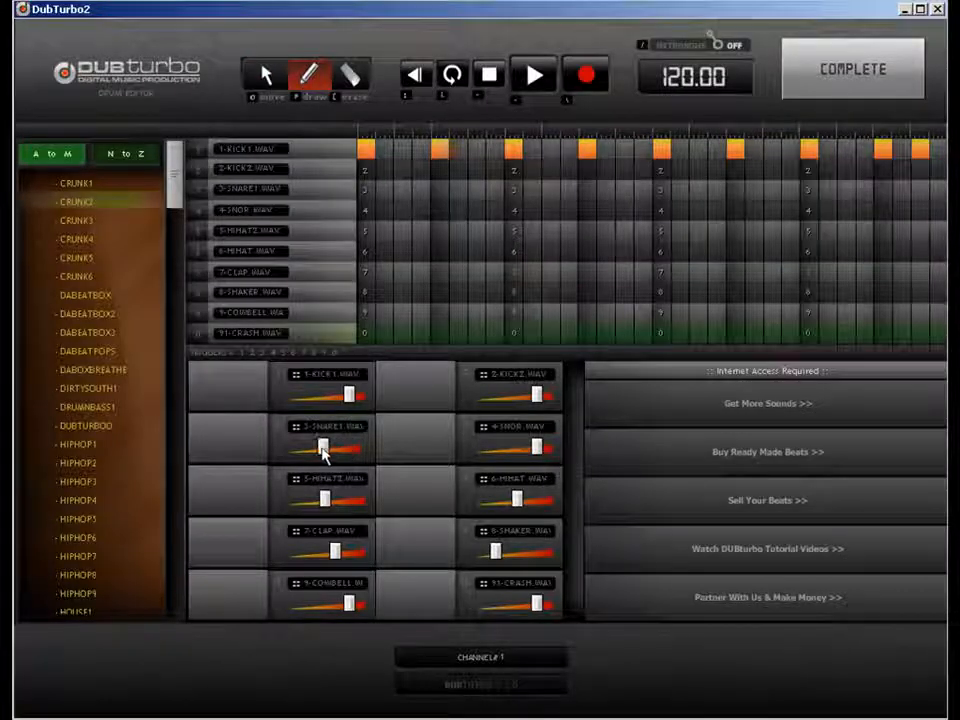
click(817, 88)
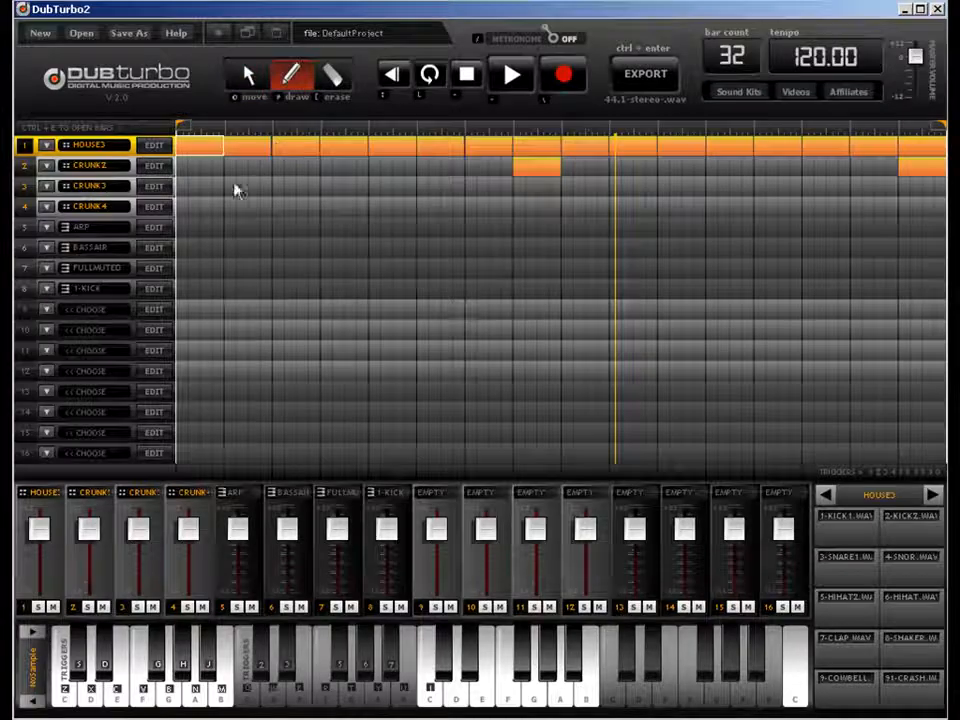
- Draw a block in the first slot of track 5 and choose BASSHINT from the BASSMADNESS sounds as its instrument
click(197, 232)
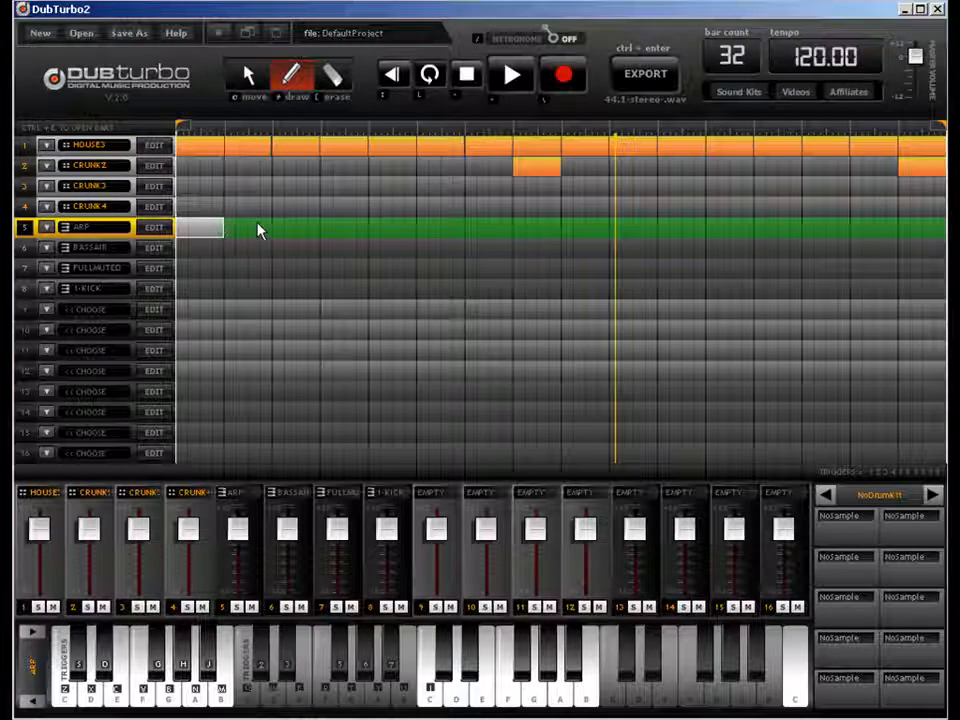
double_click(257, 231)
click(308, 76)
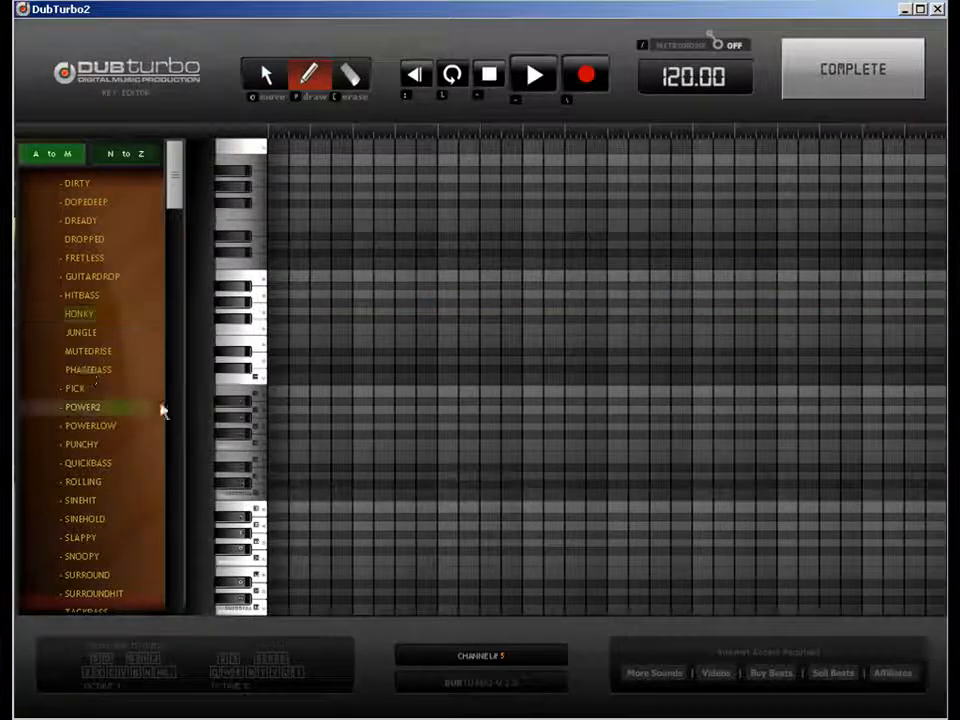
drag(176, 189, 183, 230)
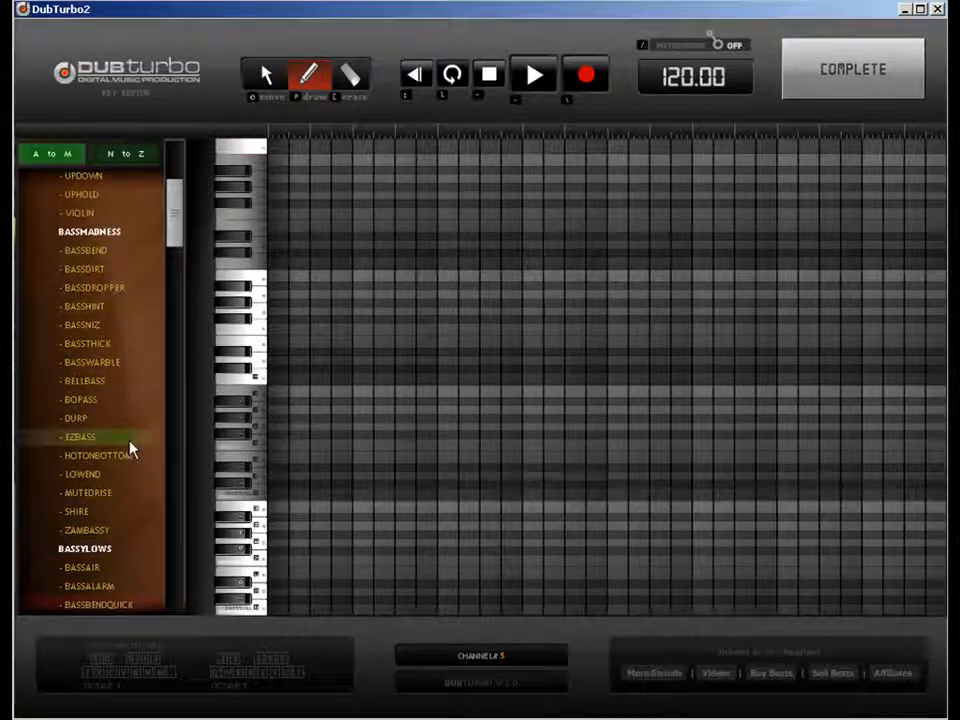
click(123, 587)
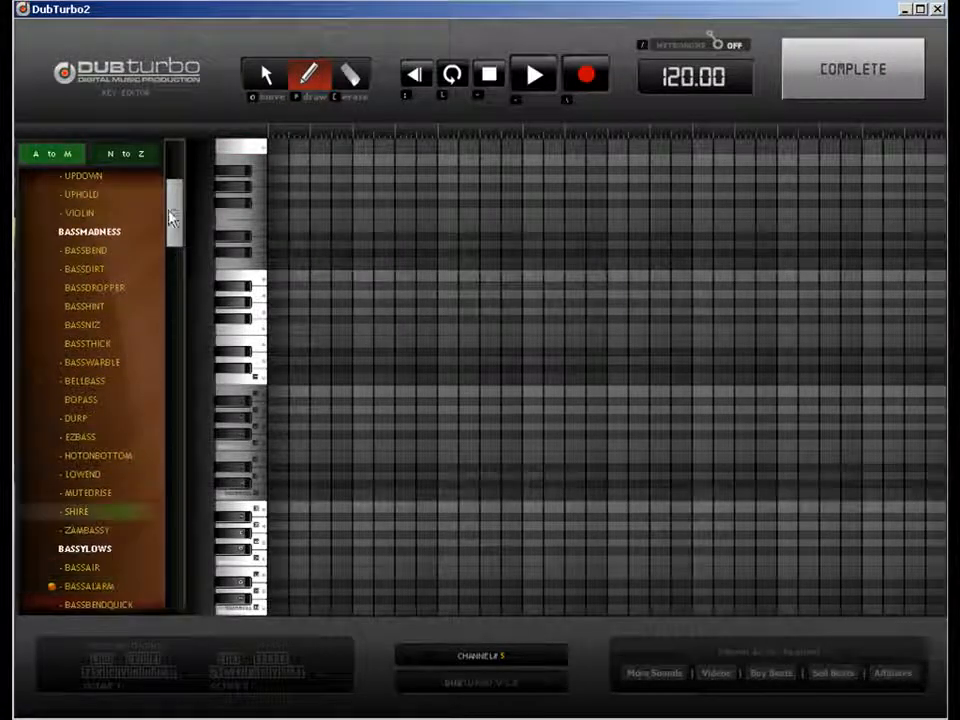
drag(176, 245, 176, 247)
click(125, 289)
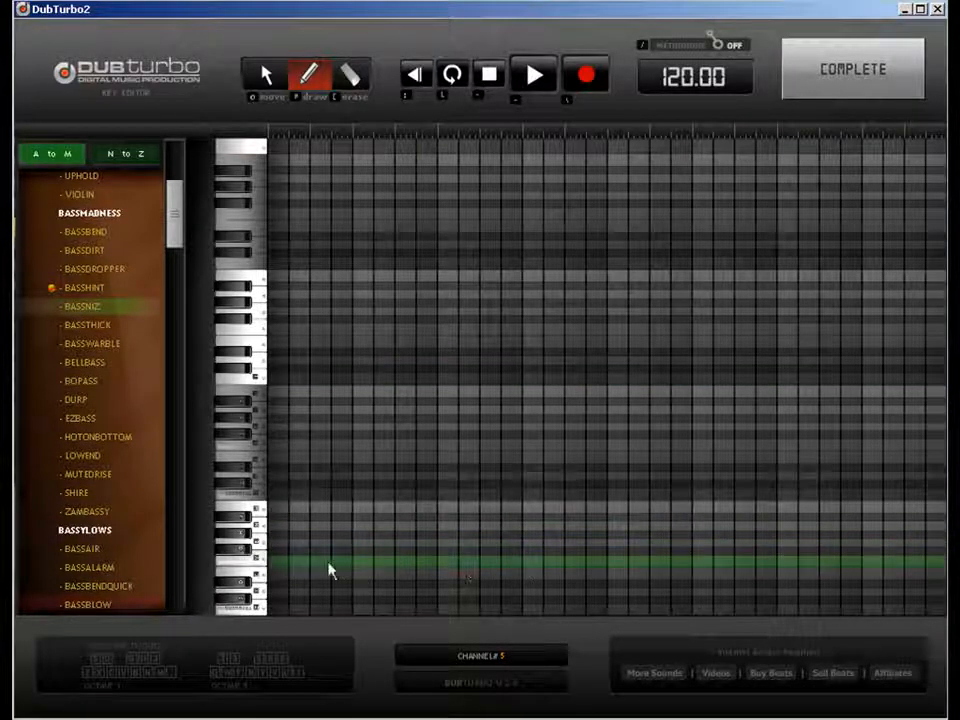
- Write four off-beat bass notes followed by four lower ones, and copy the block into the second through fourth slots of track 5
click(320, 495)
click(490, 496)
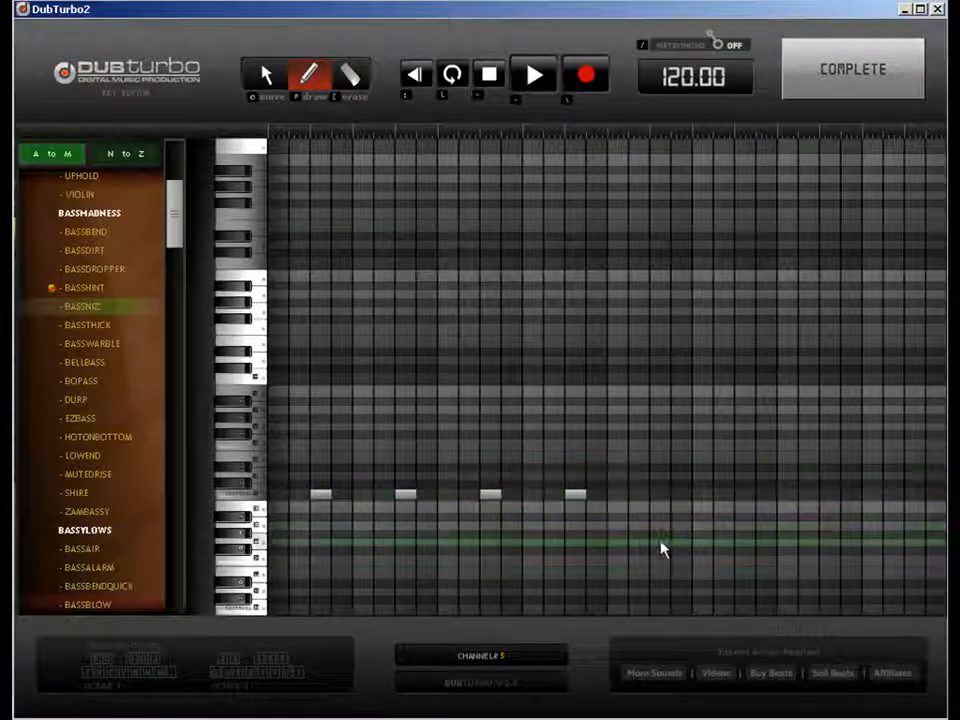
click(663, 546)
click(748, 547)
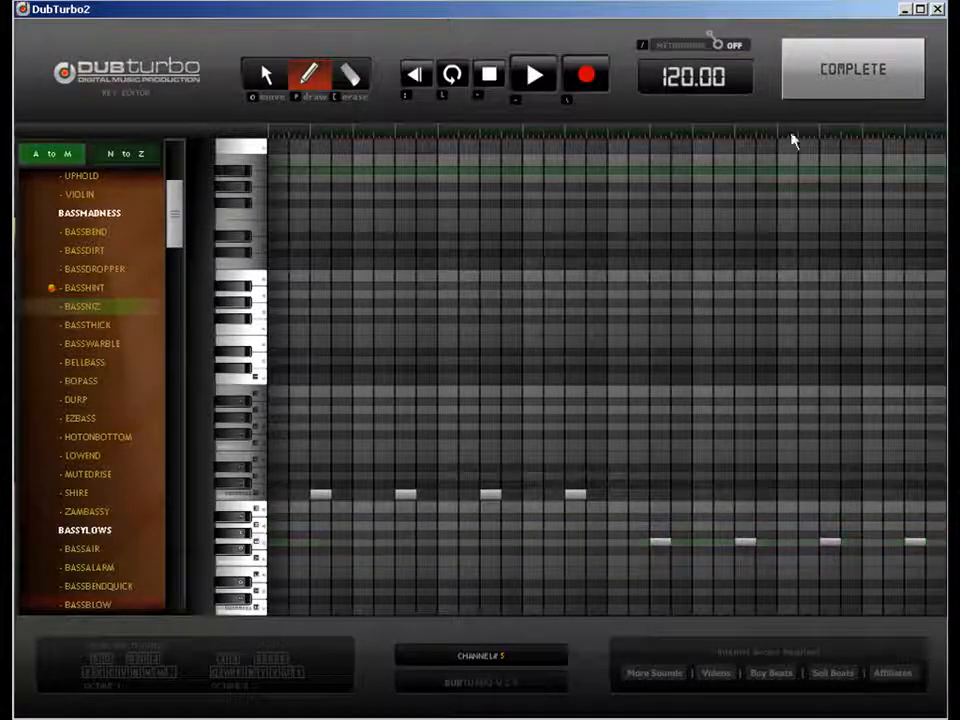
click(830, 80)
drag(210, 224, 297, 224)
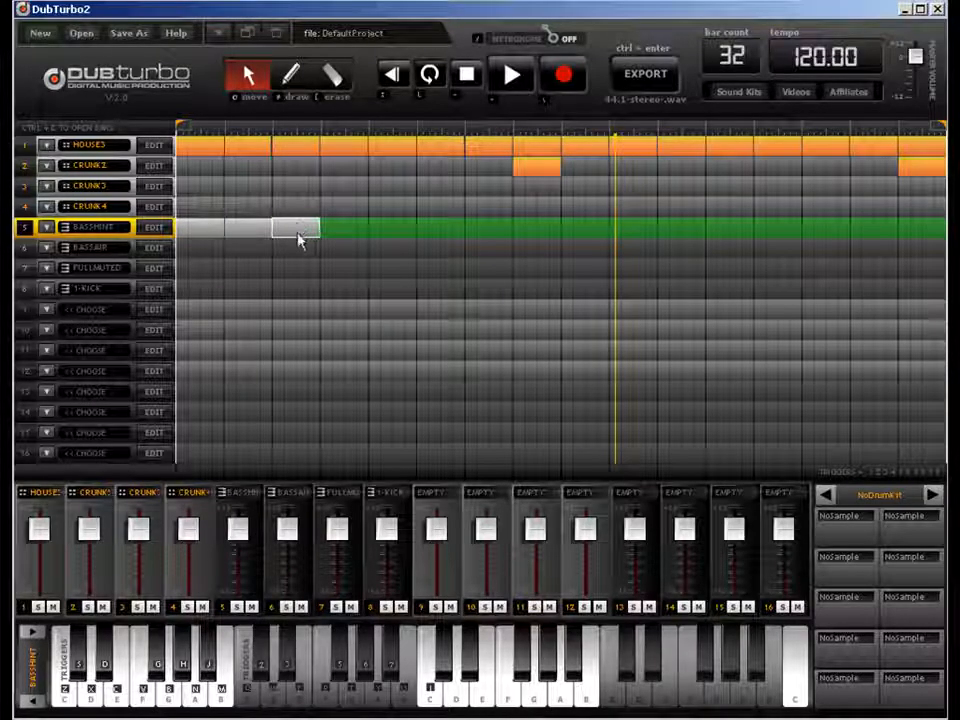
key(space)
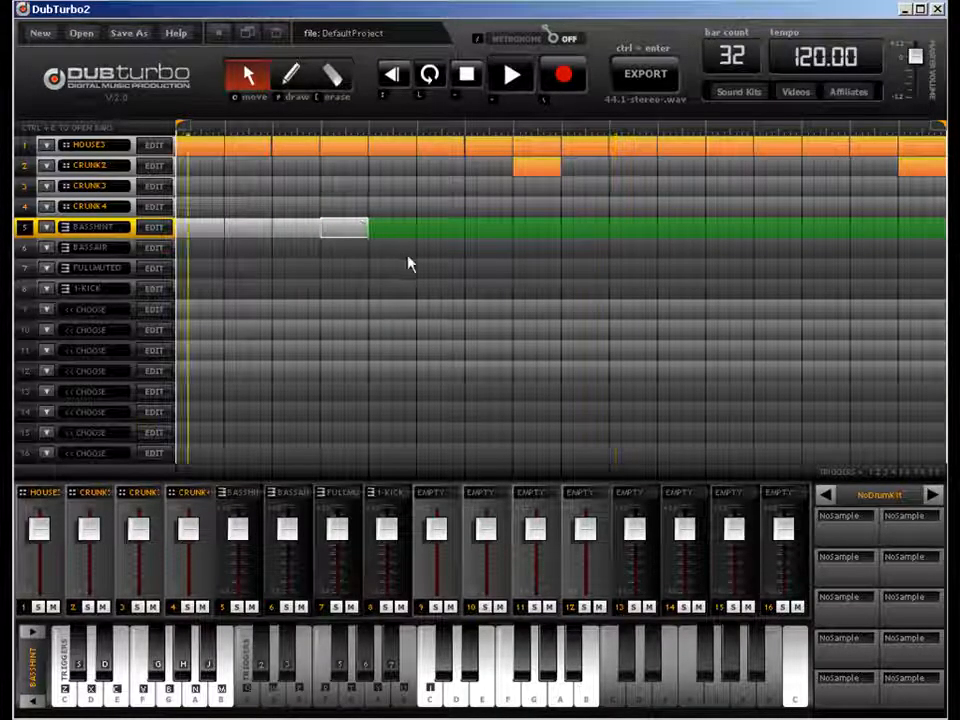
- Change the bass instrument on track 5 to PUNCHY and lower that track's mixer volume
click(155, 229)
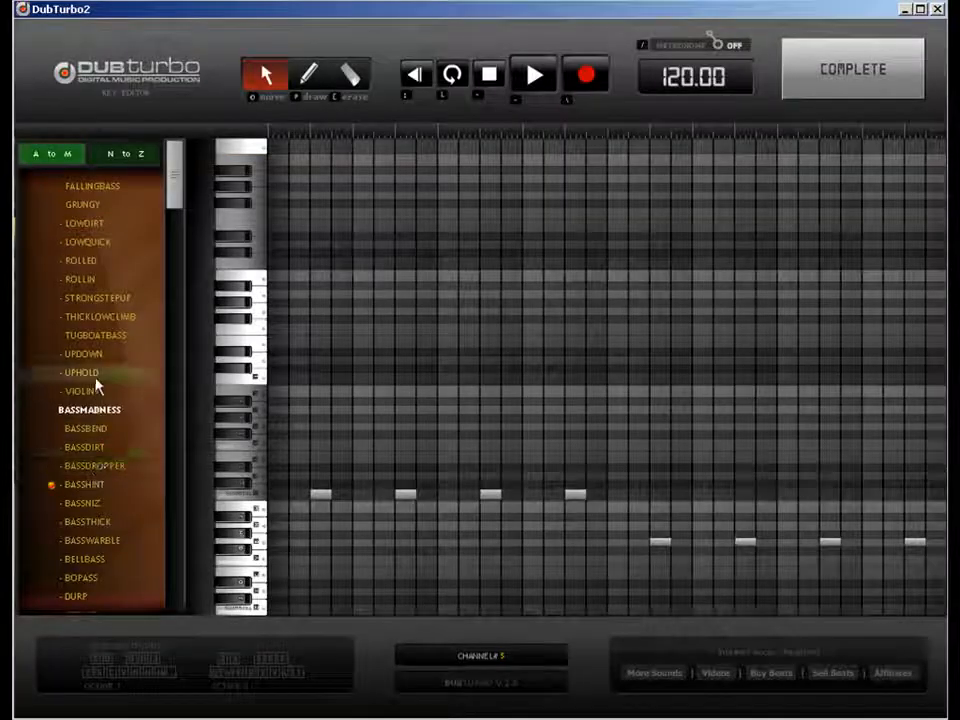
scroll(176, 184, down, 5)
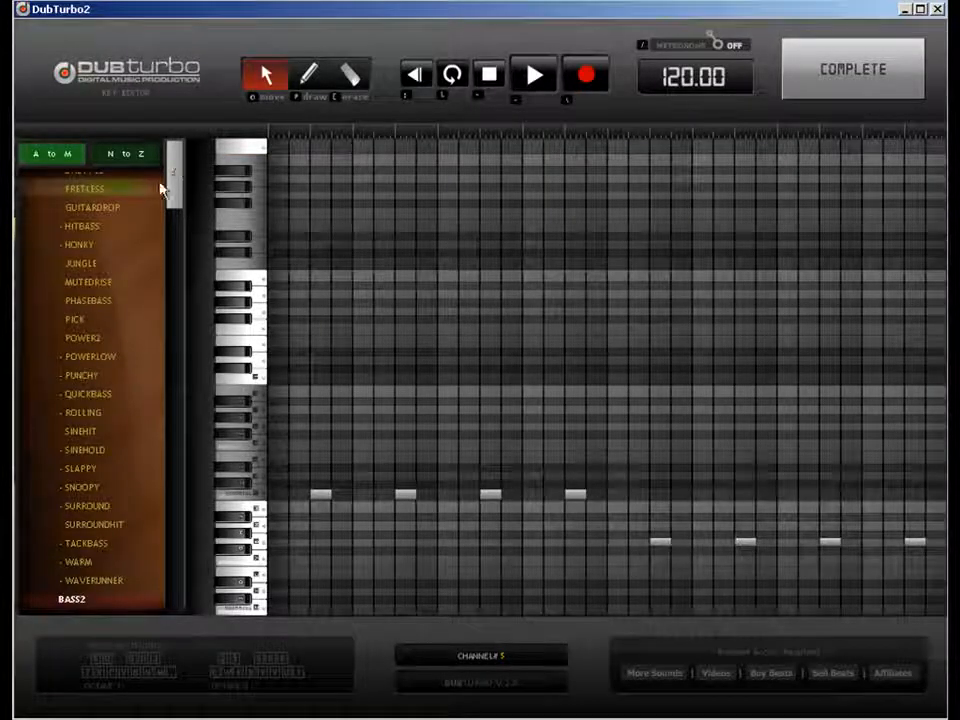
click(81, 375)
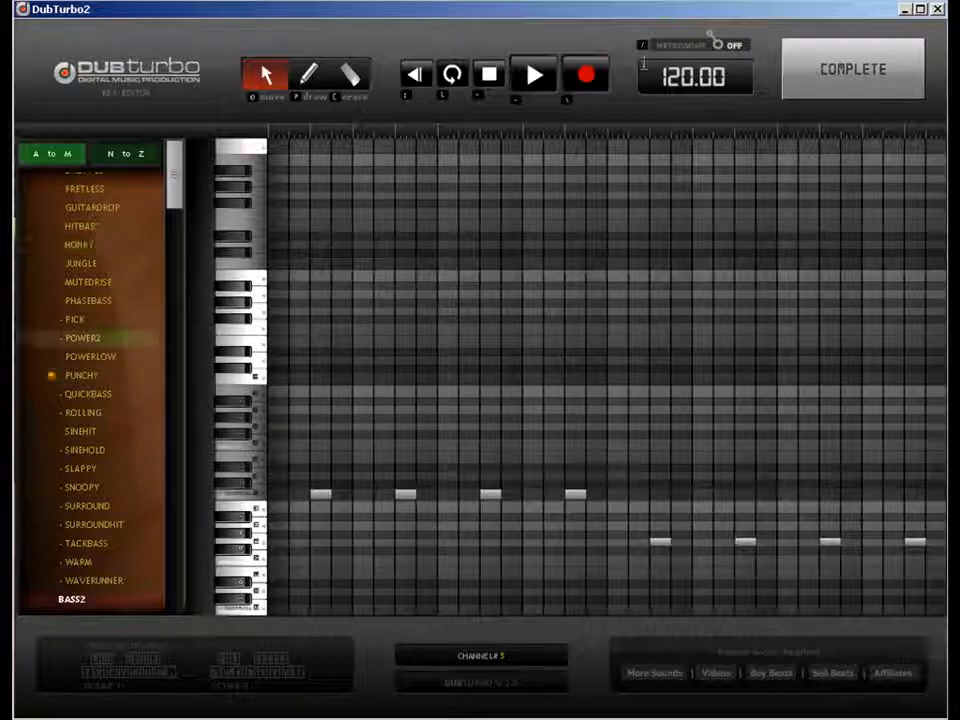
click(877, 77)
drag(248, 532, 246, 551)
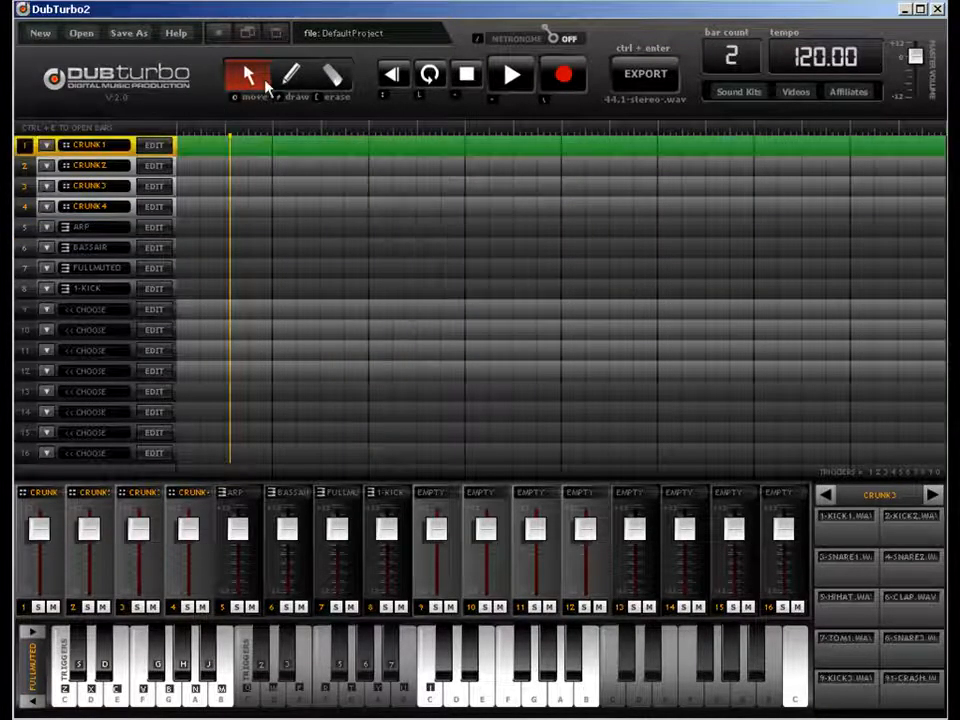
- Draw a block spanning the whole two-bar CRUNK1 track and set the project tempo to 180
click(291, 74)
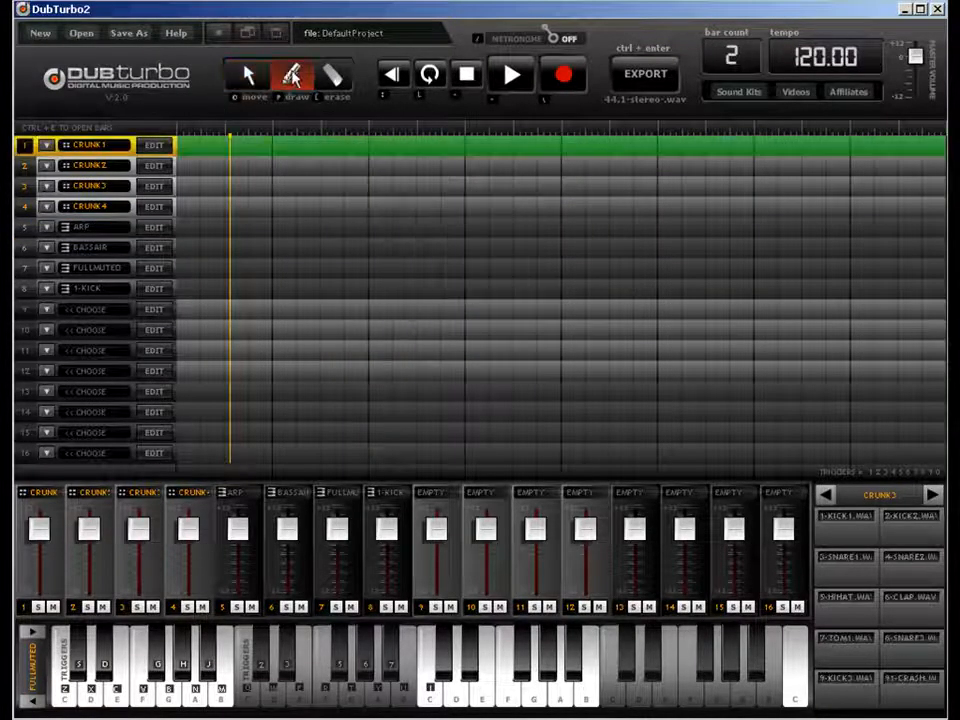
drag(181, 147, 932, 142)
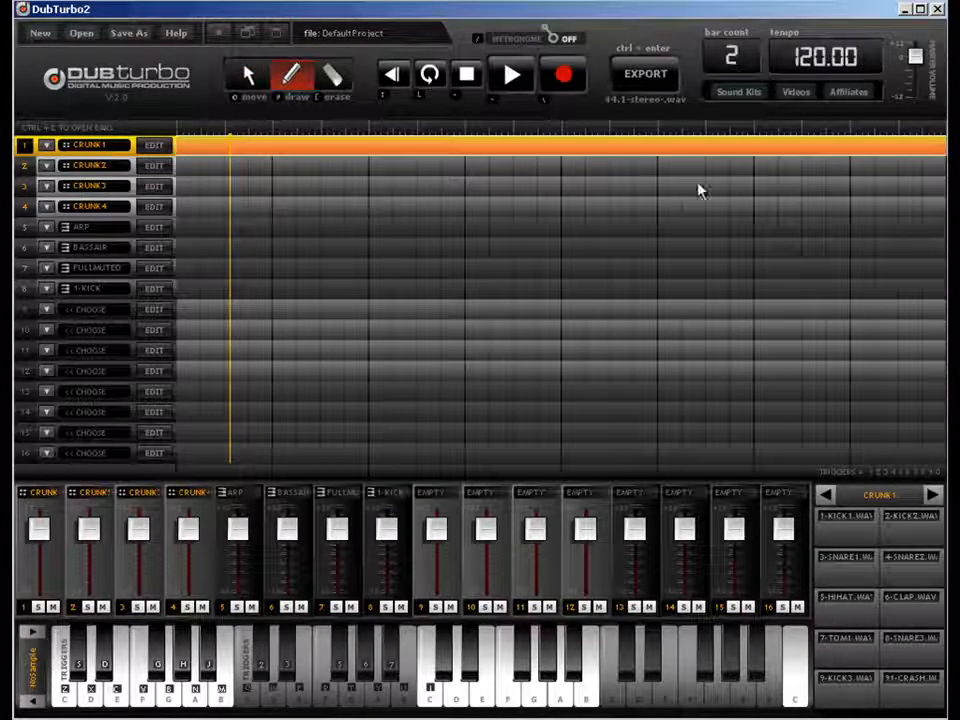
click(810, 57)
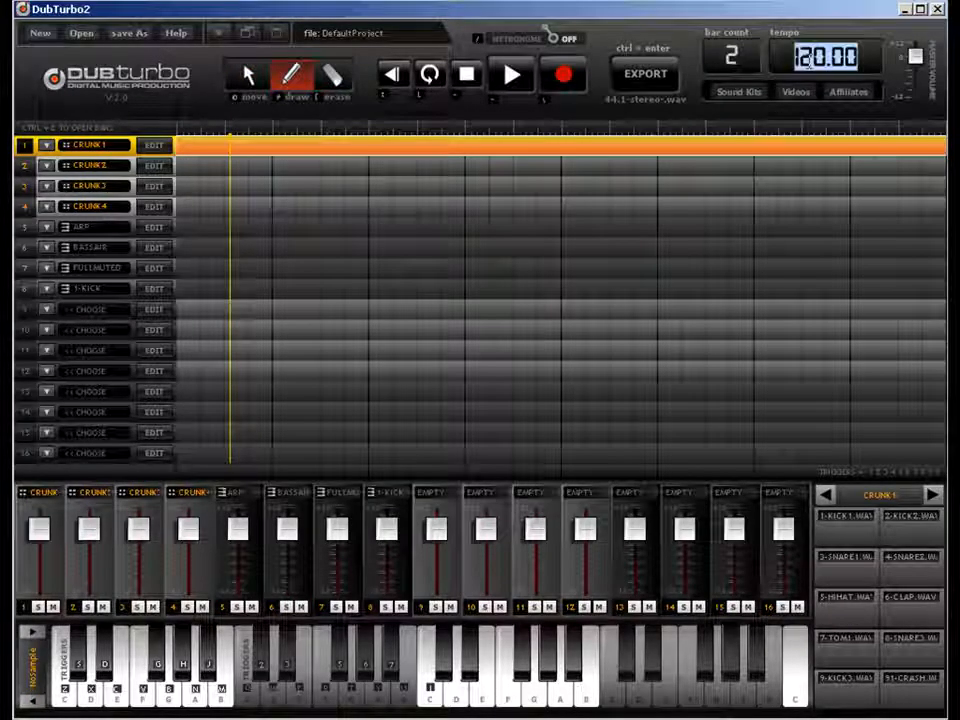
text(170)
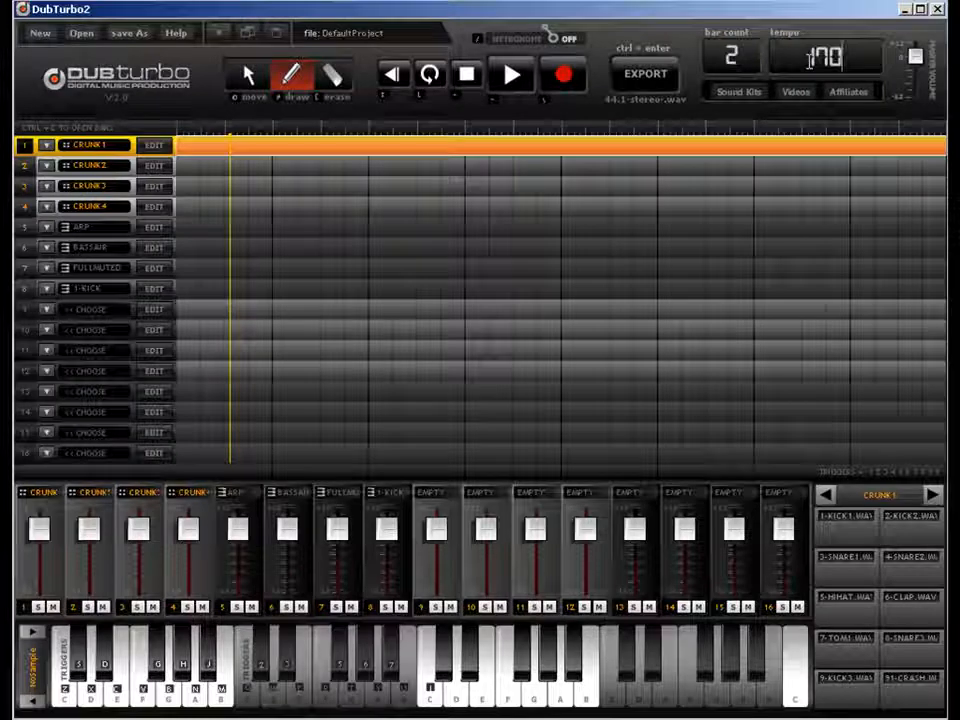
key(BackSpace)
key(BackSpace)
text(28)
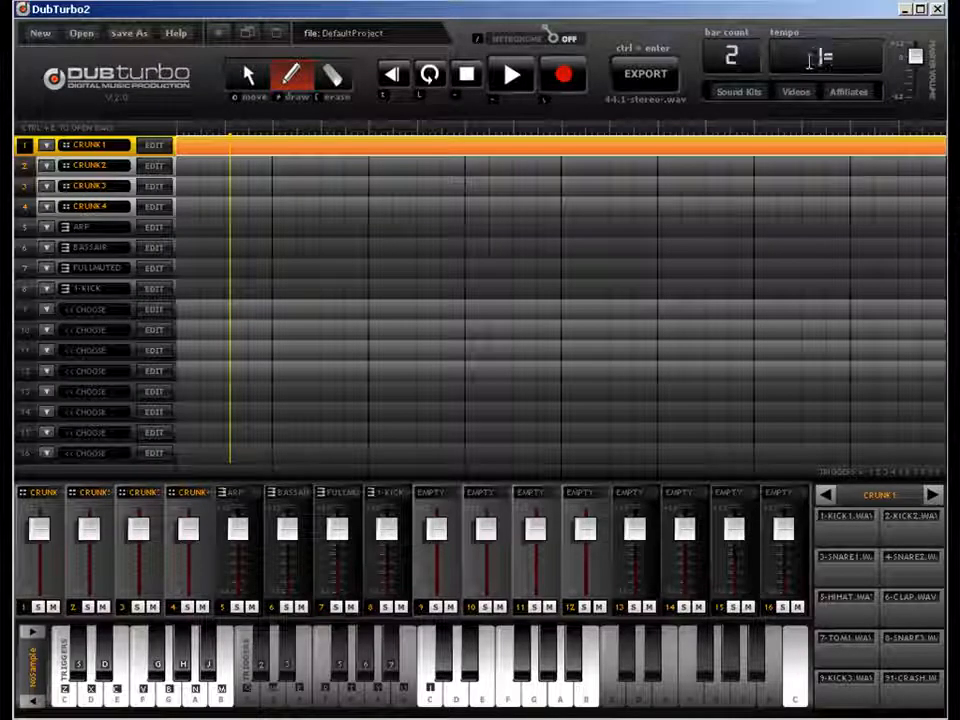
key(BackSpace)
key(BackSpace)
text(80)
key(Return)
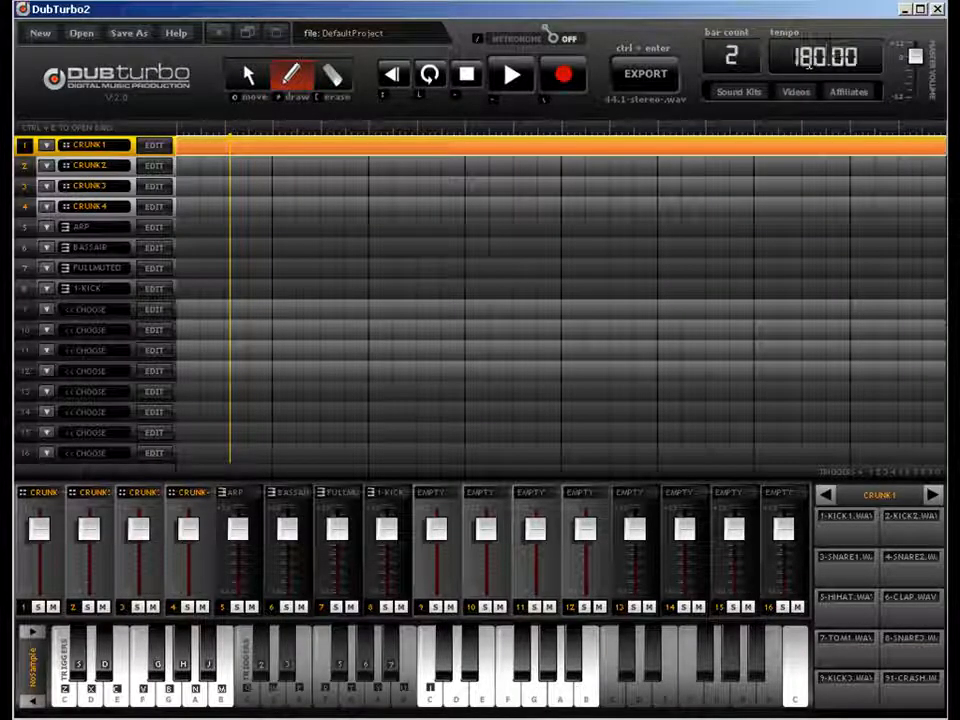
- Open the CRUNK1 block in the drum editor, audition the JUNGLE2 kit's sounds and load the JUNGLE3 kit
click(243, 79)
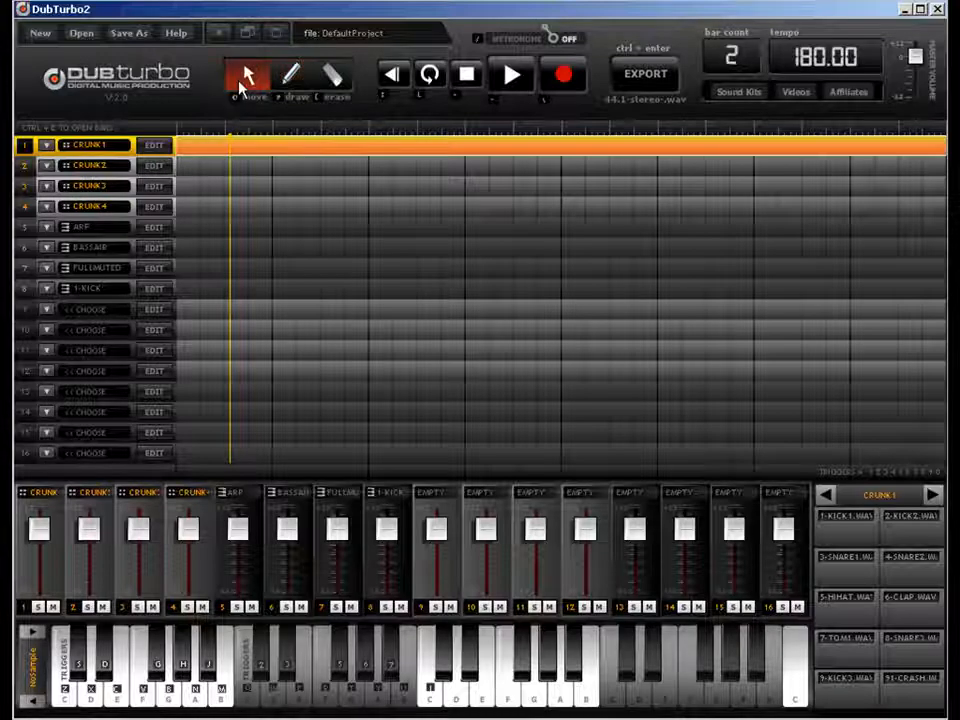
key(ctrl+e)
drag(178, 182, 174, 425)
click(127, 442)
click(242, 386)
click(412, 440)
click(242, 500)
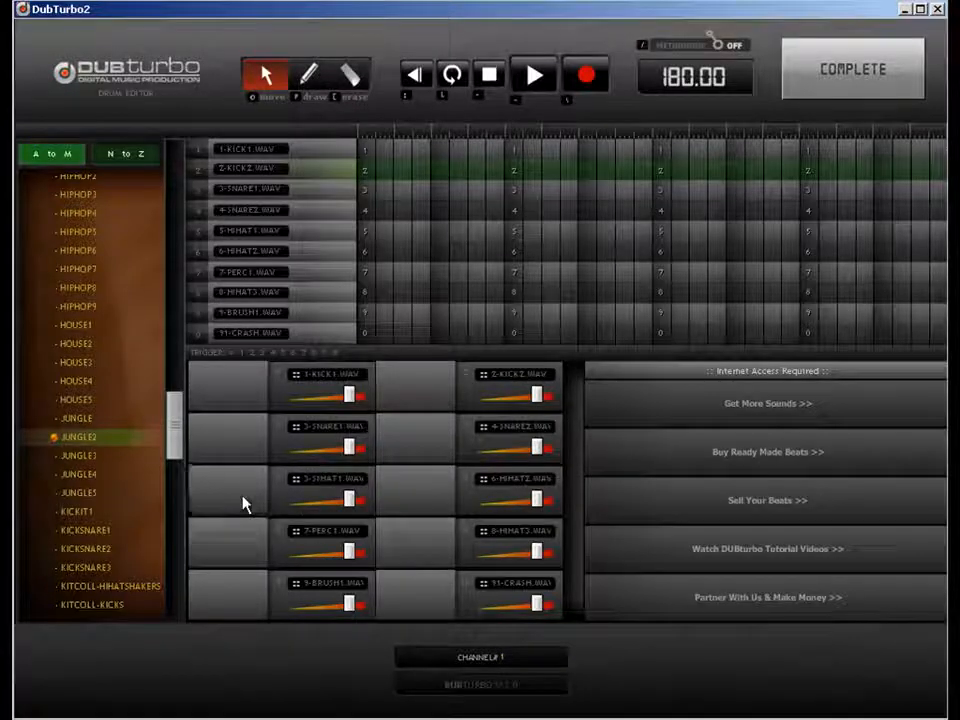
click(418, 500)
click(309, 80)
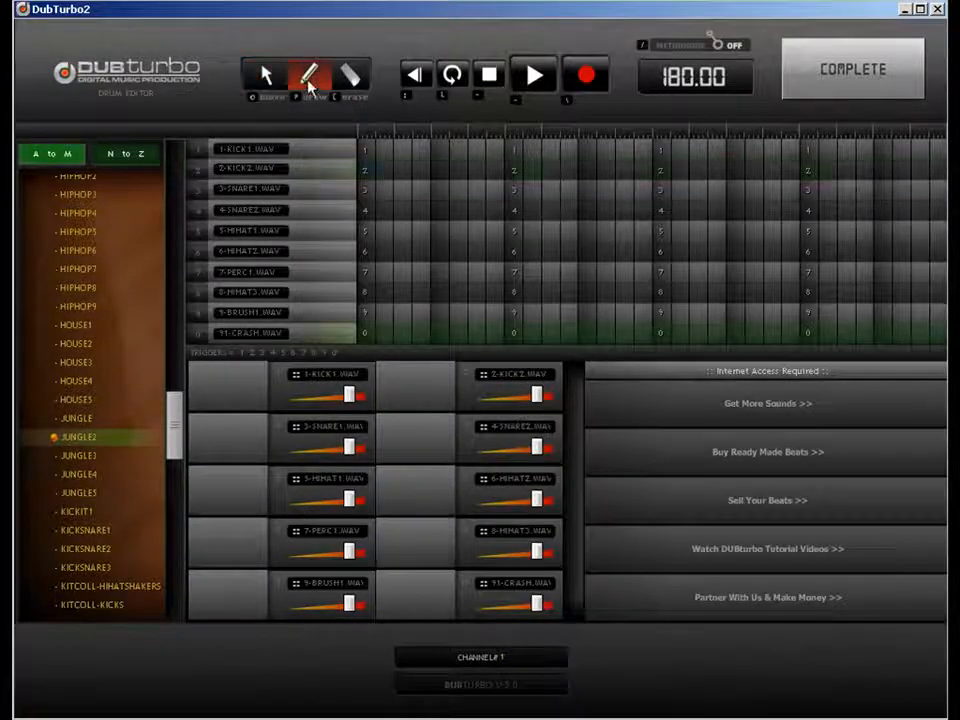
click(100, 457)
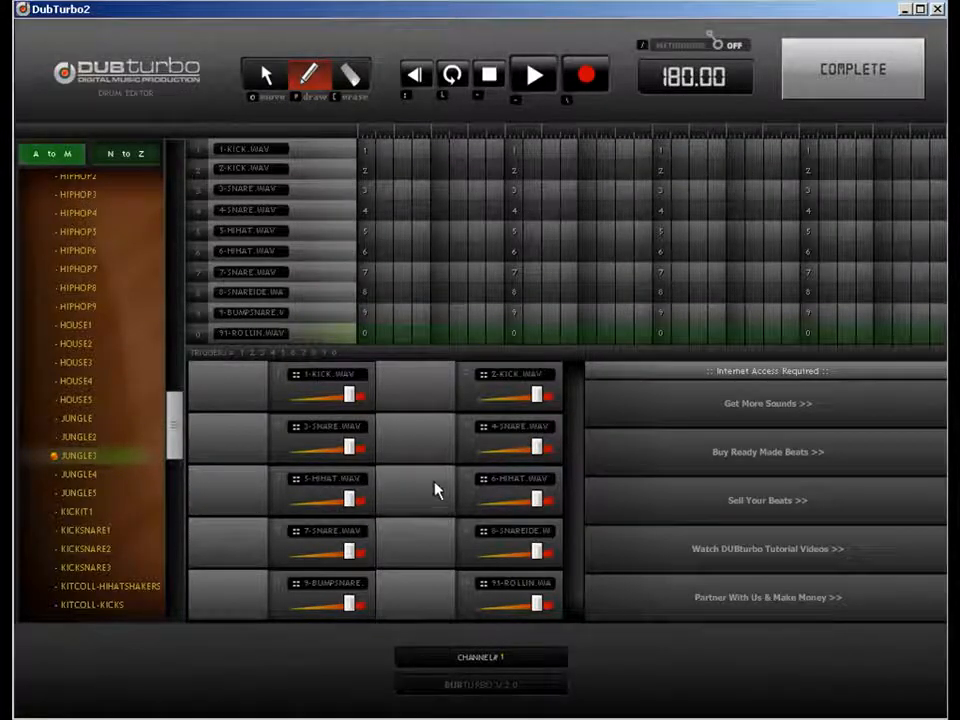
- Draw the first eight steps with 5-HIHAT on 1, 5 and 8, 6-HIHAT on 2, 3, 5 and 7, and 7-SNARE on 4
click(367, 232)
click(385, 251)
click(403, 251)
click(421, 271)
click(439, 251)
click(440, 231)
click(476, 251)
click(494, 231)
- Fill the first bar's second half with 6-HIHAT on steps 9-11, 13 and 15, 5-HIHAT on 12 and 14, and 9-BUMPSNARE on 13
click(513, 251)
click(550, 251)
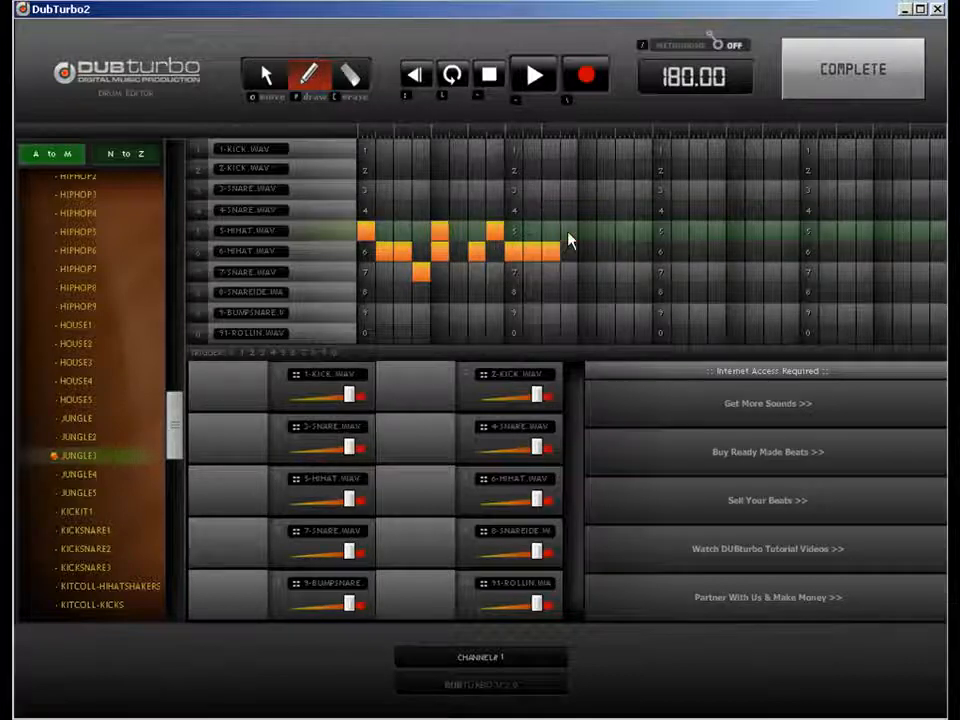
click(568, 231)
click(587, 251)
click(605, 231)
click(624, 251)
- Draw a sparser 5-HIHAT and 6-HIHAT pattern with one 91-ROLLIN hit in bar two, and erase the 6-HIHAT doubled on step 5 of bar one
click(660, 233)
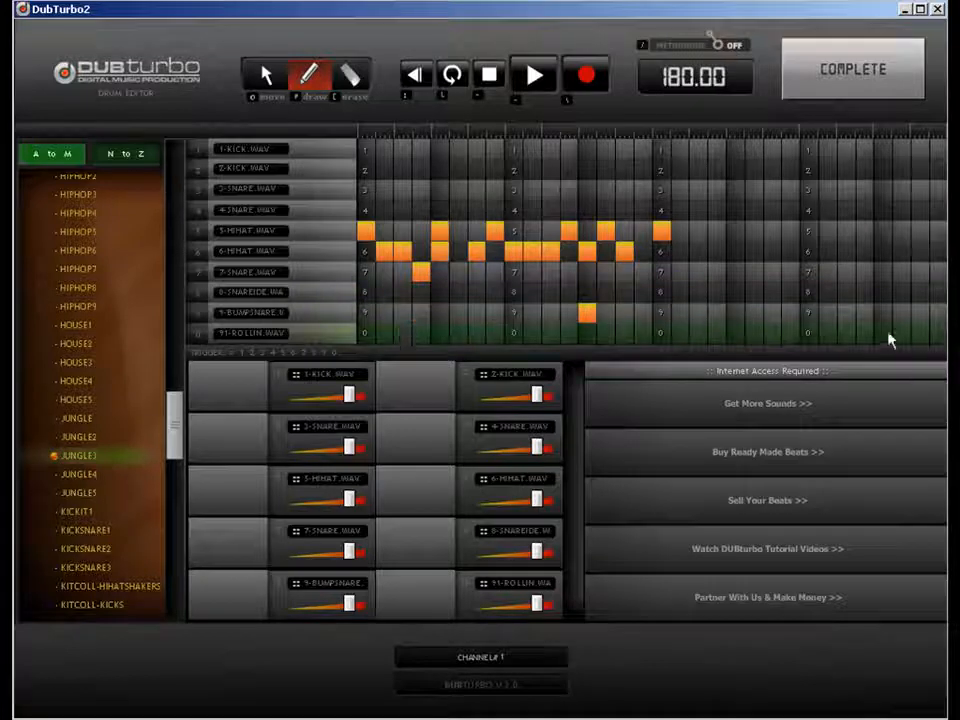
drag(699, 252, 718, 252)
click(772, 231)
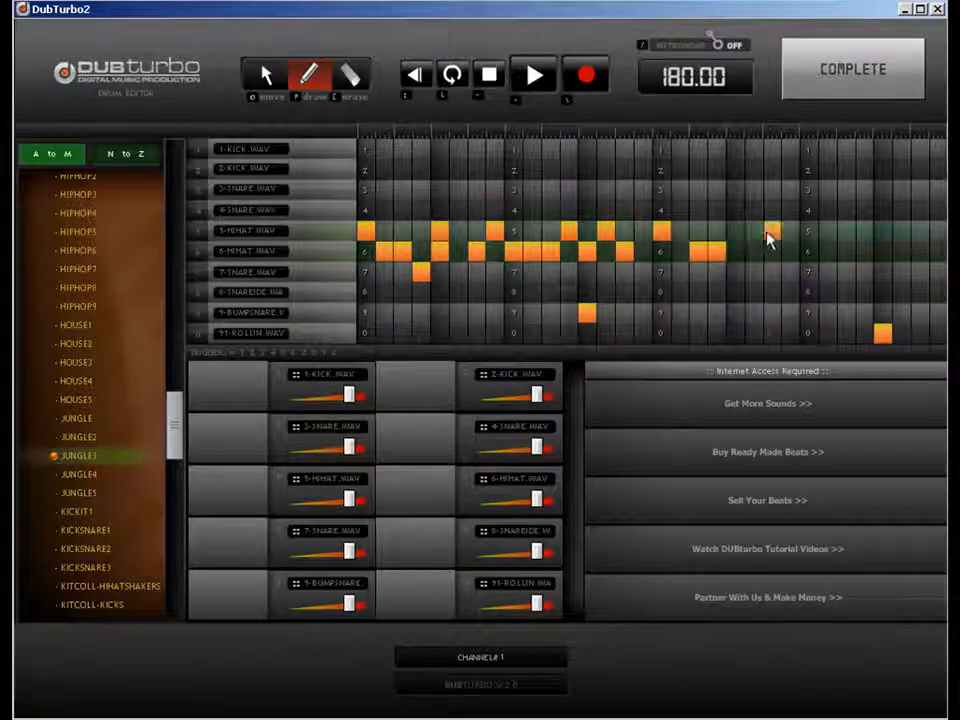
click(809, 231)
click(827, 251)
drag(864, 231, 882, 231)
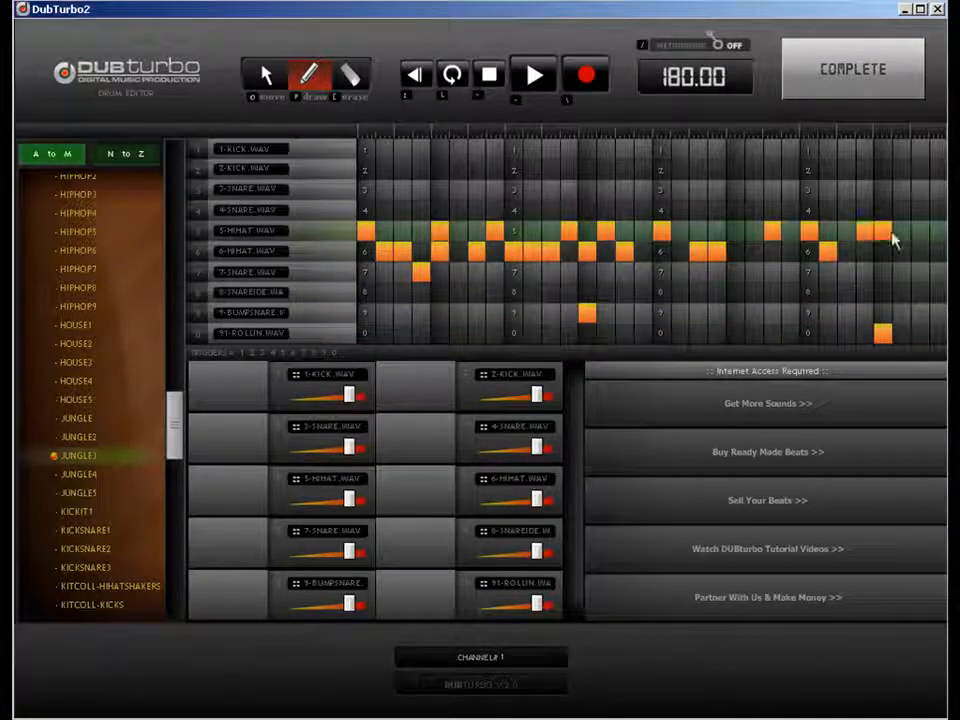
click(905, 252)
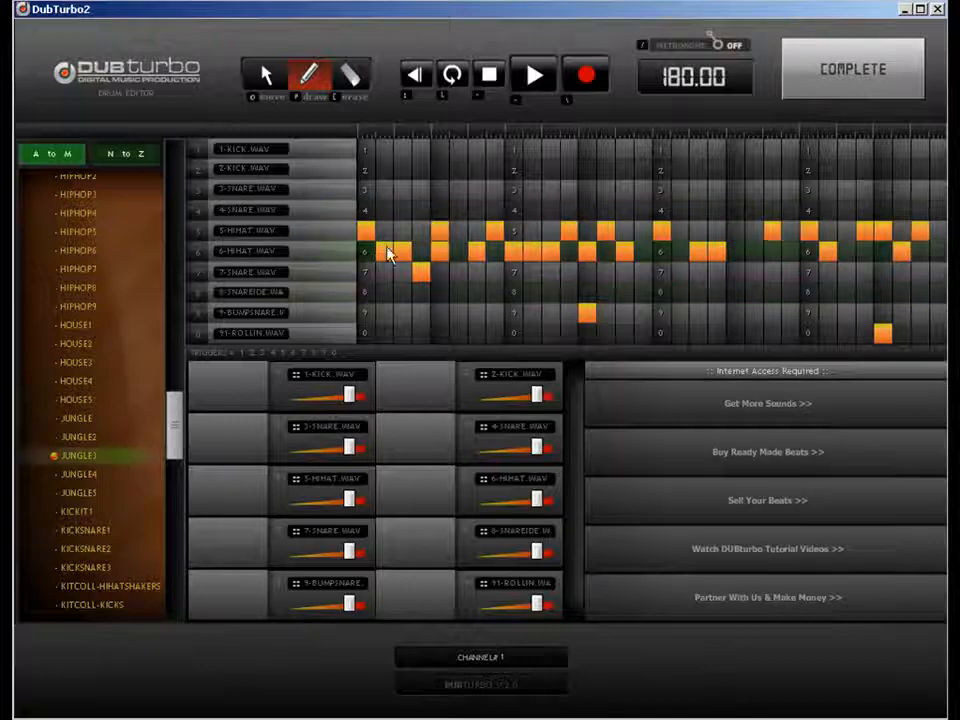
click(360, 80)
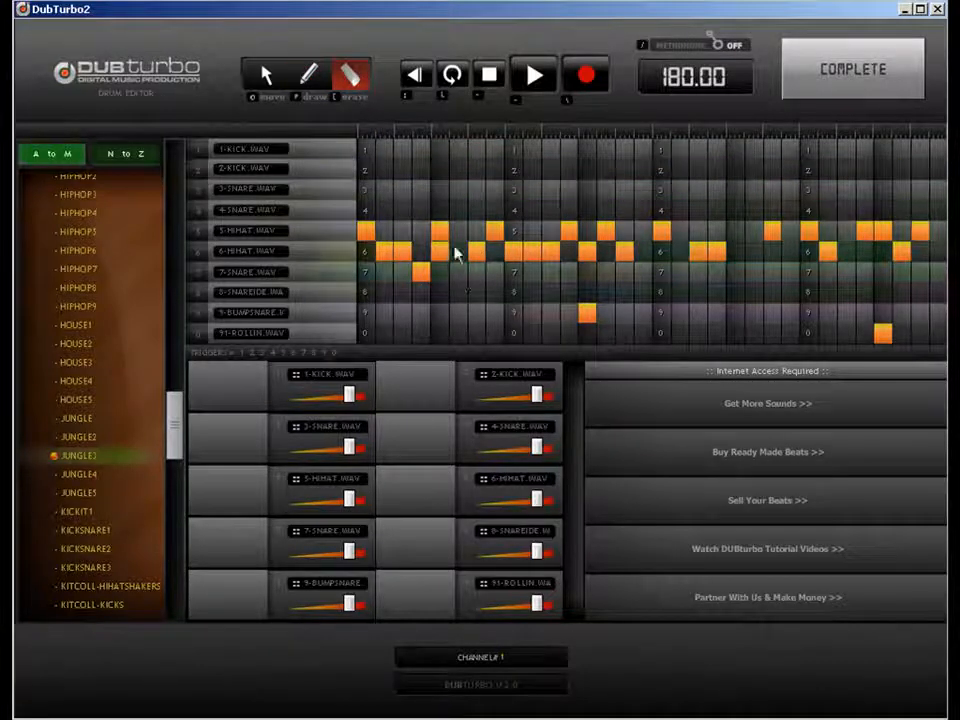
click(266, 77)
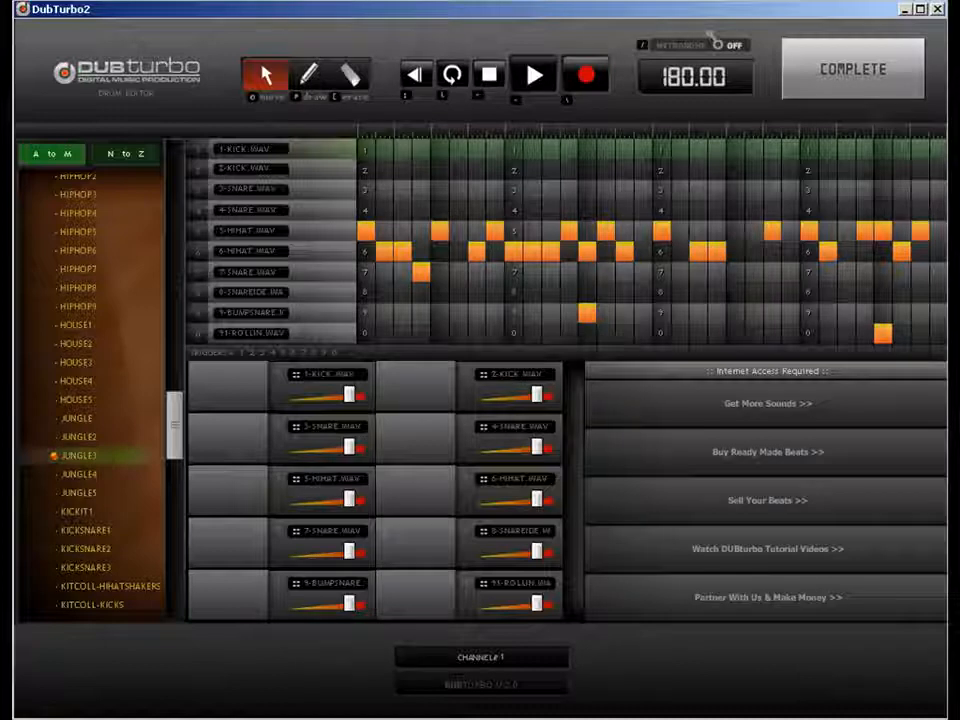
- Add bar one's 1-KICK on steps 1, 7 and 15, 2-KICK on 8, 3-SNARE on 5 and 9, and 8-SNAREIDE on 11, 13 and 14
click(309, 76)
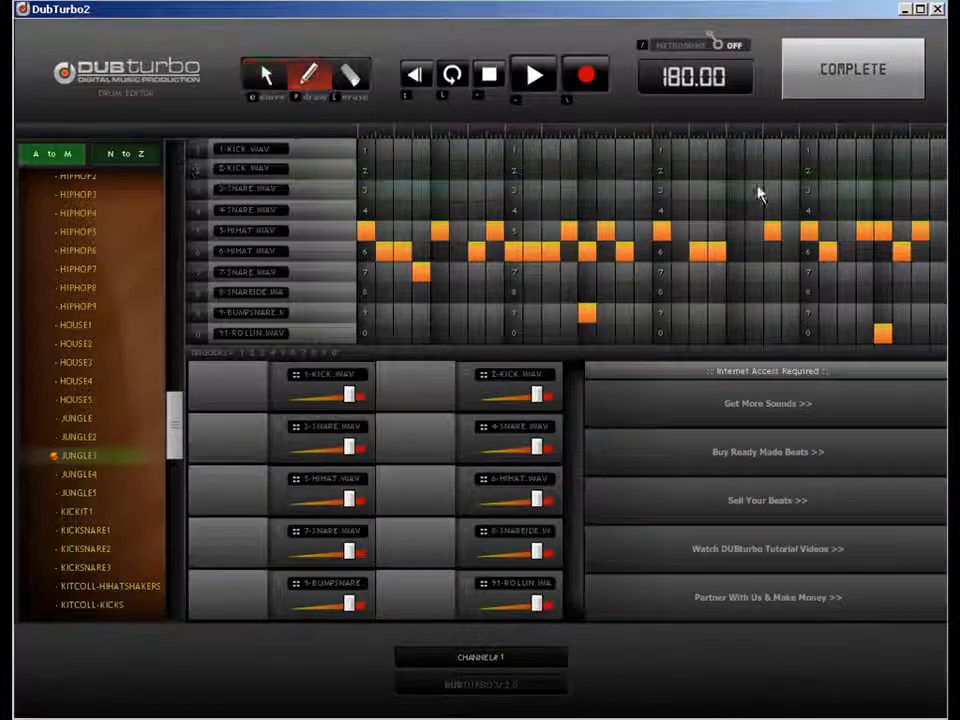
click(366, 150)
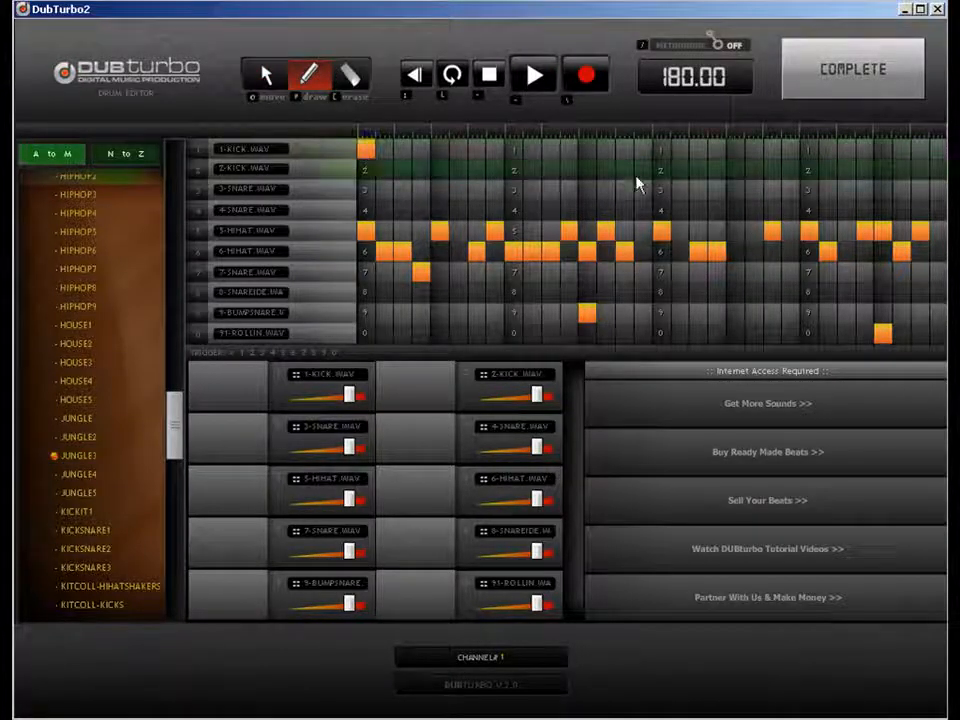
click(440, 190)
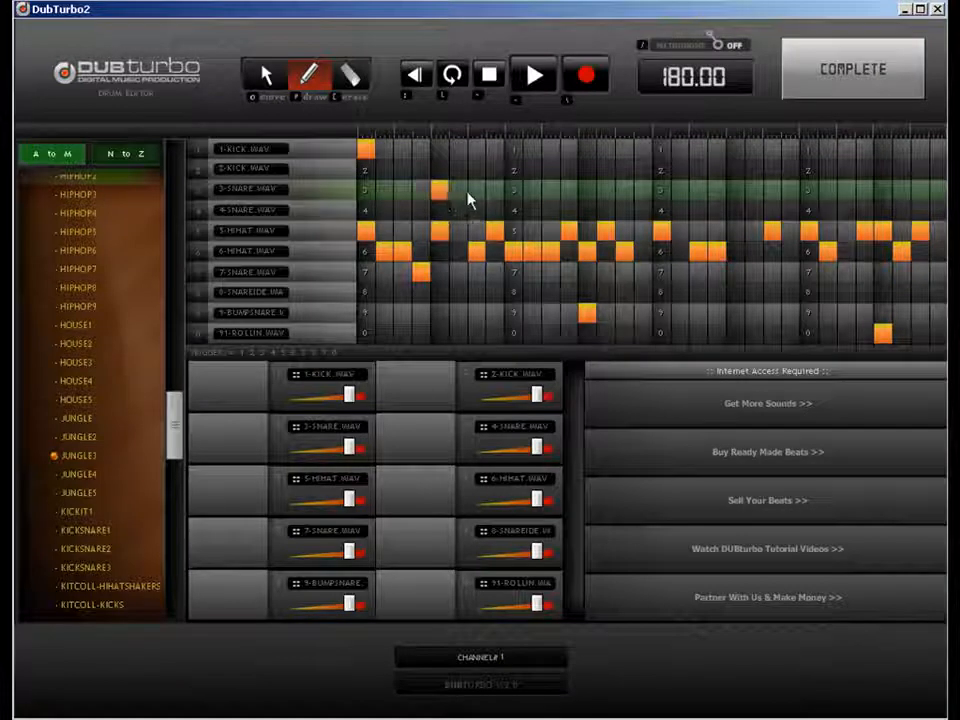
click(495, 170)
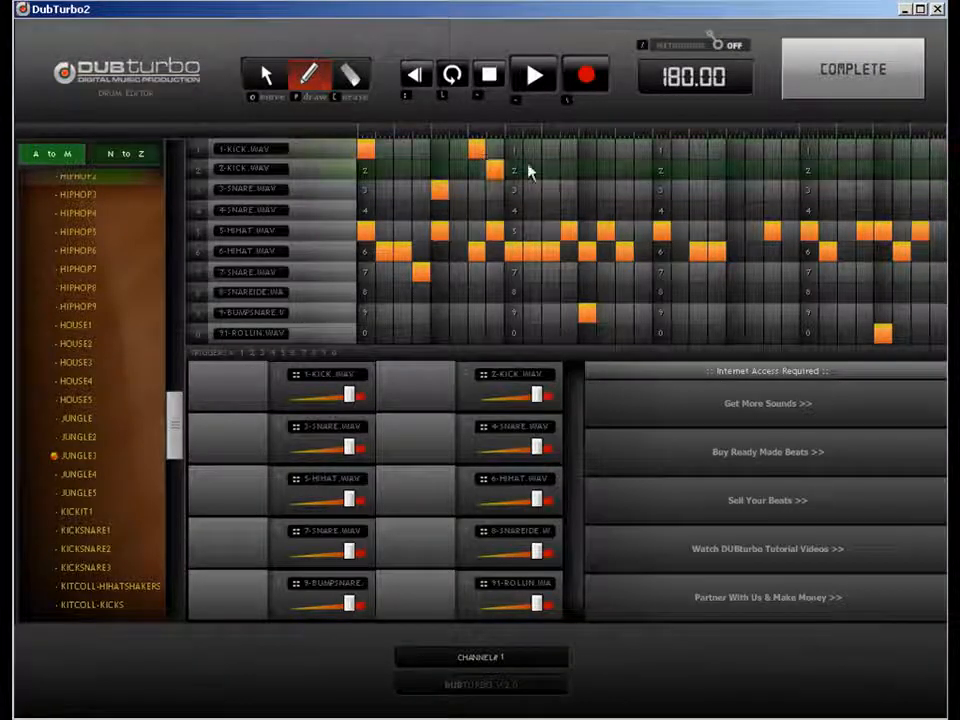
click(513, 192)
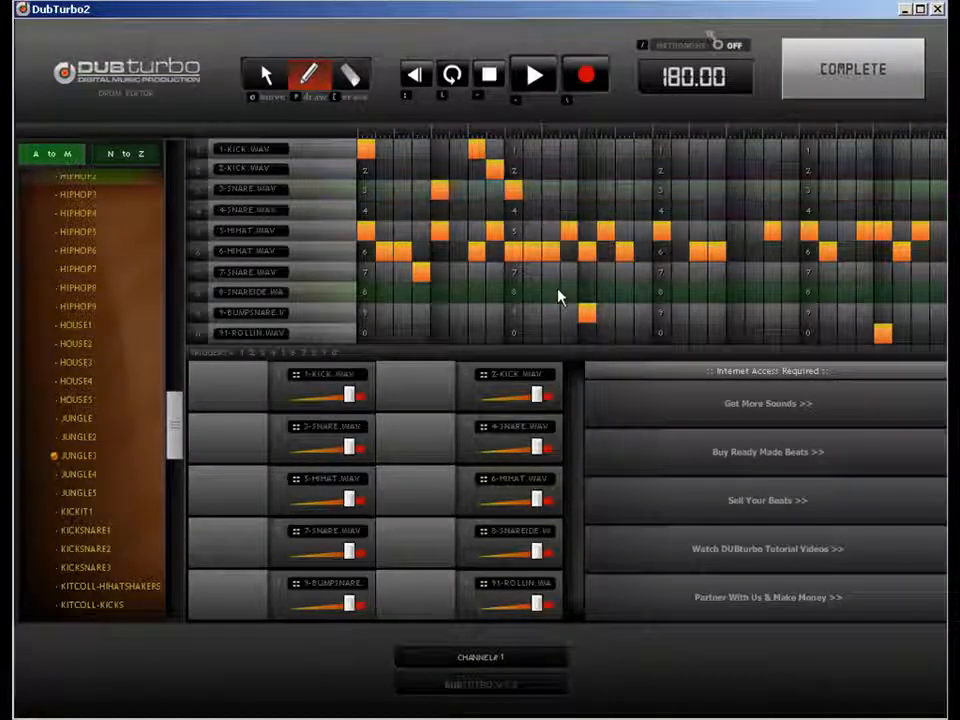
click(551, 292)
click(587, 292)
click(605, 292)
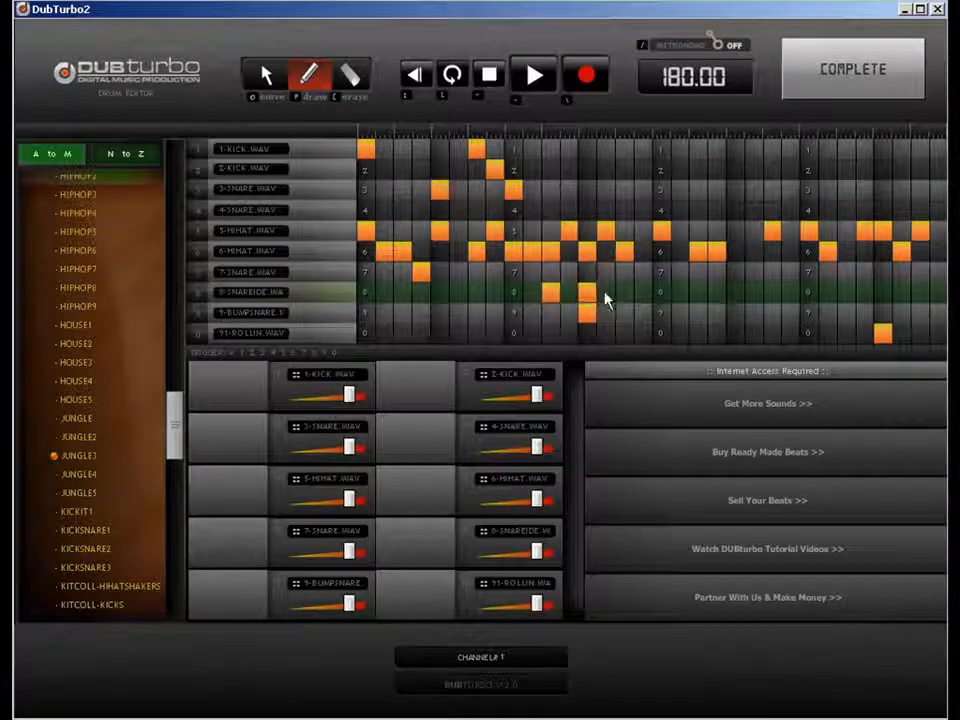
click(624, 150)
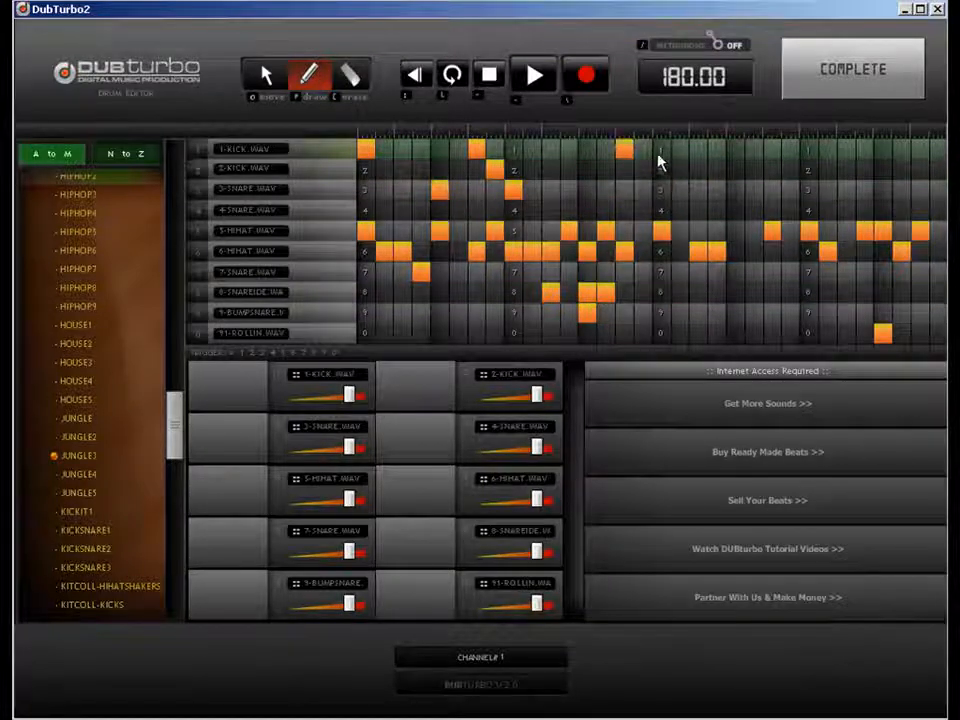
- Add bar two's 1-KICK on steps 1 and 5, 3-SNARE on 5 and 7, 7-SNARE on 9, 8-SNAREIDE on 11 and 14, and 2-KICK on 11 and 15
click(661, 150)
click(735, 190)
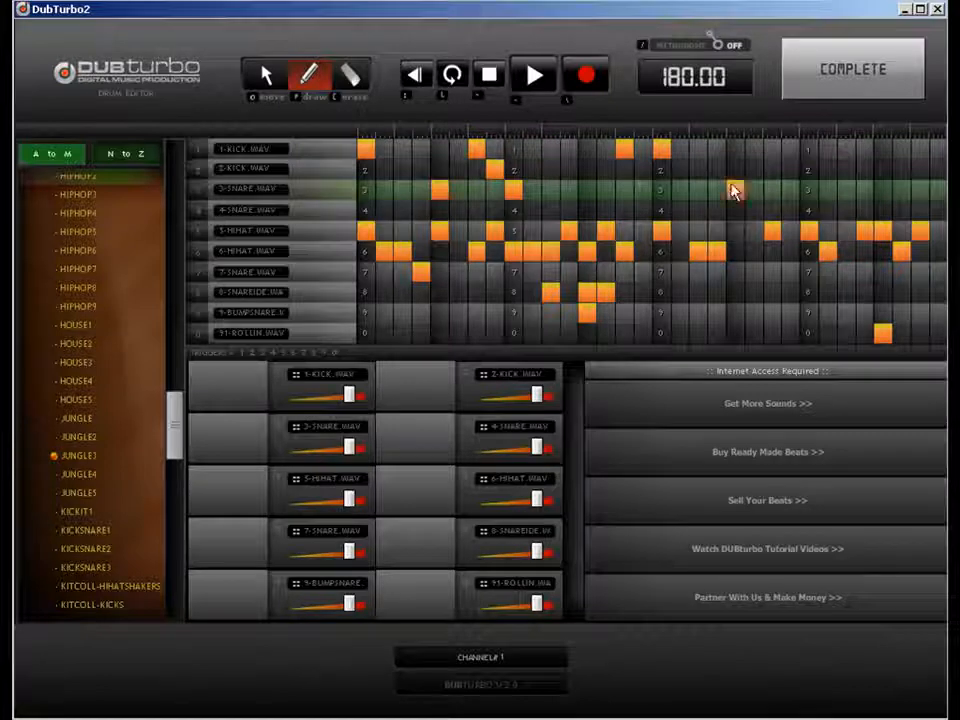
click(772, 190)
click(808, 271)
click(845, 292)
click(902, 293)
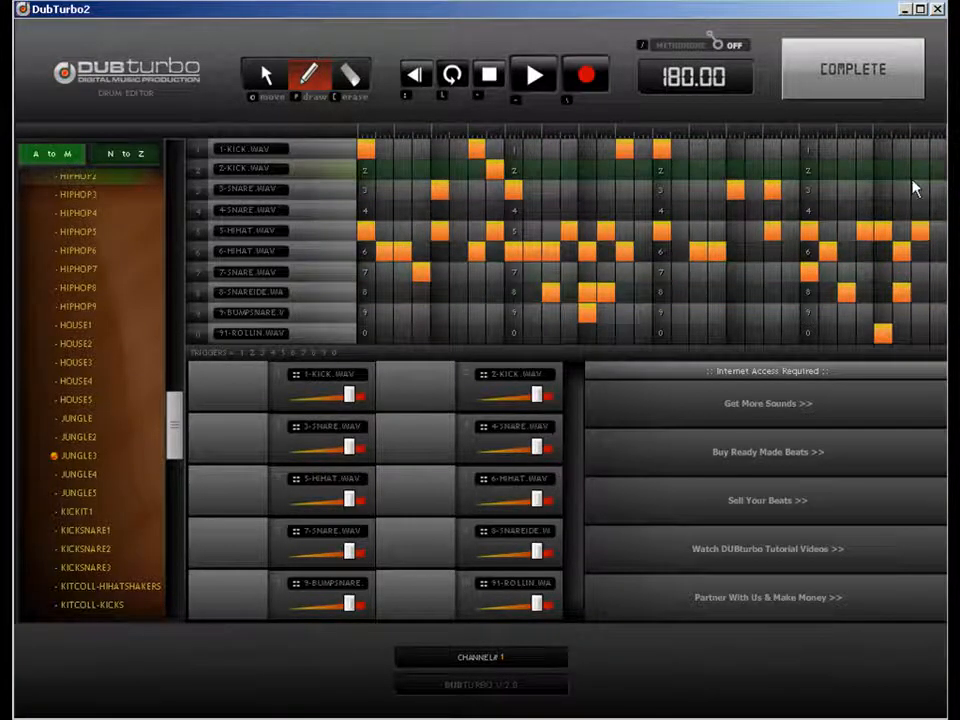
click(846, 170)
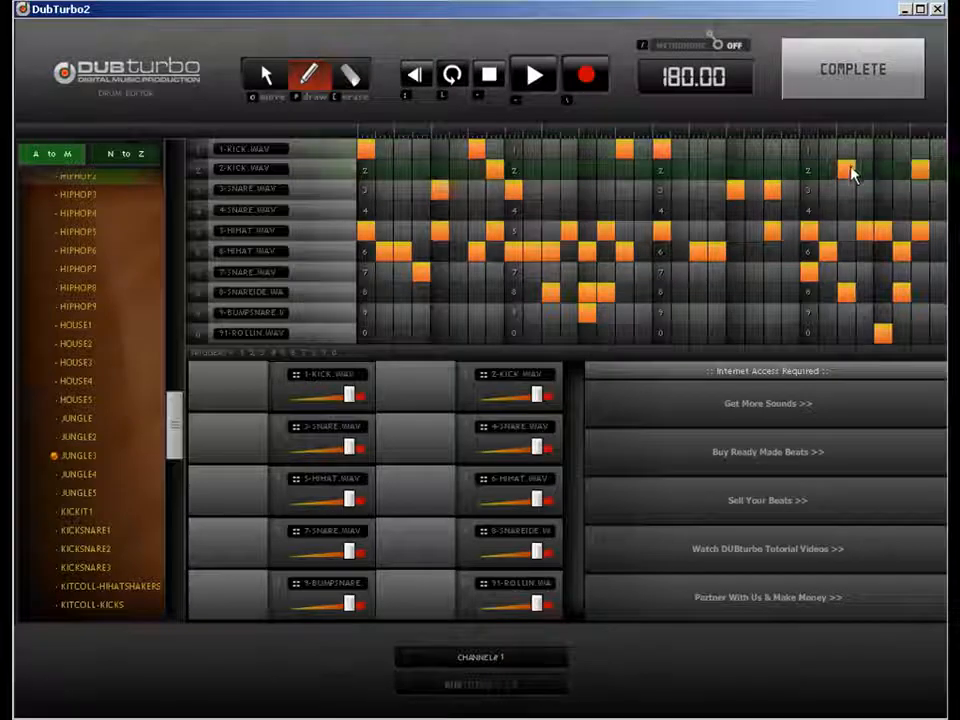
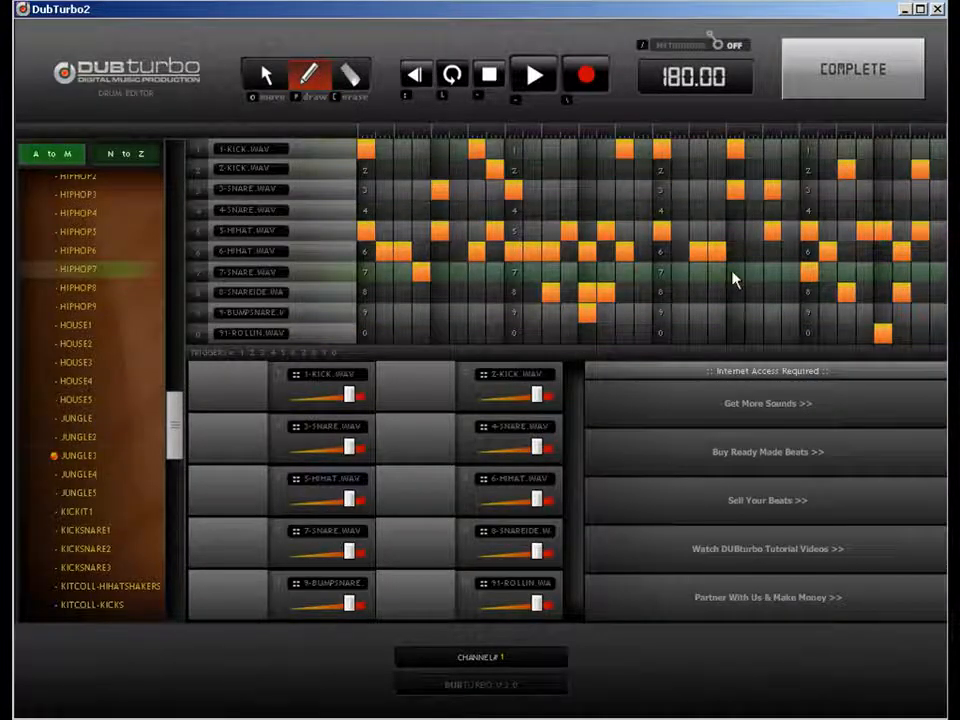
- Audition the pattern with the JUNGLE2, JUNGLE, JUNGLE4 and JUNGLE5 kits, return to JUNGLE3 and close the drum editor
click(108, 445)
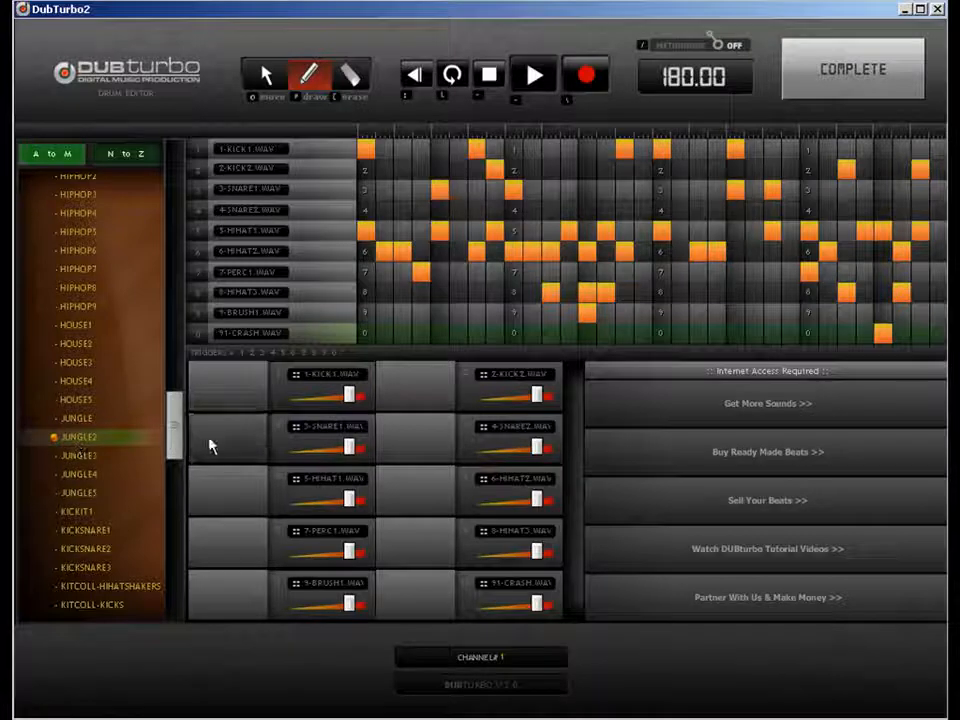
click(105, 420)
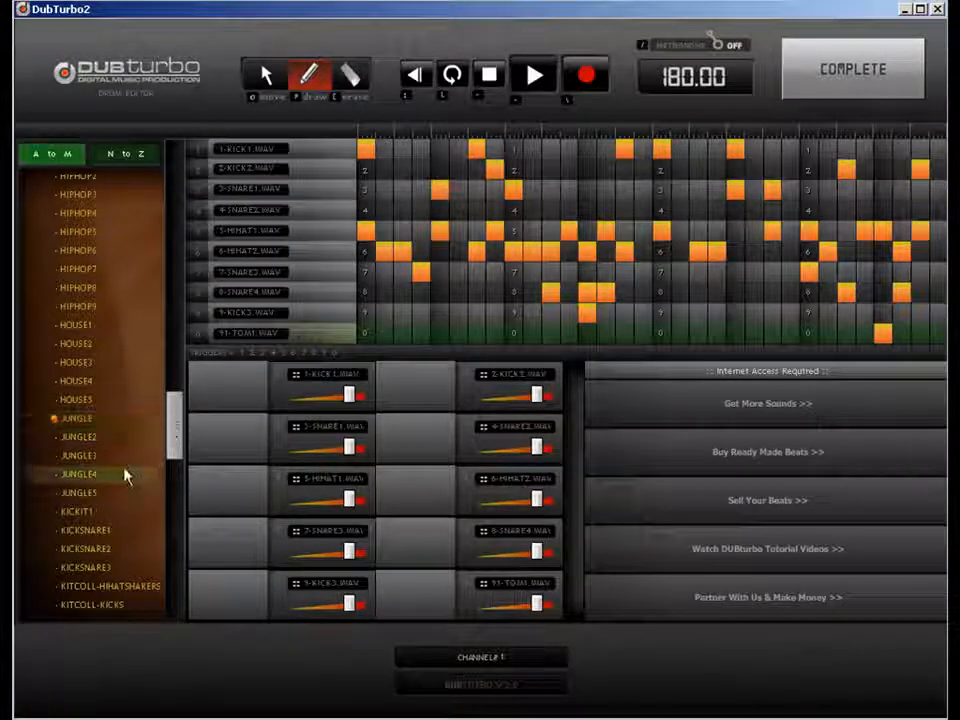
click(98, 472)
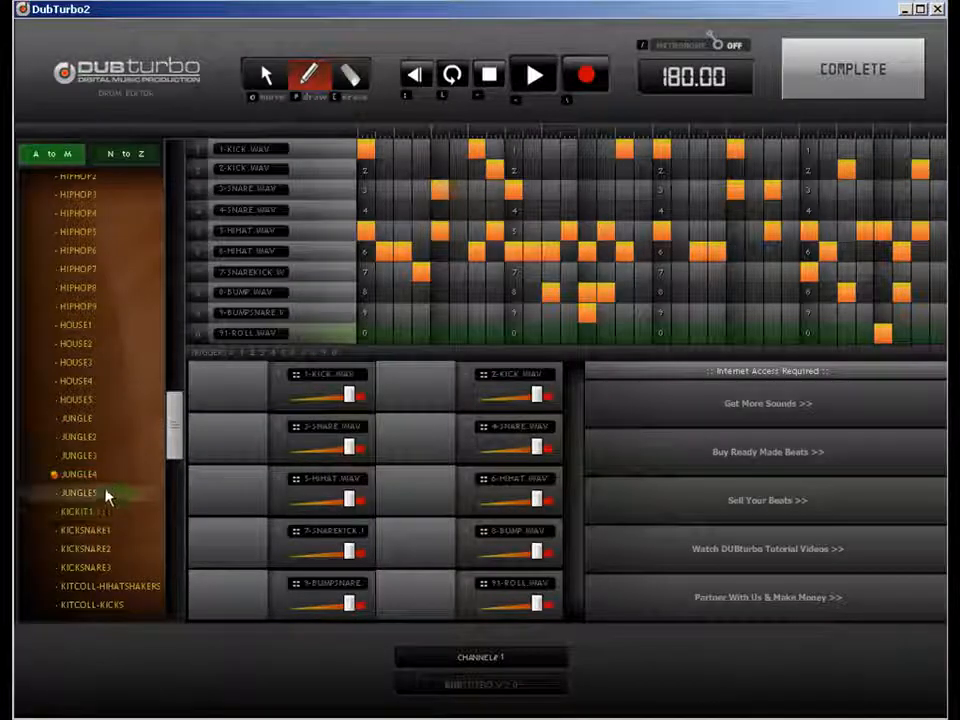
click(108, 495)
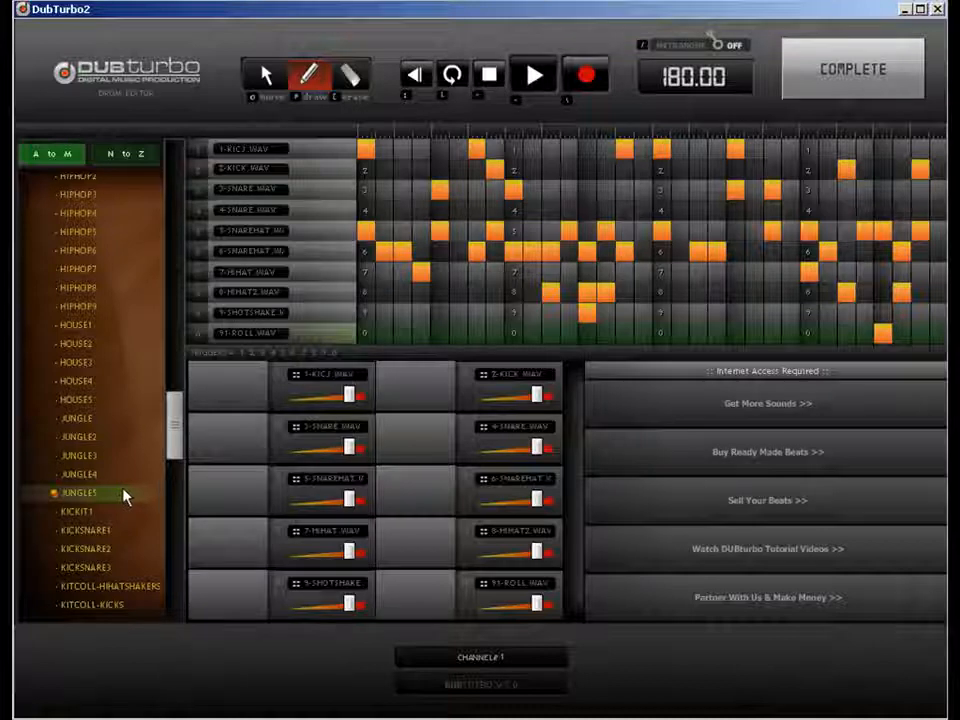
click(100, 458)
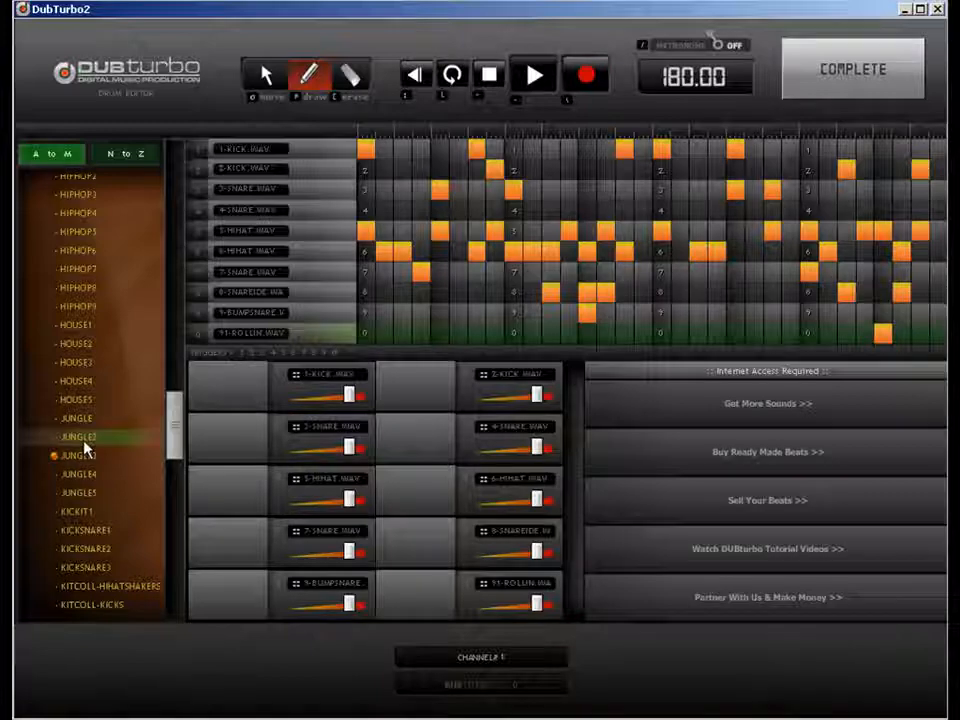
click(810, 57)
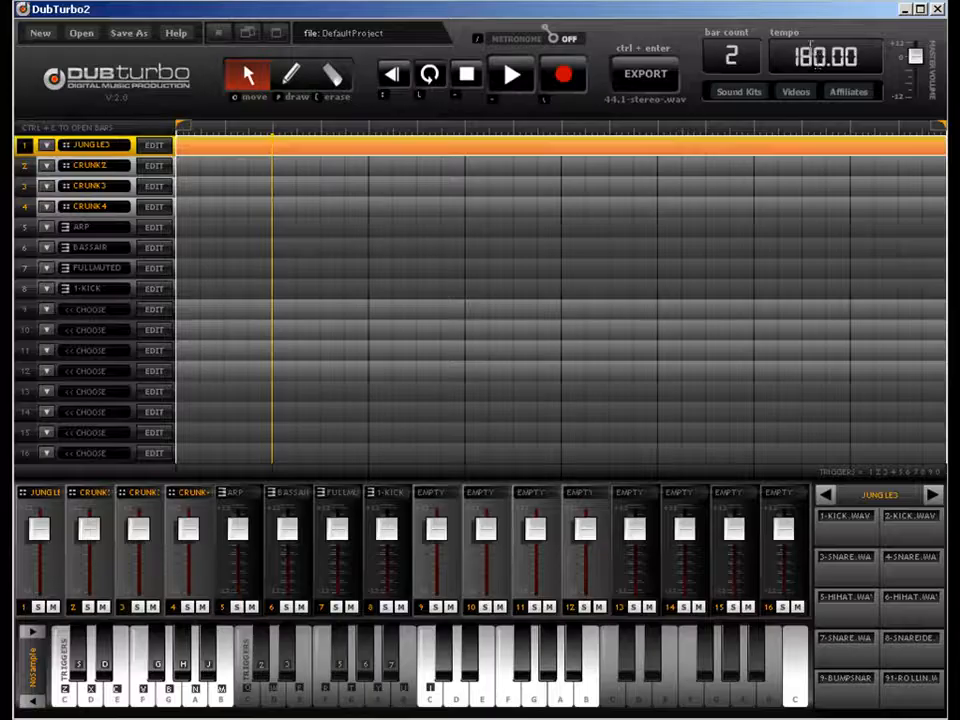
click(166, 168)
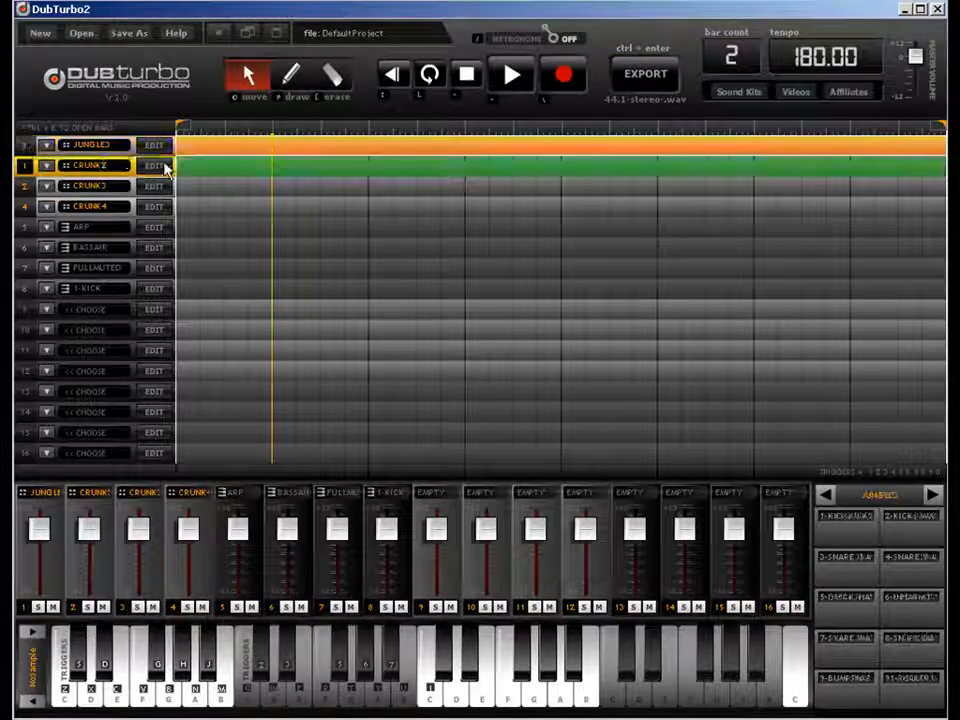
click(291, 77)
click(246, 75)
click(237, 145)
click(235, 166)
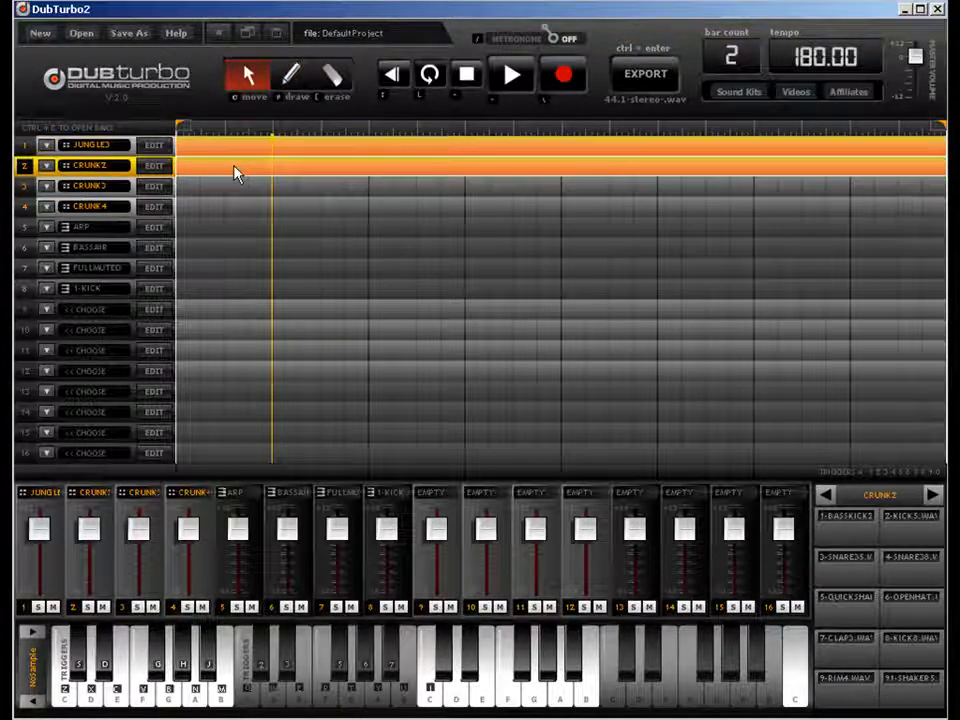
click(330, 72)
click(322, 146)
click(248, 76)
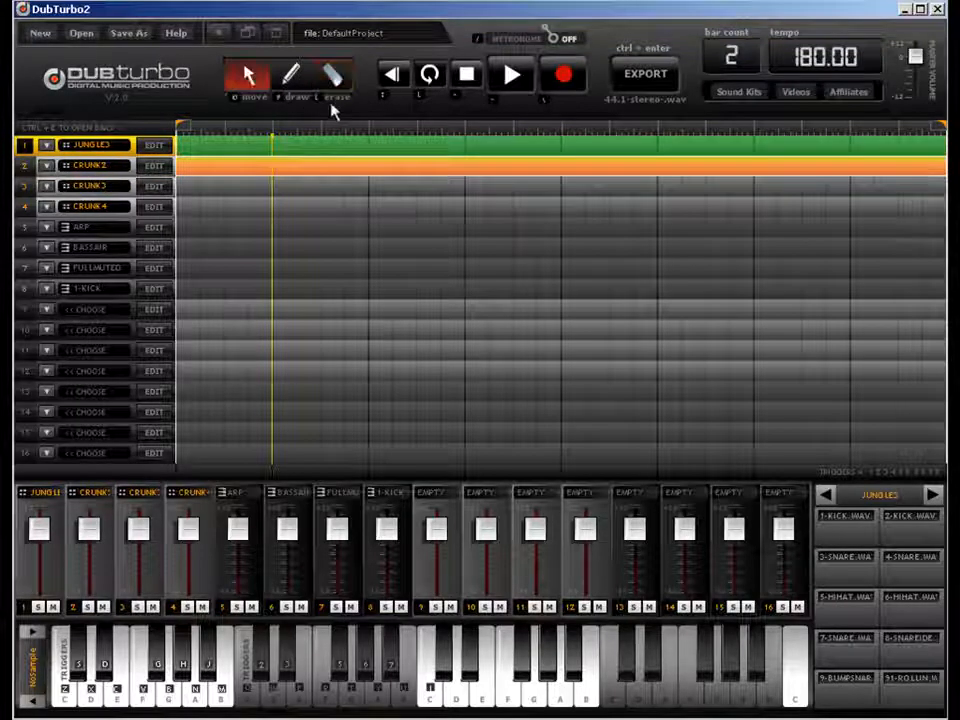
click(208, 167)
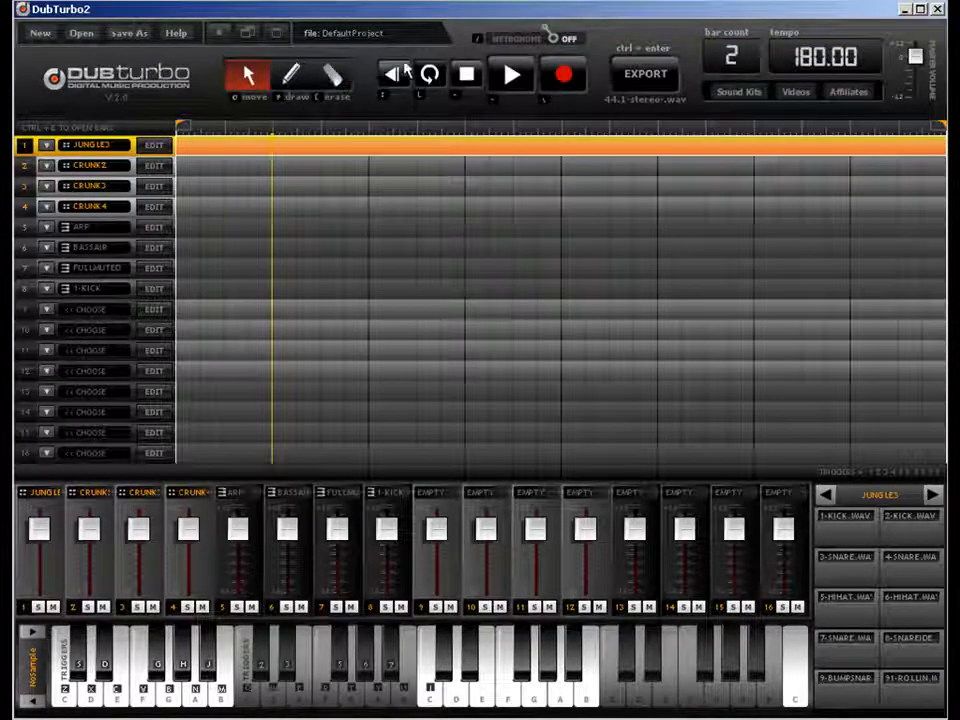
- Set the project's bar count to 4 and copy the JUNGLE3 block into bars three and four of track 1
double_click(729, 56)
text(4)
key(Return)
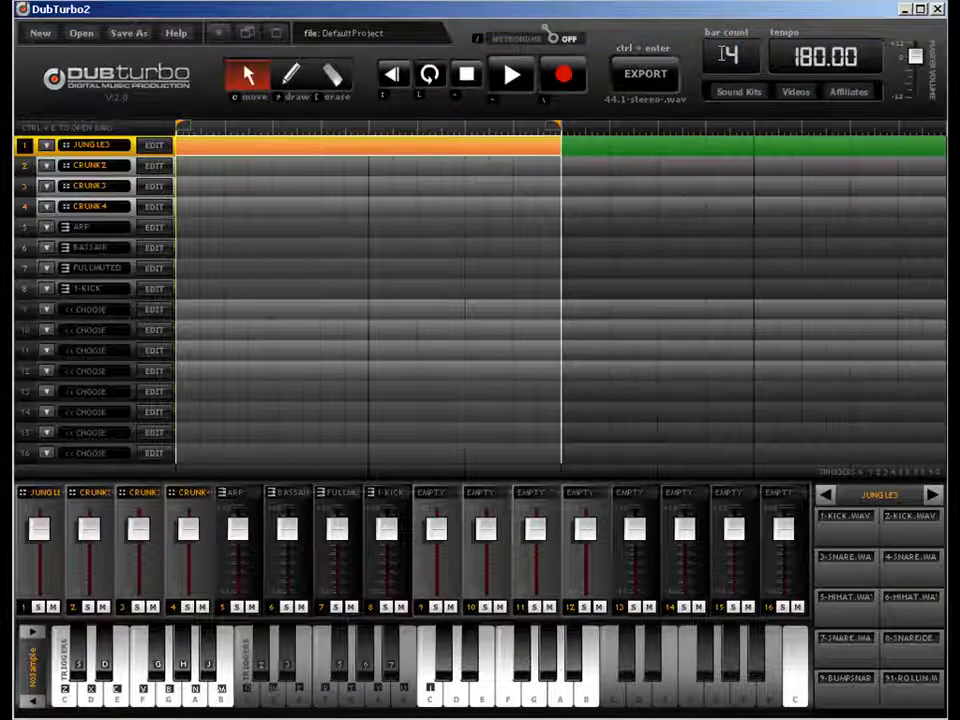
click(611, 150)
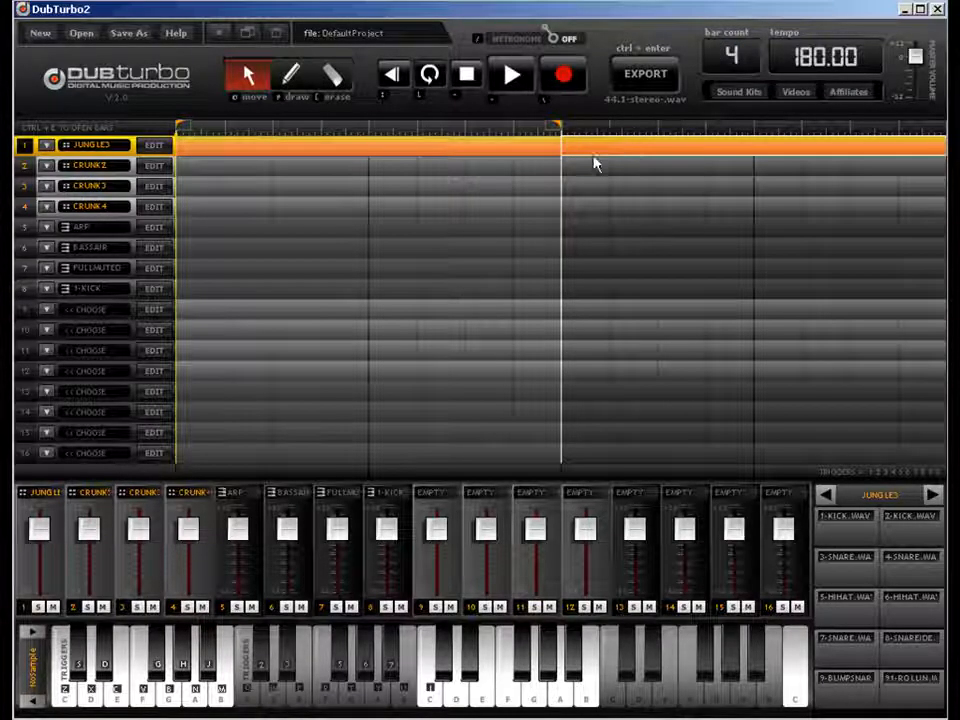
- In the copied block, add bar three's 1-KICK on step 4 and 6-HIHAT on 5, 6 and 8, erasing 6-HIHAT from steps 9 to 11
double_click(594, 153)
click(309, 76)
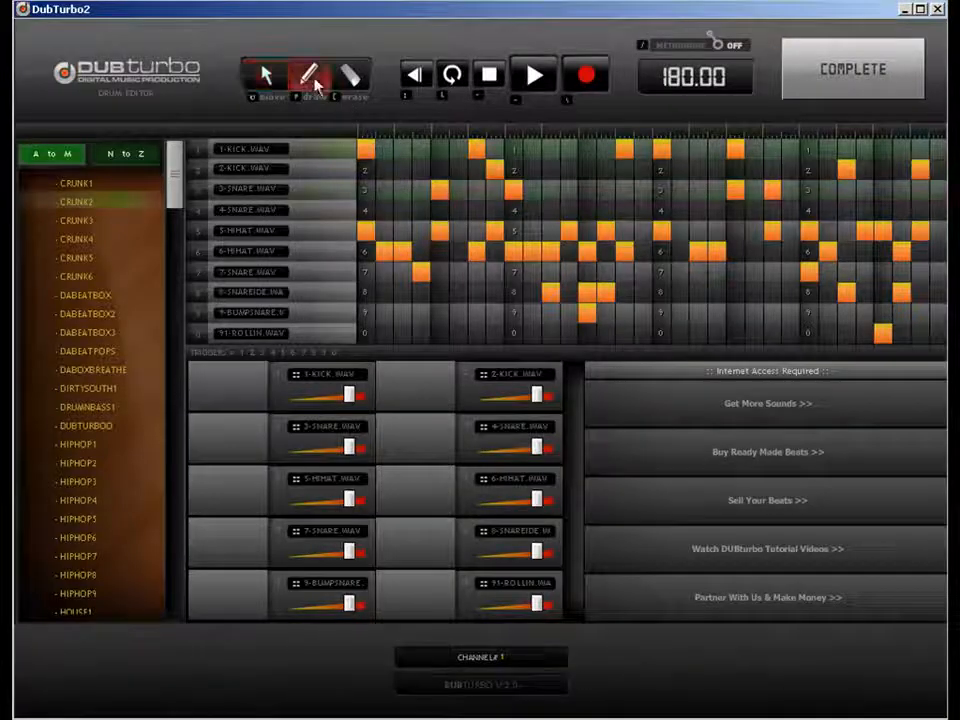
click(421, 149)
click(440, 251)
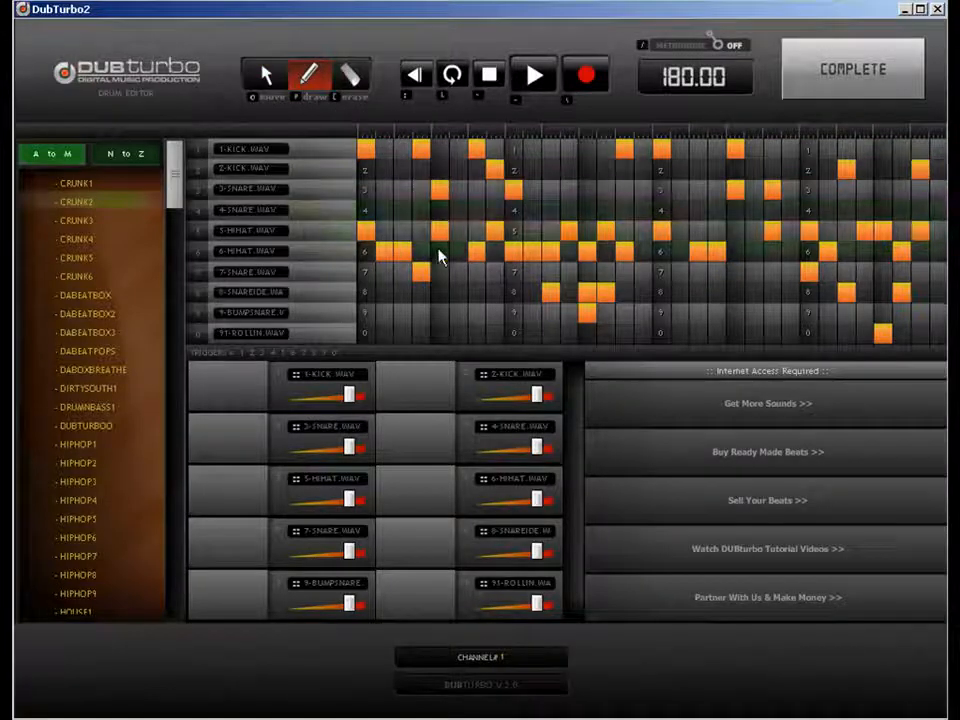
click(458, 251)
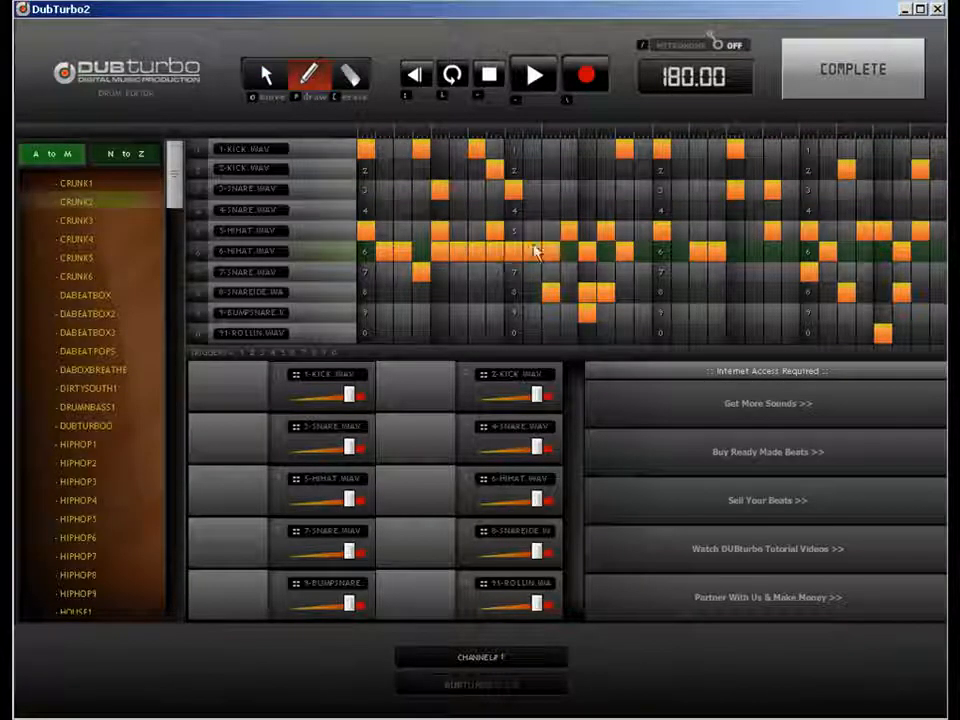
key(e)
drag(546, 250, 513, 249)
key(o)
key(p)
- Add bar three's 3-SNARE on step 11, 9-BUMPSNARE on 7 and 91-ROLLIN on 9, and erase 6-HIHAT from step 13
click(551, 194)
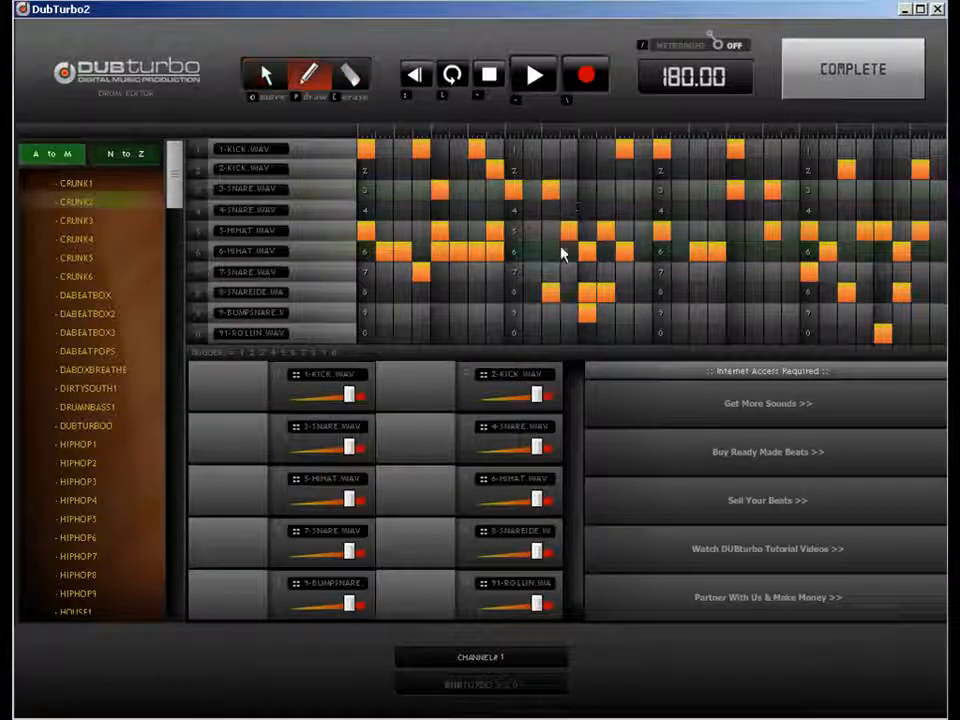
click(475, 313)
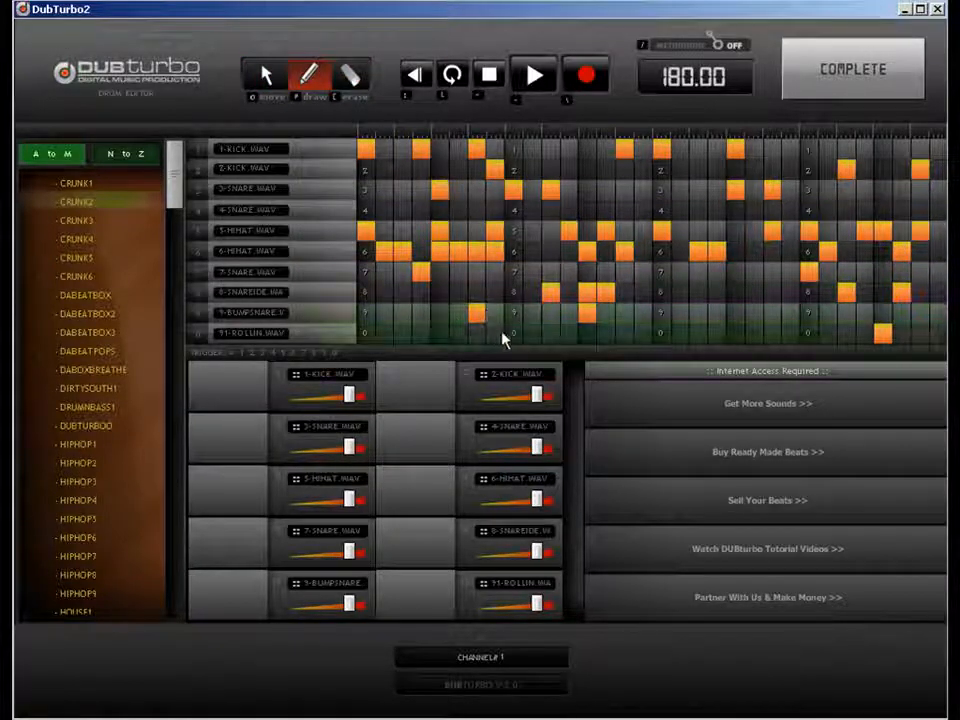
key(e)
click(590, 251)
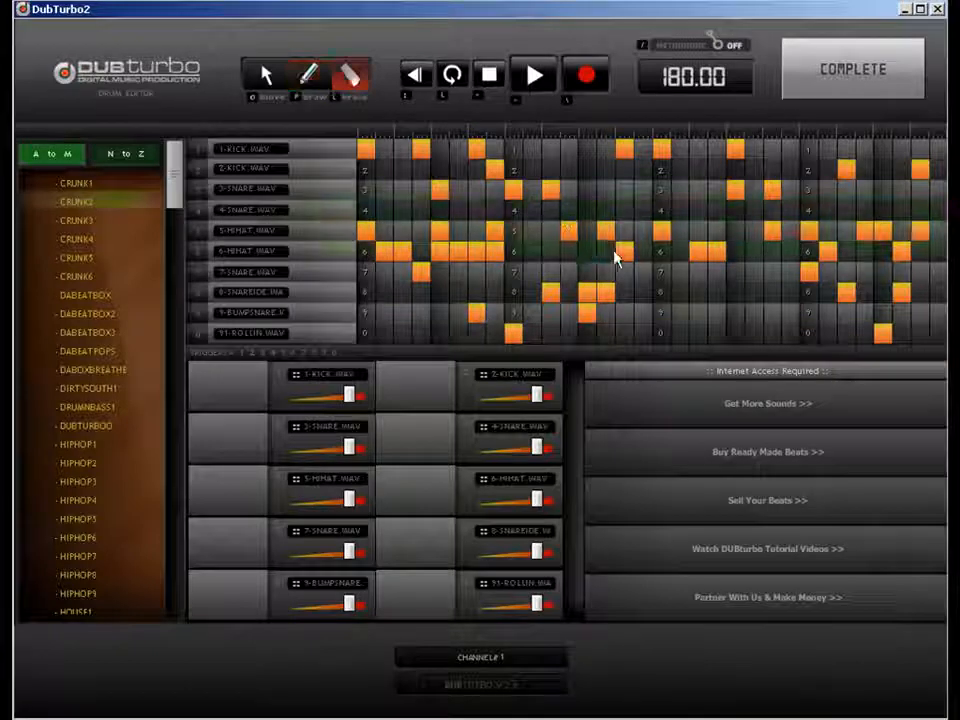
- Add 6-HIHAT on bar three's step 16 and bar four's steps 1 and 2, and 5-HIHAT on bar four's steps 5, 6 and 8
key(p)
click(644, 251)
click(663, 251)
click(685, 251)
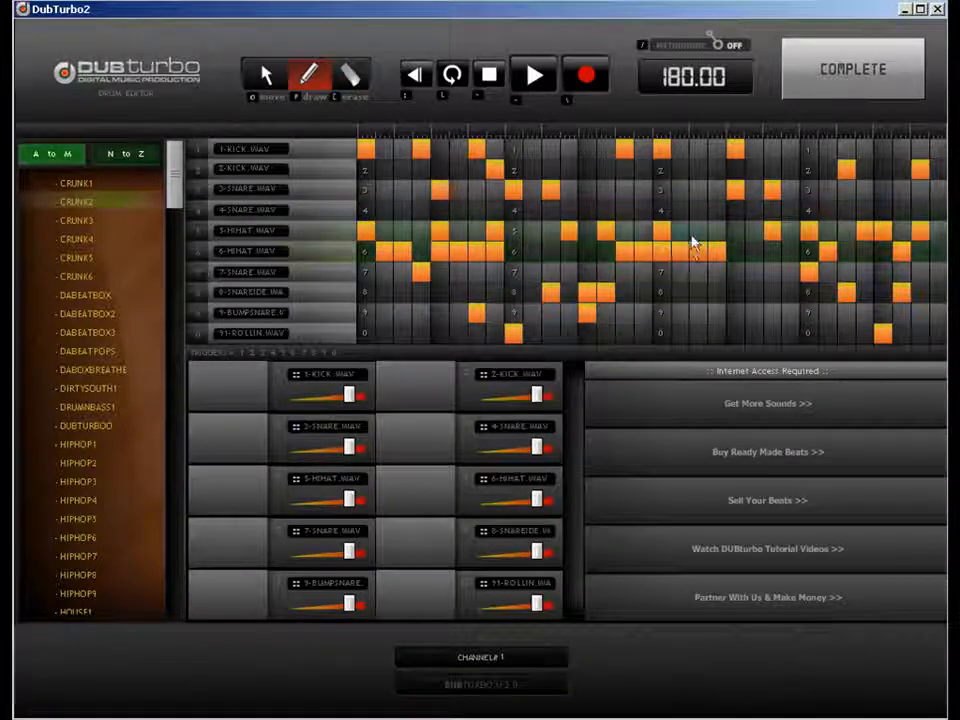
click(735, 233)
click(753, 234)
click(790, 235)
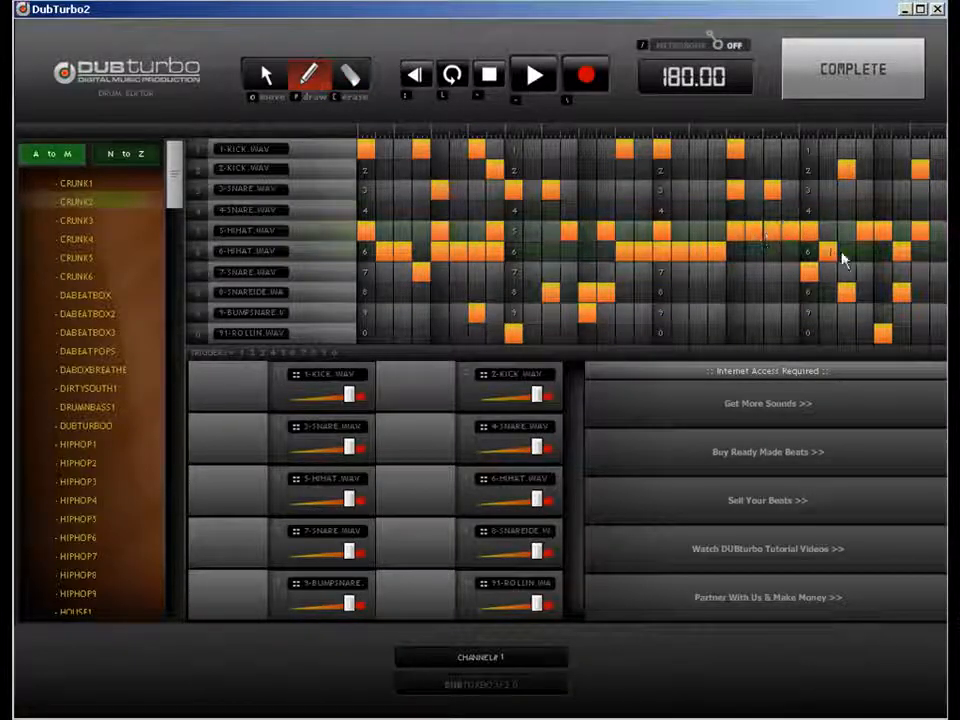
- Erase bar four's 6-HIHAT hits on steps 10 and 14 and its 5-HIHAT hits on steps 12, 13 and 15
key(e)
click(828, 252)
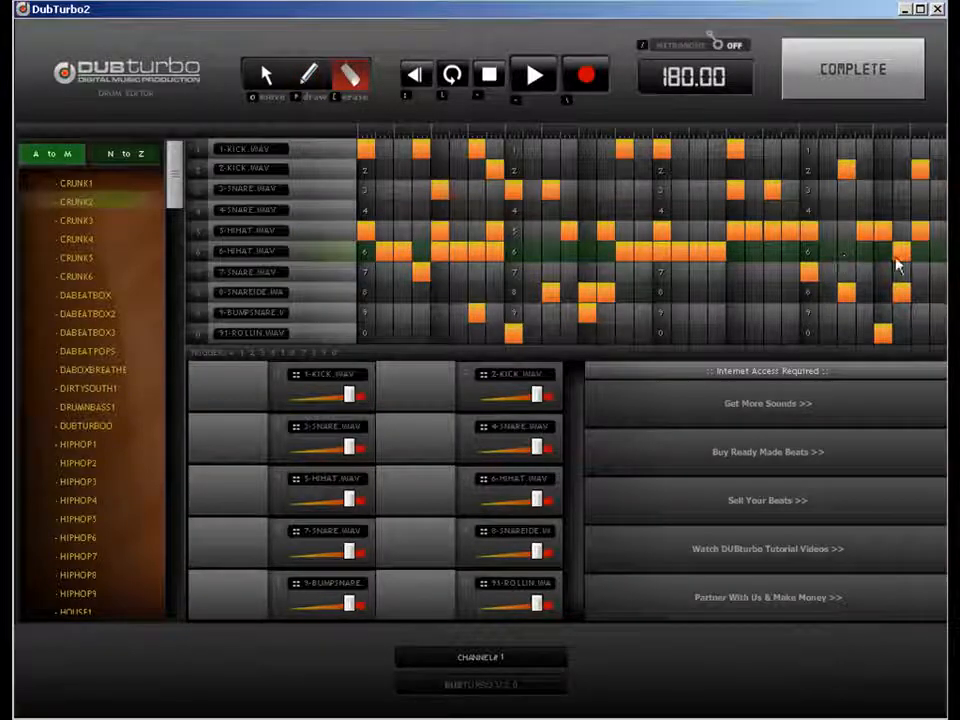
key(p)
key(e)
click(883, 237)
click(866, 235)
click(918, 235)
- Add bar four's 1-KICK on step 9 and 2-KICK on steps 13, 14 and 16
key(o)
key(p)
click(810, 149)
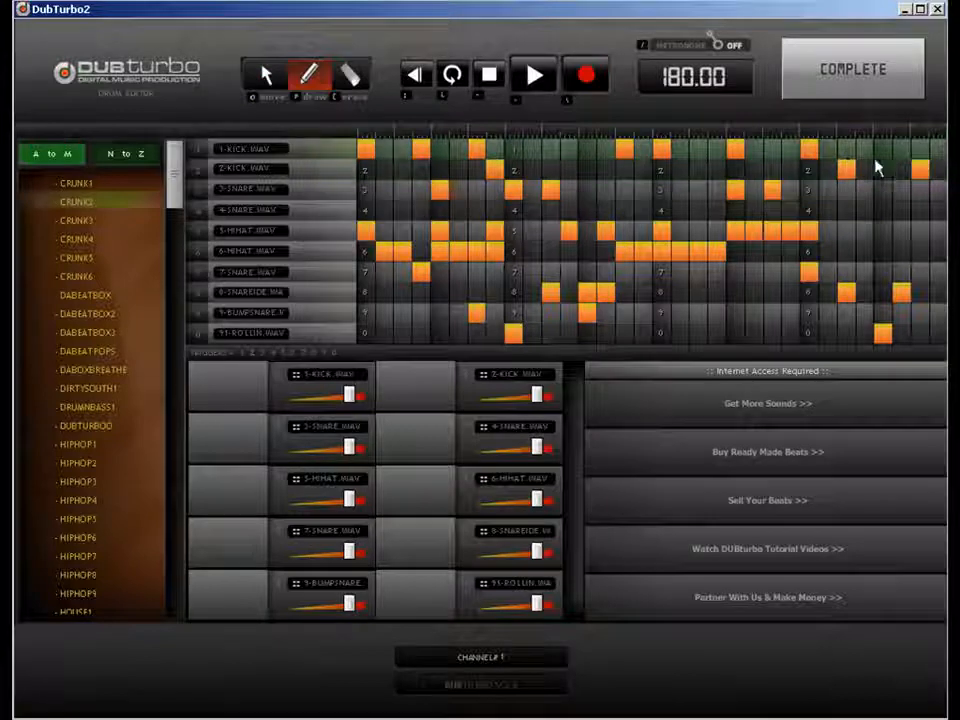
click(883, 170)
click(900, 169)
click(938, 173)
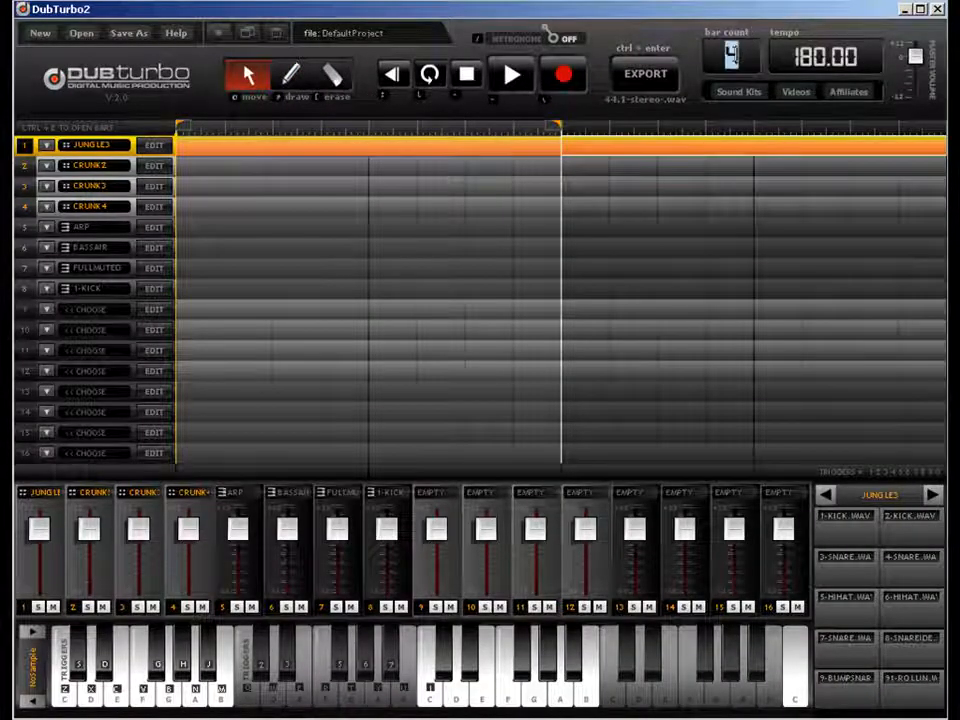
- Set the project's bar count to 16 and copy the JUNGLE3 blocks along track 1 through bar 16
text(6)
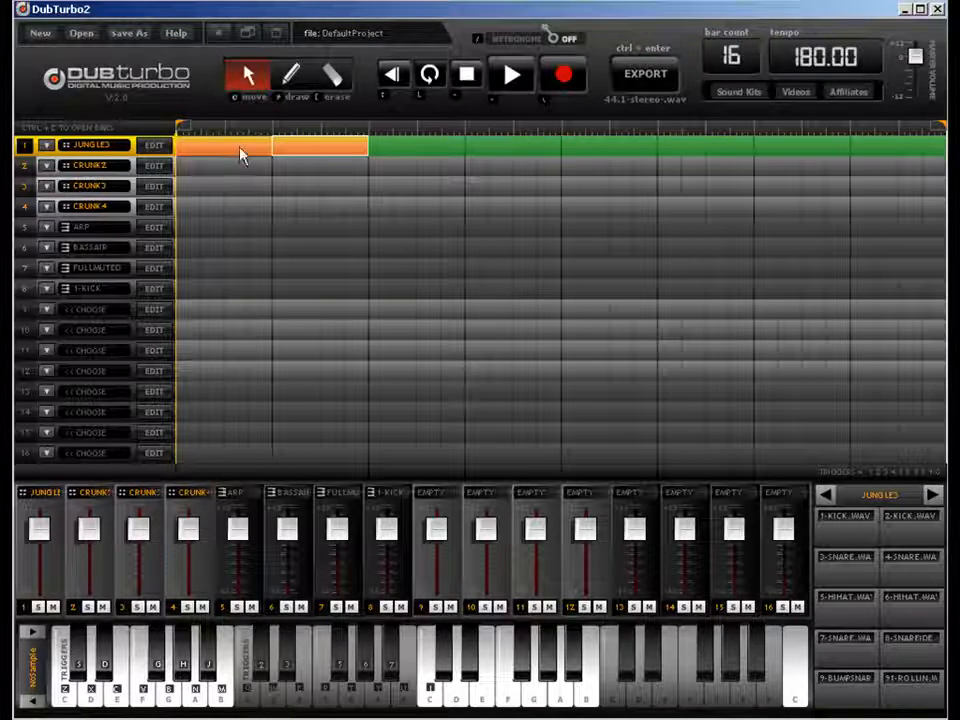
drag(240, 155, 493, 153)
drag(427, 153, 715, 163)
- Move the blocks in bars 5 to 8 to track 2, bars 9 to 12 to track 3, and bars 13 to 16 to track 4
drag(407, 156, 505, 177)
drag(615, 155, 630, 186)
drag(705, 150, 724, 192)
drag(799, 152, 800, 207)
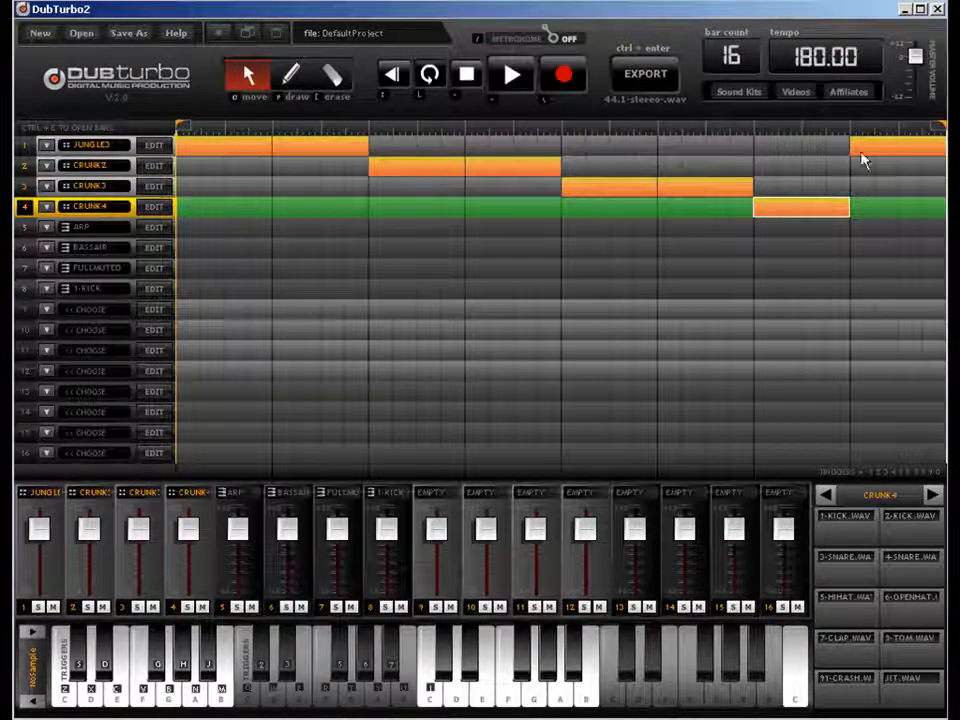
drag(880, 150, 879, 208)
- Change track 2's drum kit to JUNGLE and close the drum editor
click(145, 172)
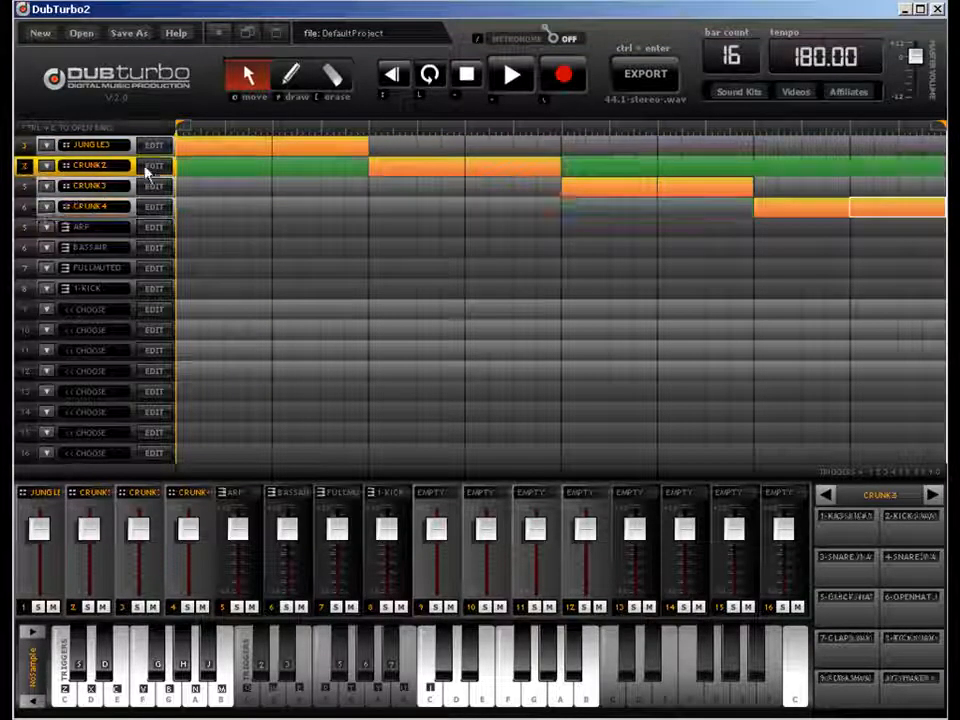
click(395, 175)
click(157, 167)
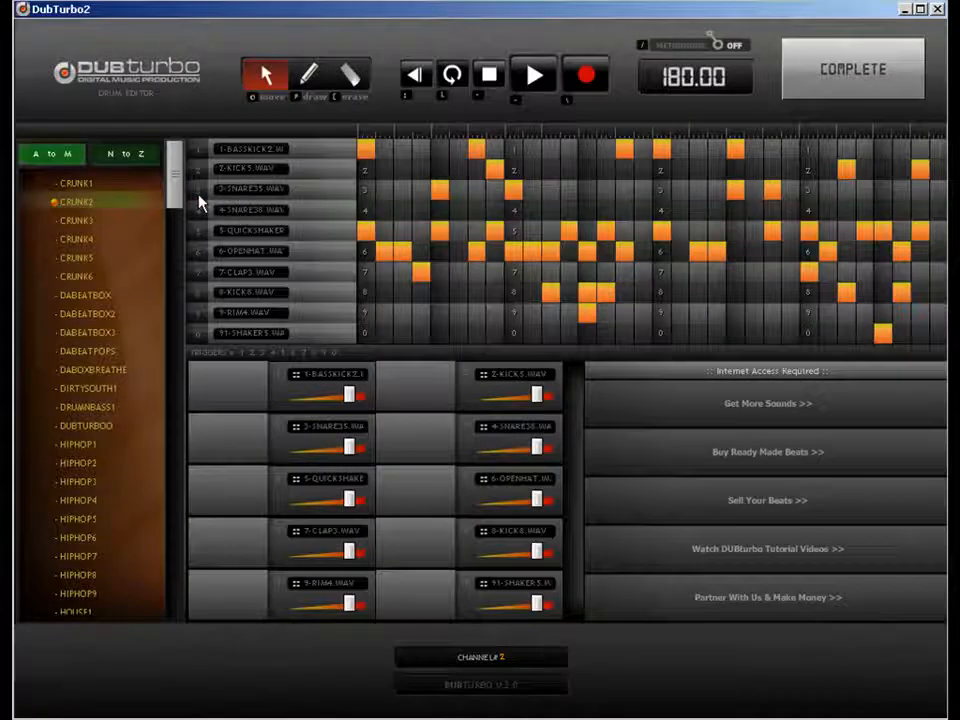
drag(178, 190, 171, 416)
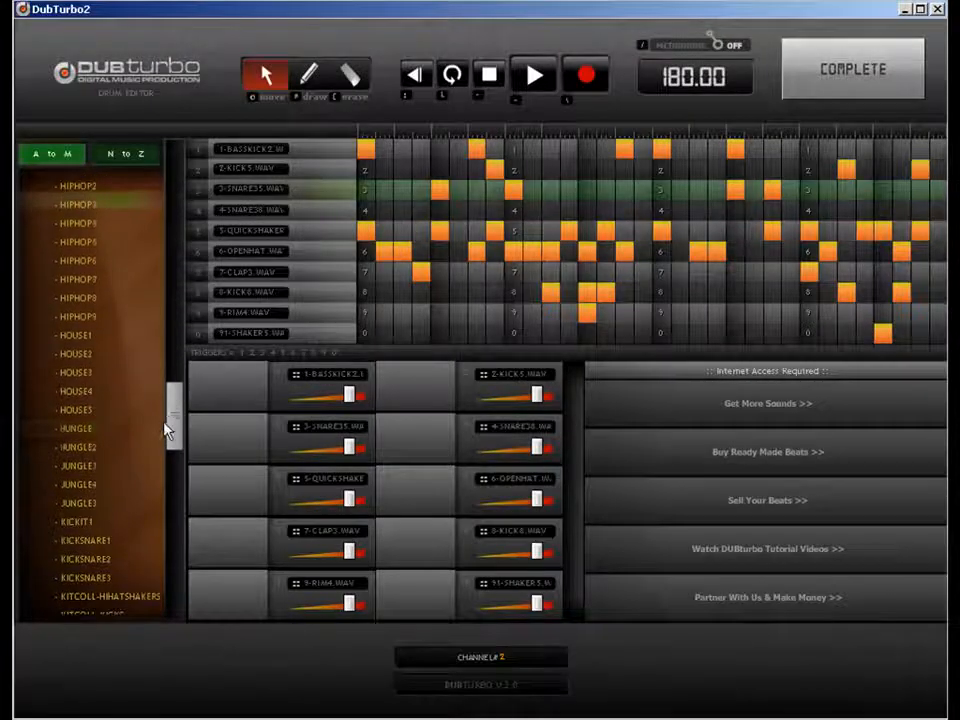
click(95, 430)
click(846, 92)
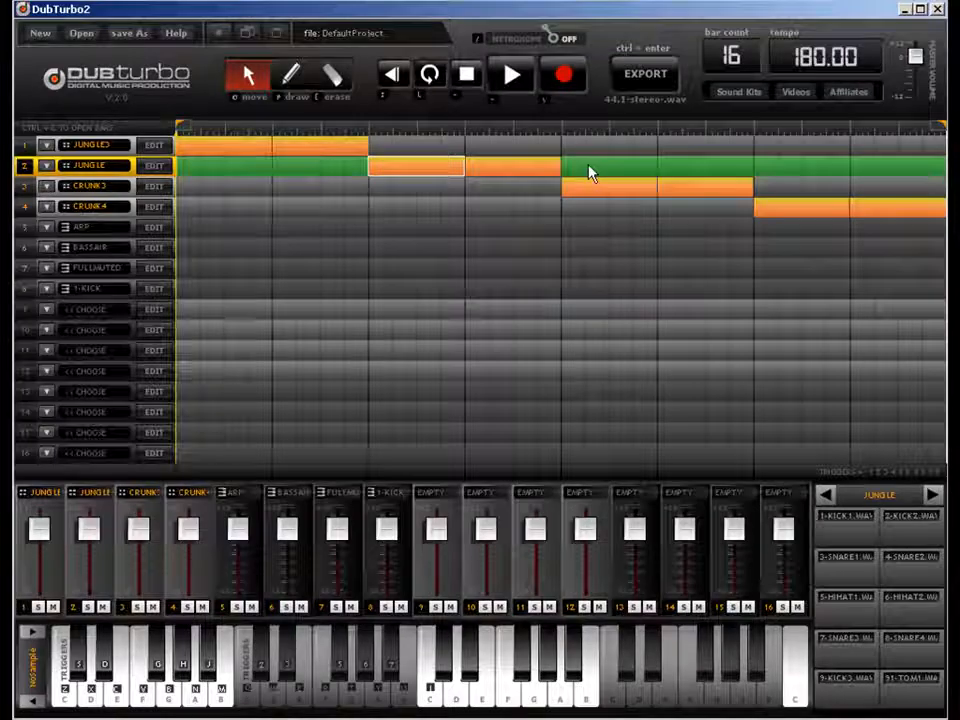
- Change track 3's drum kit to JUNGLE2 and close the drum editor
click(582, 193)
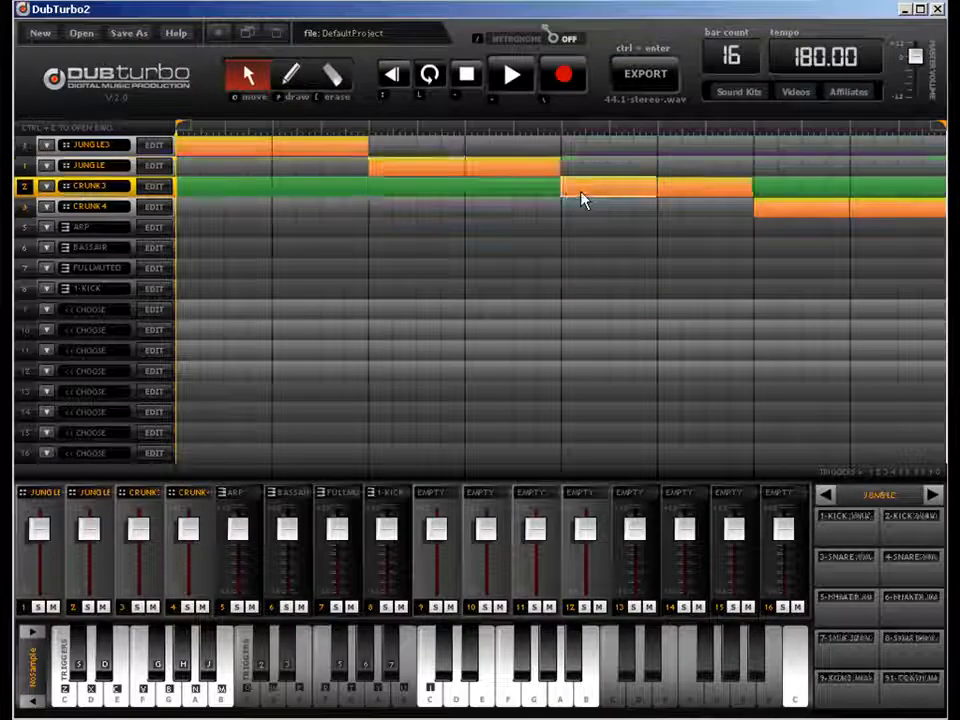
click(150, 188)
drag(174, 172, 171, 407)
click(98, 476)
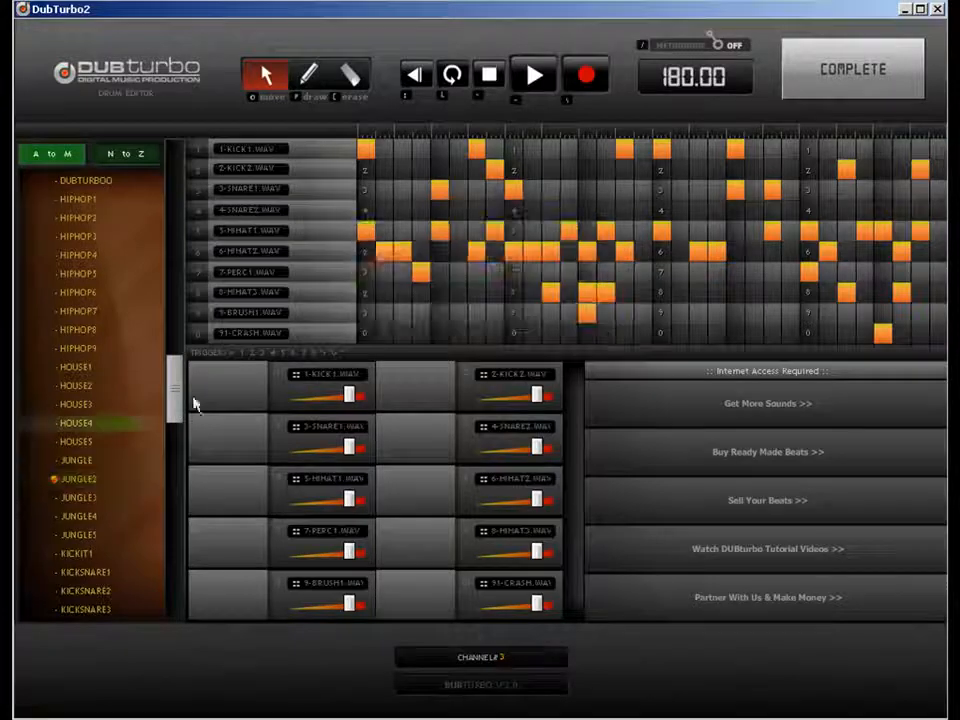
click(820, 88)
- Change track 4's drum kit to JUNGLE4 and close the drum editor
click(760, 207)
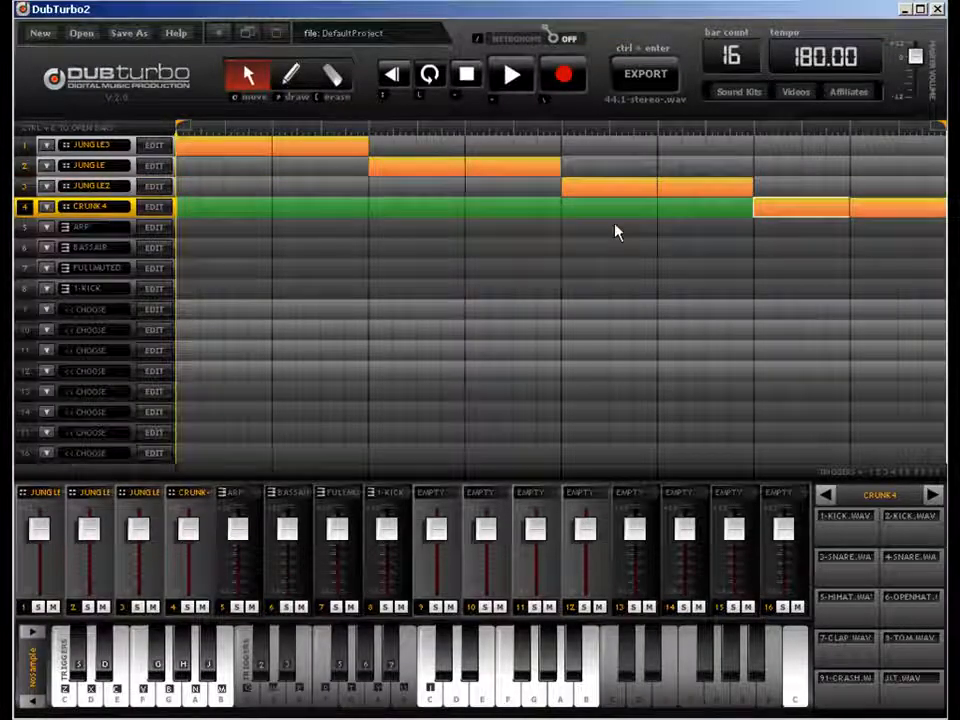
click(154, 207)
drag(172, 172, 174, 447)
click(97, 448)
click(805, 88)
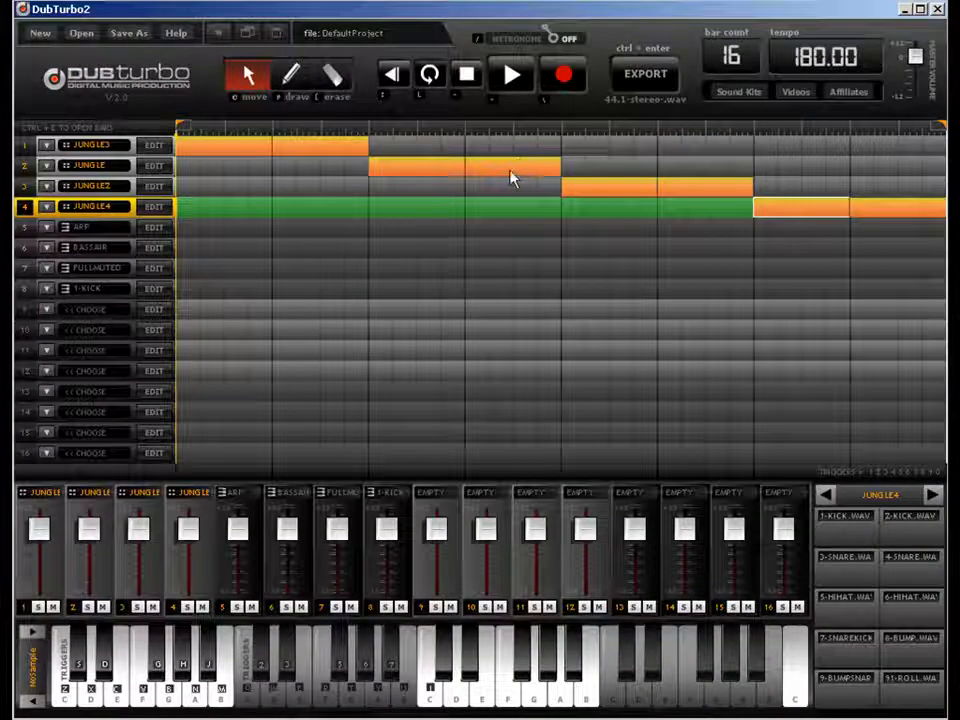
- Move the bars 7–8 block to track 4, bars 11–12 to track 2, bars 15–16 to track 1, and bars 1–2 to track 3
drag(512, 178, 514, 208)
drag(707, 182, 705, 166)
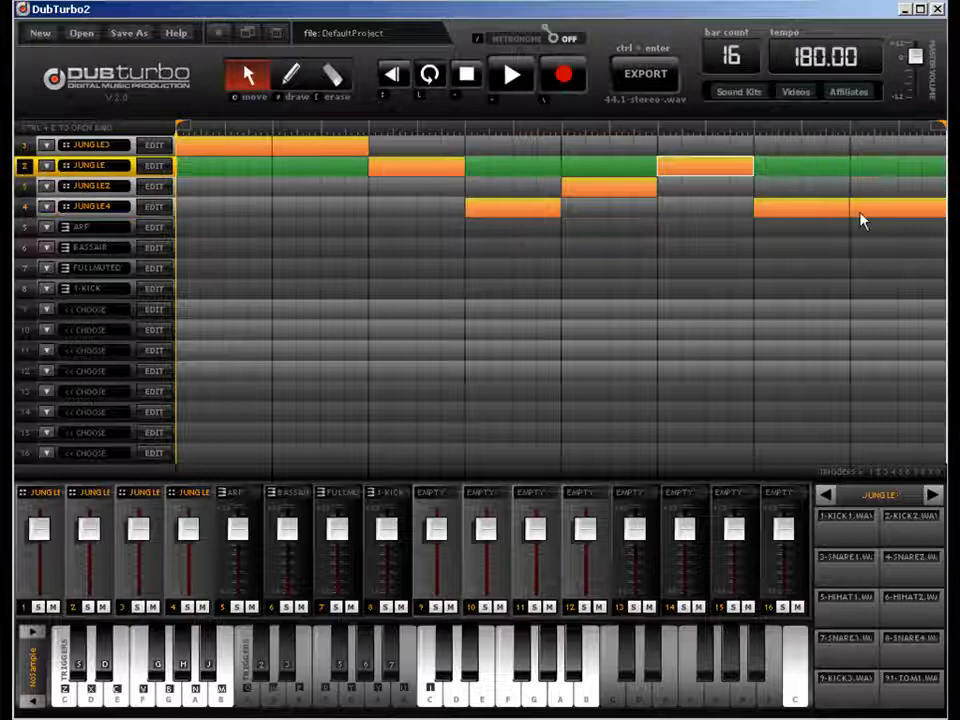
drag(866, 216, 866, 157)
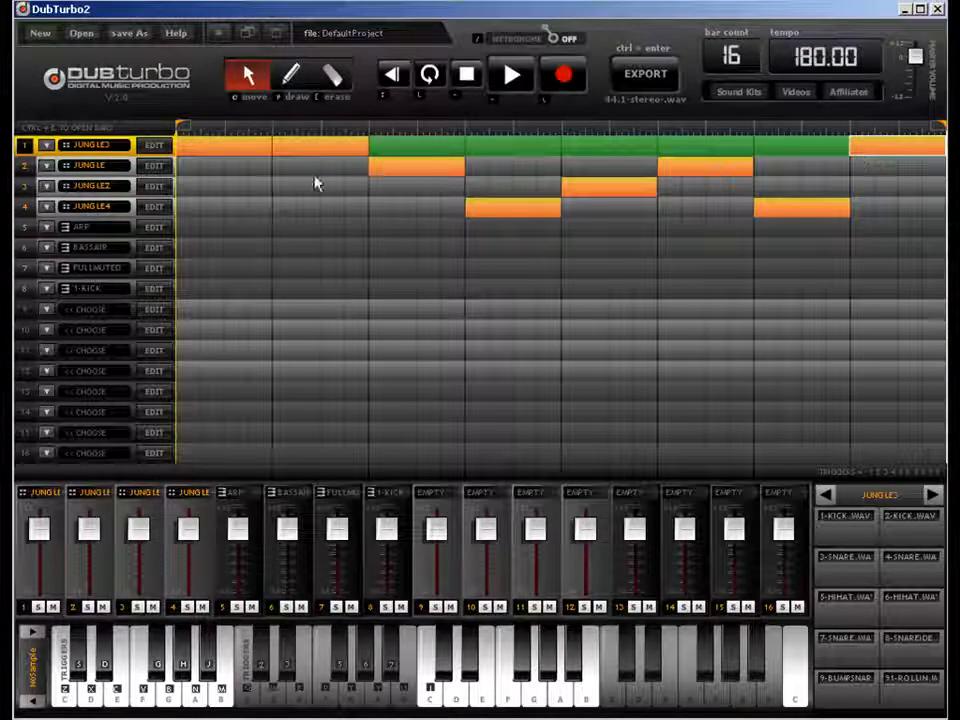
drag(240, 150, 236, 192)
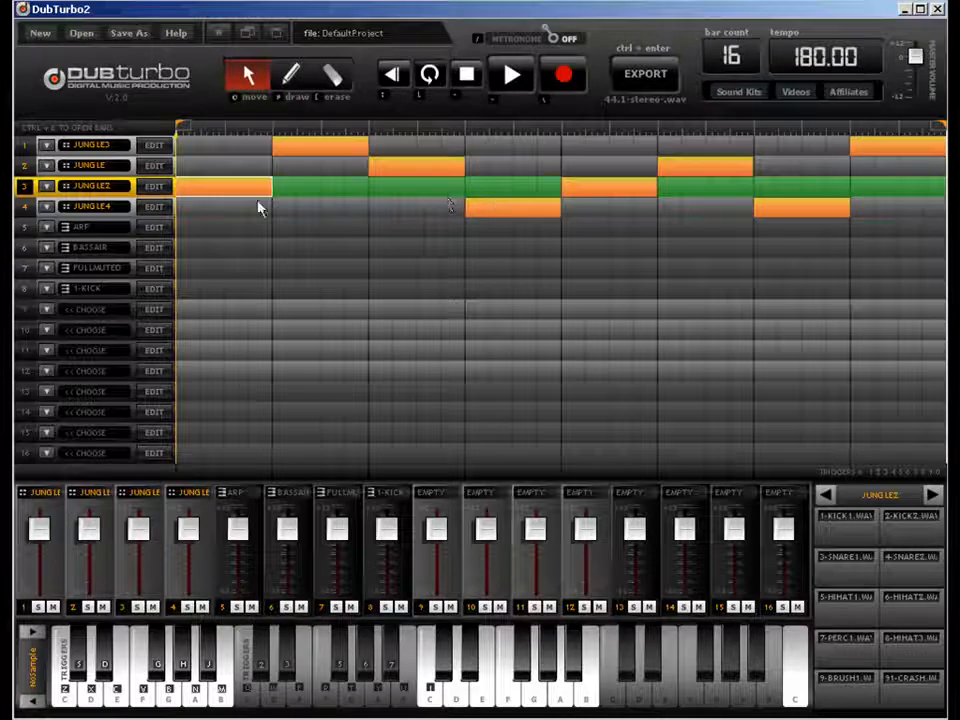
- Draw a block over the opening bars of track 5
click(278, 78)
drag(203, 231, 294, 233)
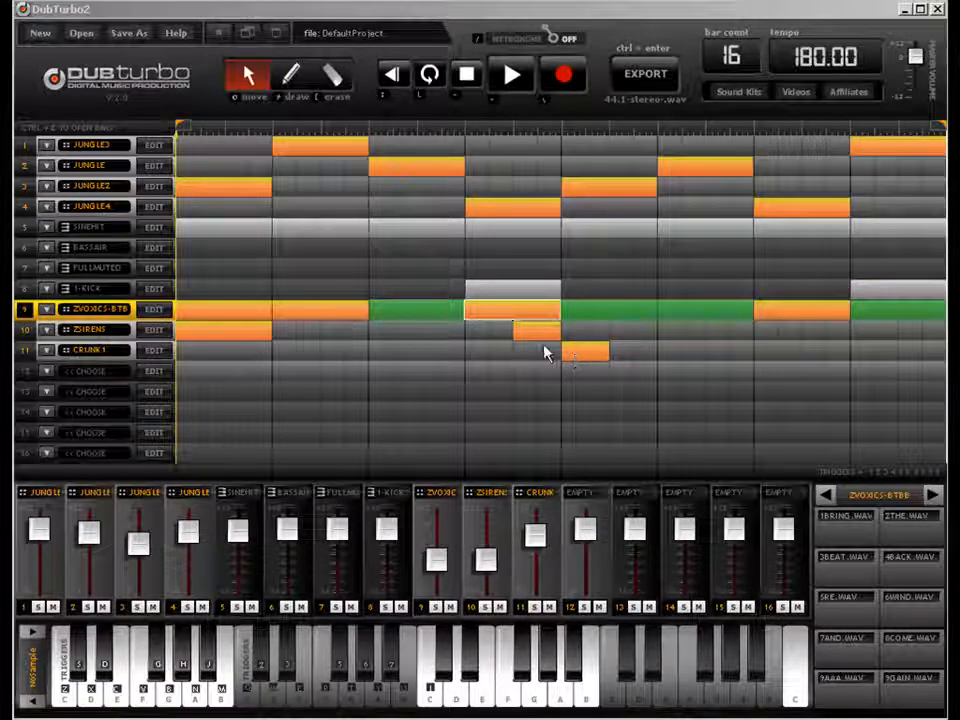
- Examine the opening ZVOXICS-BTB and ZSIRENS patterns and the 1-KICK notes in bars 7–8
double_click(240, 316)
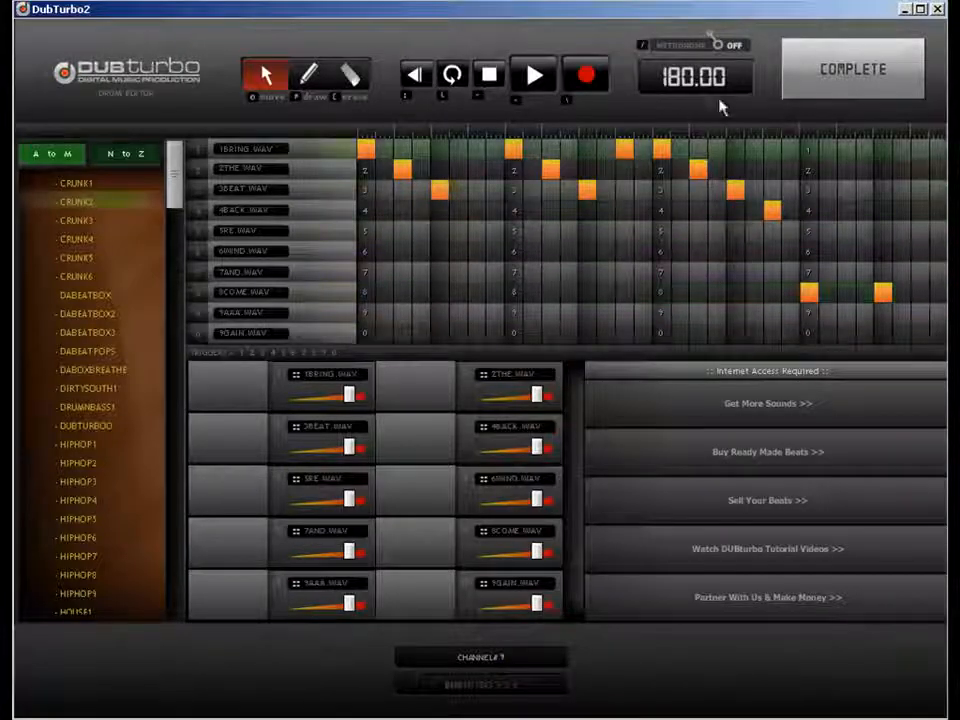
click(840, 88)
click(146, 337)
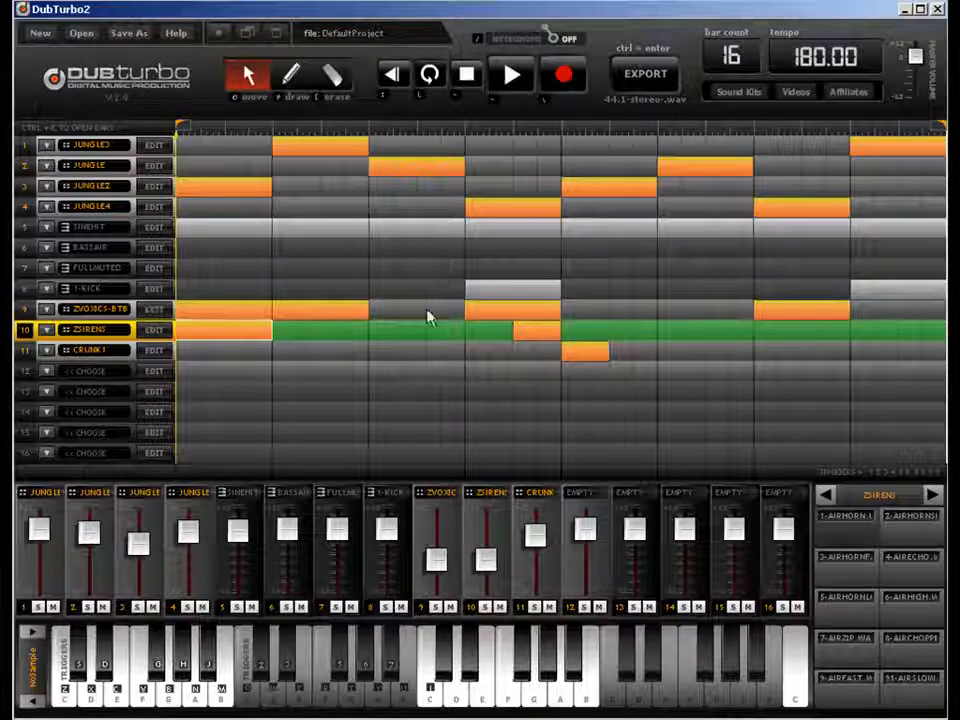
click(486, 296)
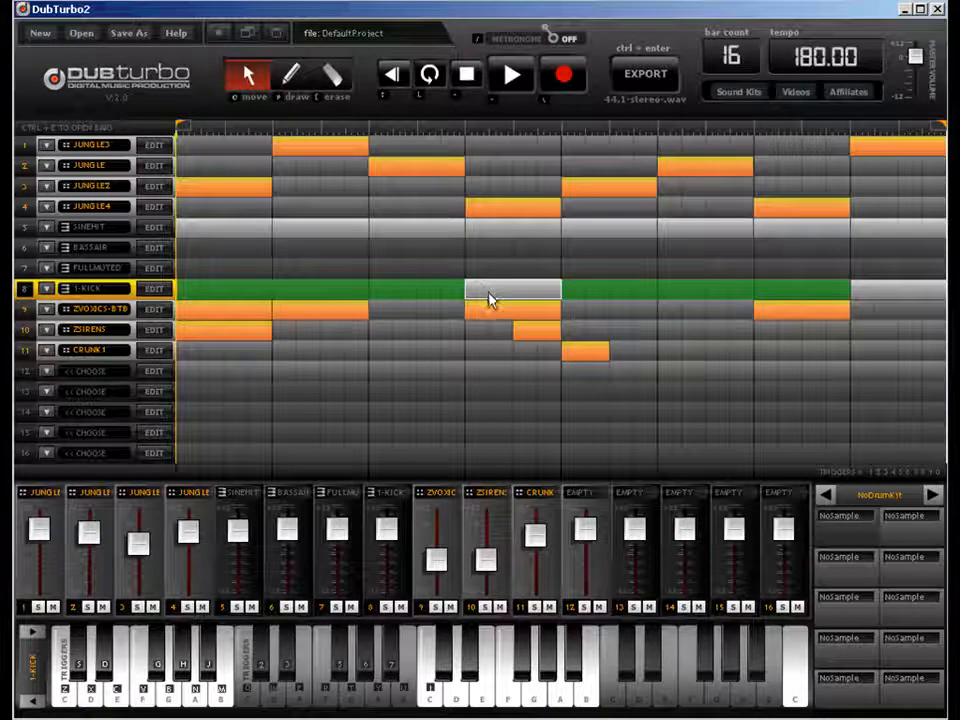
double_click(489, 300)
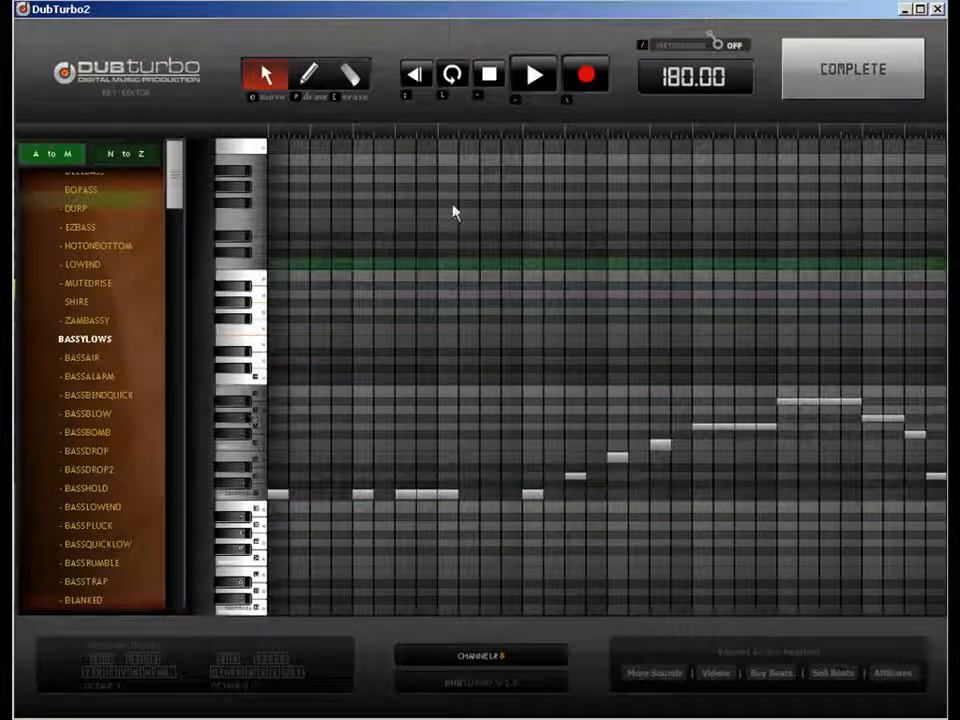
click(883, 60)
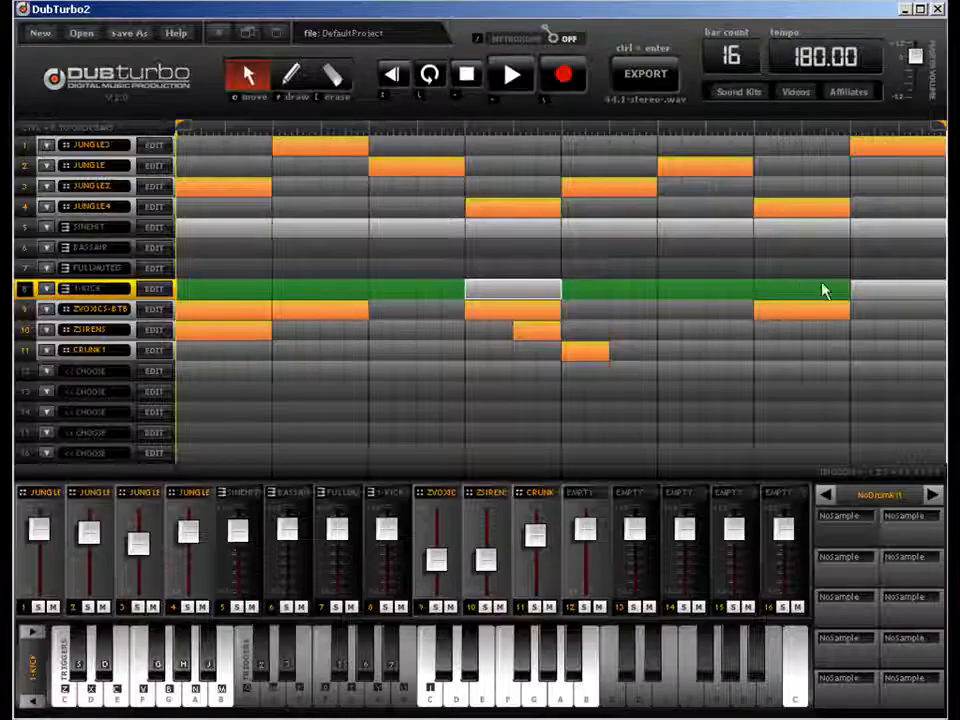
- Examine the notes in track 5's opening SINEHIT block, close the key editor and play the arrangement
double_click(210, 232)
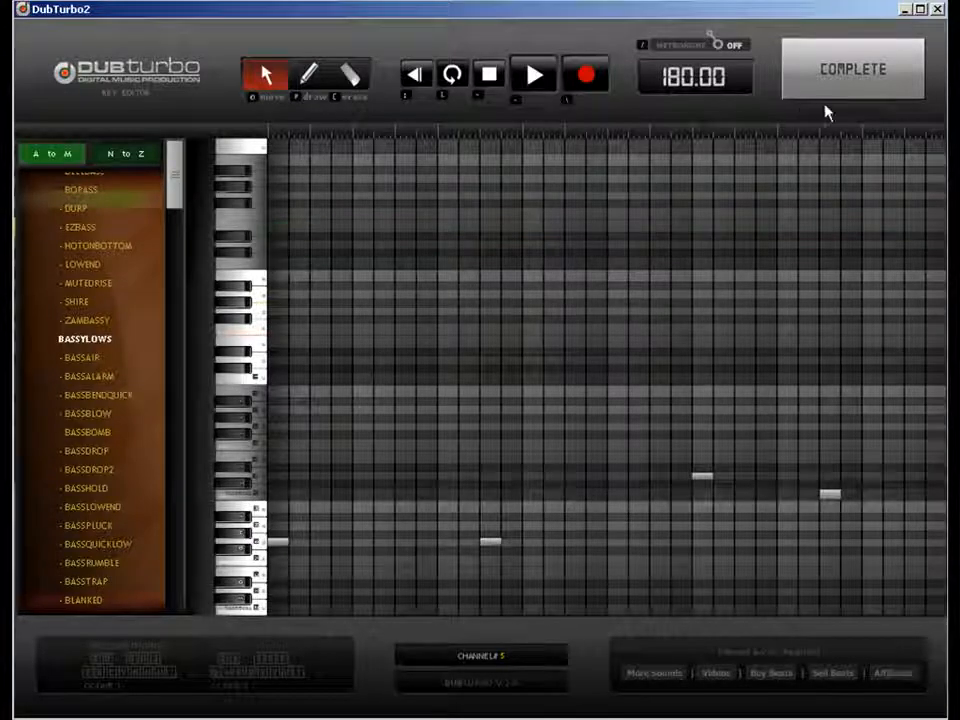
click(838, 90)
click(508, 84)
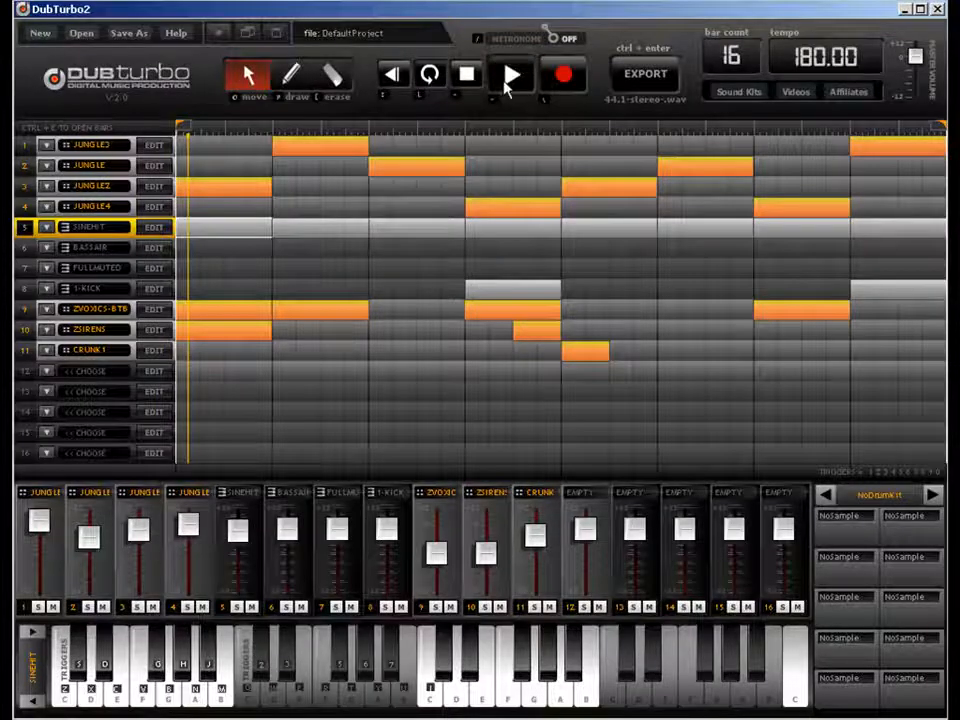